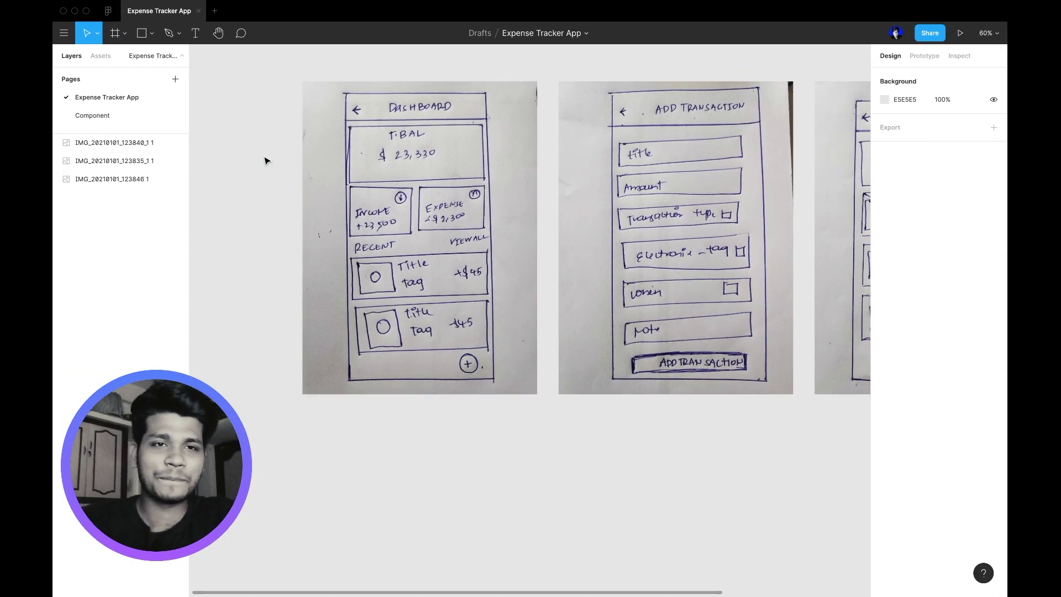
# - Look over the wireframe sketches and examine the card, input, button and toolbar components on the Component page
pyautogui.hscroll(3, 269, 163)
pyautogui.hscroll(-1, 279, 199)
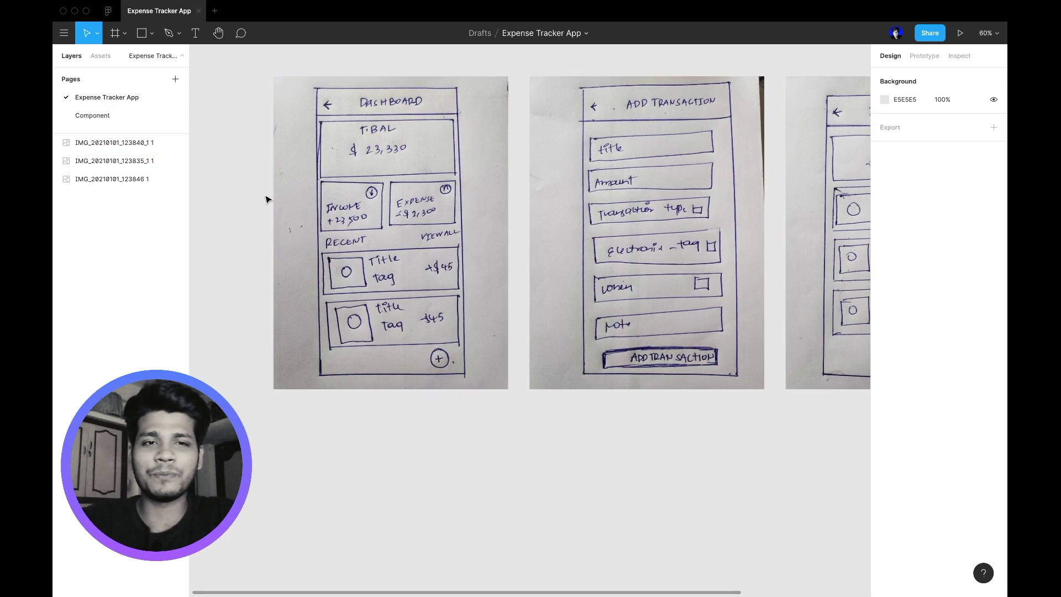
pyautogui.scroll(3, 271, 199)
pyautogui.scroll(3, 266, 254)
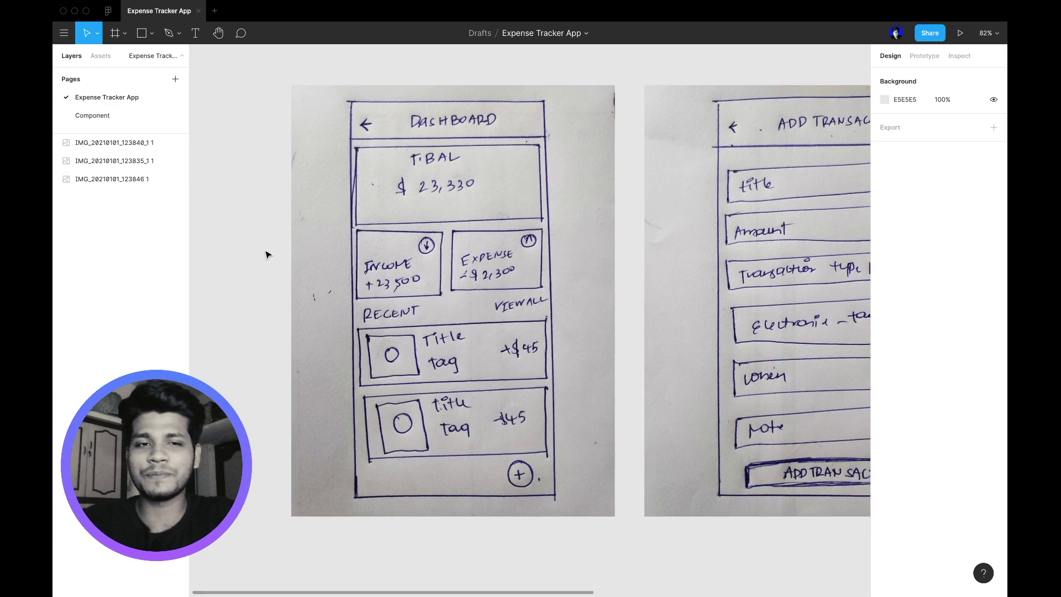
pyautogui.click(131, 121)
pyautogui.hscroll(-2, 365, 221)
pyautogui.scroll(2, 378, 223)
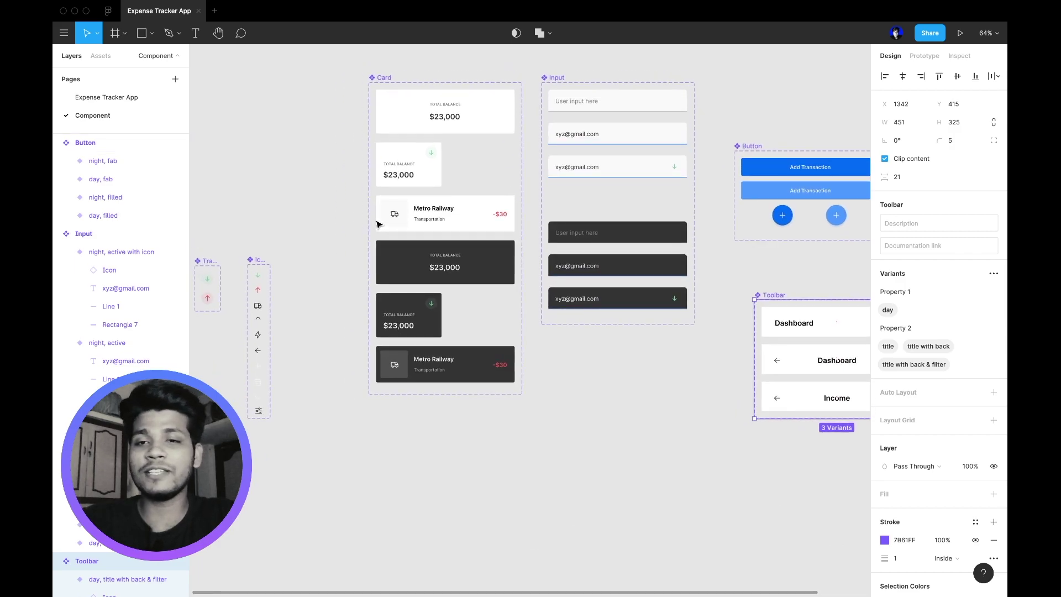
pyautogui.scroll(1, 376, 224)
pyautogui.hscroll(-1, 376, 224)
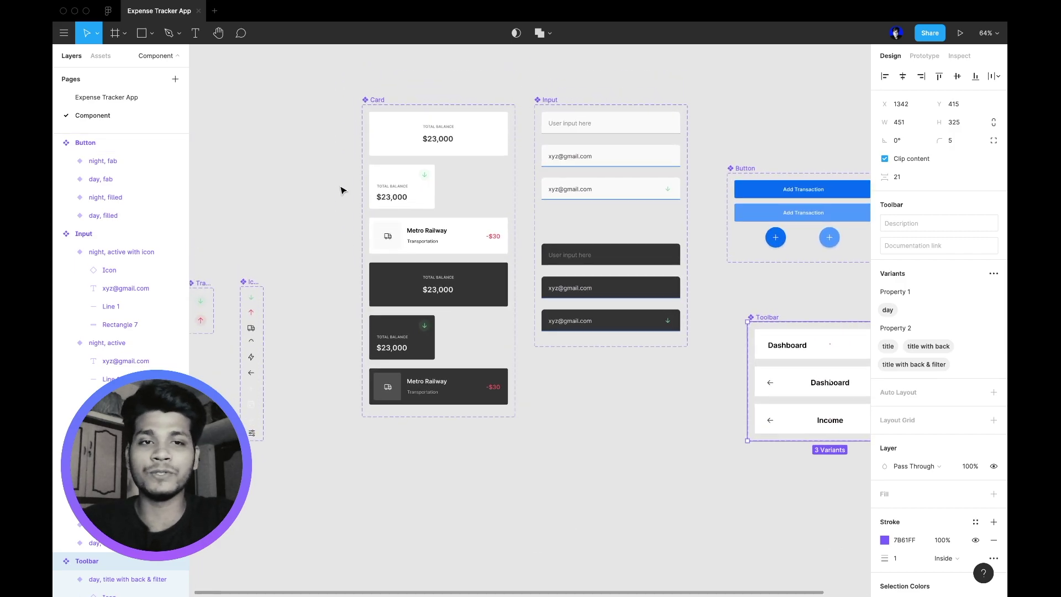
pyautogui.scroll(1, 341, 191)
pyautogui.hscroll(-1, 341, 190)
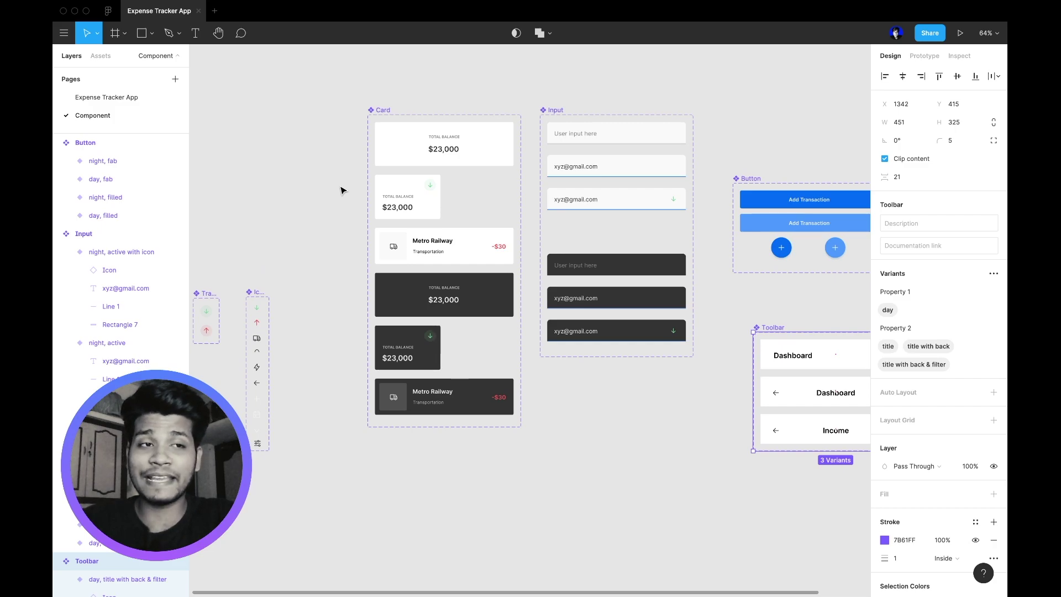
# - Return to the Expense Tracker App page and examine the Dashboard and Add Transaction sketches
pyautogui.click(102, 97)
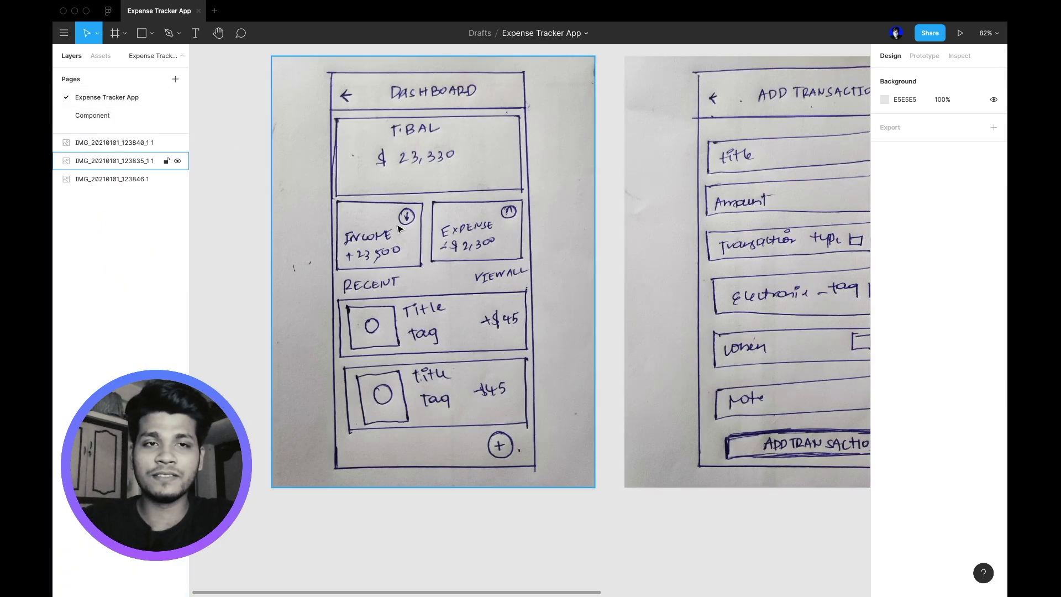
pyautogui.scroll(1, 397, 228)
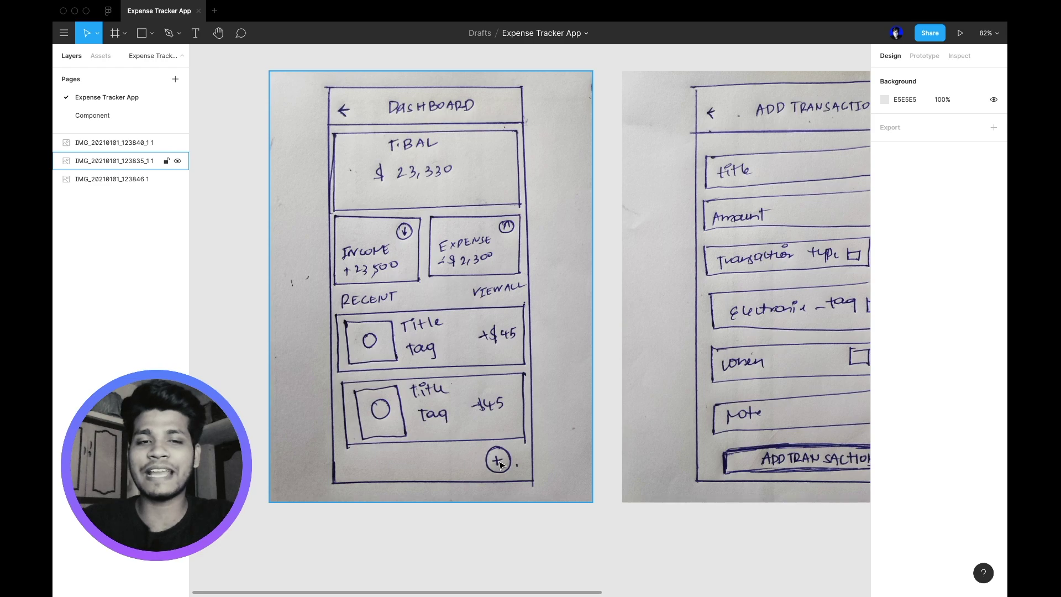
pyautogui.press('n')
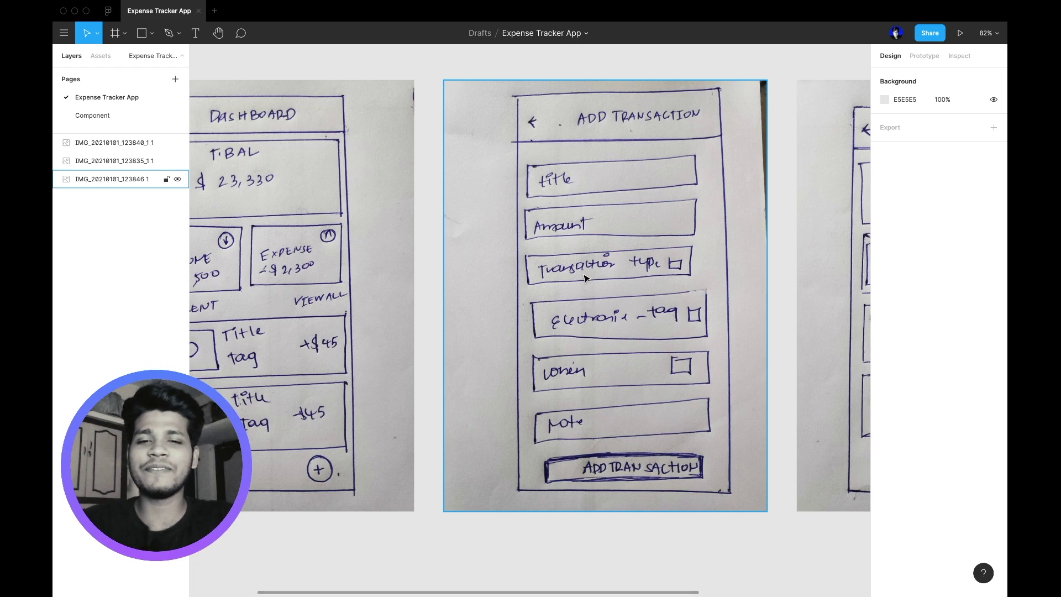
pyautogui.scroll(5, 584, 264)
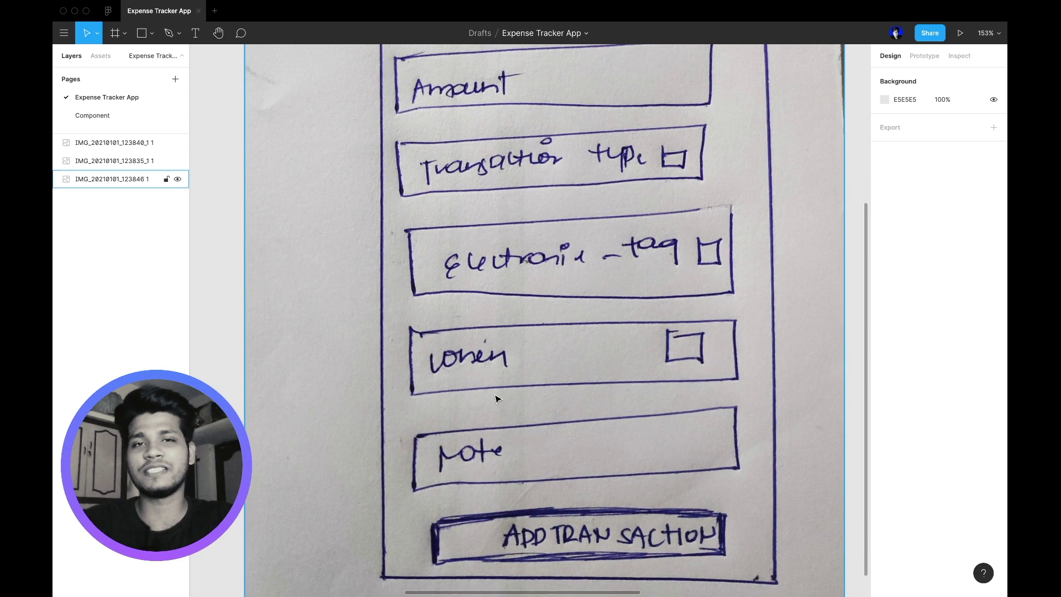
pyautogui.hotkey('shift', '0')
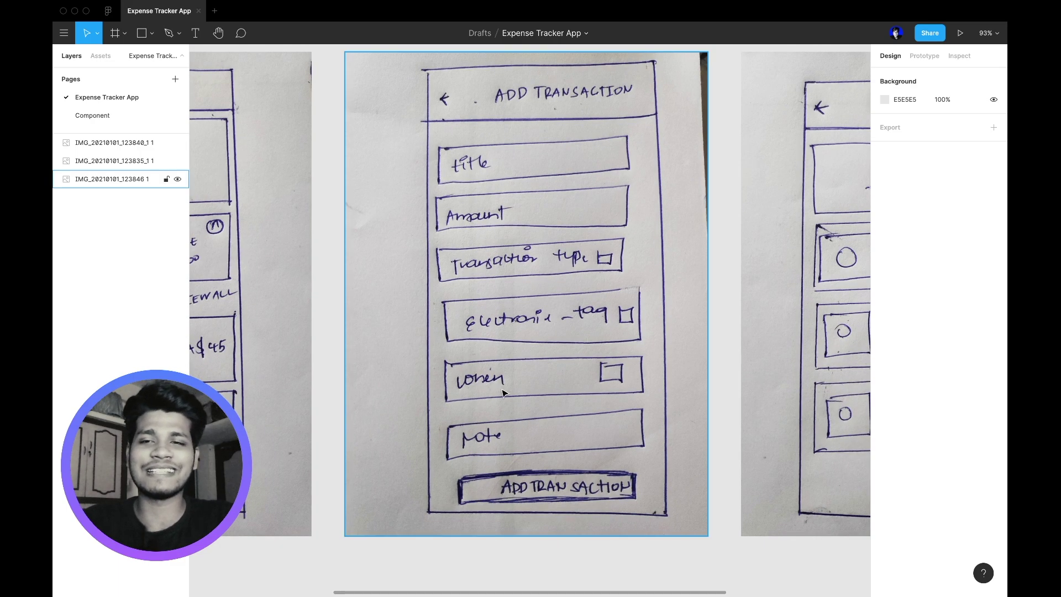
pyautogui.scroll(-3, 478, 360)
# - Examine the Dashboard sketch's income and expense cards and its recent transactions list up close
pyautogui.click(482, 349)
pyautogui.scroll(5, 482, 349)
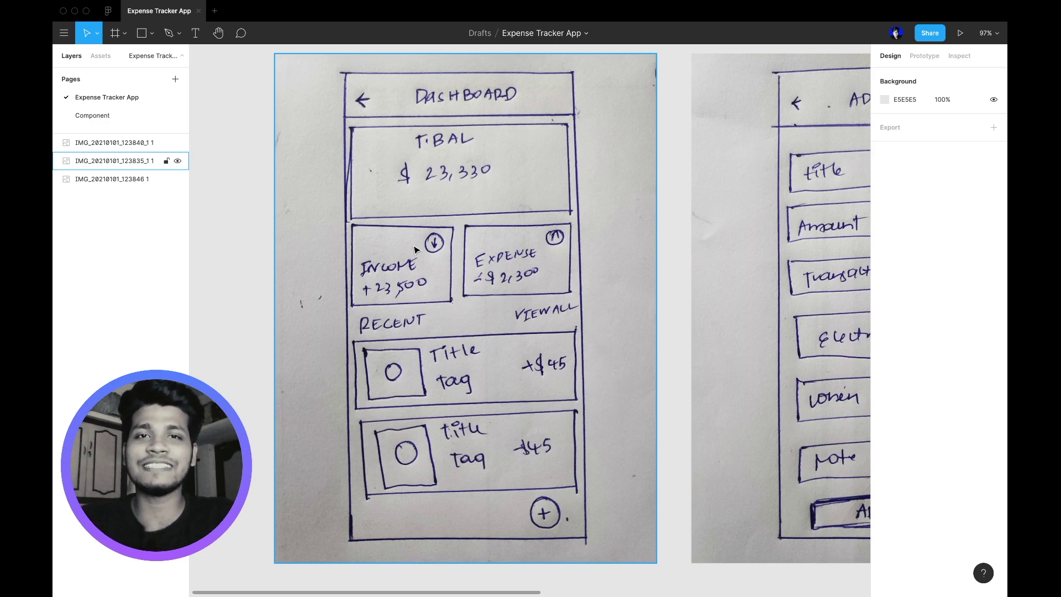
pyautogui.scroll(-2, 416, 250)
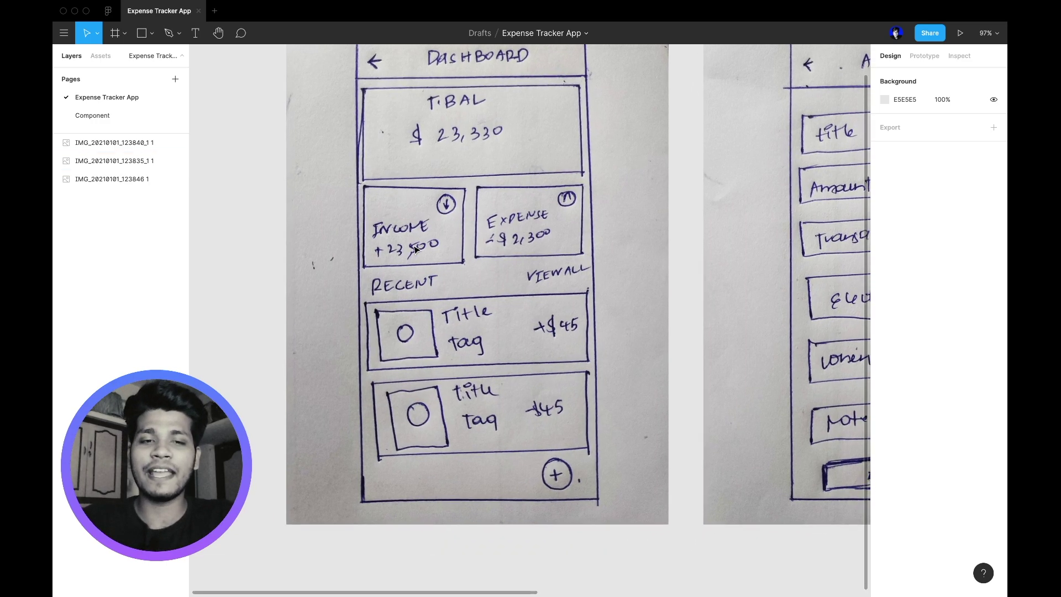
pyautogui.scroll(5, 414, 254)
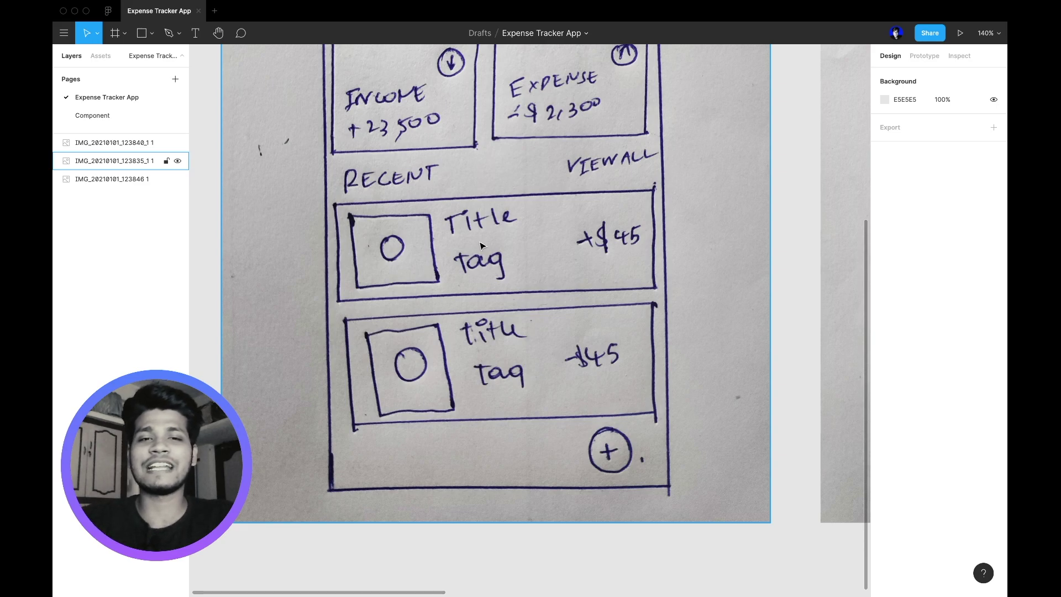
pyautogui.scroll(-1, 399, 267)
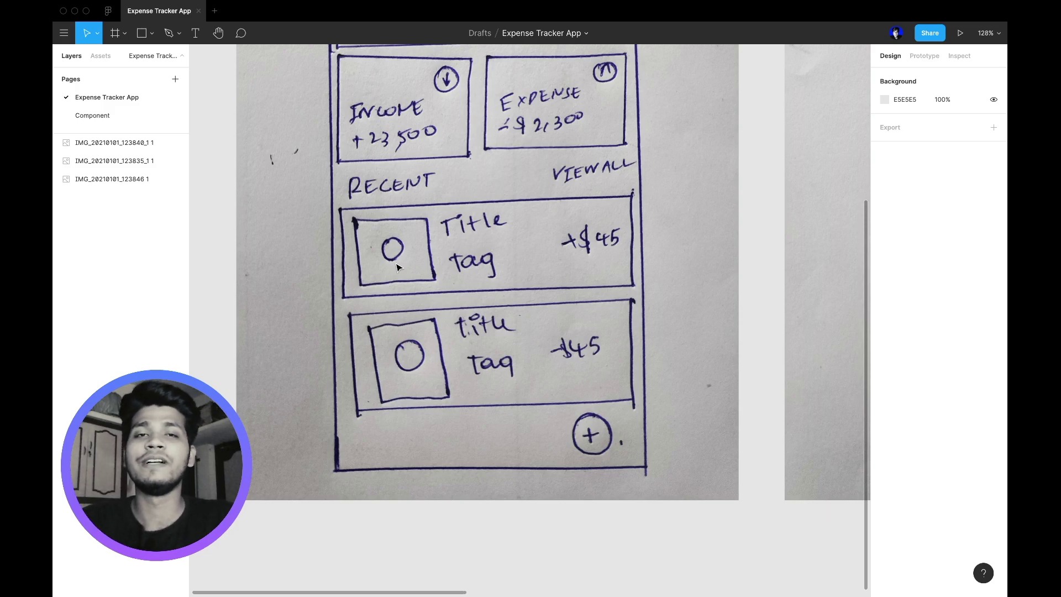
pyautogui.scroll(-5, 396, 267)
pyautogui.click(374, 271)
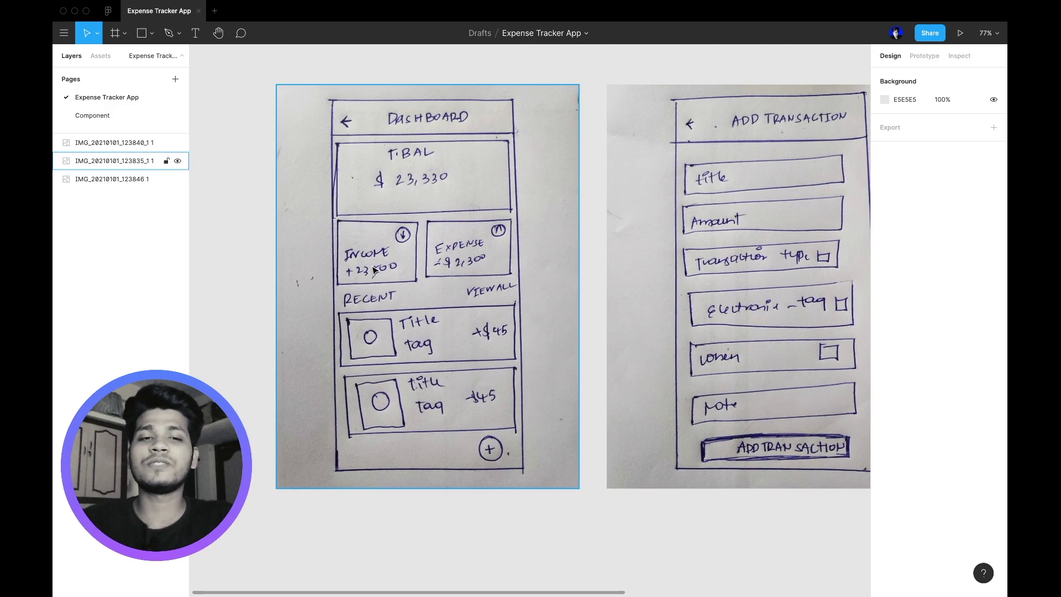
pyautogui.scroll(3, 375, 271)
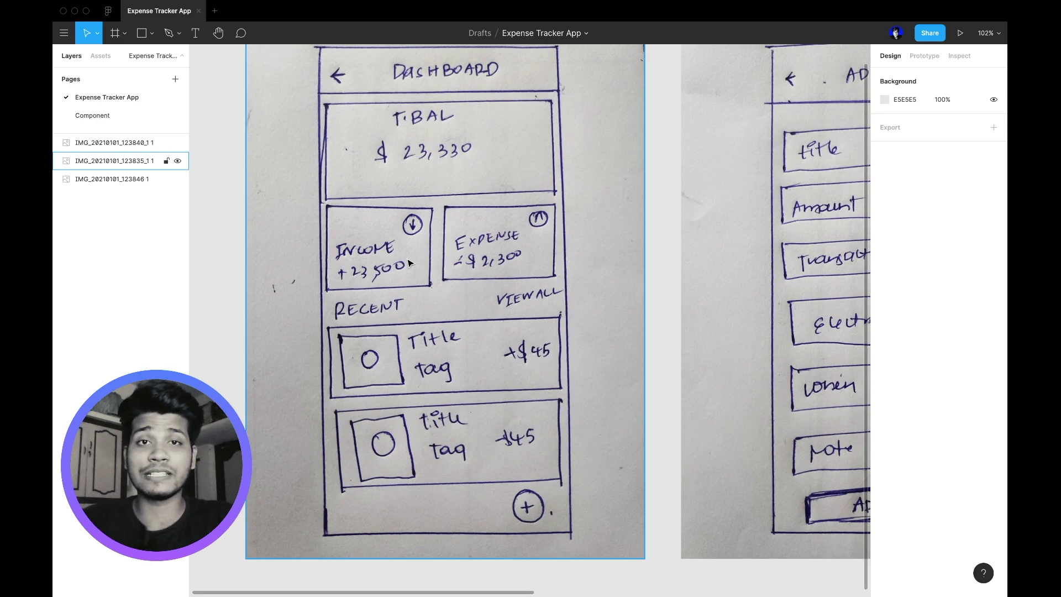
# - Examine the Add Transaction and Income sketches, including their fields and list items, and view all three sketches together
pyautogui.press('Escape')
pyautogui.hscroll(15, 406, 255)
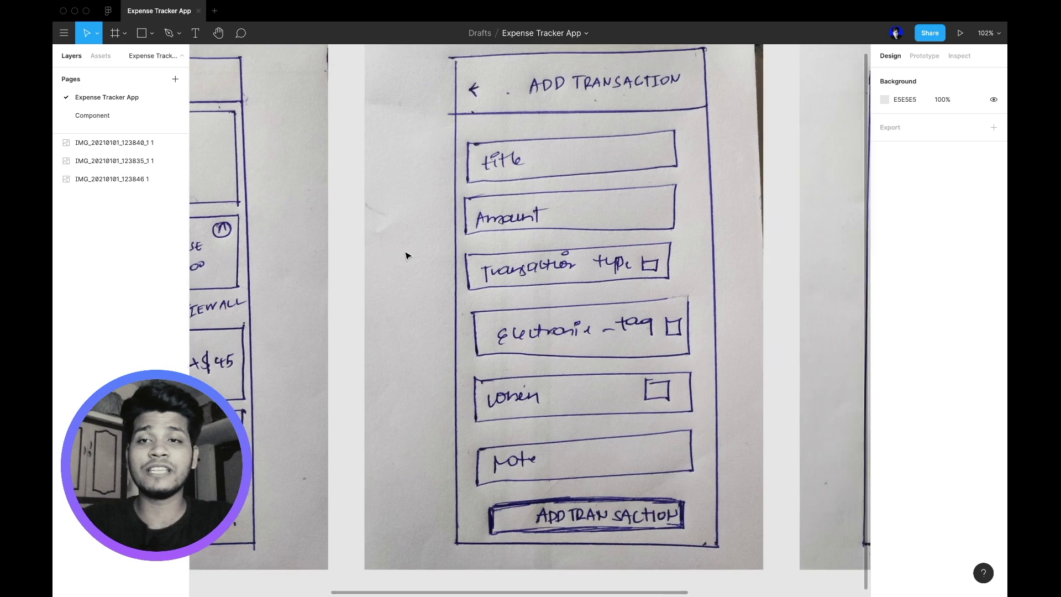
pyautogui.scroll(2, 442, 221)
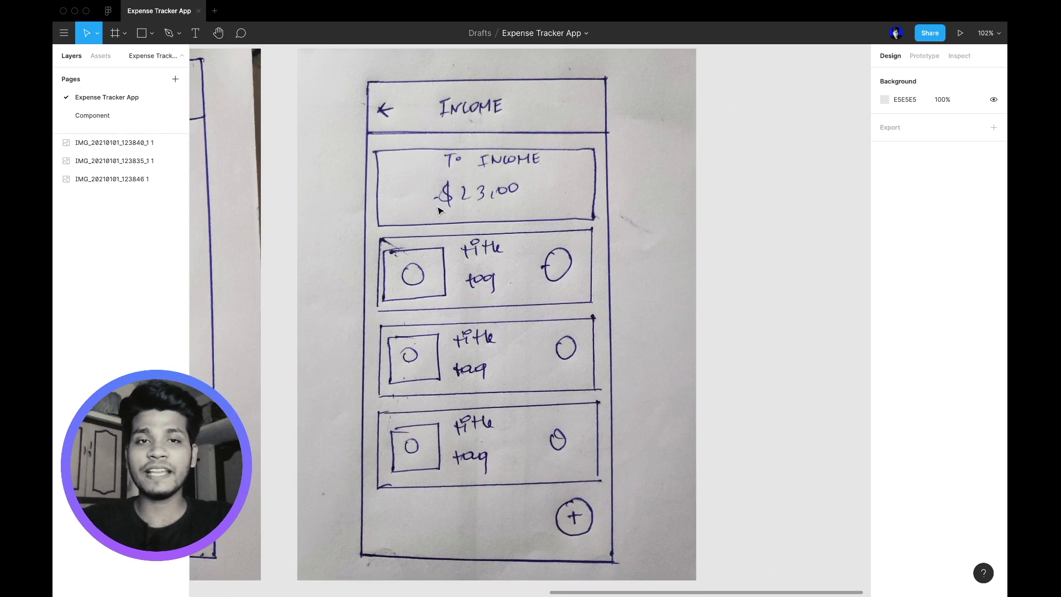
pyautogui.hscroll(-1, 485, 180)
pyautogui.click(486, 179)
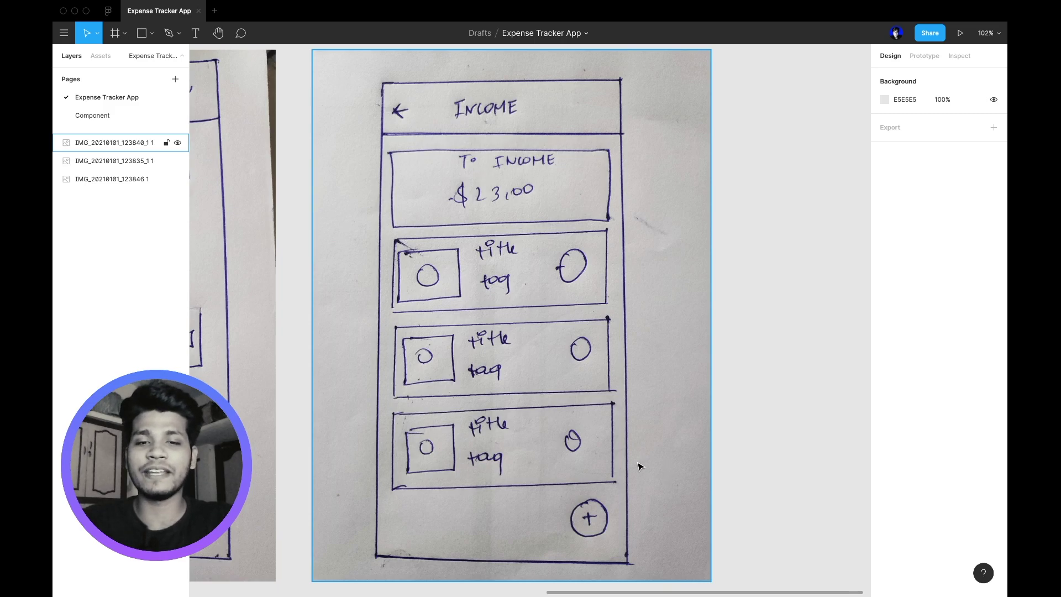
pyautogui.scroll(-5, 638, 465)
pyautogui.scroll(-3, 638, 466)
pyautogui.scroll(2, 638, 466)
pyautogui.scroll(-3, 639, 465)
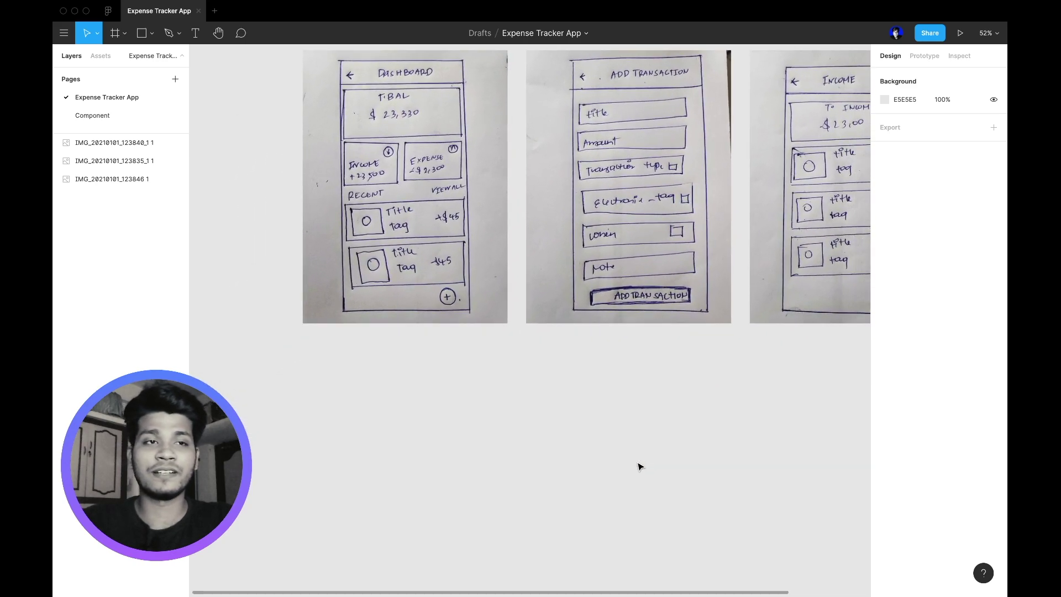
pyautogui.hscroll(2, 638, 465)
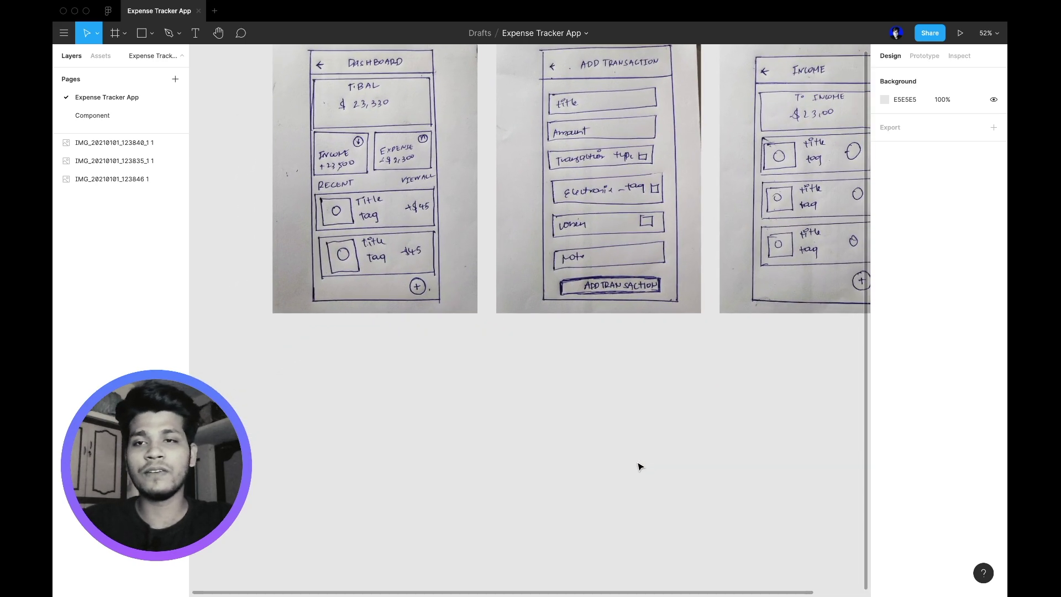
pyautogui.scroll(2, 462, 298)
pyautogui.hscroll(2, 462, 298)
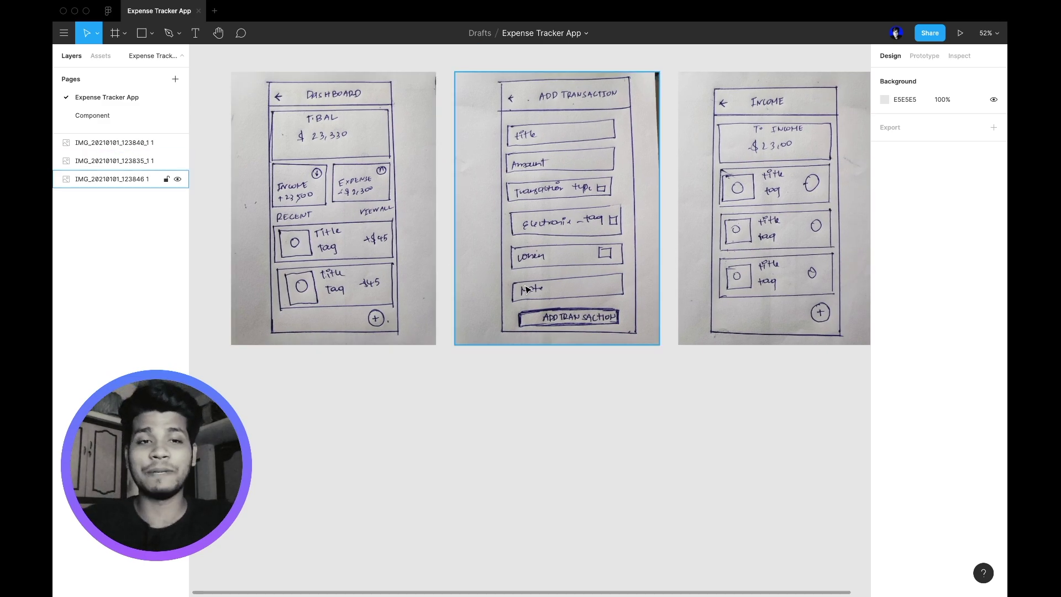
# - Move the Dashboard sketch image into the empty canvas area below the other sketches
pyautogui.scroll(-3, 526, 288)
pyautogui.hscroll(-5, 527, 288)
pyautogui.moveTo(541, 192)
pyautogui.mouseDown()
pyautogui.moveTo(359, 242)
pyautogui.moveTo(345, 502)
pyautogui.moveTo(333, 501)
pyautogui.mouseUp()
pyautogui.scroll(-1, 416, 447)
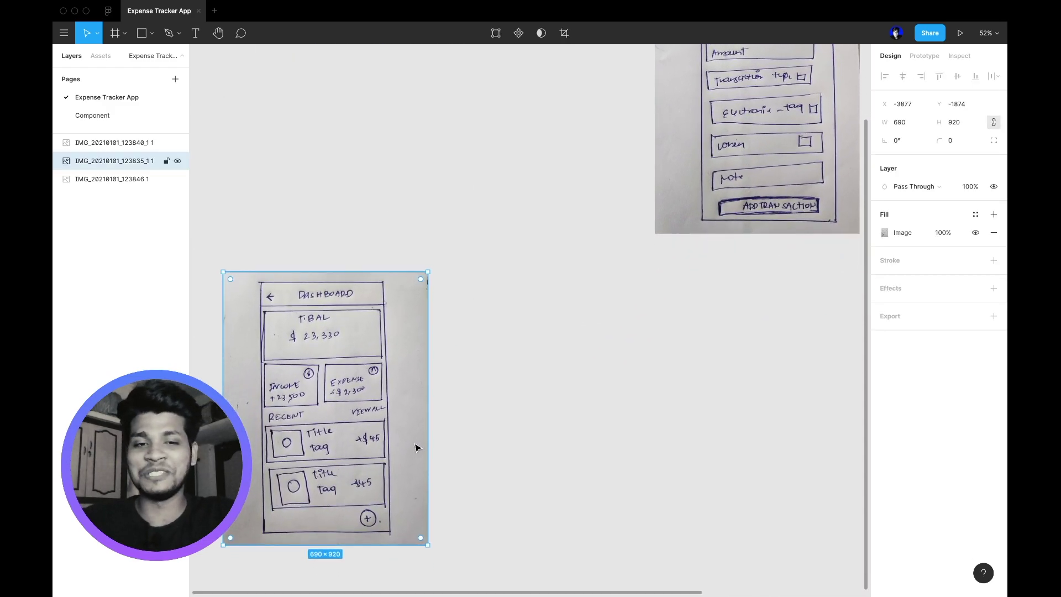
# - Add a Google Pixel 2 XL frame beside the Dashboard sketch, with its upper edge aligned to the sketch's
pyautogui.scroll(-3, 416, 447)
pyautogui.press('f')
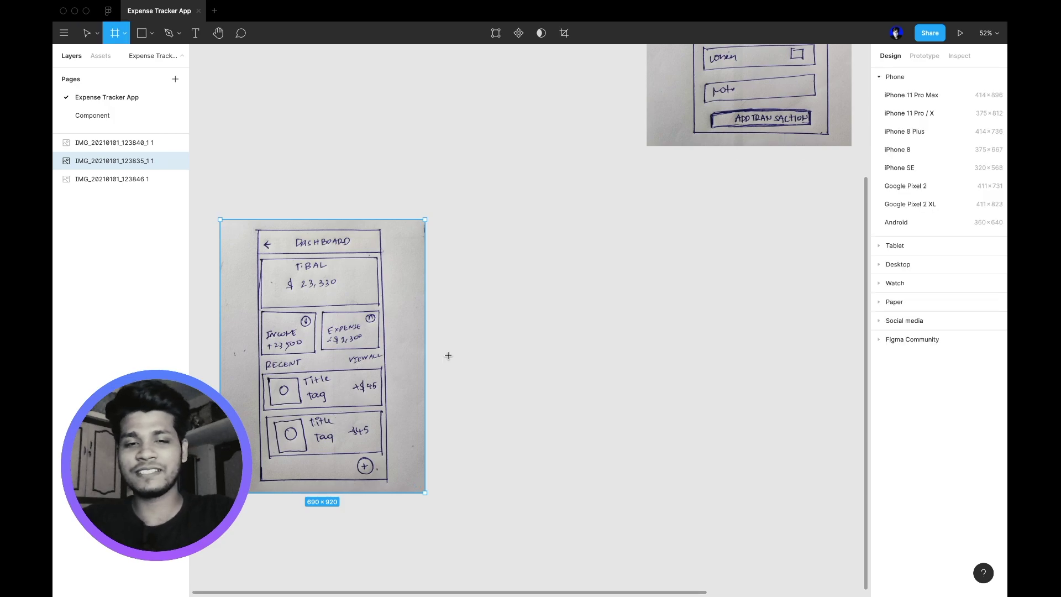
pyautogui.click(911, 204)
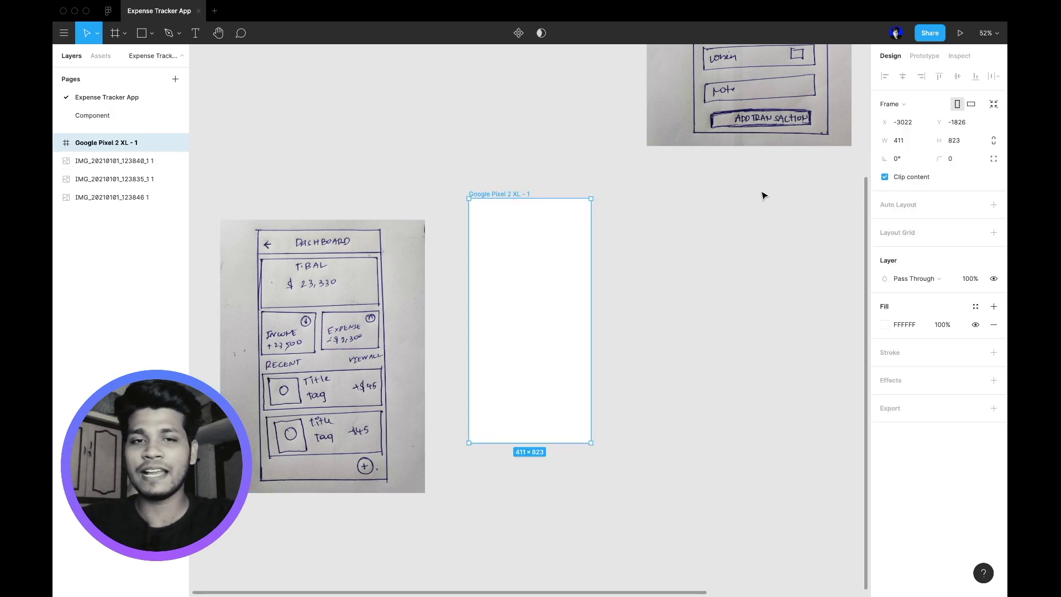
pyautogui.moveTo(516, 271); pyautogui.dragTo(516, 291)
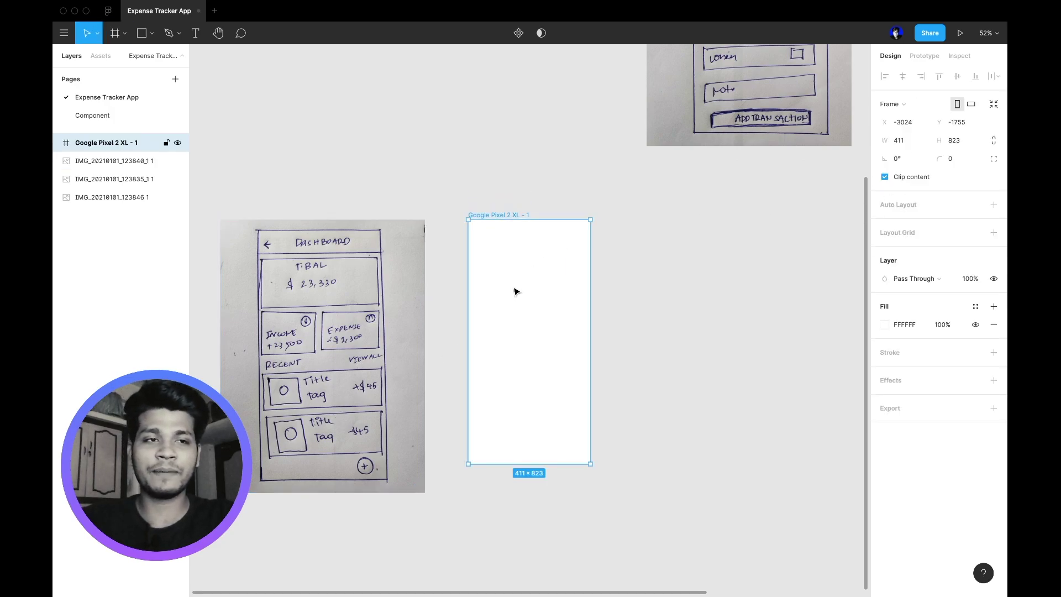
# - Rename the new Google Pixel 2 XL frame as DASHBOARD
pyautogui.doubleClick(138, 143)
pyautogui.write('das')
pyautogui.press('BackSpace')
pyautogui.press('BackSpace')
pyautogui.press('BackSpace')
pyautogui.write('DASH')
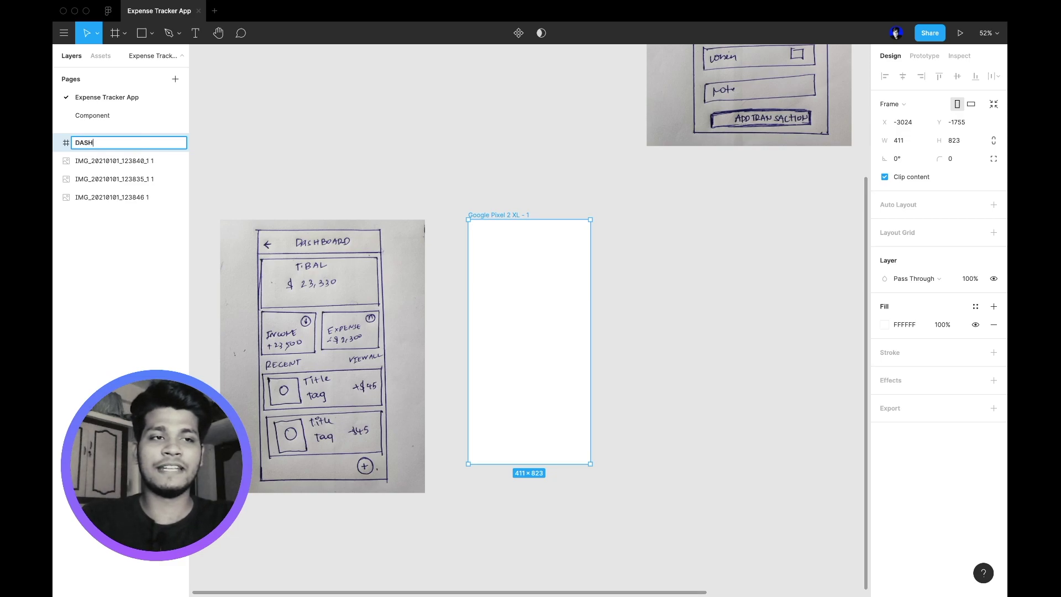
pyautogui.write('BOARD')
pyautogui.press('Return')
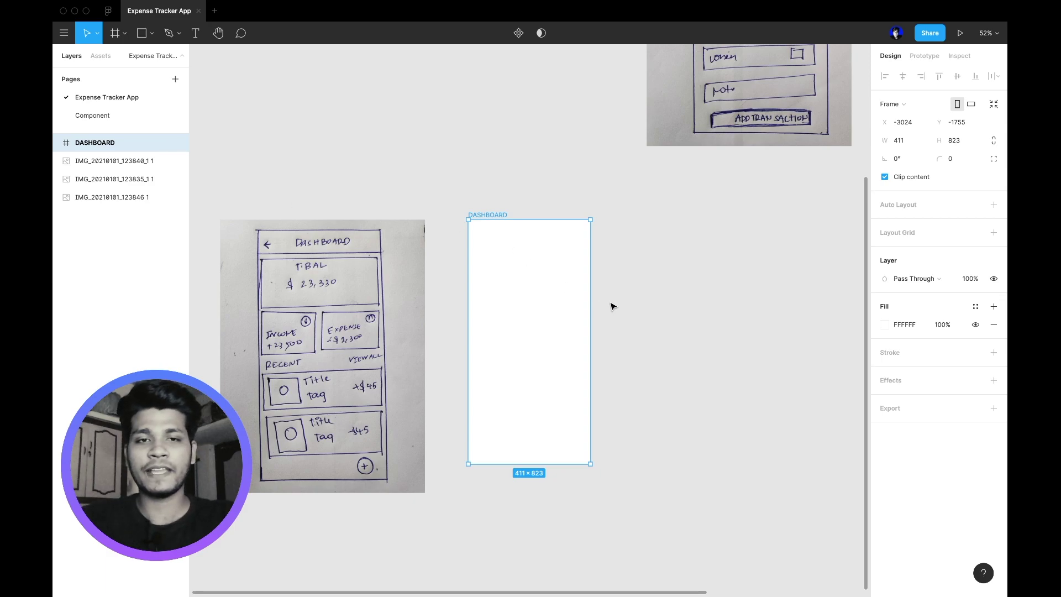
# - Set the DASHBOARD frame's fill colour to F9F9F9
pyautogui.click(899, 324)
pyautogui.write('F99F9F')
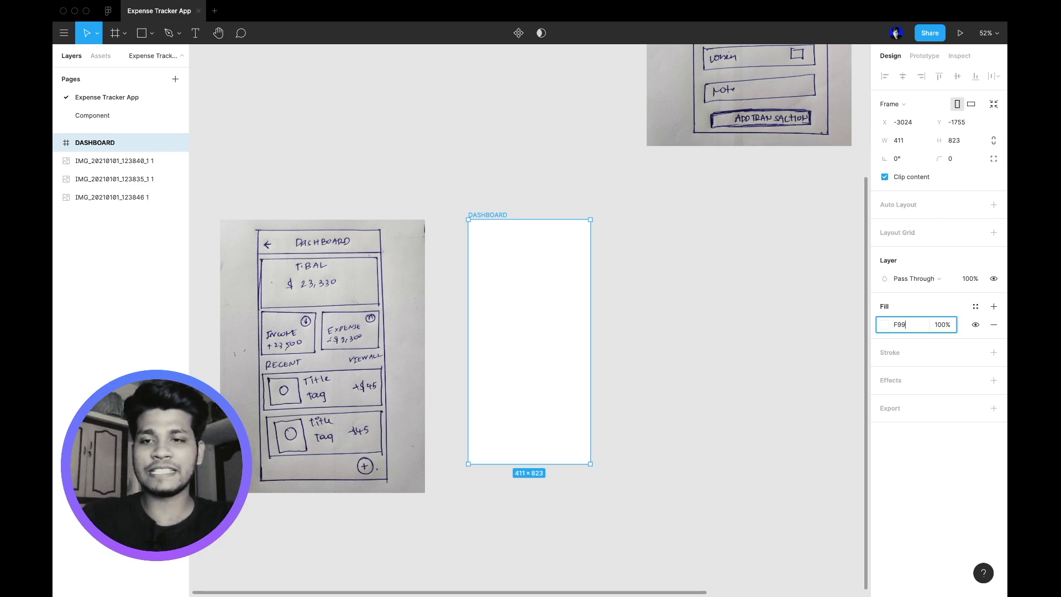
pyautogui.press('BackSpace')
pyautogui.press('BackSpace')
pyautogui.press('BackSpace')
pyautogui.press('BackSpace')
pyautogui.write('F9F9')
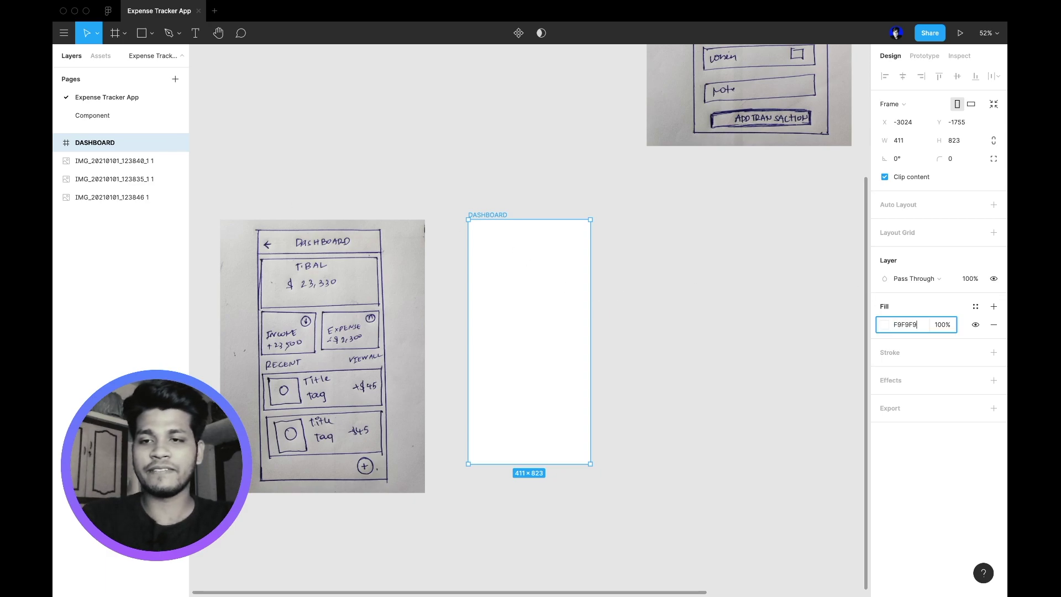
pyautogui.press('Return')
pyautogui.click(824, 327)
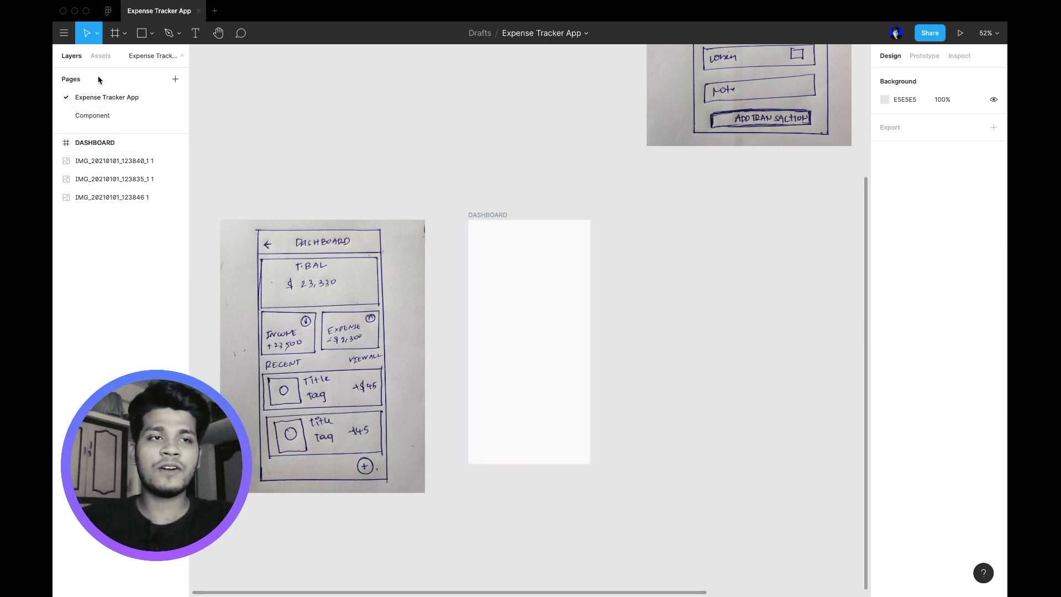
# - Insert the Toolbar component at the upper edge of the DASHBOARD frame, keeping its day and title variant
pyautogui.click(104, 61)
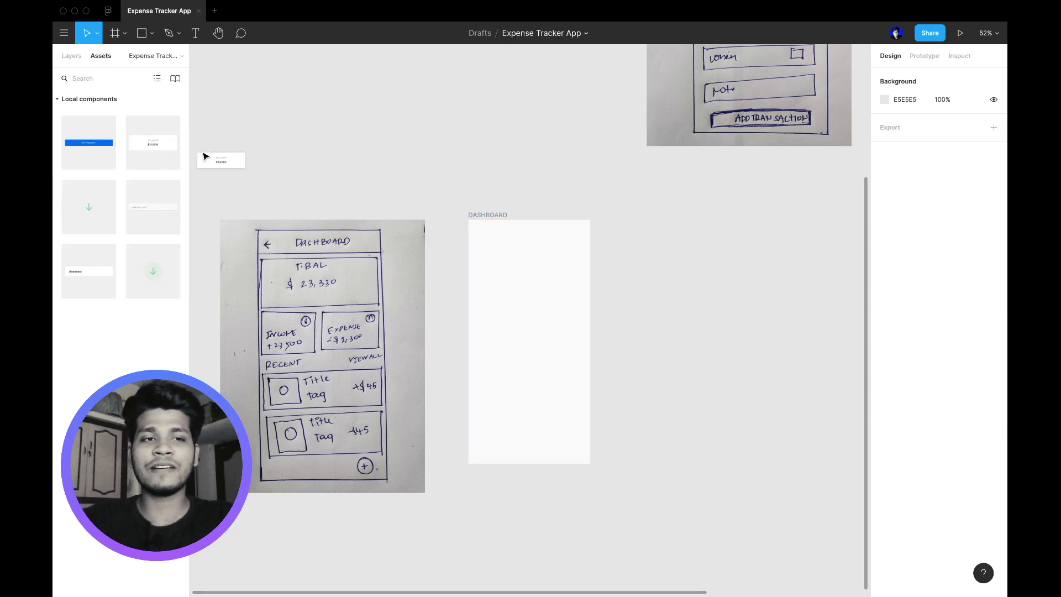
pyautogui.moveTo(90, 274); pyautogui.dragTo(510, 225)
pyautogui.scroll(2, 504, 273)
pyautogui.click(936, 241)
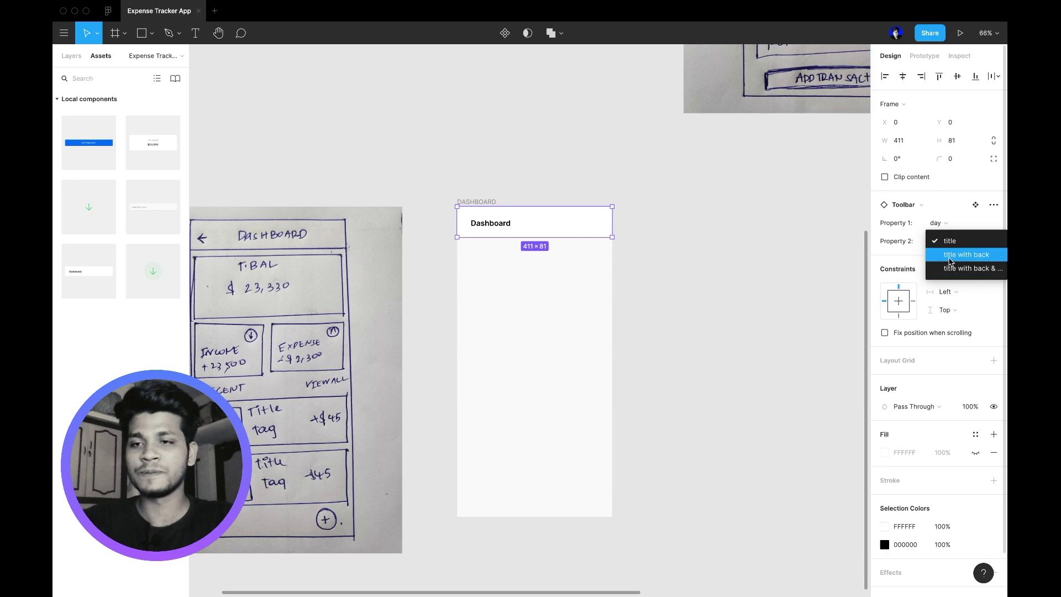
pyautogui.click(719, 242)
pyautogui.click(677, 238)
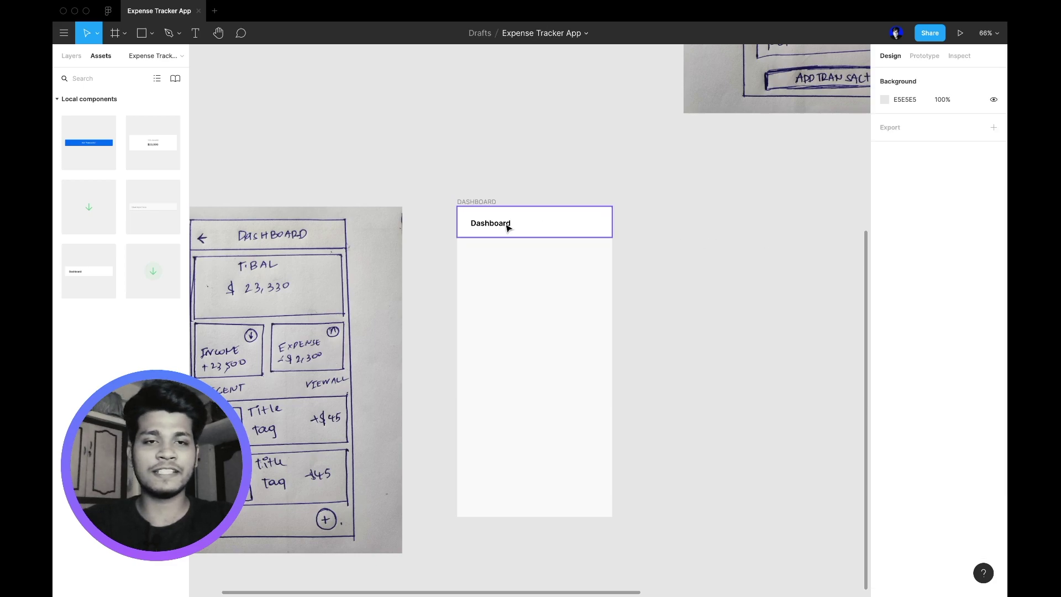
pyautogui.scroll(-3, 504, 225)
pyautogui.scroll(-2, 465, 273)
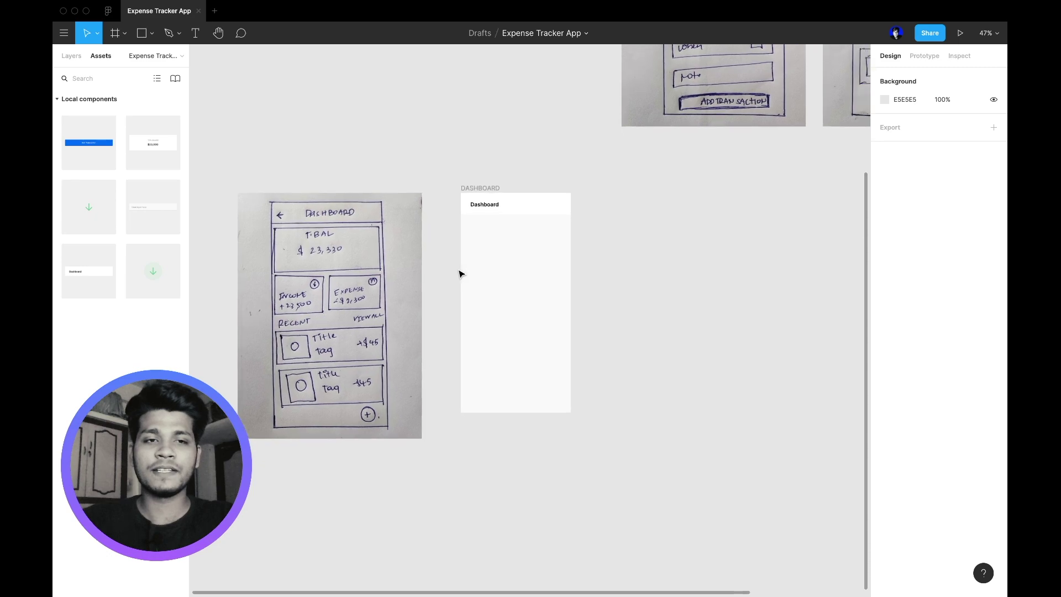
# - Insert the Card component below the Dashboard toolbar at X 16, Y 93, keeping its day and total balance variant
pyautogui.moveTo(133, 142)
pyautogui.mouseDown()
pyautogui.moveTo(475, 267)
pyautogui.moveTo(530, 237)
pyautogui.mouseUp()
pyautogui.scroll(2, 500, 249)
pyautogui.scroll(5, 530, 237)
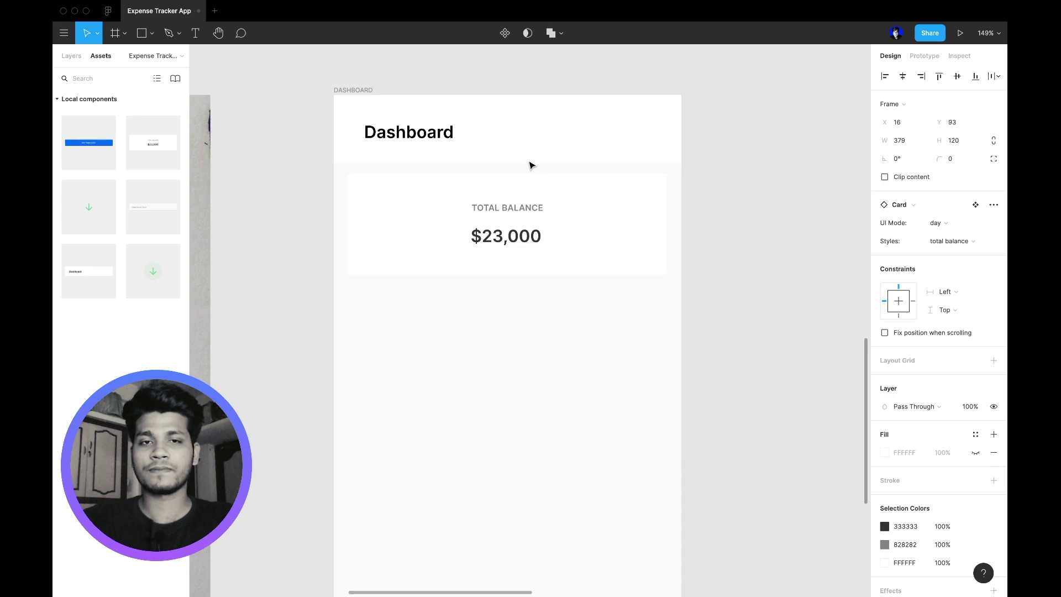
pyautogui.scroll(-4, 530, 164)
pyautogui.click(532, 230)
pyautogui.click(543, 204)
pyautogui.scroll(5, 543, 203)
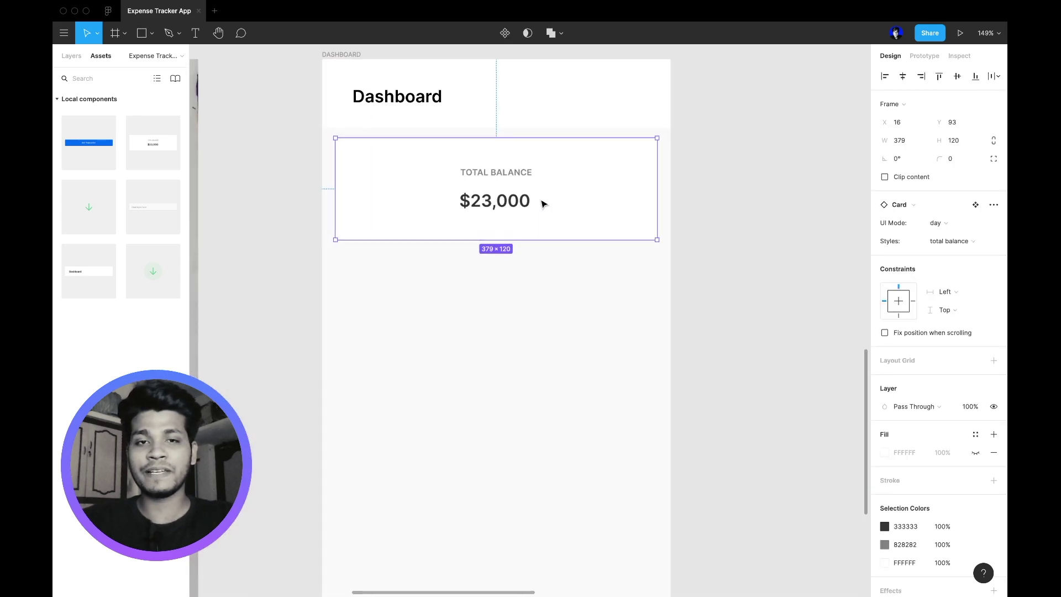
pyautogui.scroll(-5, 525, 130)
pyautogui.click(668, 154)
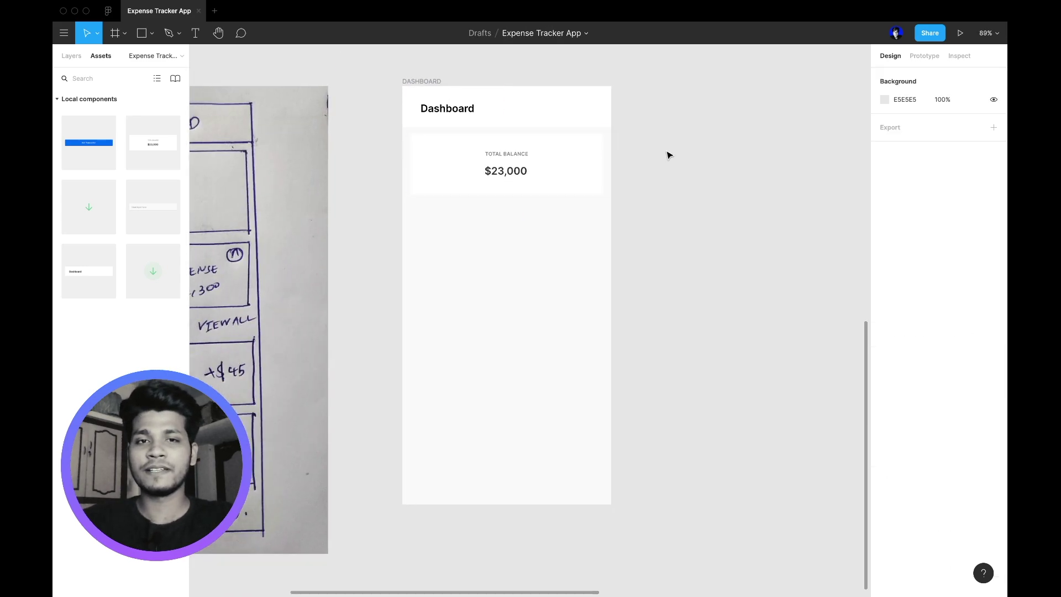
# - Duplicate the total balance card directly below itself at Y 225 and switch the copy's style to total income or expense
pyautogui.click(583, 168)
pyautogui.hotkey('ctrl', 'd')
pyautogui.moveTo(535, 164); pyautogui.dragTo(536, 234)
pyautogui.click(953, 246)
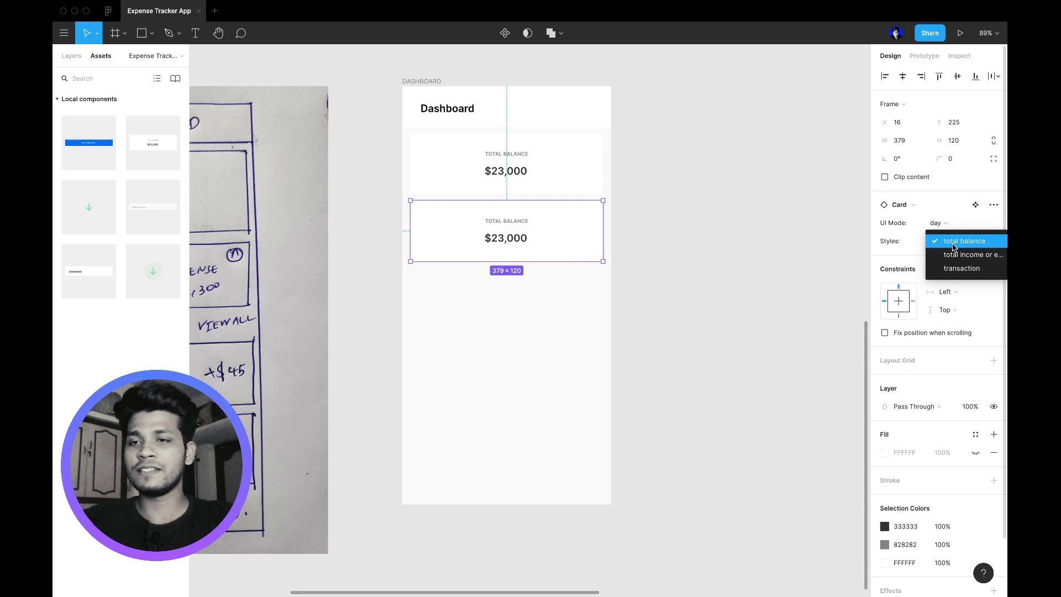
pyautogui.click(954, 260)
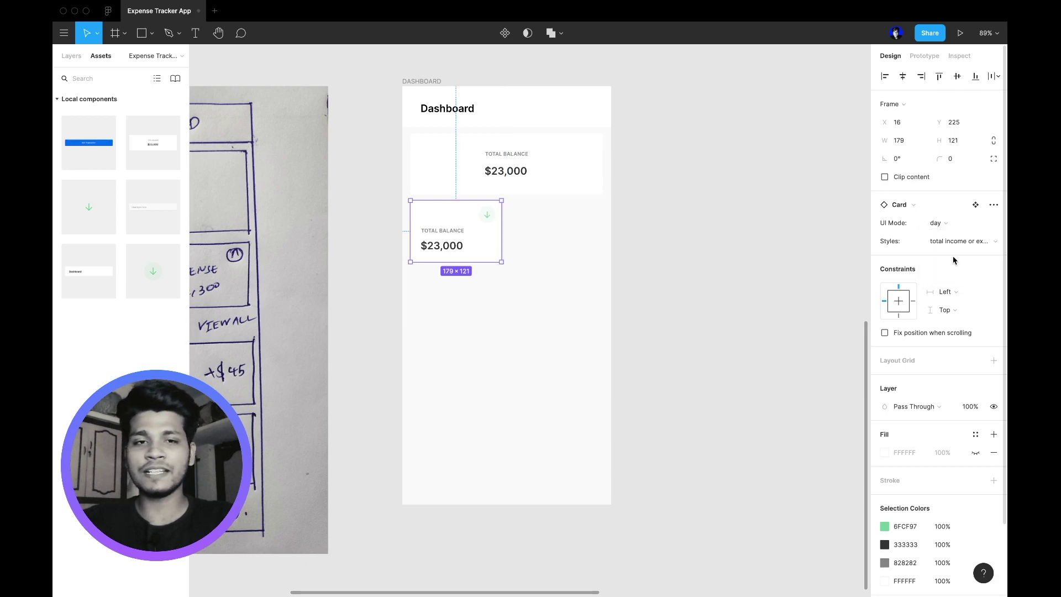
# - Duplicate the small income card and place the copy beside it at X 216, Y 225, flush with the balance card's edge
pyautogui.hscroll(-5, 457, 289)
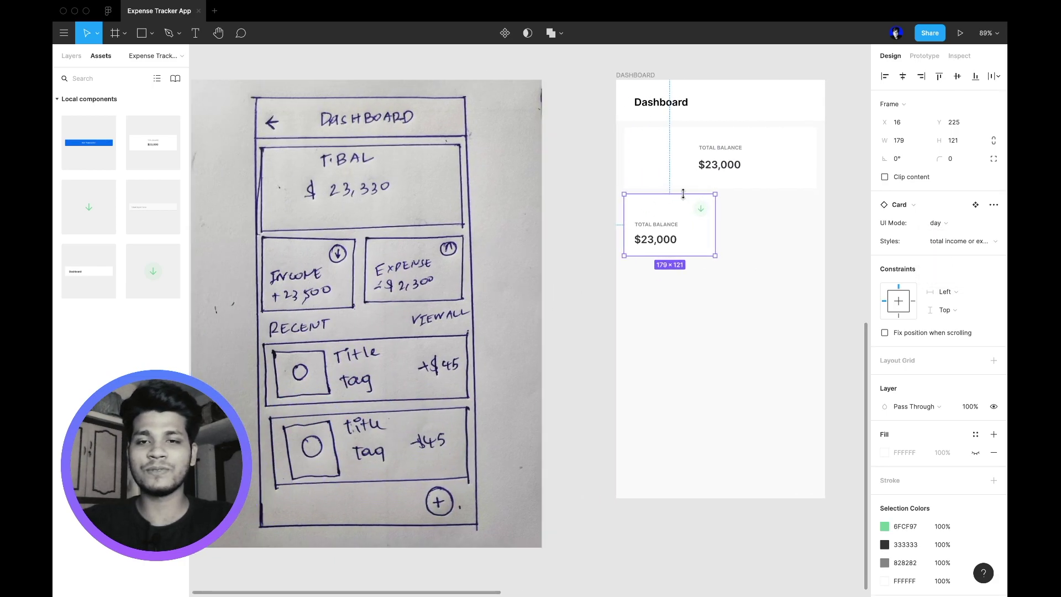
pyautogui.click(747, 238)
pyautogui.scroll(5, 748, 239)
pyautogui.click(611, 230)
pyautogui.hotkey('ctrl', 'd')
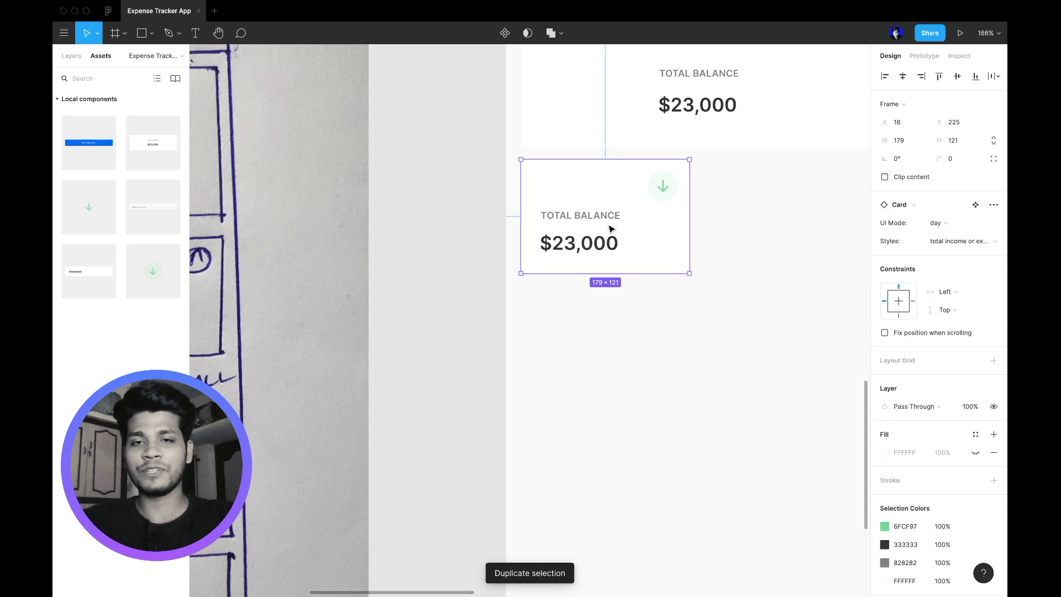
pyautogui.hscroll(3, 489, 231)
pyautogui.moveTo(488, 231); pyautogui.dragTo(615, 225)
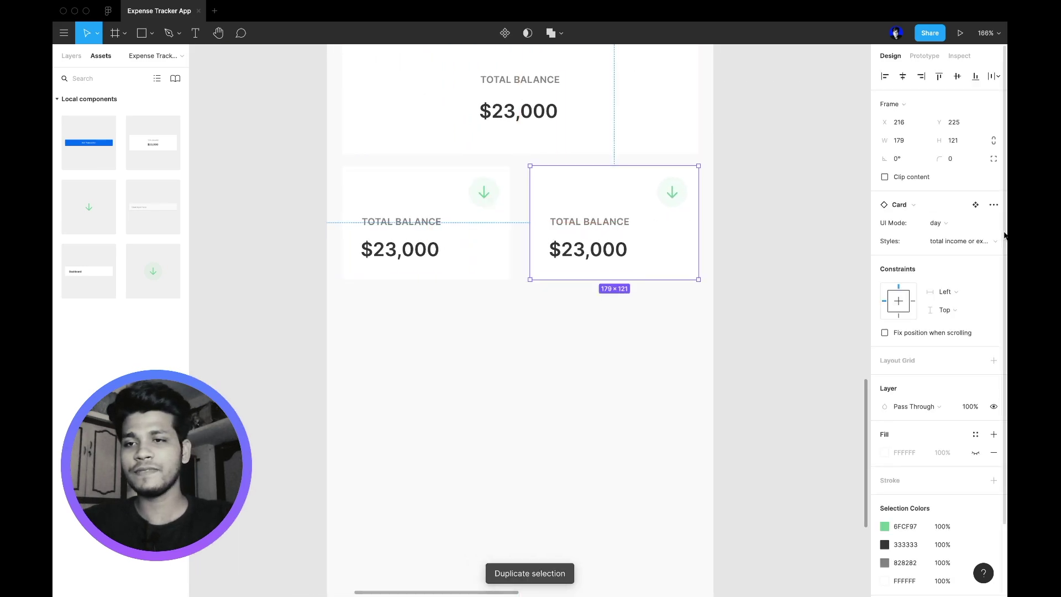
# - Set the arrow icon in the second small card to the Expense transaction variant
pyautogui.doubleClick(671, 198)
pyautogui.click(940, 223)
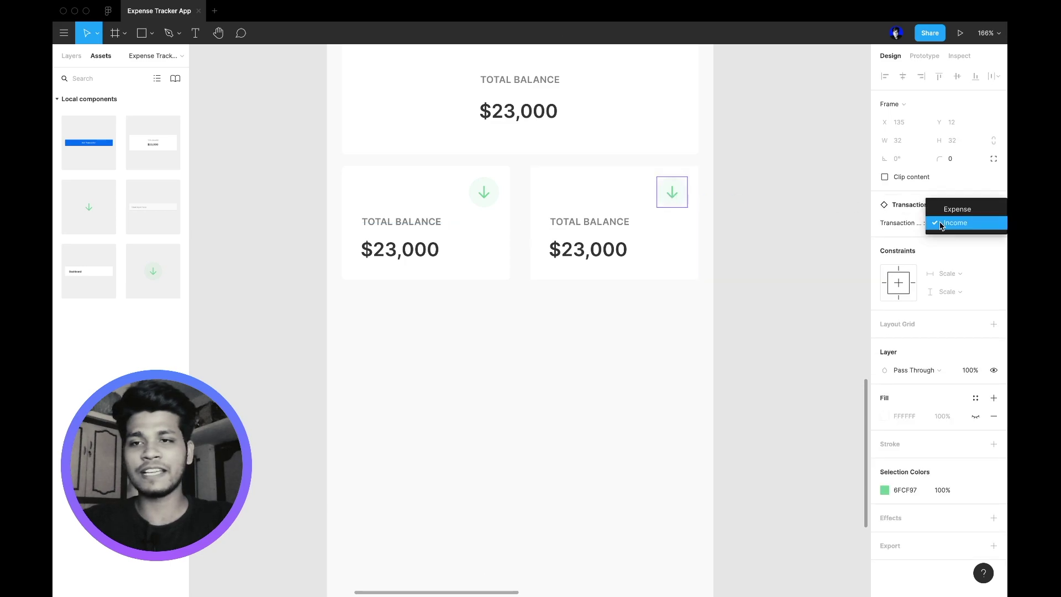
pyautogui.click(942, 207)
pyautogui.click(771, 226)
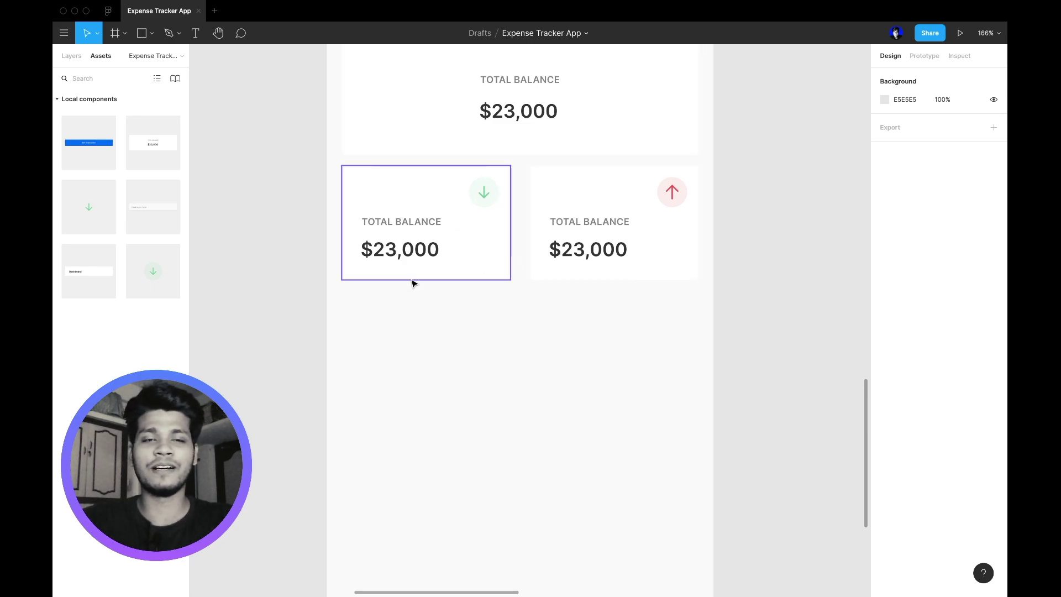
# - Change the label of the small card with the green arrow to TOTAL INCOME
pyautogui.scroll(-3, 479, 260)
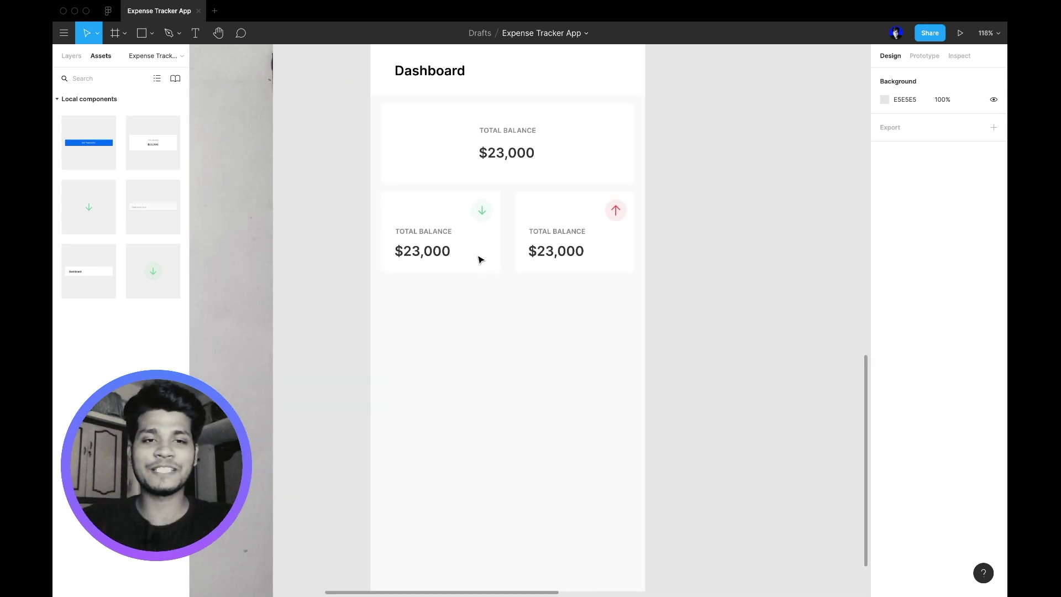
pyautogui.doubleClick(430, 231)
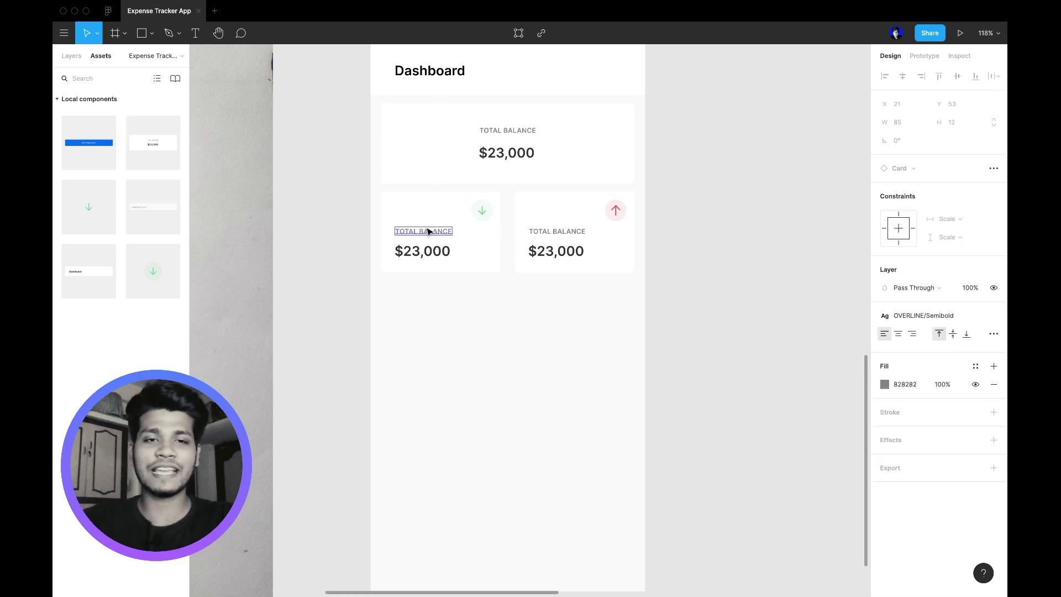
pyautogui.doubleClick(429, 232)
pyautogui.click(427, 231)
pyautogui.scroll(5, 428, 228)
pyautogui.doubleClick(431, 235)
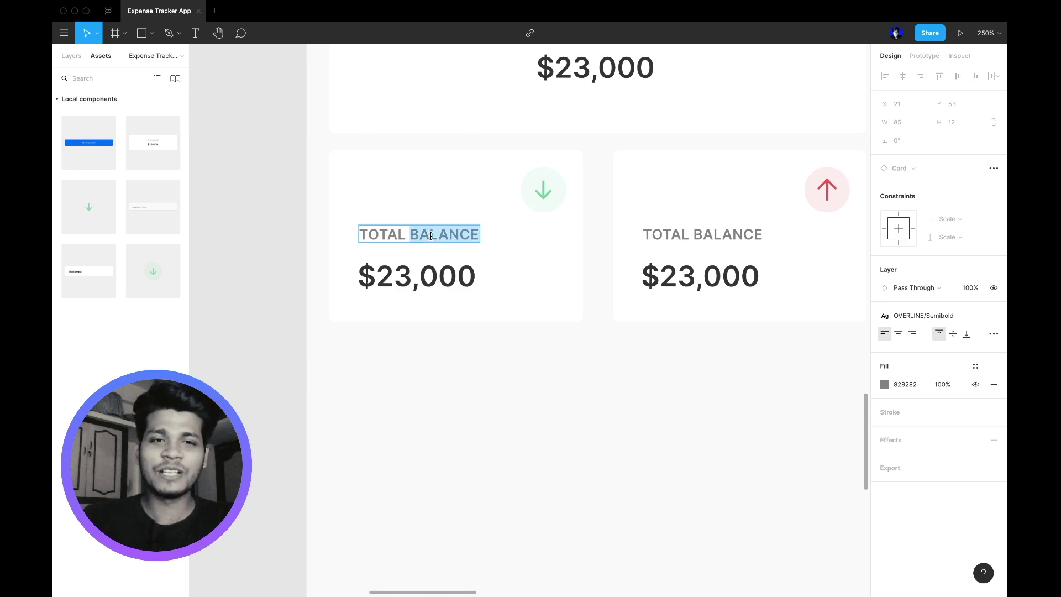
pyautogui.write('ENCOME')
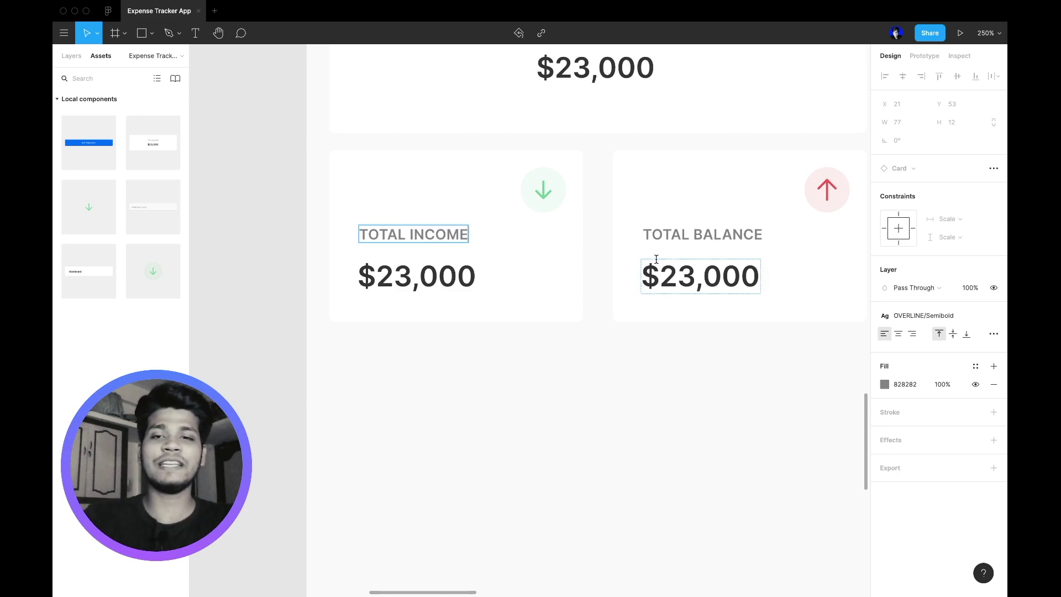
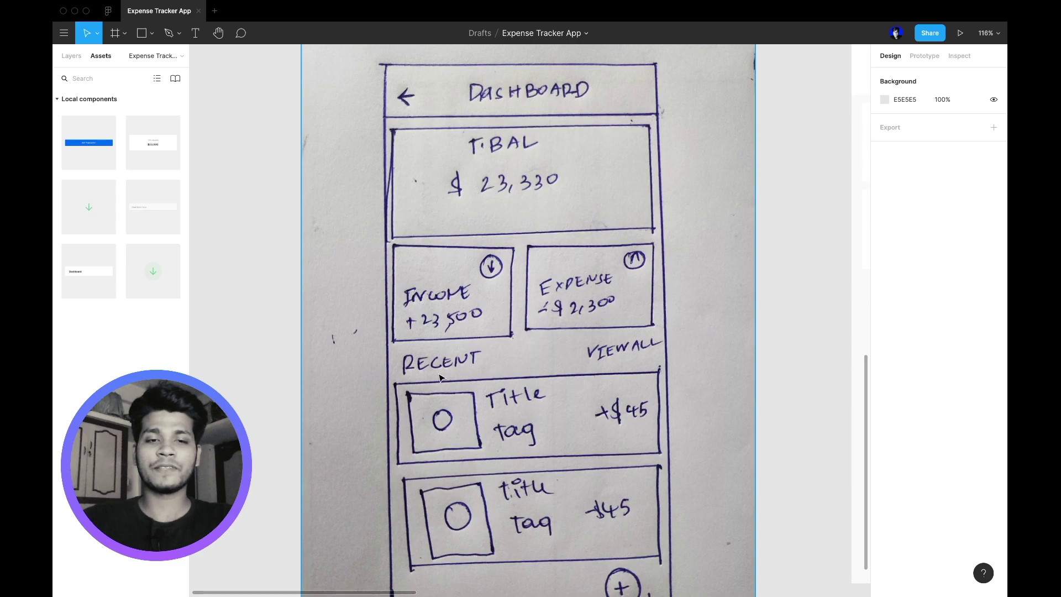
# - Add the heading text "Recent Transaction" below the income card at X 24, Y 380
pyautogui.hscroll(5, 493, 329)
pyautogui.press('t')
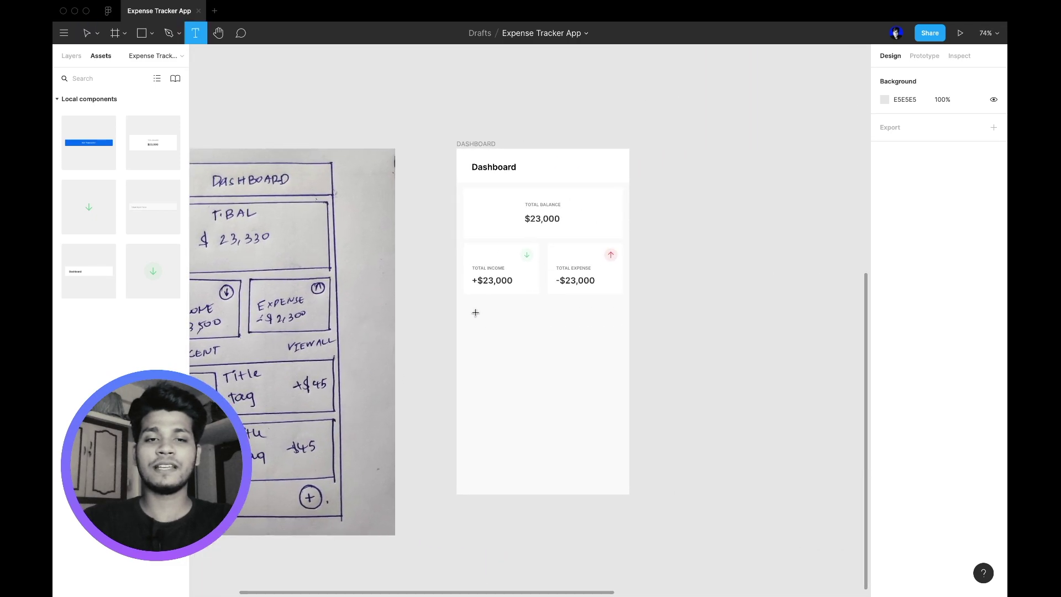
pyautogui.click(468, 308)
pyautogui.write('R')
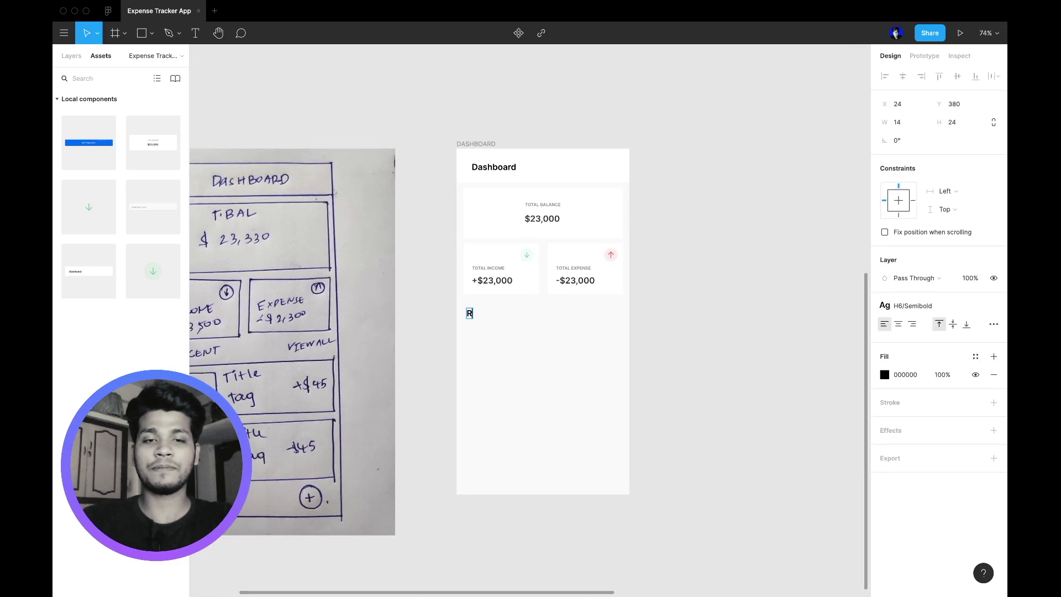
pyautogui.write('ECent Transaction')
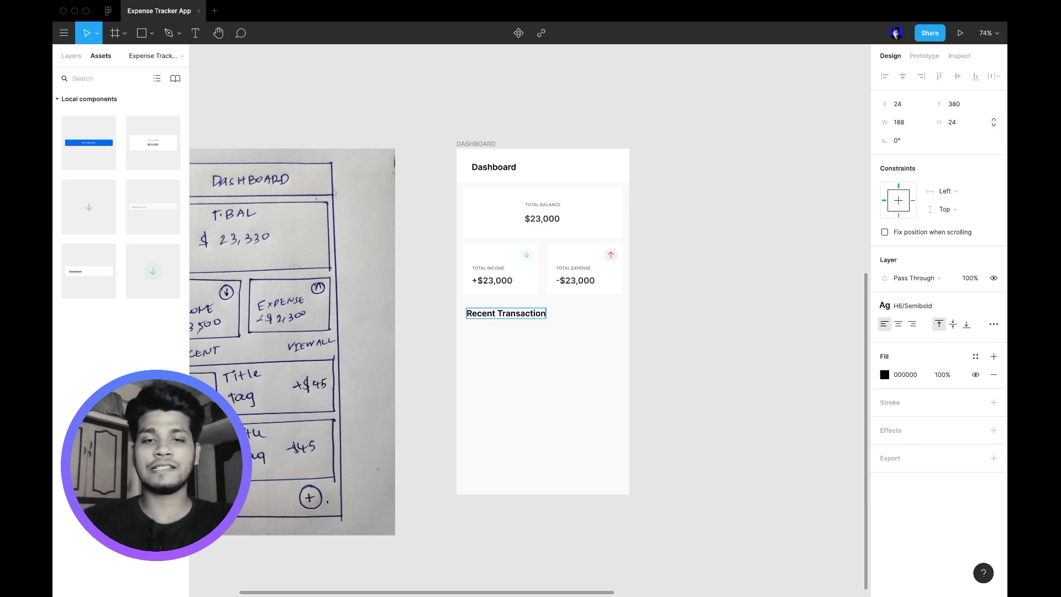
pyautogui.press('Escape')
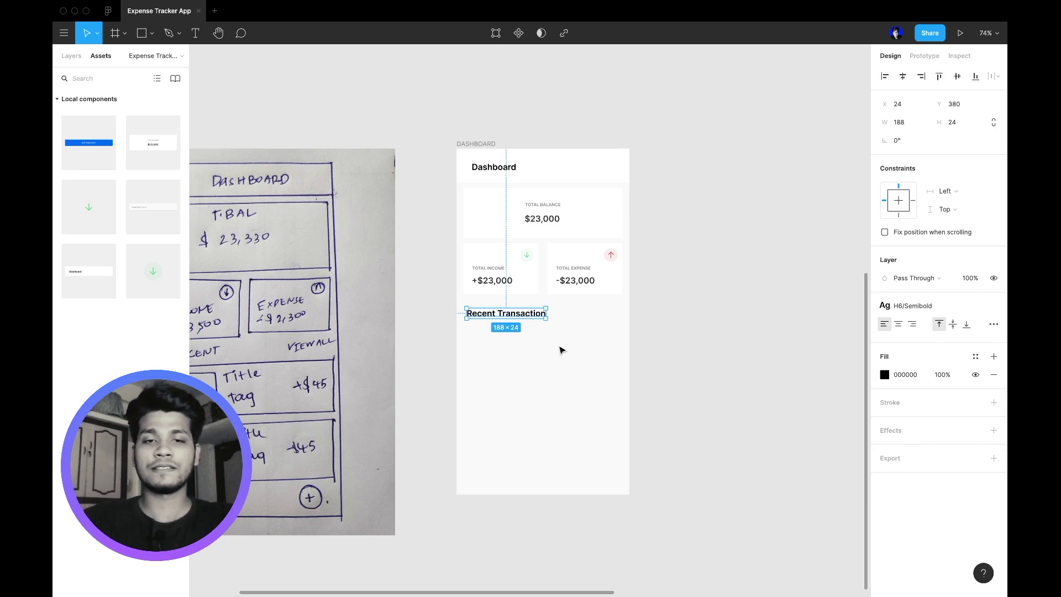
# - Apply the Subtitle1/Semibold text style to the Recent Transaction heading
pyautogui.click(939, 306)
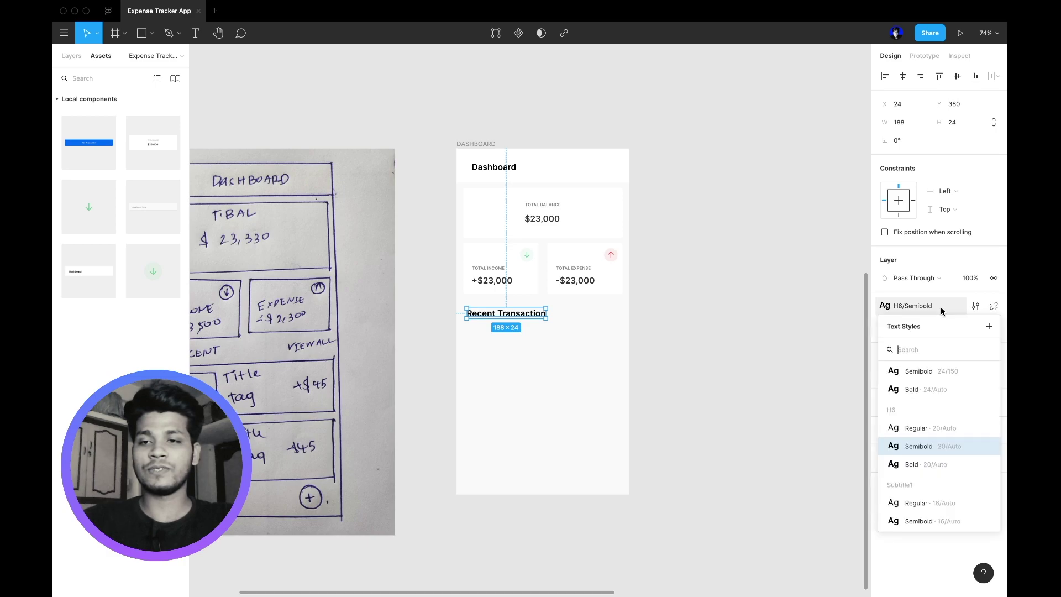
pyautogui.scroll(-1, 927, 503)
pyautogui.click(927, 503)
pyautogui.click(559, 342)
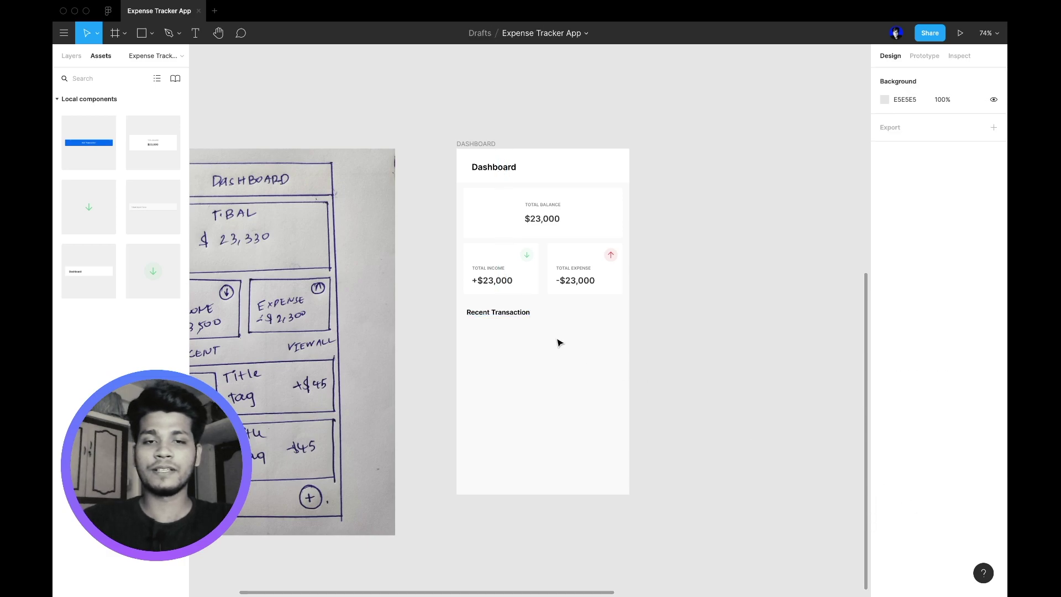
# - Duplicate the Recent Transaction heading and place the copy in the same row below the expense card, at X 244
pyautogui.click(523, 316)
pyautogui.write('Recent Transaction')
pyautogui.moveTo(519, 316); pyautogui.dragTo(612, 316)
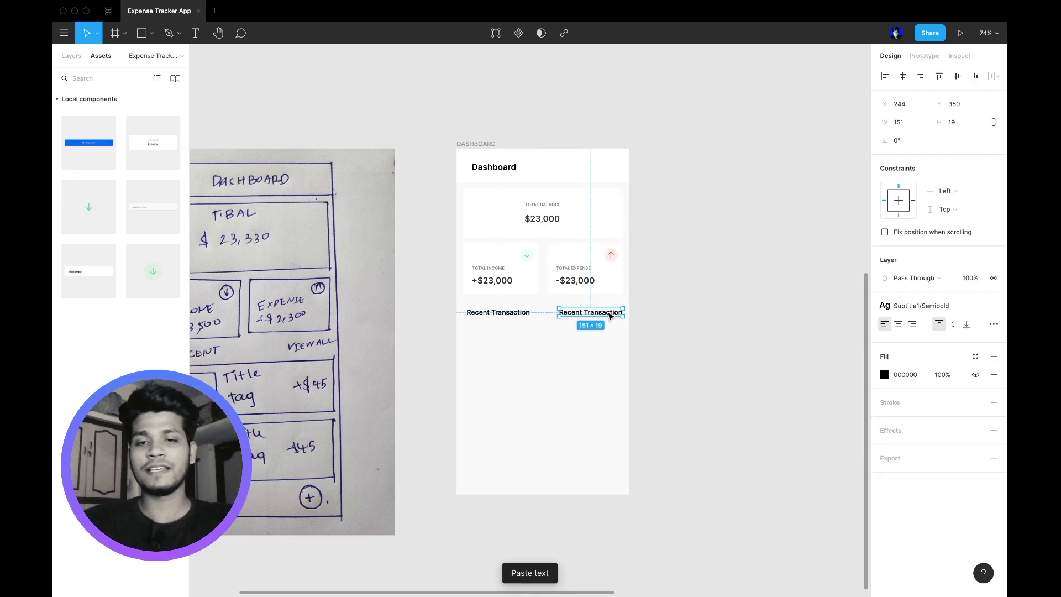
# - Apply the Caption/Regular text style to the copied heading and set its fill to the blue swatch 006AF6
pyautogui.click(915, 309)
pyautogui.write('captio')
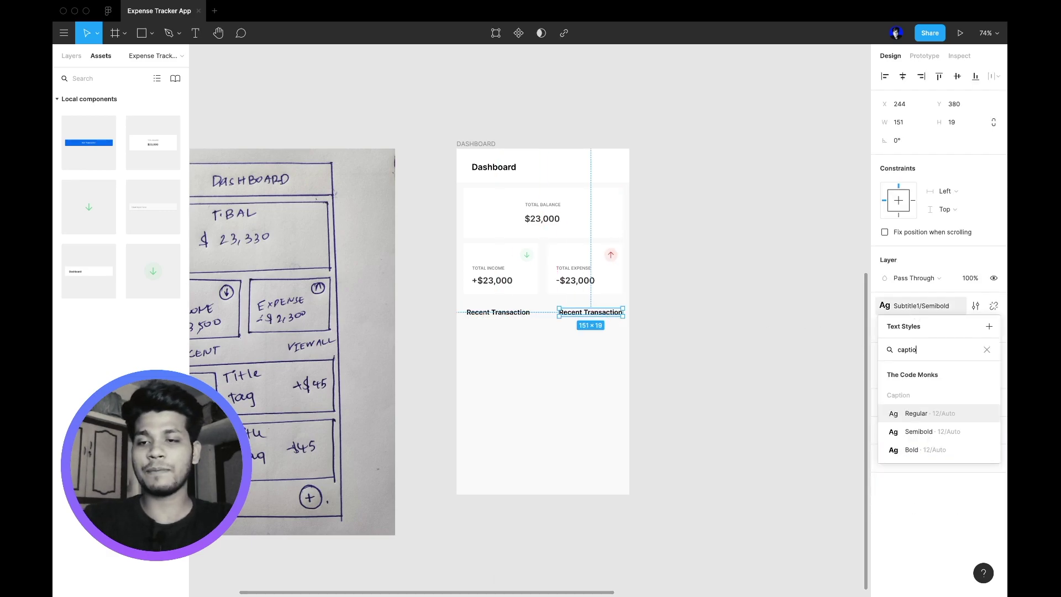
pyautogui.click(919, 412)
pyautogui.click(884, 375)
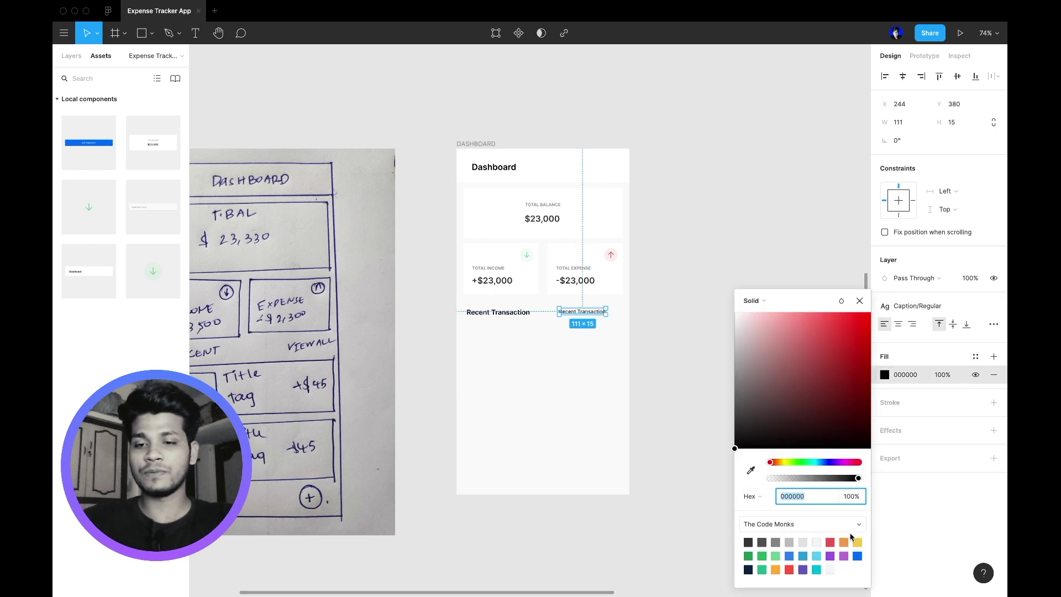
pyautogui.click(858, 555)
# - Replace the blue copied heading's text with "View all"
pyautogui.scroll(5, 666, 390)
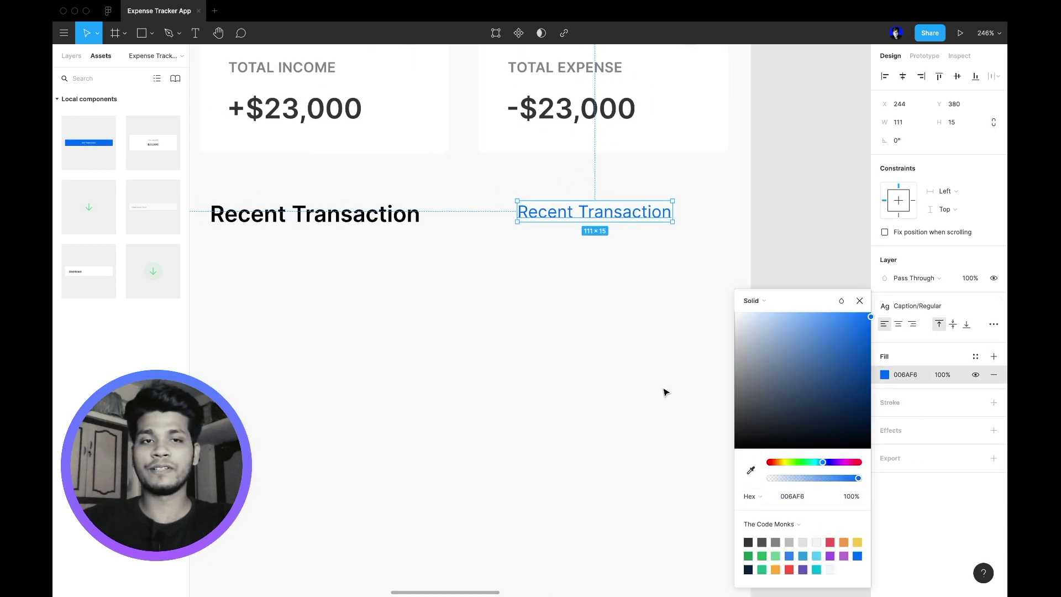
pyautogui.doubleClick(610, 213)
pyautogui.write('View all')
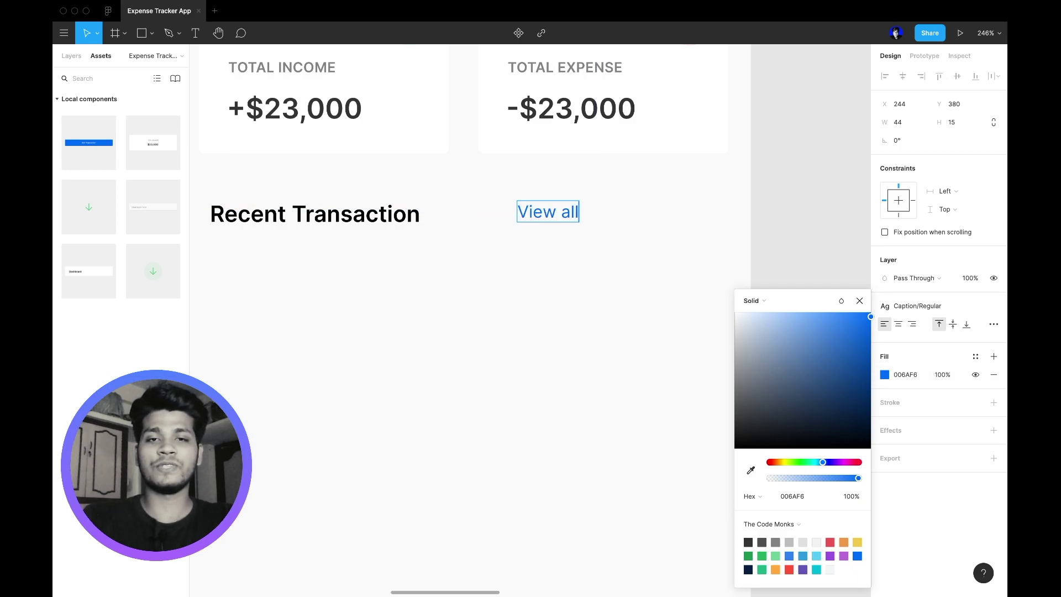
pyautogui.press('Escape')
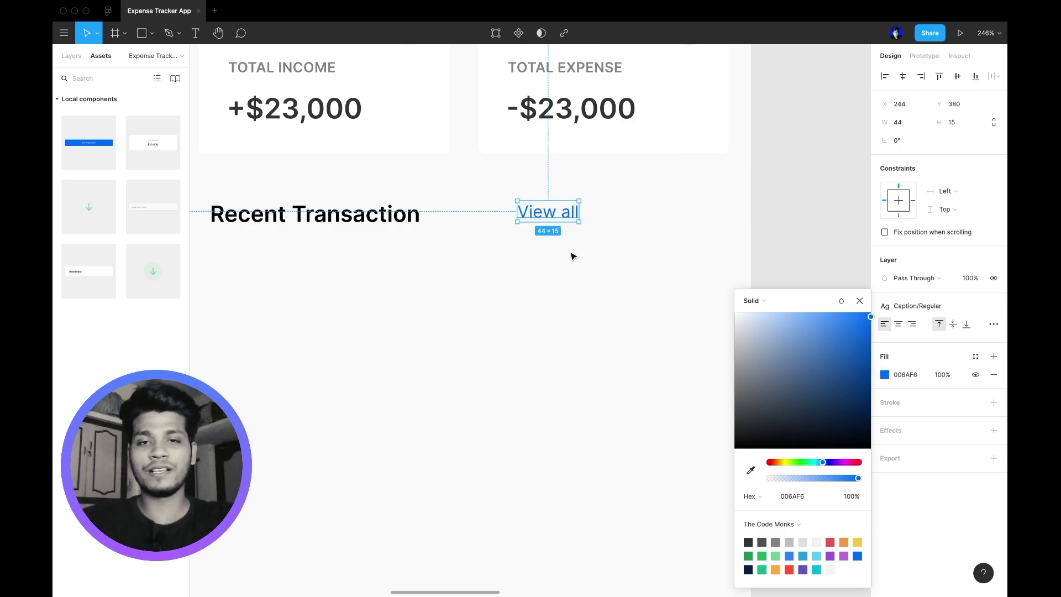
# - Move the View all link to X 345, Y 382, near the expense card's outer edge and centred vertically on the heading
pyautogui.moveTo(558, 218); pyautogui.dragTo(707, 221)
pyautogui.click(855, 291)
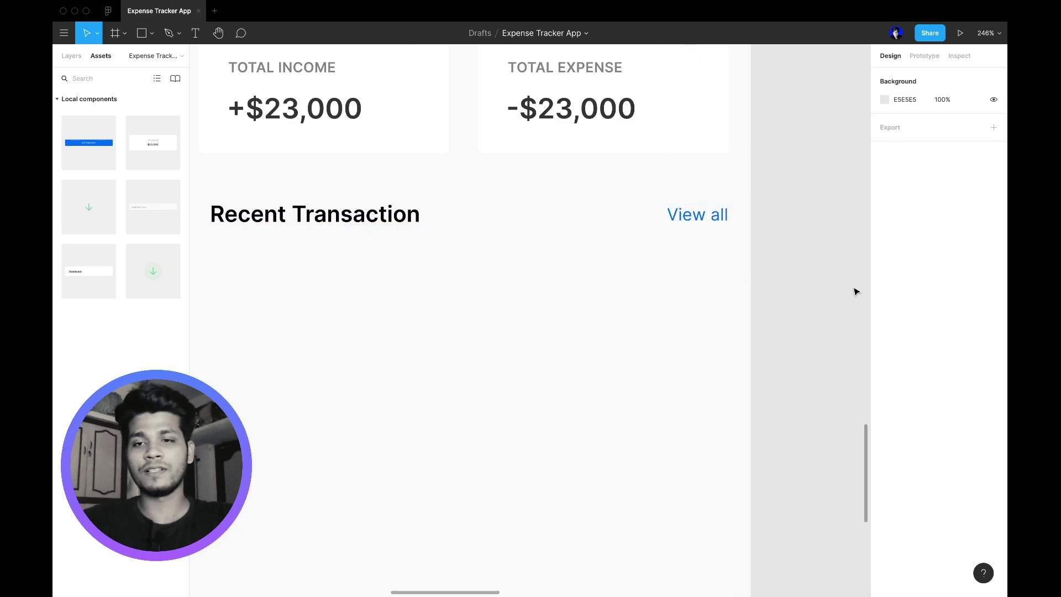
pyautogui.scroll(-5, 737, 311)
pyautogui.click(718, 259)
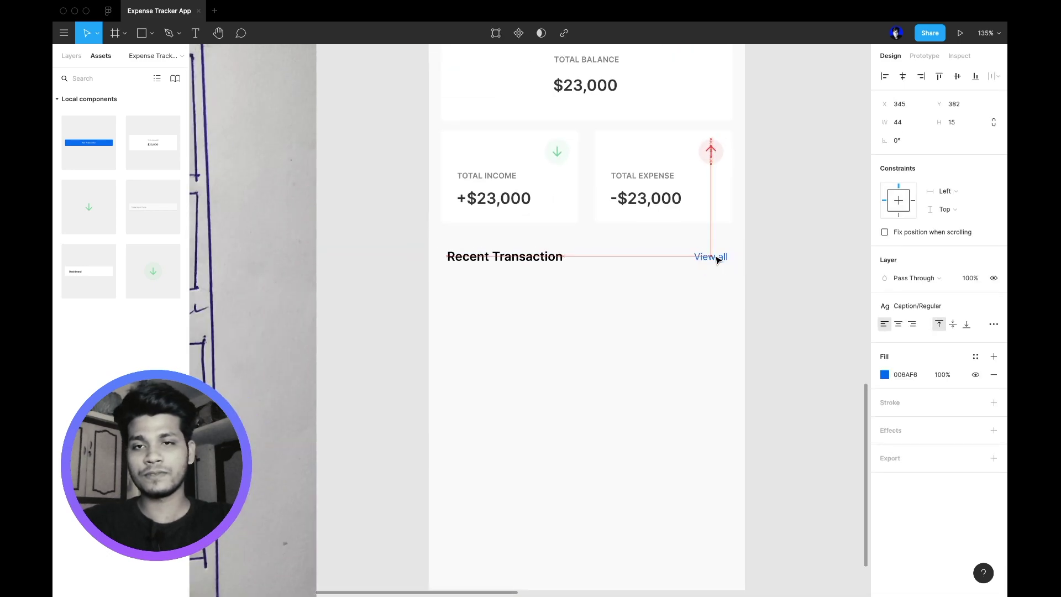
pyautogui.press('Escape')
# - Insert a Card component below the Recent Transaction heading, set its style to transaction, and position it at X 16, Y 433
pyautogui.scroll(-5, 714, 317)
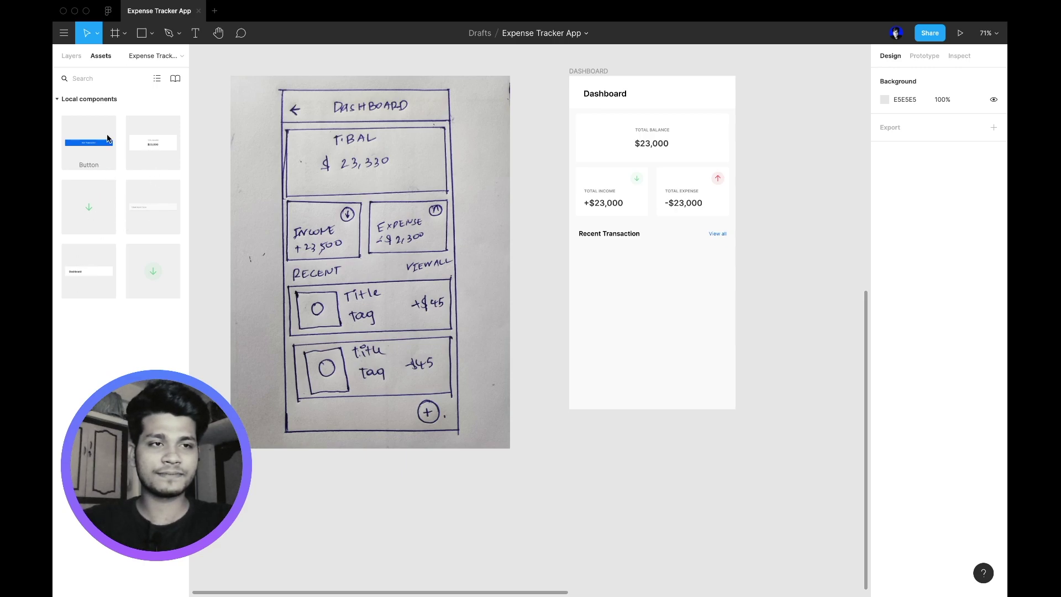
pyautogui.moveTo(152, 143); pyautogui.dragTo(657, 296)
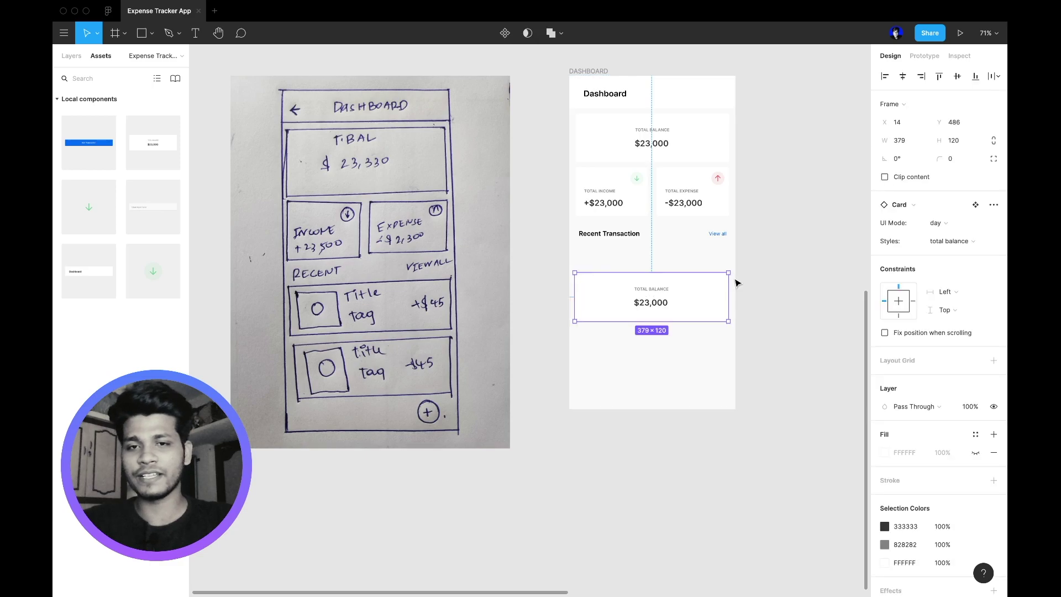
pyautogui.click(975, 243)
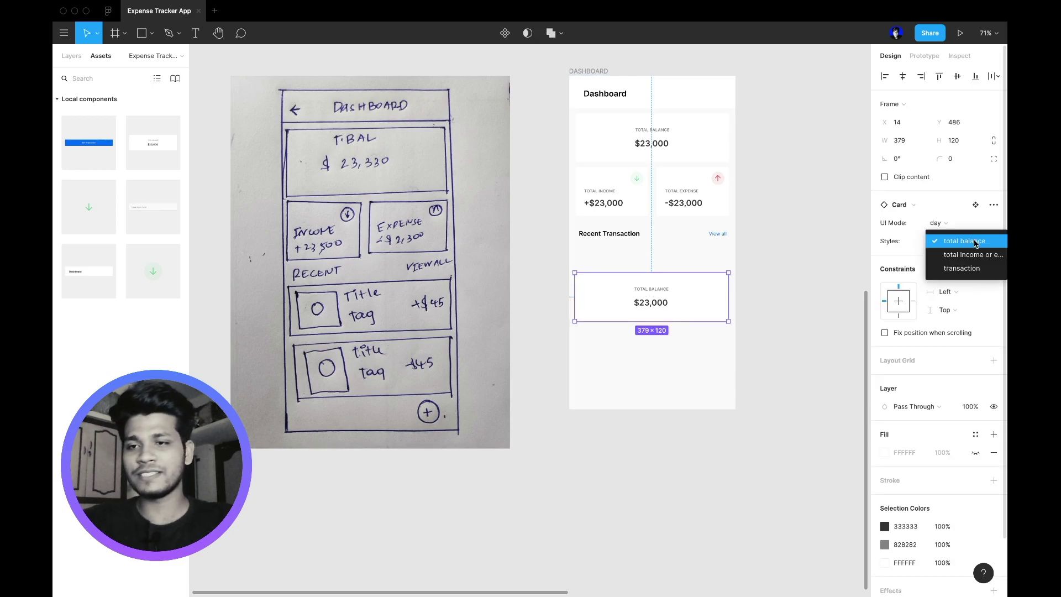
pyautogui.click(974, 271)
pyautogui.moveTo(672, 301); pyautogui.dragTo(675, 277)
# - Nudge the transaction card up 4 px to Y 429, closer to the Recent Transaction heading
pyautogui.scroll(5, 675, 277)
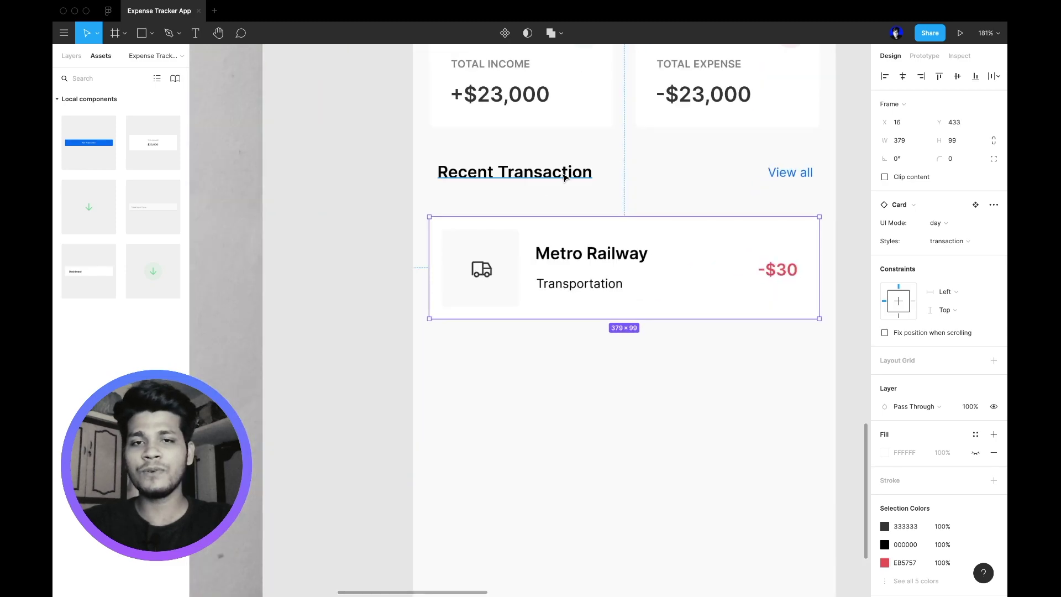
pyautogui.press('Up')
pyautogui.press('Up')
pyautogui.press('Up')
pyautogui.press('Up')
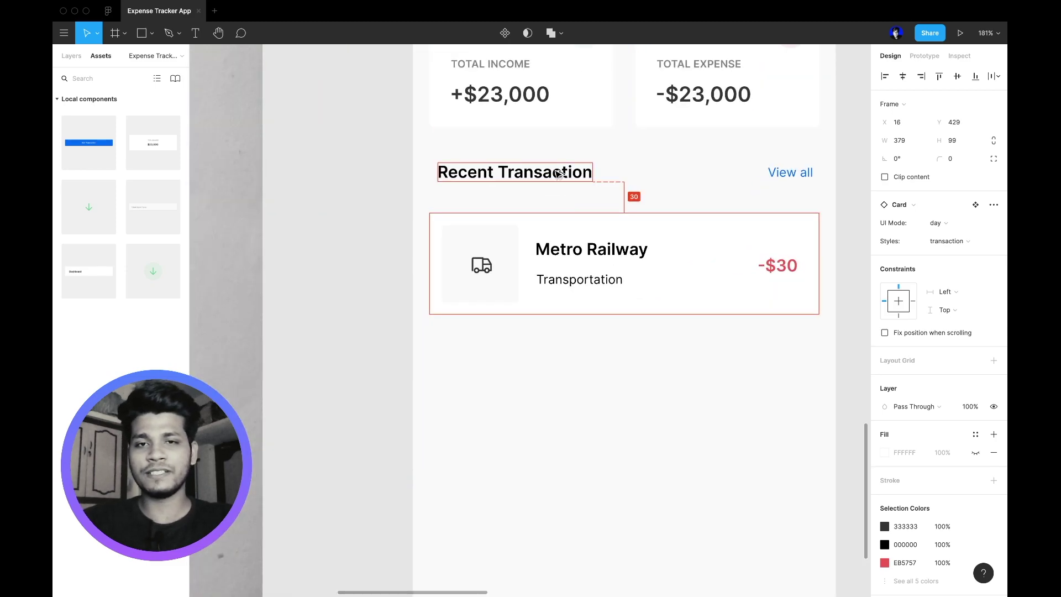
pyautogui.click(688, 371)
pyautogui.hscroll(3, 687, 371)
pyautogui.scroll(1, 688, 371)
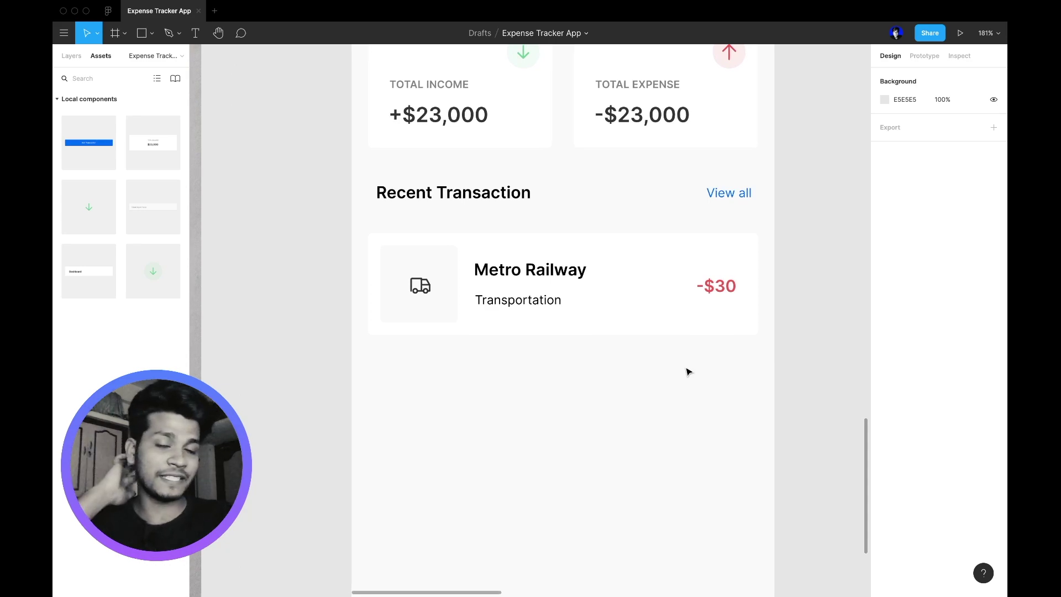
pyautogui.scroll(2, 639, 353)
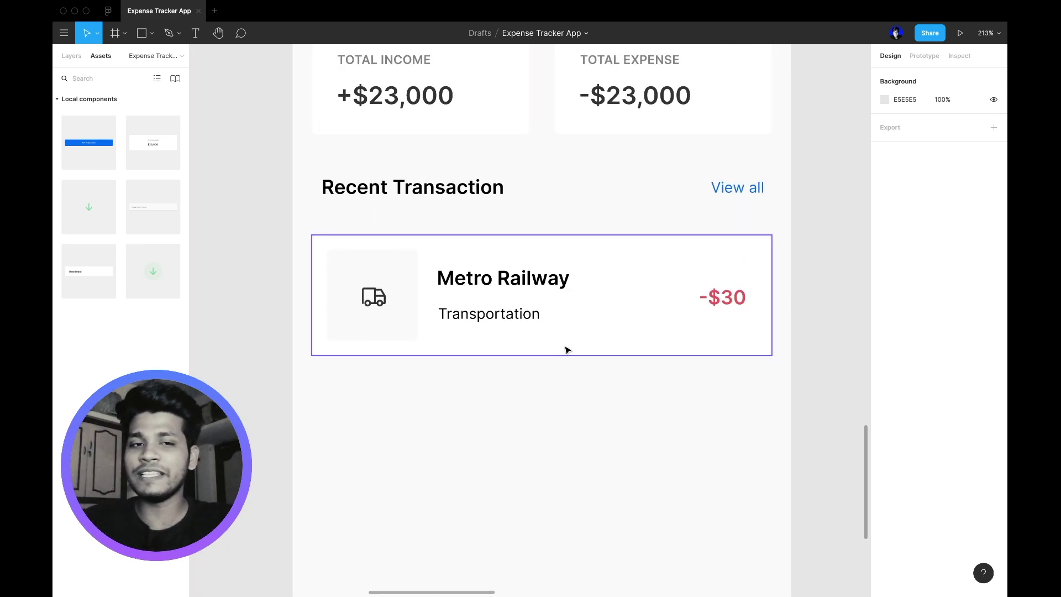
pyautogui.scroll(2, 508, 350)
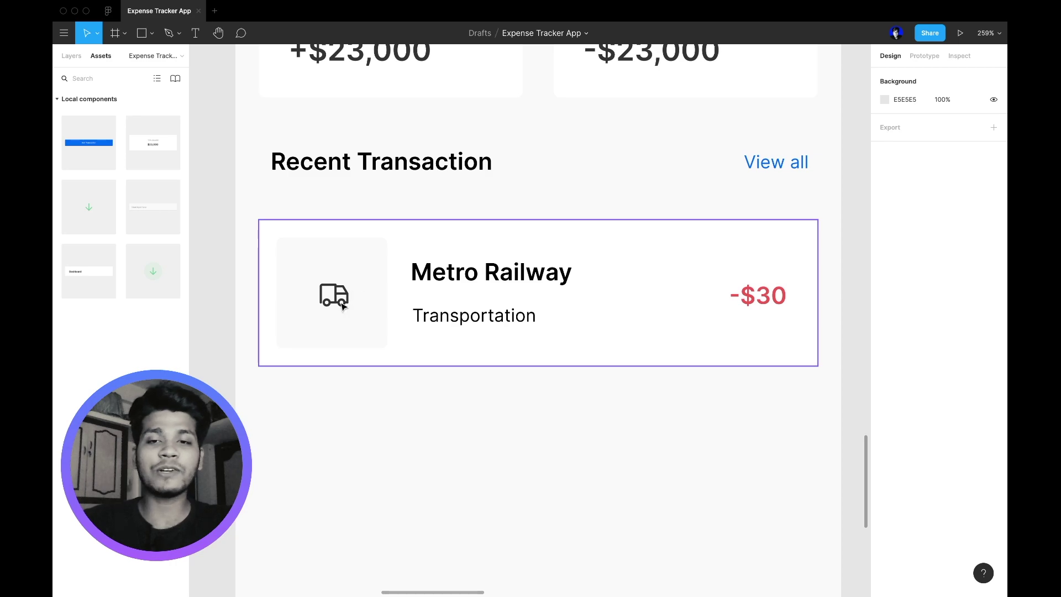
pyautogui.scroll(-3, 341, 304)
pyautogui.scroll(3, 603, 291)
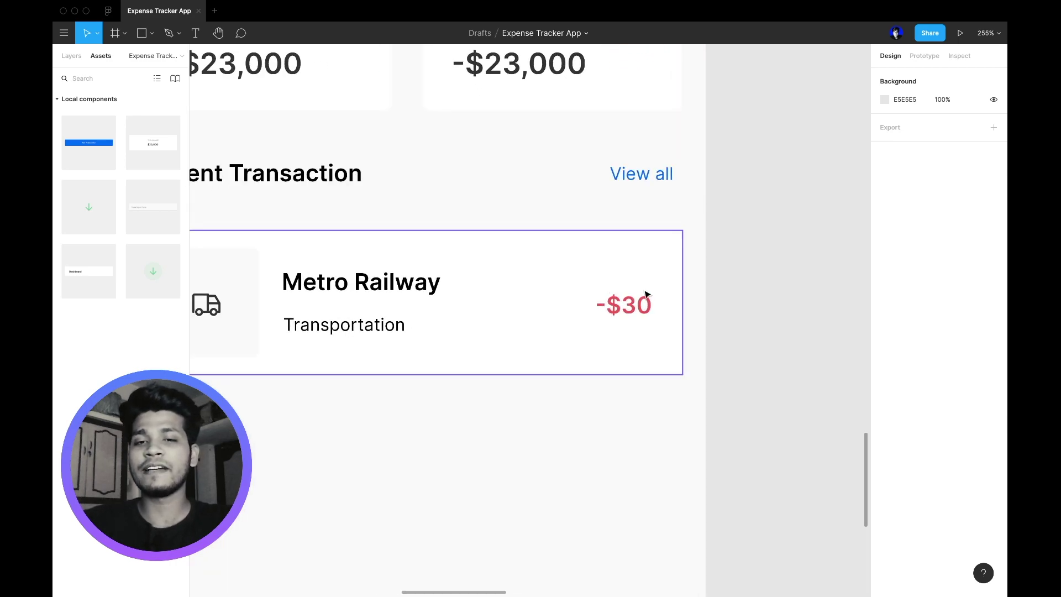
pyautogui.scroll(-5, 639, 318)
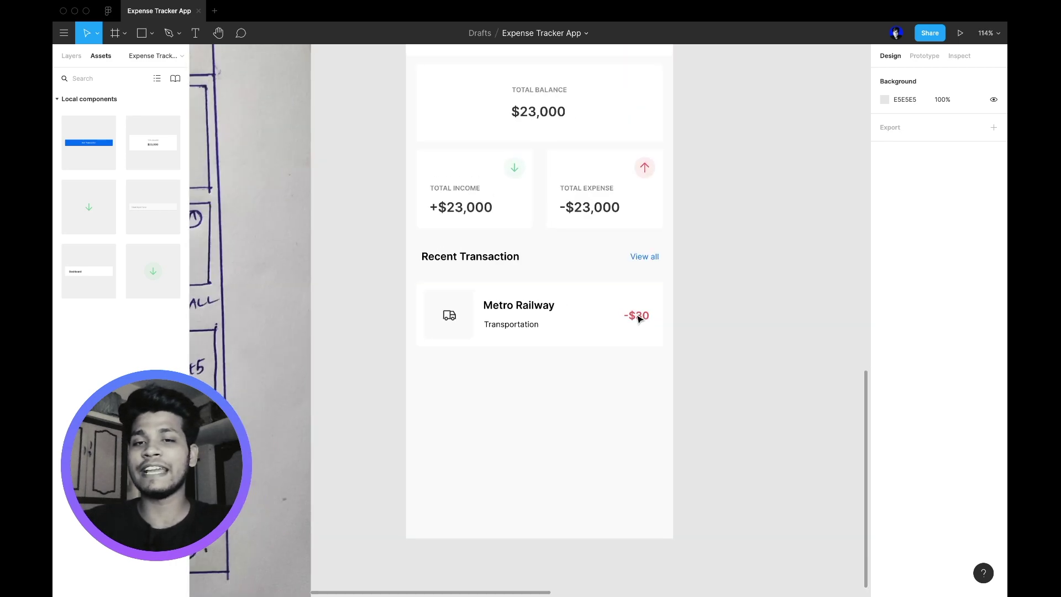
# - Duplicate the transaction card three times, stacking the copies below it with 12 px gaps
pyautogui.hscroll(-2, 646, 324)
pyautogui.scroll(-1, 645, 325)
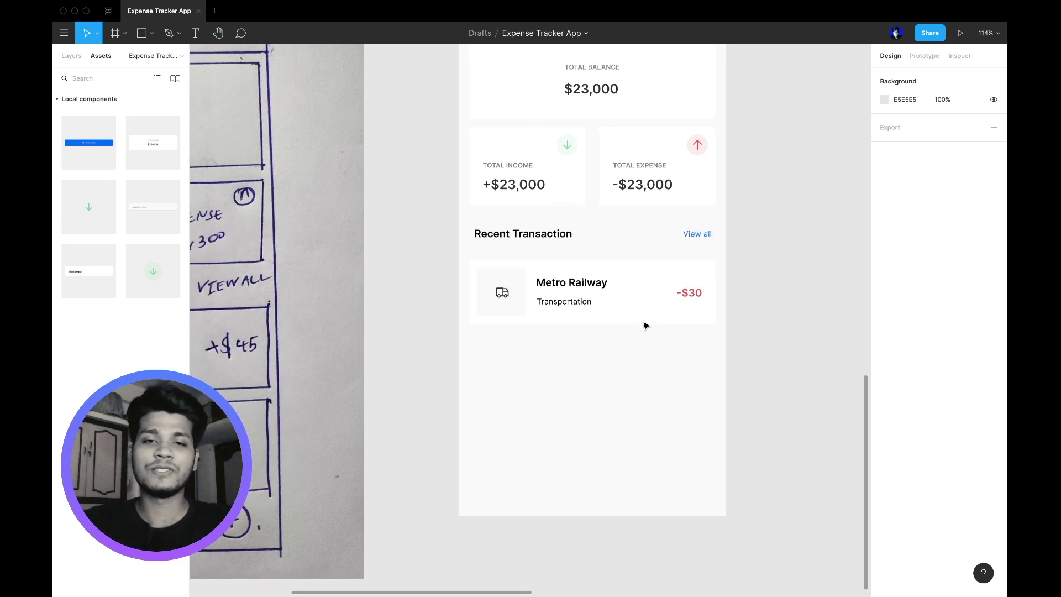
pyautogui.click(601, 310)
pyautogui.press('super+d')
pyautogui.moveTo(601, 310); pyautogui.dragTo(595, 373)
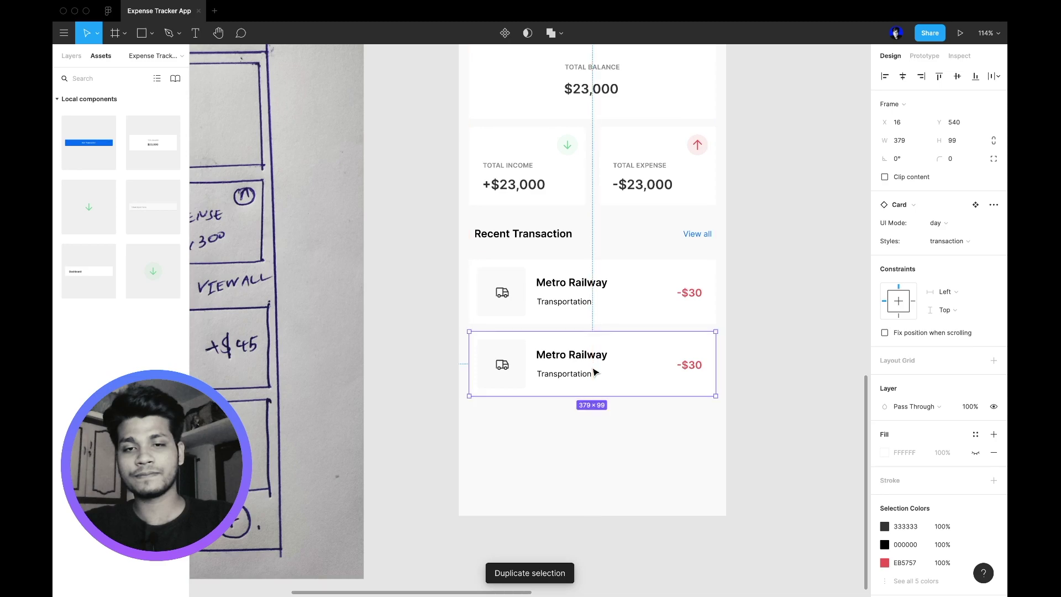
pyautogui.press('super+d')
pyautogui.press('super+d')
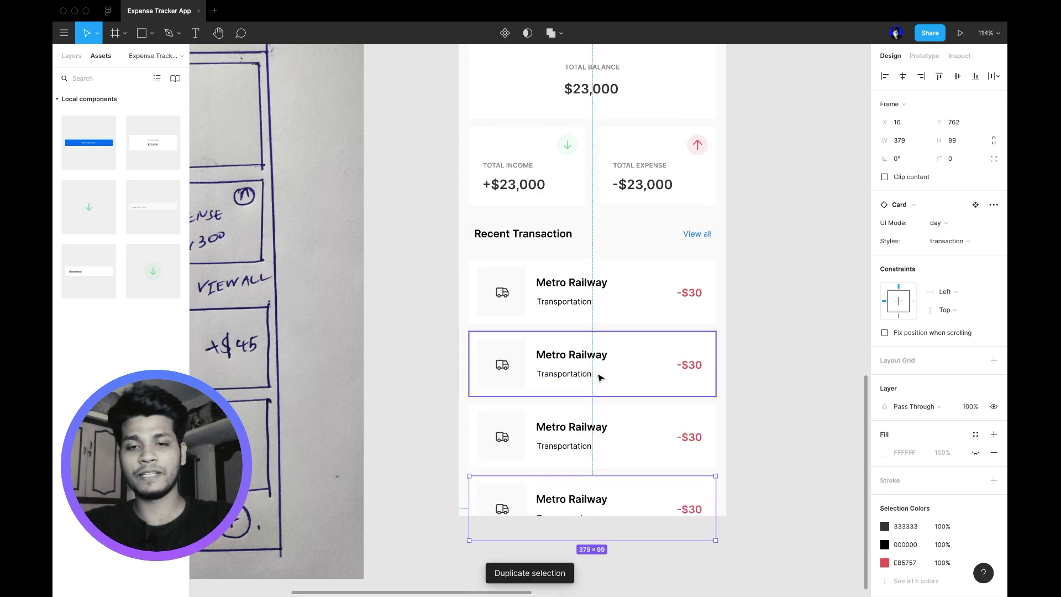
pyautogui.keyDown('shift'); pyautogui.click(651, 433); pyautogui.keyUp('shift')
pyautogui.keyDown('shift'); pyautogui.click(650, 365); pyautogui.keyUp('shift')
pyautogui.keyDown('shift'); pyautogui.click(635, 312); pyautogui.keyUp('shift')
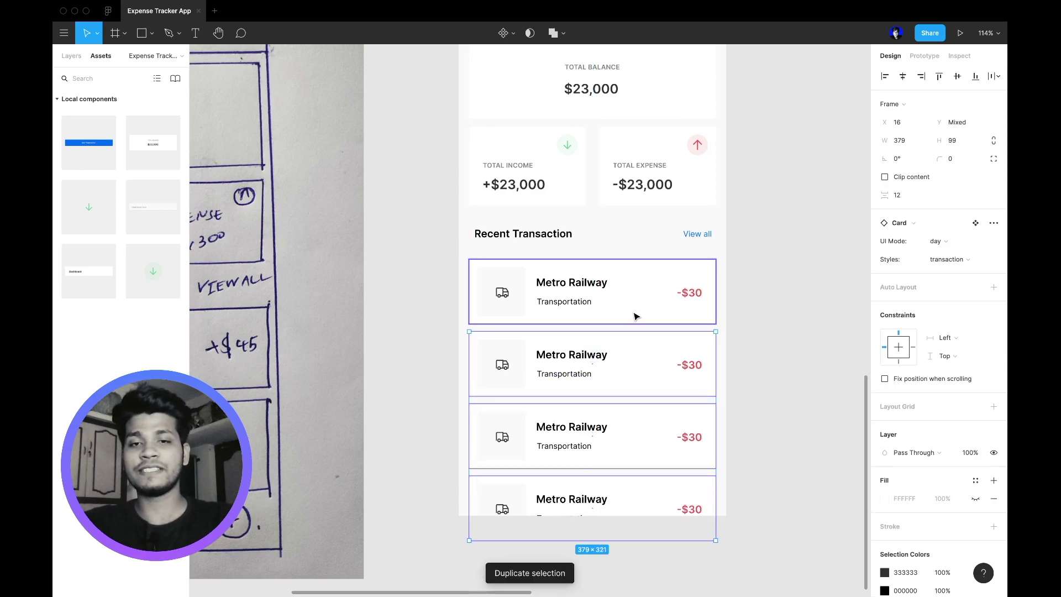
pyautogui.click(823, 229)
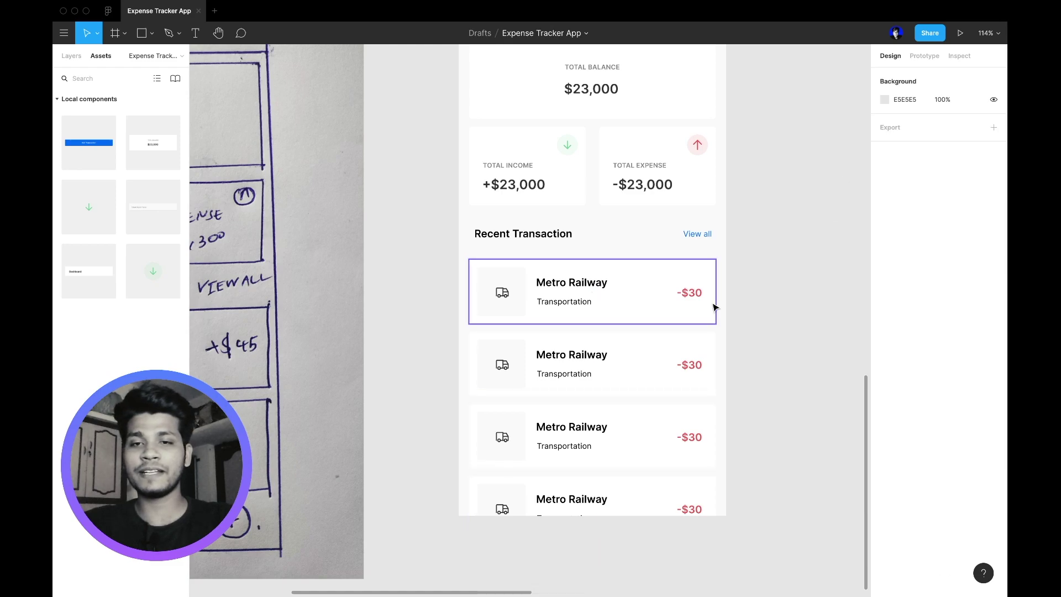
# - Recolour the amounts on the first and third transaction cards to the light green 6FCF97
pyautogui.click(687, 301)
pyautogui.scroll(5, 688, 303)
pyautogui.scroll(-1, 688, 303)
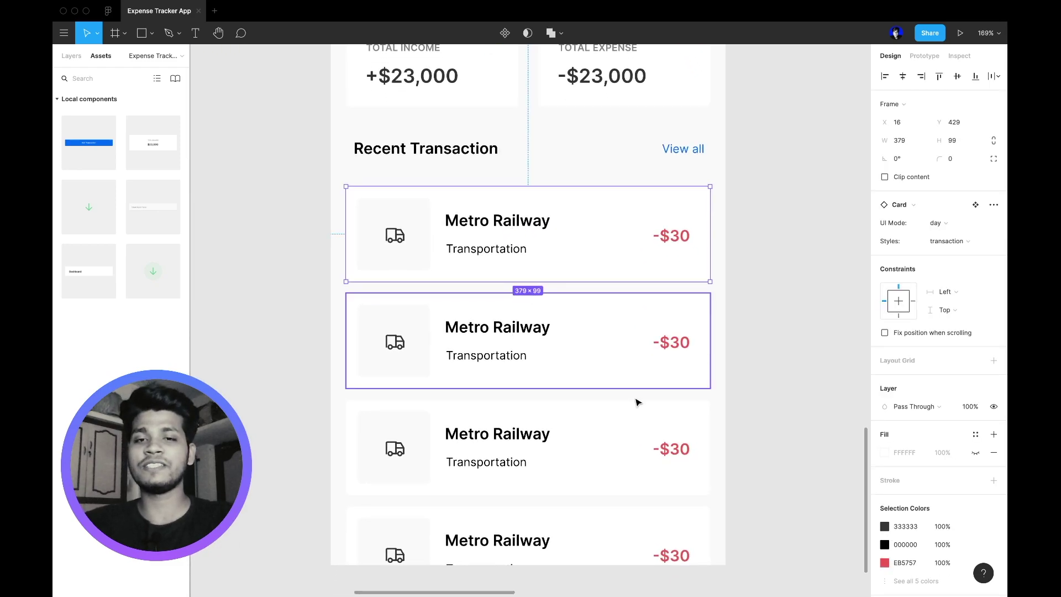
pyautogui.scroll(5, 684, 277)
pyautogui.scroll(-4, 685, 279)
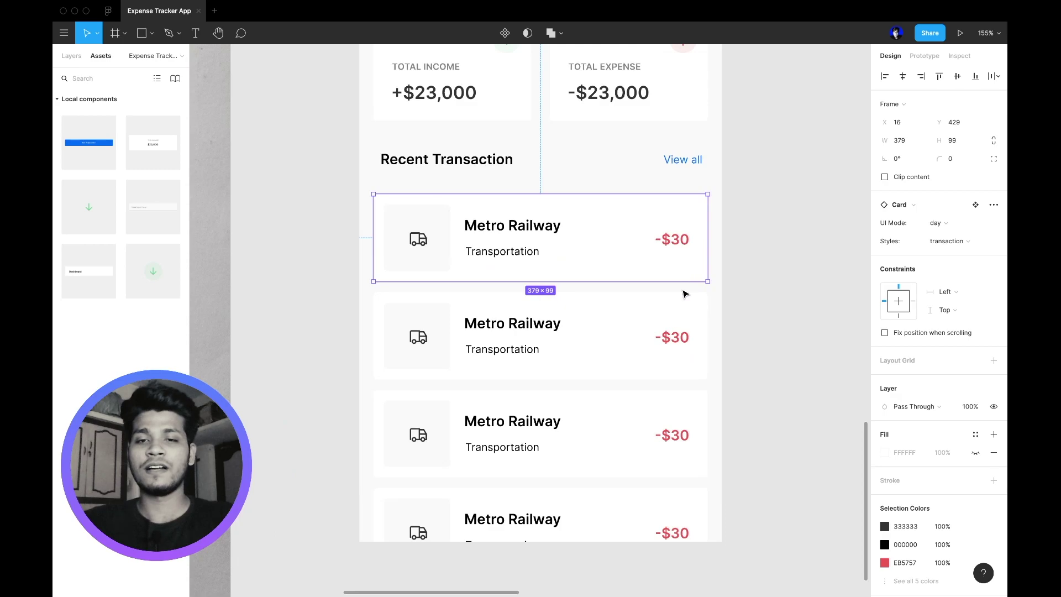
pyautogui.keyDown('shift'); pyautogui.click(686, 414); pyautogui.keyUp('shift')
pyautogui.scroll(-1, 901, 455)
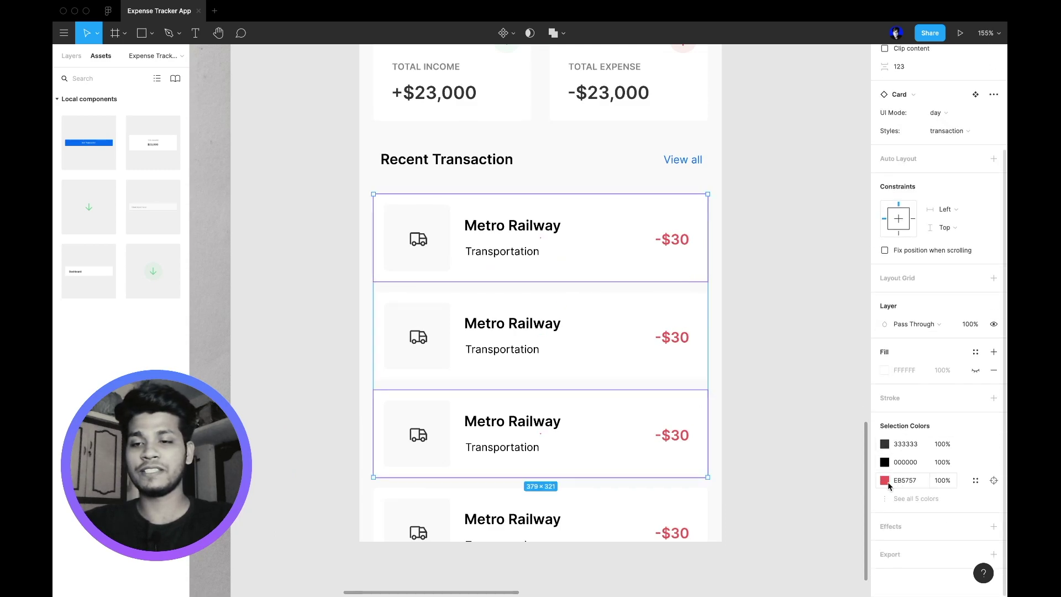
pyautogui.click(885, 480)
pyautogui.click(775, 554)
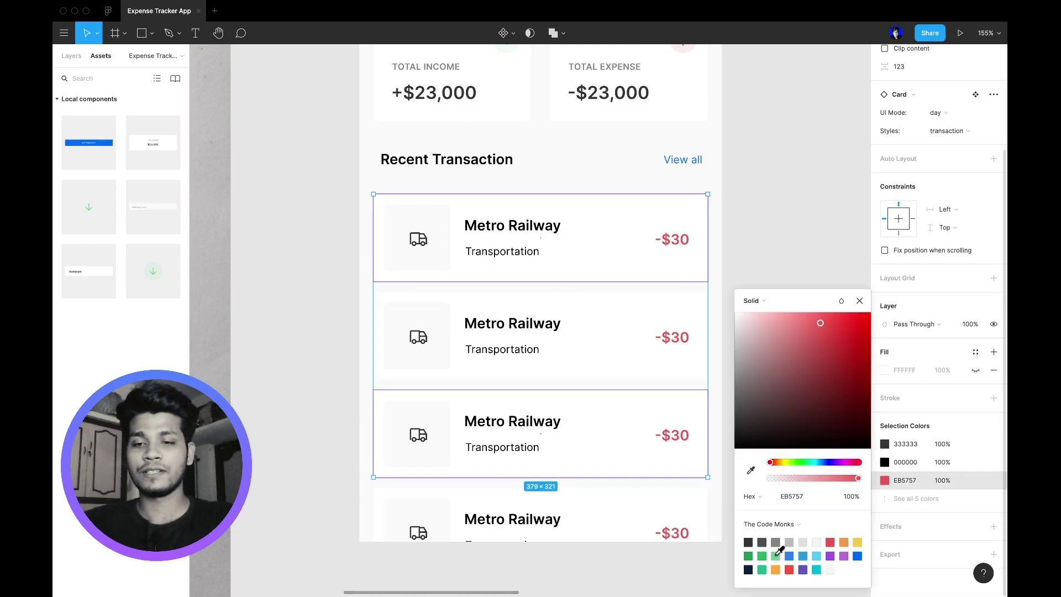
pyautogui.click(775, 554)
pyautogui.click(748, 216)
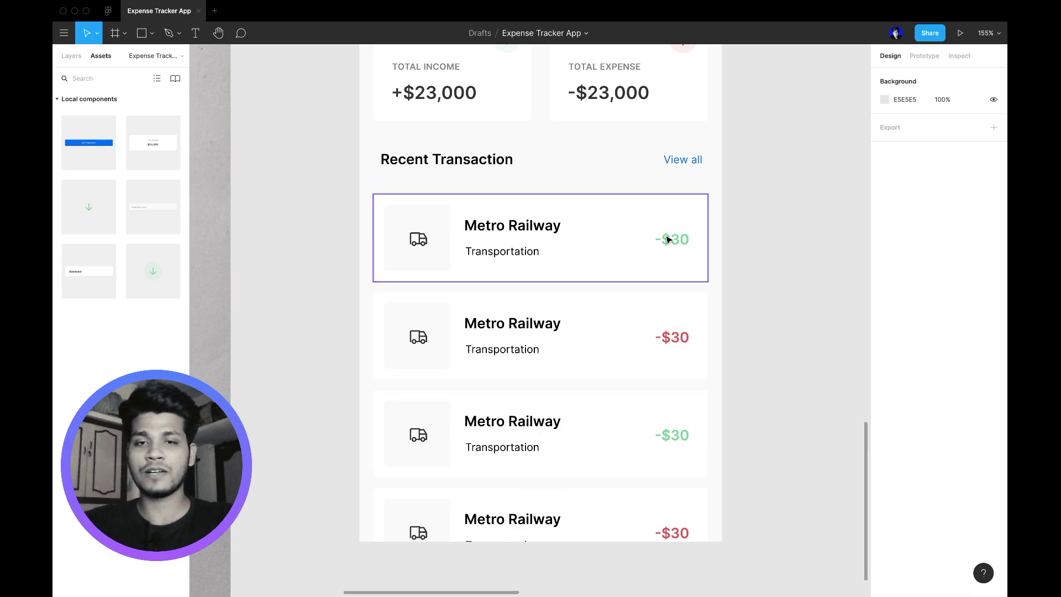
# - Change the amounts on the first and third transaction cards to "+$30"
pyautogui.doubleClick(660, 239)
pyautogui.doubleClick(660, 239)
pyautogui.click(658, 237)
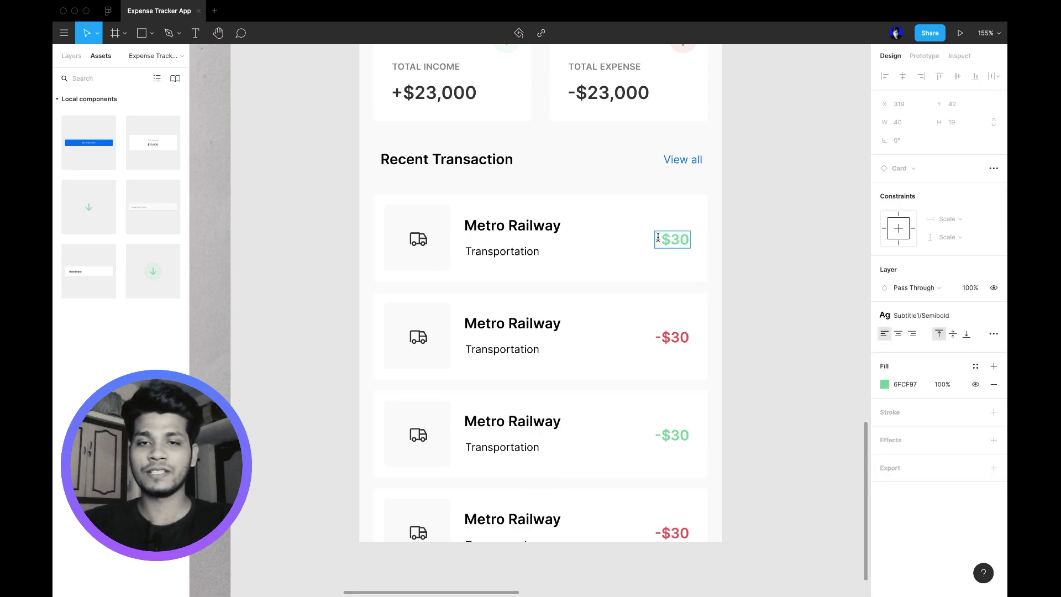
pyautogui.press('BackSpace')
pyautogui.write('+')
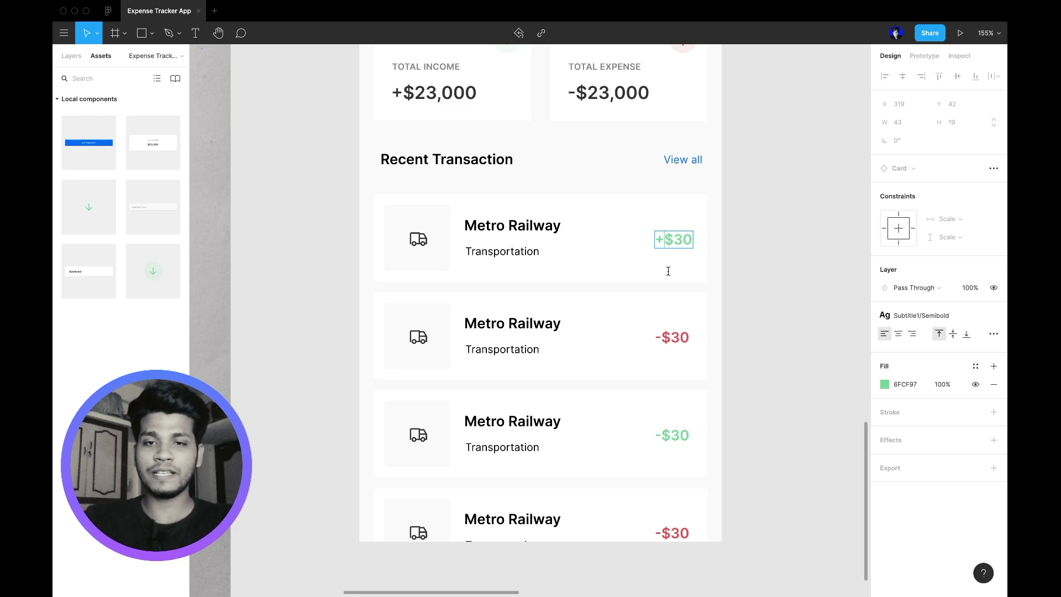
pyautogui.doubleClick(662, 433)
pyautogui.click(663, 434)
pyautogui.press('BackSpace')
pyautogui.write('+')
pyautogui.press('Escape')
pyautogui.click(786, 370)
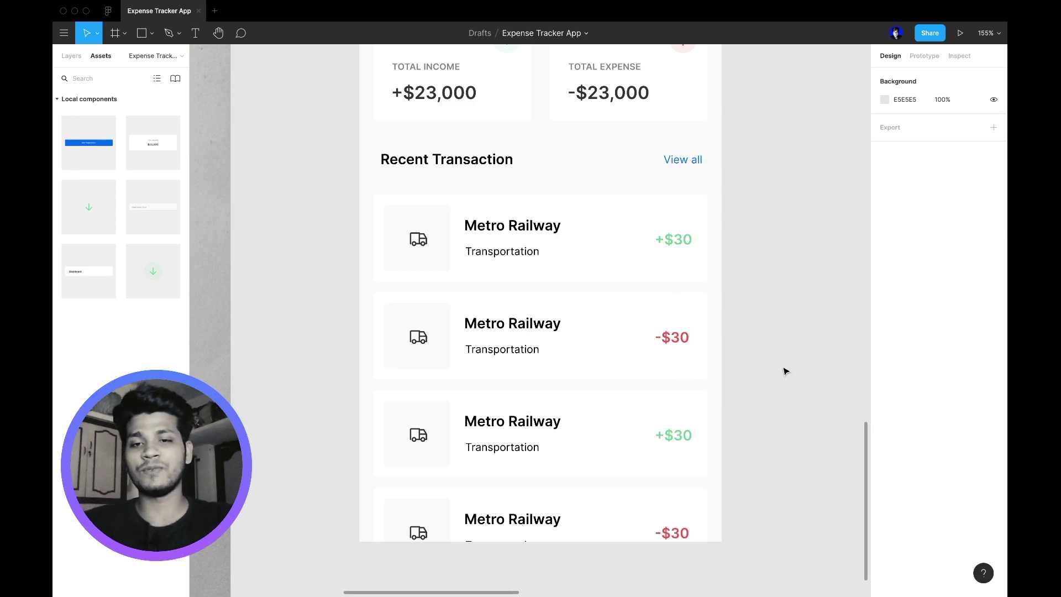
# - Set the first transaction card's icon to the electricity variant
pyautogui.scroll(-3, 786, 371)
pyautogui.scroll(4, 567, 204)
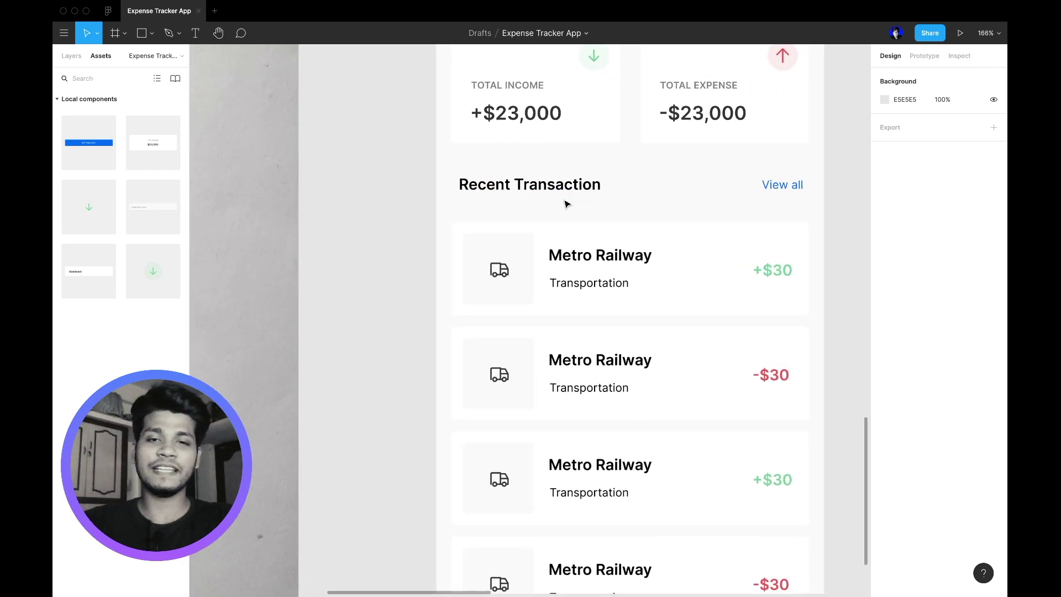
pyautogui.scroll(-2, 567, 204)
pyautogui.click(460, 213)
pyautogui.click(459, 214)
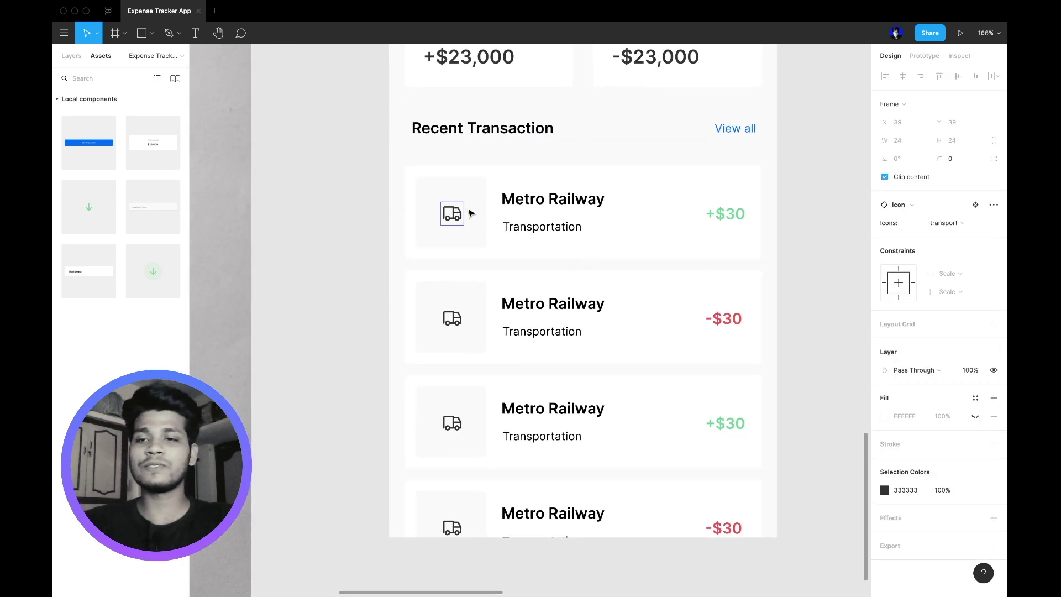
pyautogui.click(955, 227)
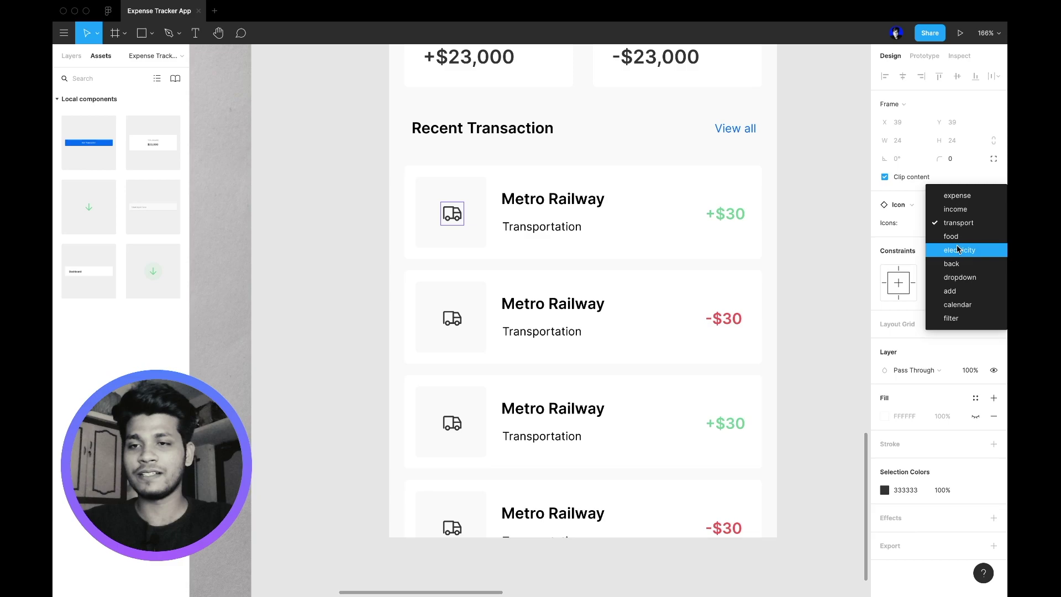
pyautogui.click(959, 248)
# - Try the calendar and food icon variants on the third transaction card
pyautogui.doubleClick(456, 420)
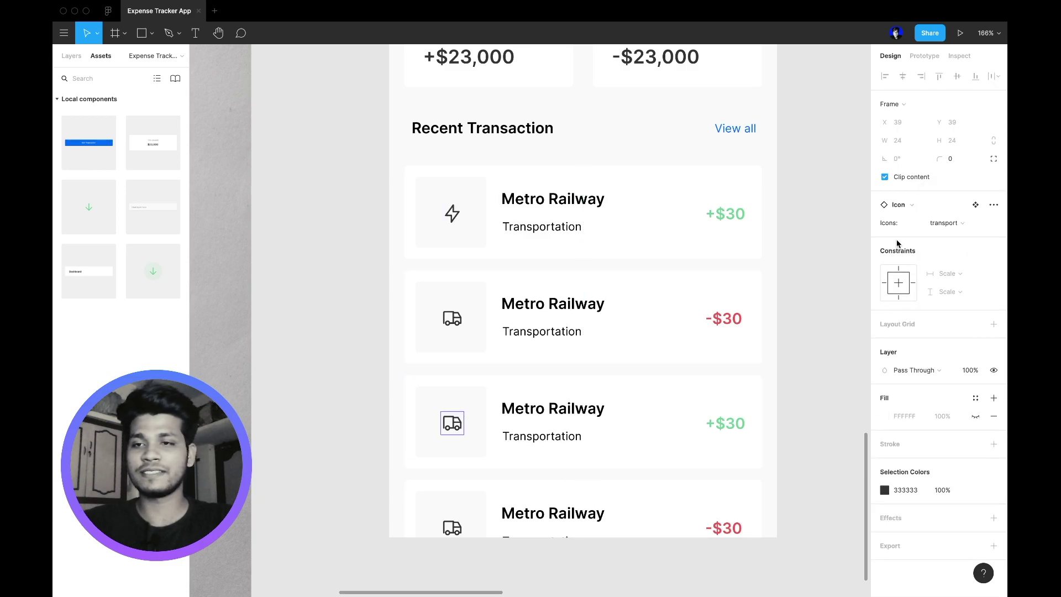
pyautogui.click(939, 224)
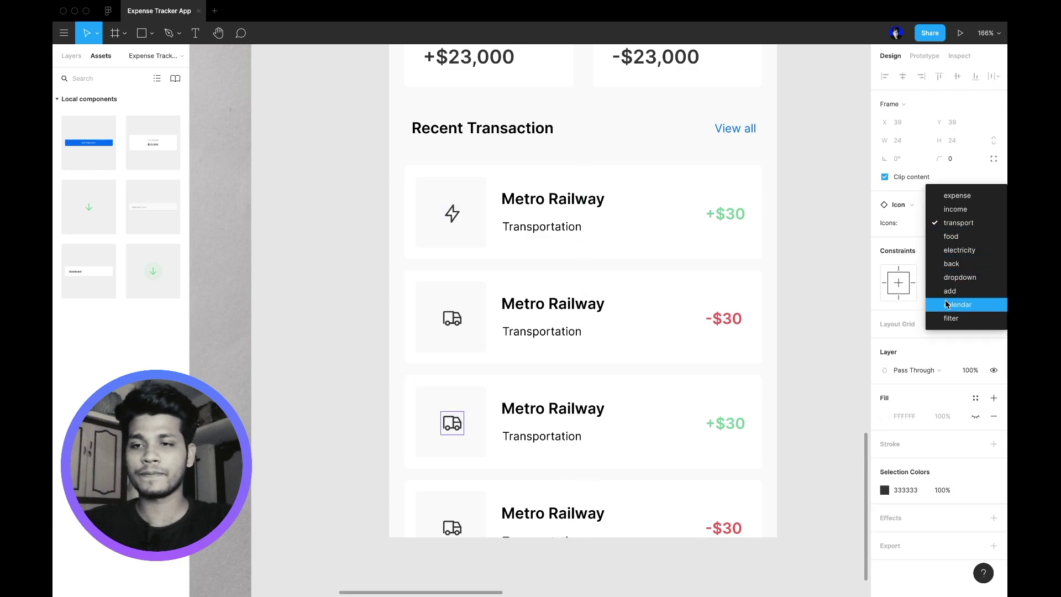
pyautogui.click(949, 304)
pyautogui.click(956, 226)
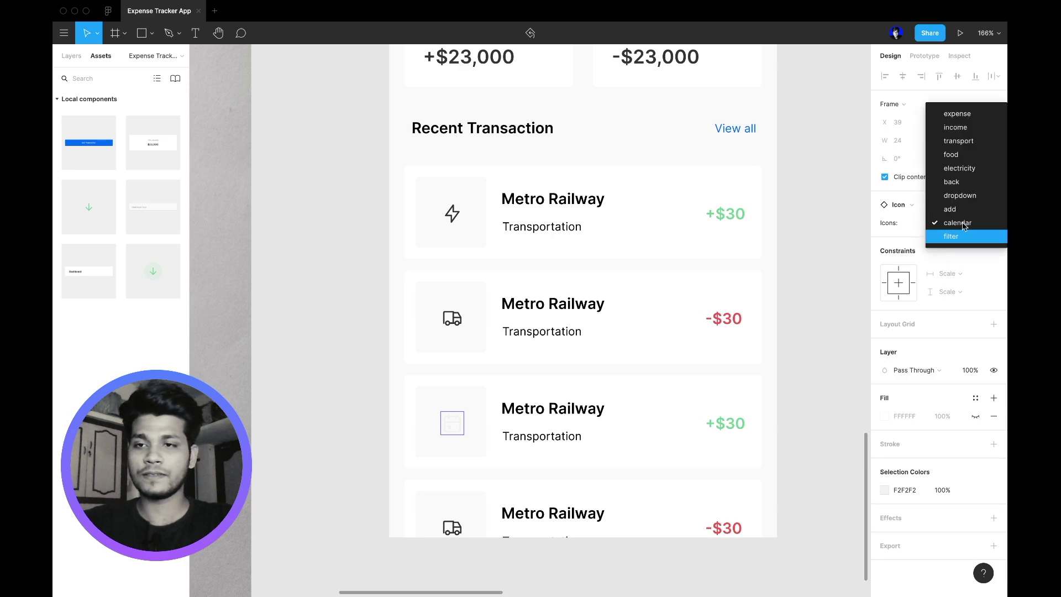
pyautogui.click(954, 159)
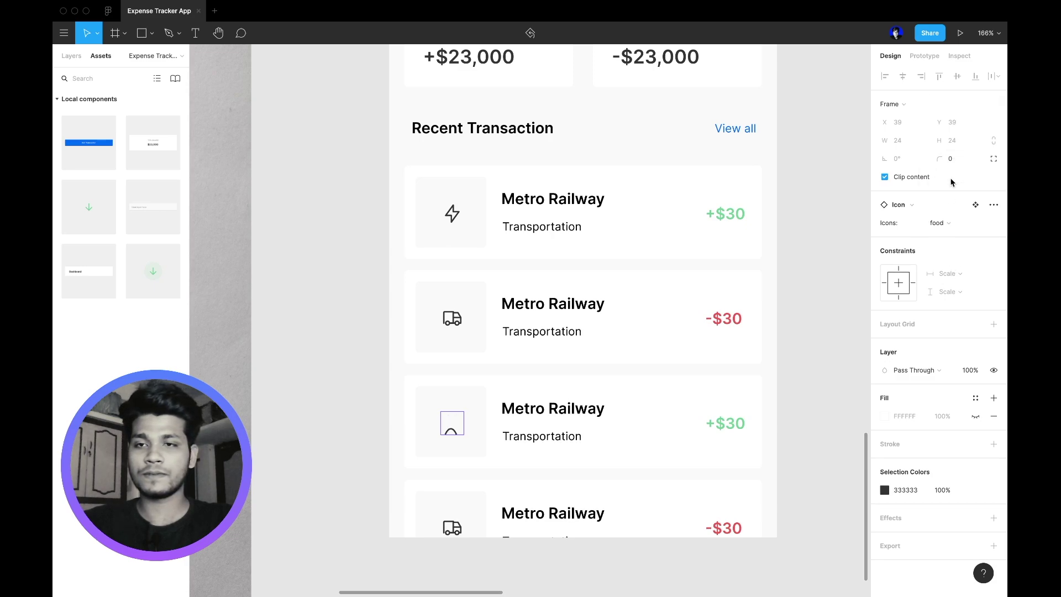
# - Set the third transaction card's icon to the electricity variant
pyautogui.click(952, 226)
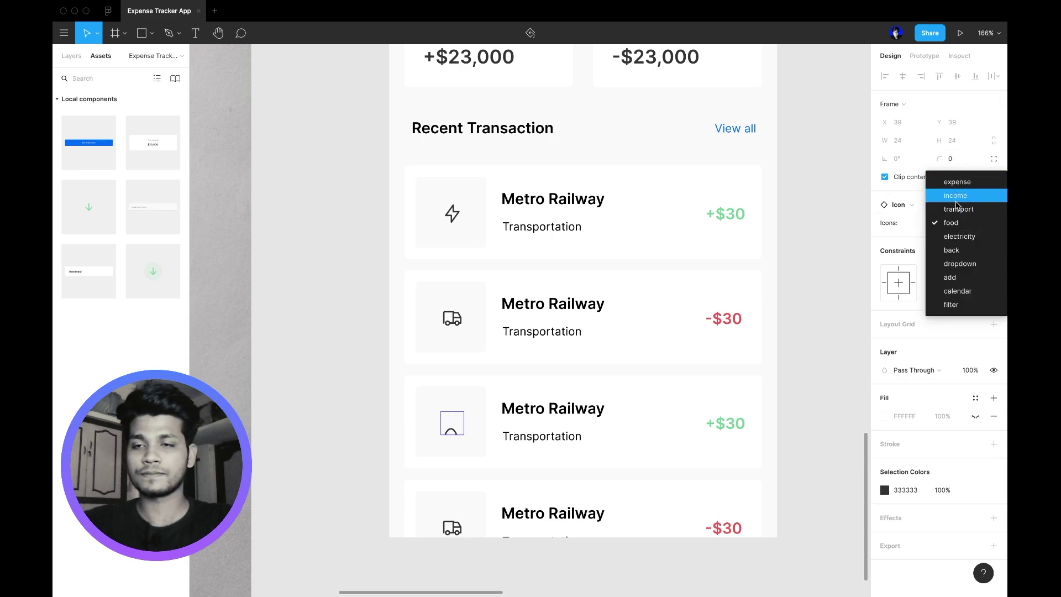
pyautogui.click(957, 232)
pyautogui.click(807, 318)
# - Duplicate the whole DASHBOARD frame to place a copy beside the original
pyautogui.scroll(-6, 805, 316)
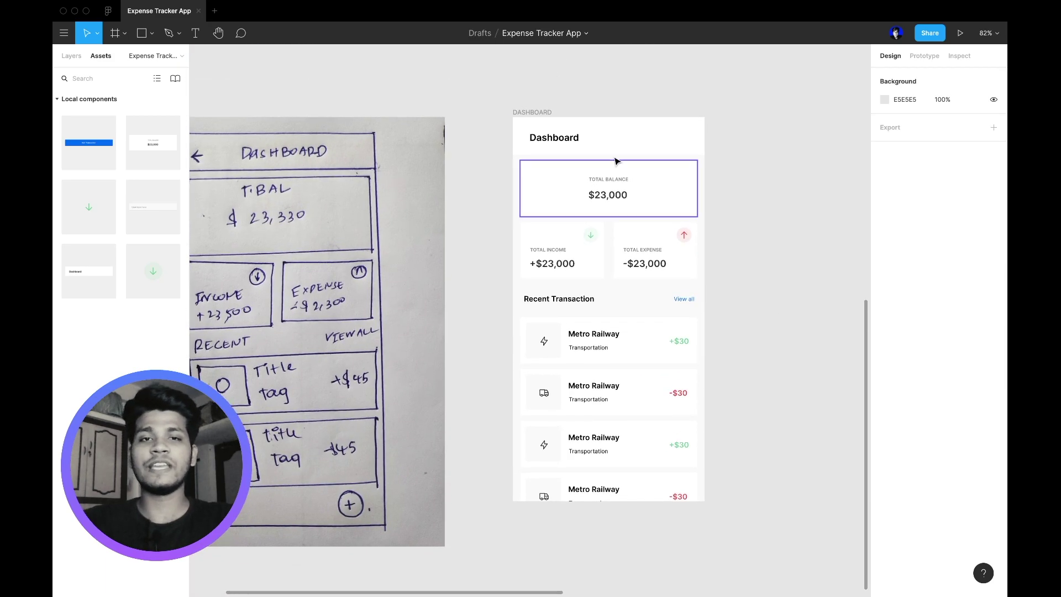
pyautogui.click(546, 112)
pyautogui.scroll(3, 546, 113)
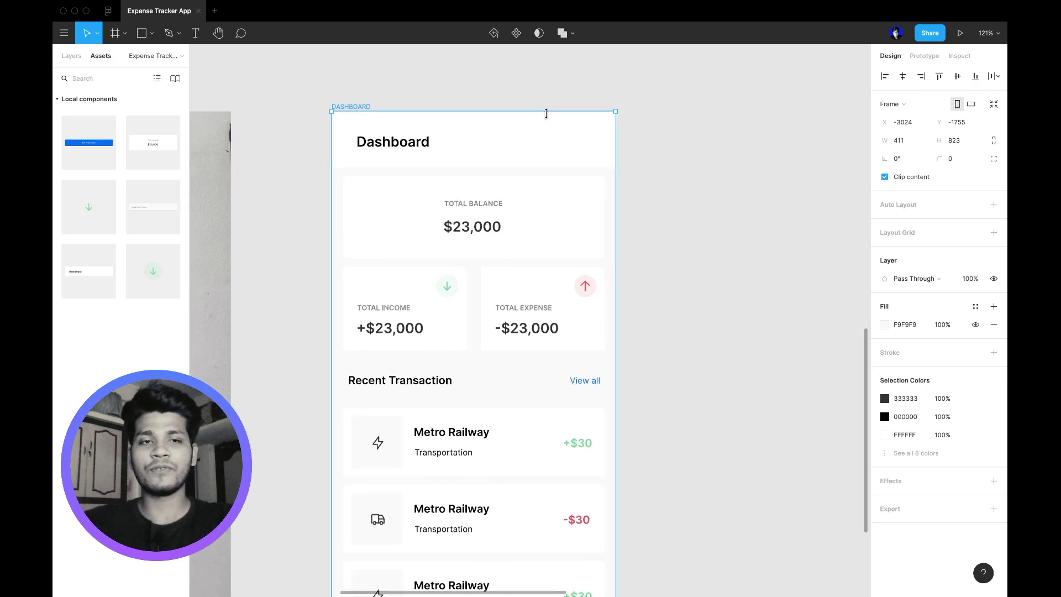
pyautogui.hotkey('ctrl', 'd')
pyautogui.scroll(-3, 546, 113)
pyautogui.click(747, 292)
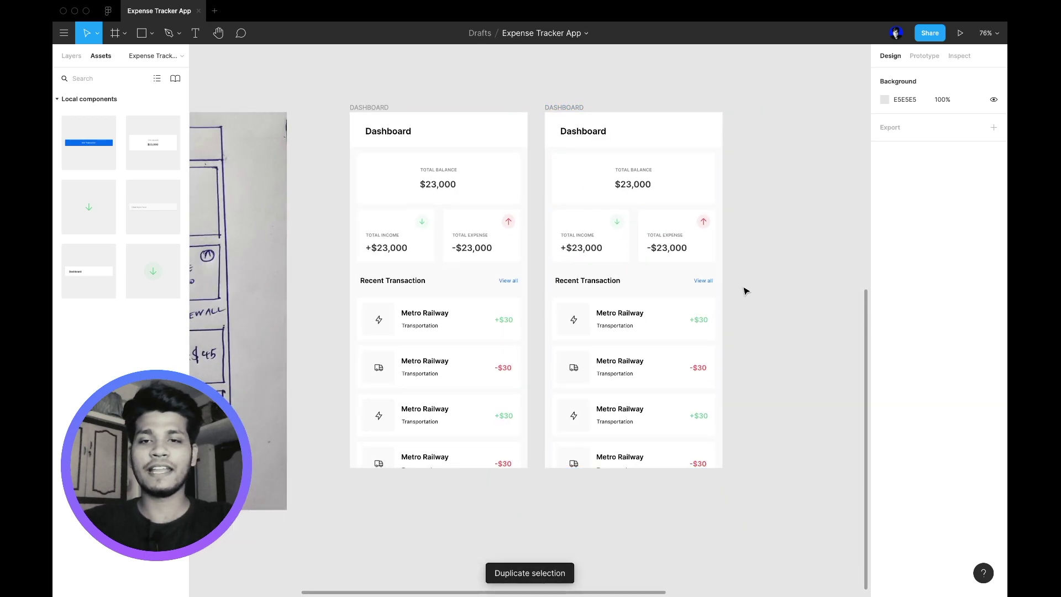
# - Try deleting the duplicate's income and expense cards and Recent Transaction row, and moving its transaction cards up below the balance card
pyautogui.moveTo(736, 286); pyautogui.dragTo(557, 228)
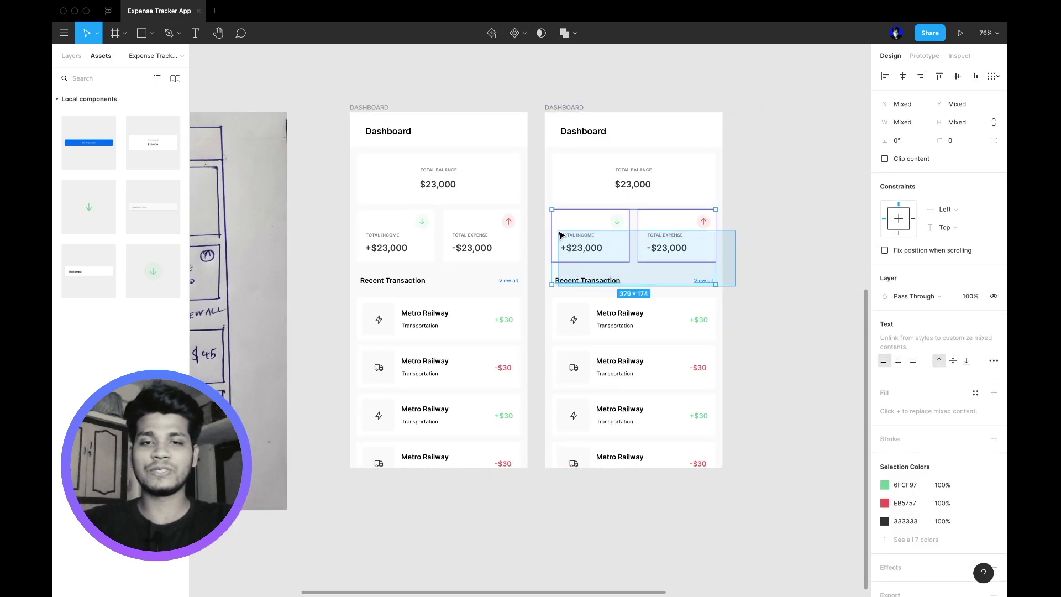
pyautogui.press('Delete')
pyautogui.moveTo(790, 554); pyautogui.dragTo(591, 248)
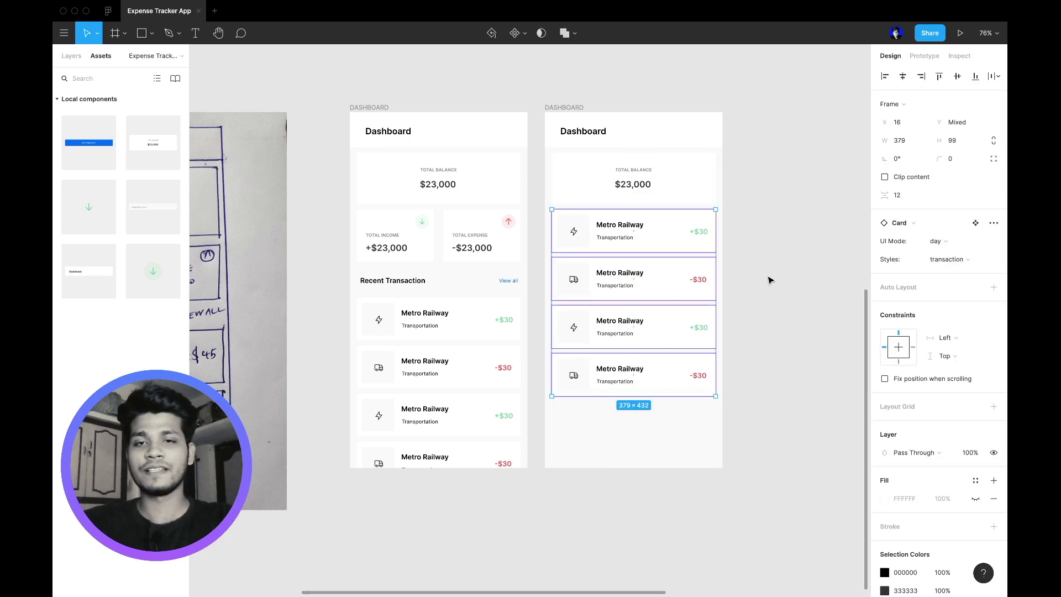
pyautogui.click(768, 280)
pyautogui.scroll(5, 768, 280)
# - Undo the card move and the deletion of the income, expense and heading elements in the duplicated dashboard
pyautogui.press('super+z')
pyautogui.press('super+z')
pyautogui.press('super+z')
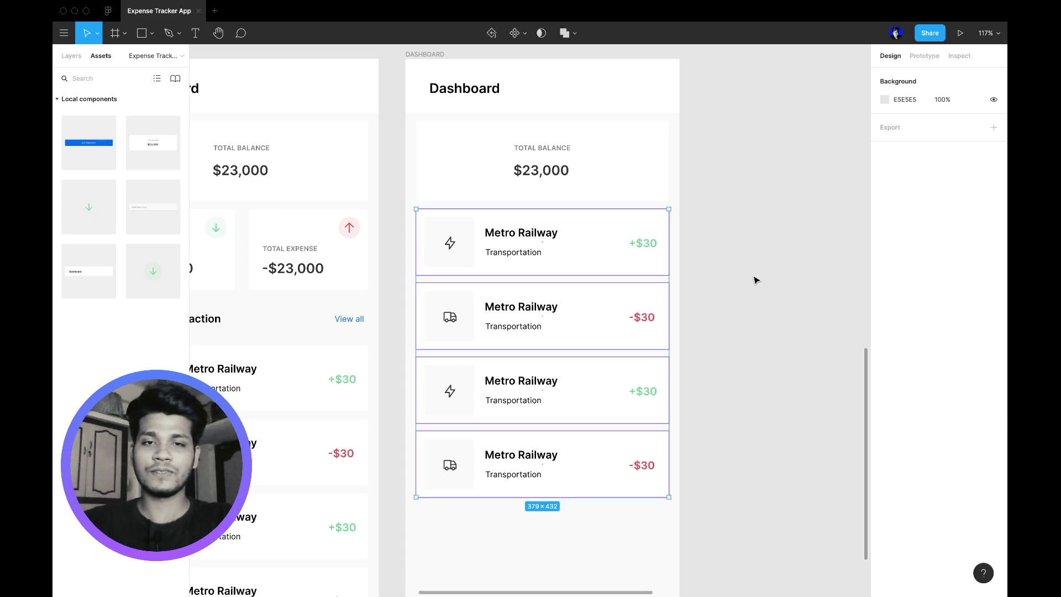
pyautogui.press('super+z')
pyautogui.press('super+z')
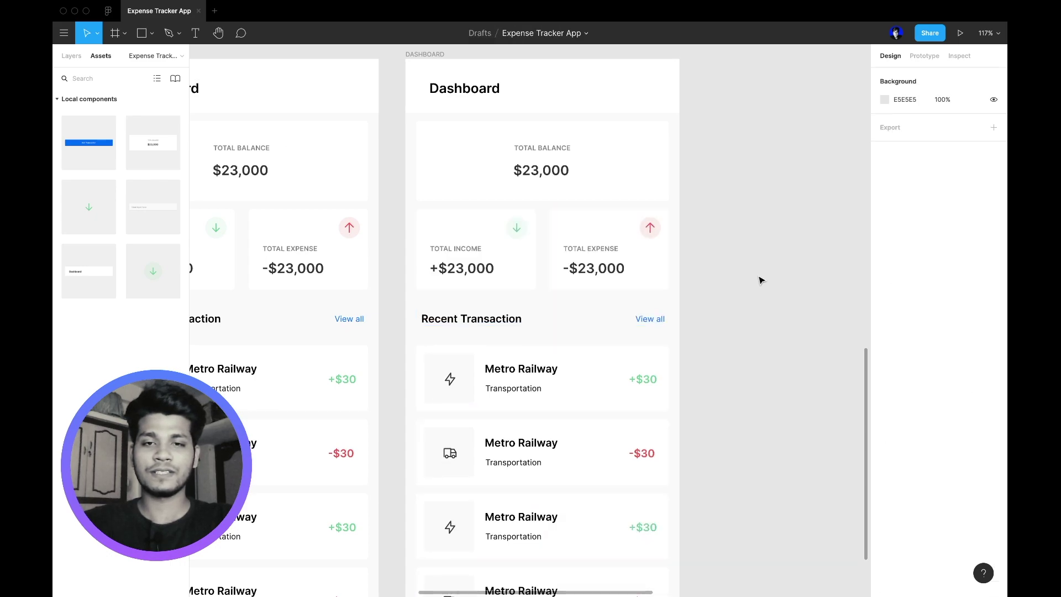
# - Delete the income card, the expense card and the View all link from the duplicated dashboard
pyautogui.press('super+z')
pyautogui.press('super+z')
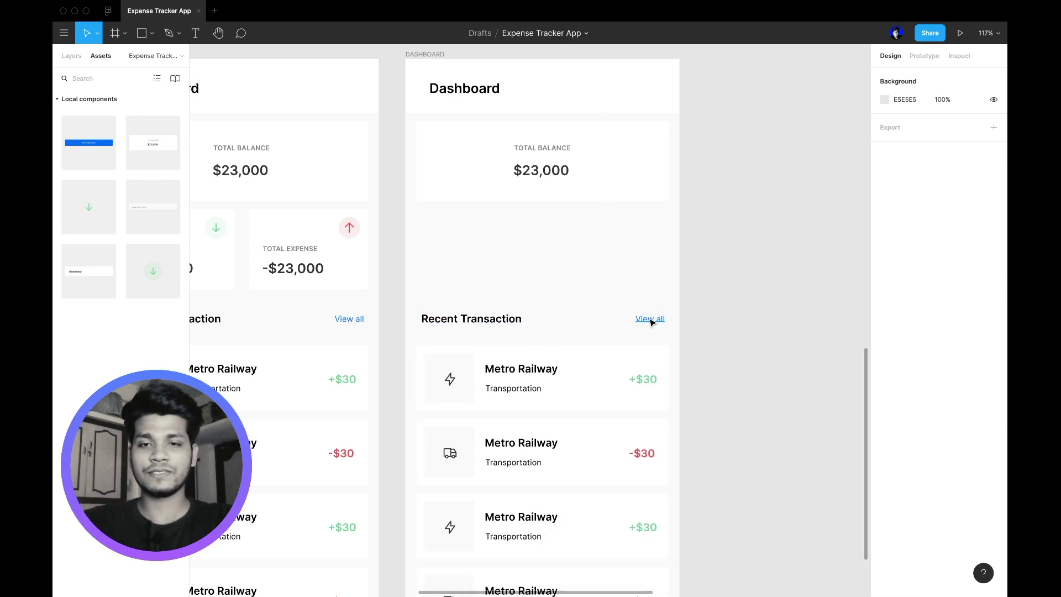
pyautogui.scroll(-4, 652, 328)
# - Move the duplicate's Recent Transaction heading and four transaction cards up below the balance card, with the heading at Y 243
pyautogui.moveTo(754, 527); pyautogui.dragTo(449, 207)
pyautogui.moveTo(502, 296); pyautogui.dragTo(506, 203)
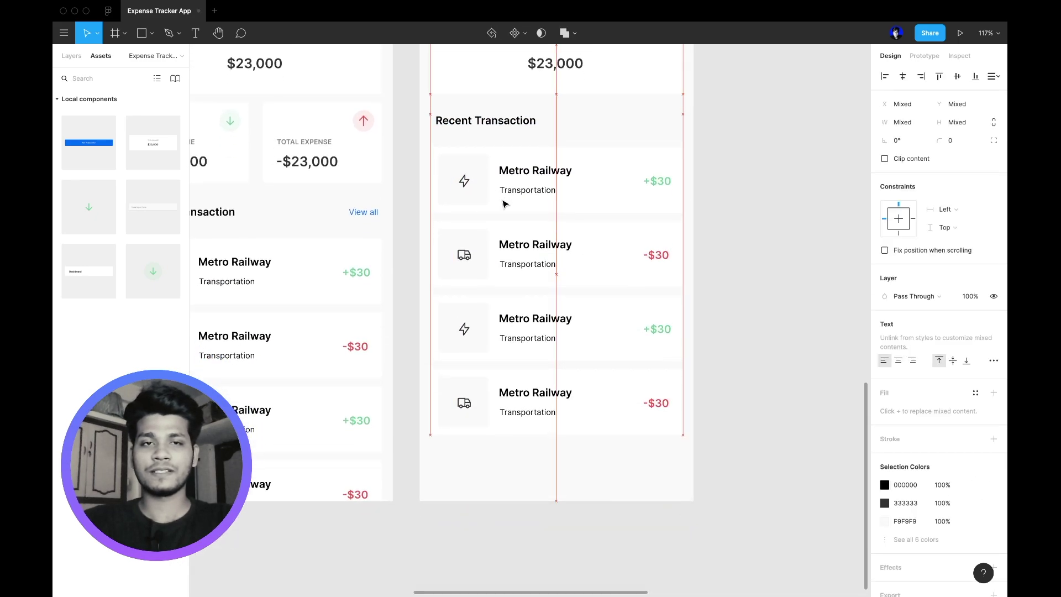
pyautogui.scroll(2, 505, 204)
pyautogui.click(500, 178)
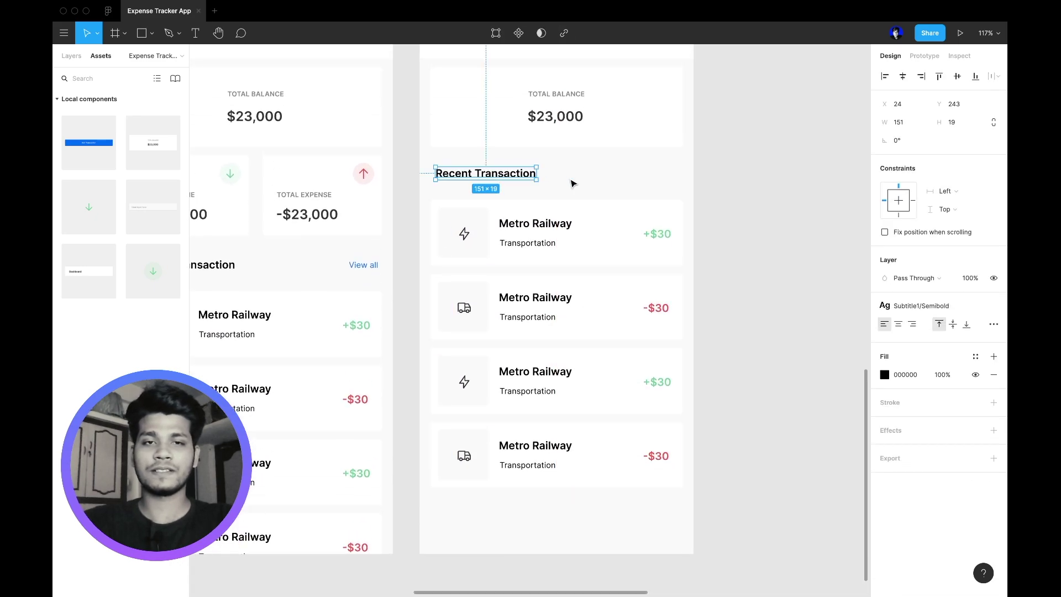
# - Change the Recent Transaction heading on the duplicated dashboard to "All Income"
pyautogui.doubleClick(510, 172)
pyautogui.write('All Income')
pyautogui.press('BackSpace')
pyautogui.press('BackSpace')
pyautogui.press('BackSpace')
pyautogui.press('BackSpace')
pyautogui.press('BackSpace')
pyautogui.press('BackSpace')
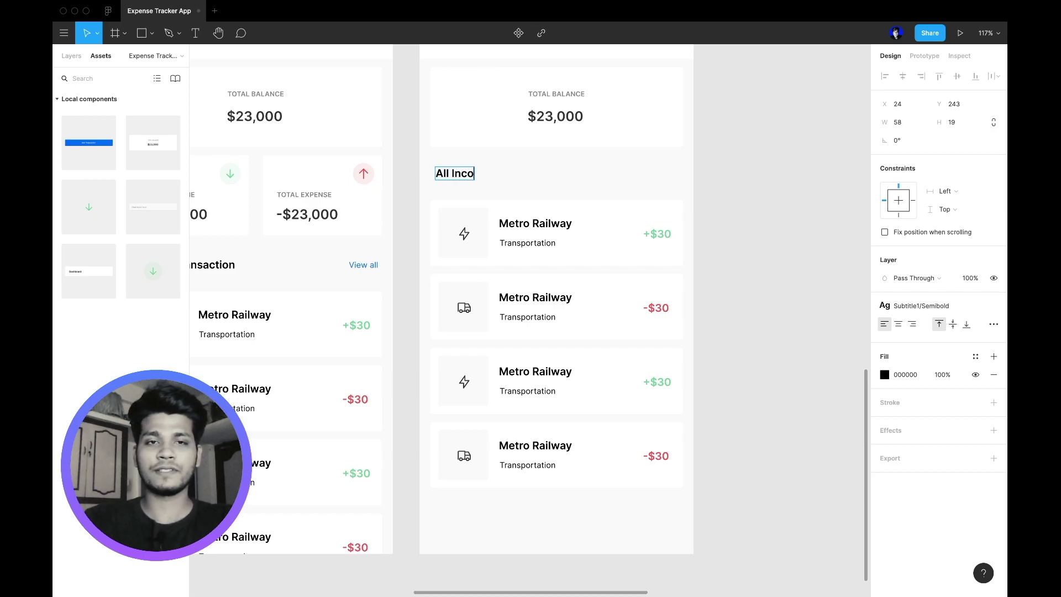
pyautogui.write('Rece')
pyautogui.press('BackSpace')
pyautogui.press('BackSpace')
pyautogui.press('BackSpace')
pyautogui.press('BackSpace')
pyautogui.write('Ic')
pyautogui.write('come')
pyautogui.press('BackSpace')
pyautogui.click(608, 201)
pyautogui.scroll(-4, 607, 202)
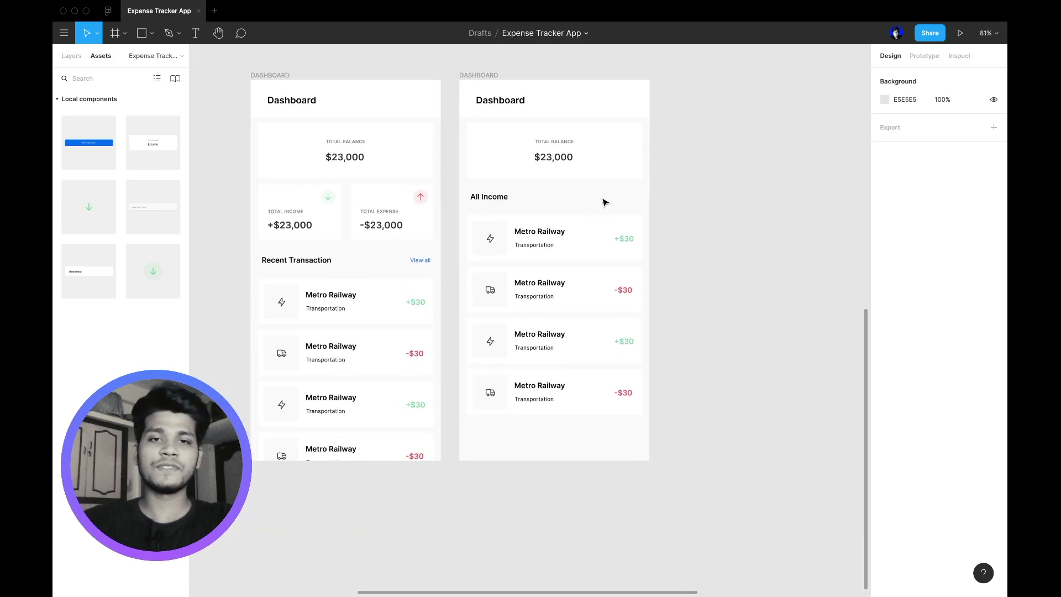
# - Delete the two -$30 transaction cards from the All Income list
pyautogui.scroll(3, 637, 221)
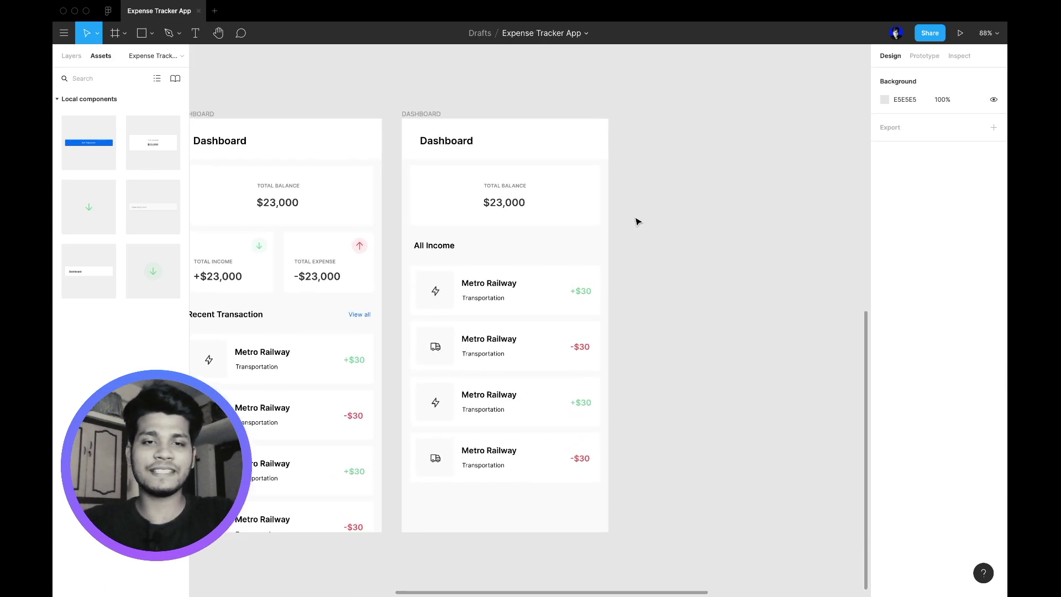
pyautogui.scroll(2, 666, 269)
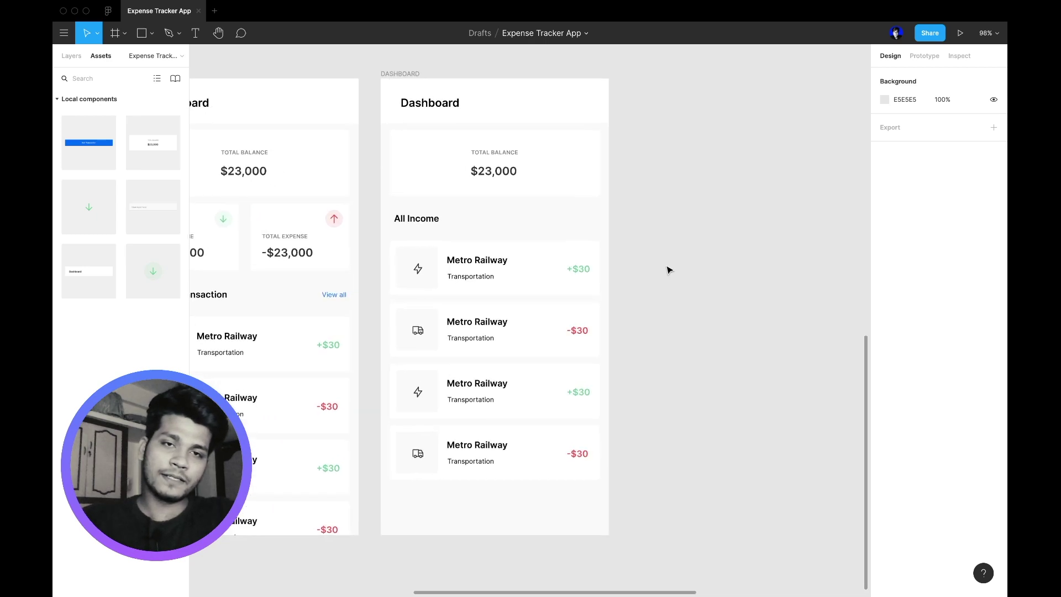
pyautogui.scroll(-3, 654, 306)
pyautogui.click(604, 315)
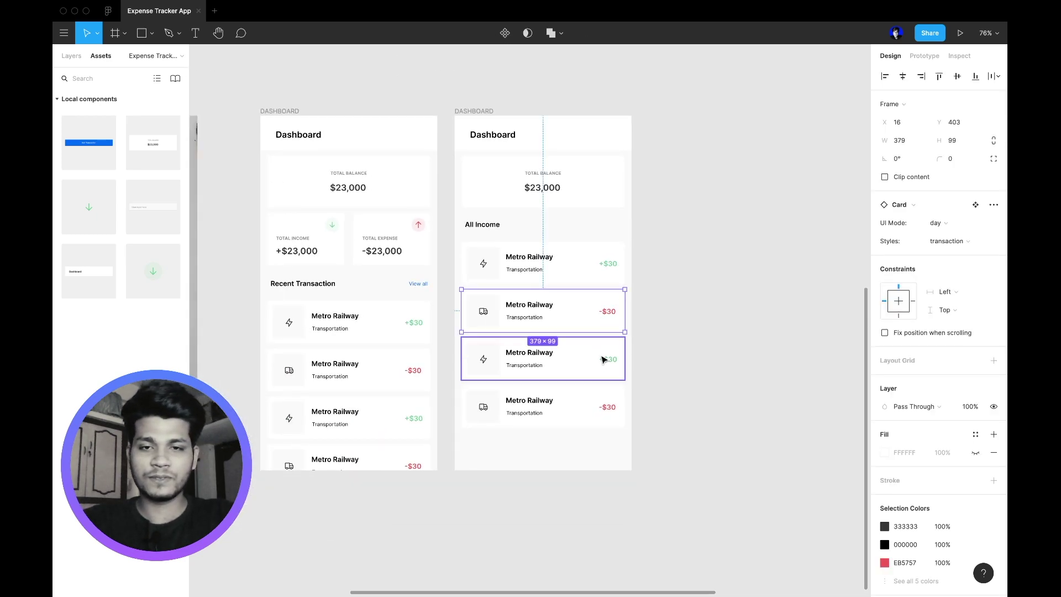
pyautogui.keyDown('shift'); pyautogui.click(608, 380); pyautogui.keyUp('shift')
pyautogui.keyDown('shift'); pyautogui.click(611, 403); pyautogui.keyUp('shift')
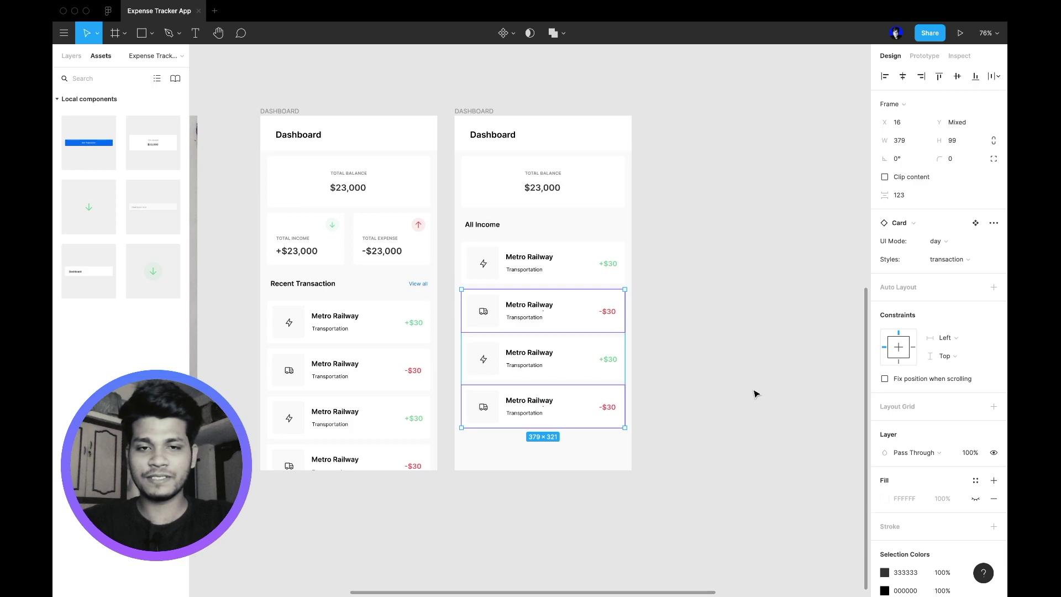
pyautogui.press('Delete')
# - Fill the two empty slots in the All Income list with copies of the +$30 transaction card, the last at Y 625
pyautogui.click(597, 268)
pyautogui.press('super+d')
pyautogui.moveTo(597, 269); pyautogui.dragTo(564, 412)
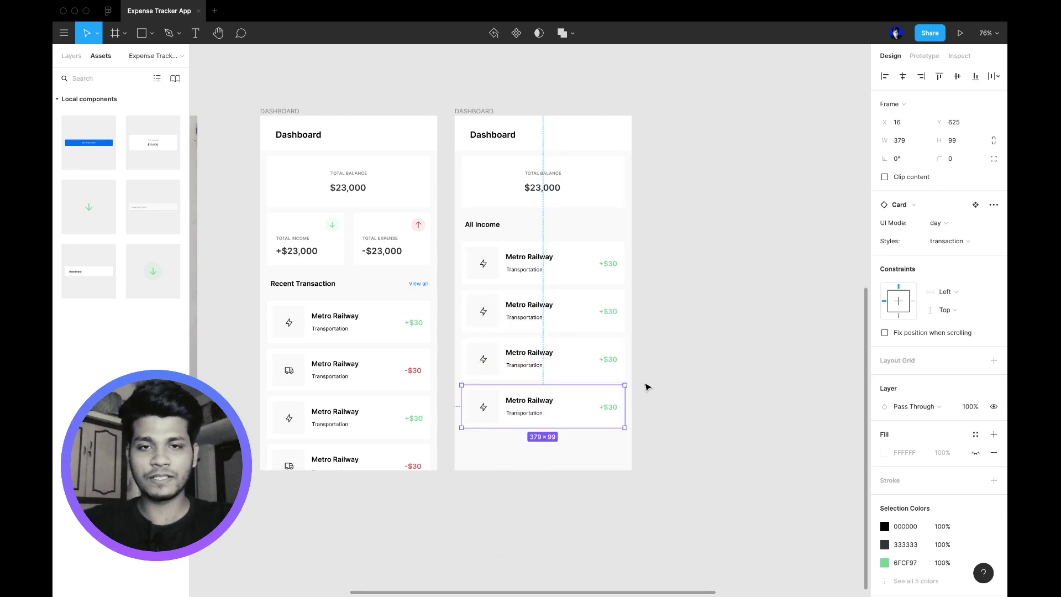
pyautogui.click(644, 382)
# - Rename the duplicated dashboard frame as INCOME OR EXPENSE
pyautogui.scroll(-3, 644, 381)
pyautogui.click(514, 175)
pyautogui.click(71, 56)
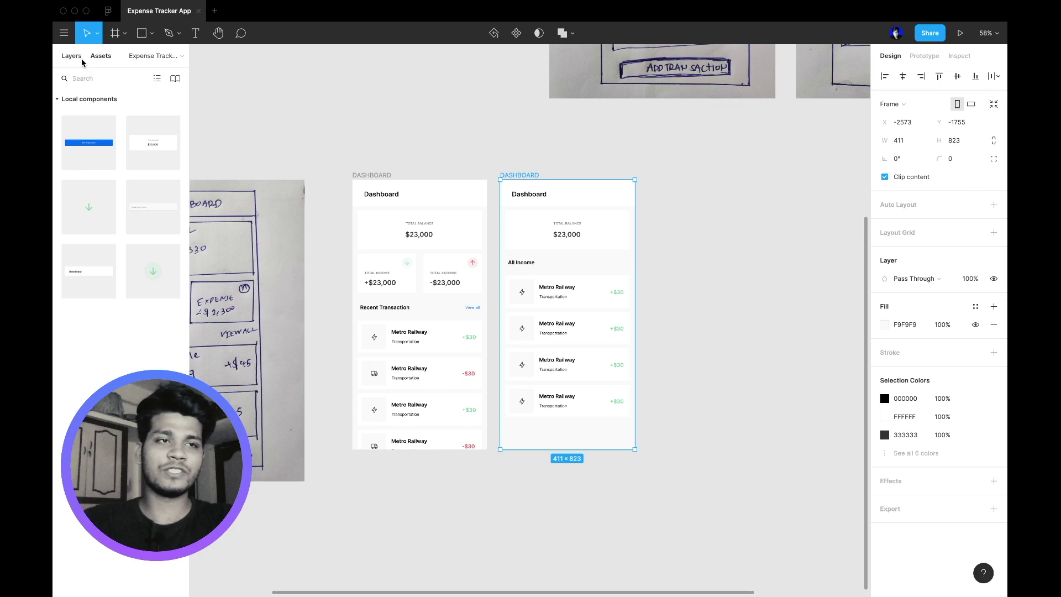
pyautogui.doubleClick(109, 143)
pyautogui.write('IC')
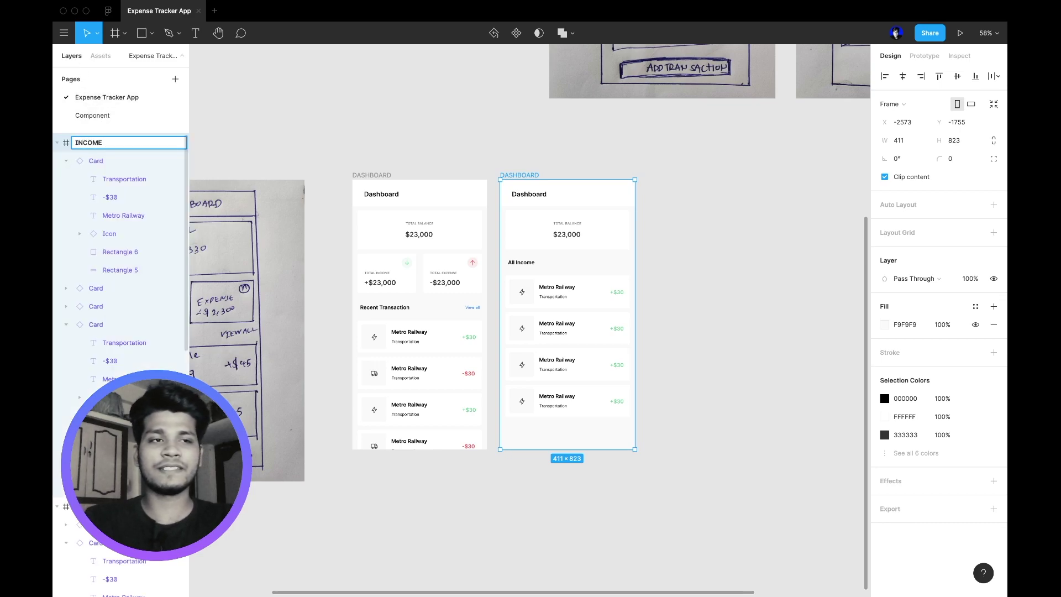
pyautogui.write('COME')
pyautogui.press('Return')
pyautogui.doubleClick(116, 145)
pyautogui.press('BackSpace')
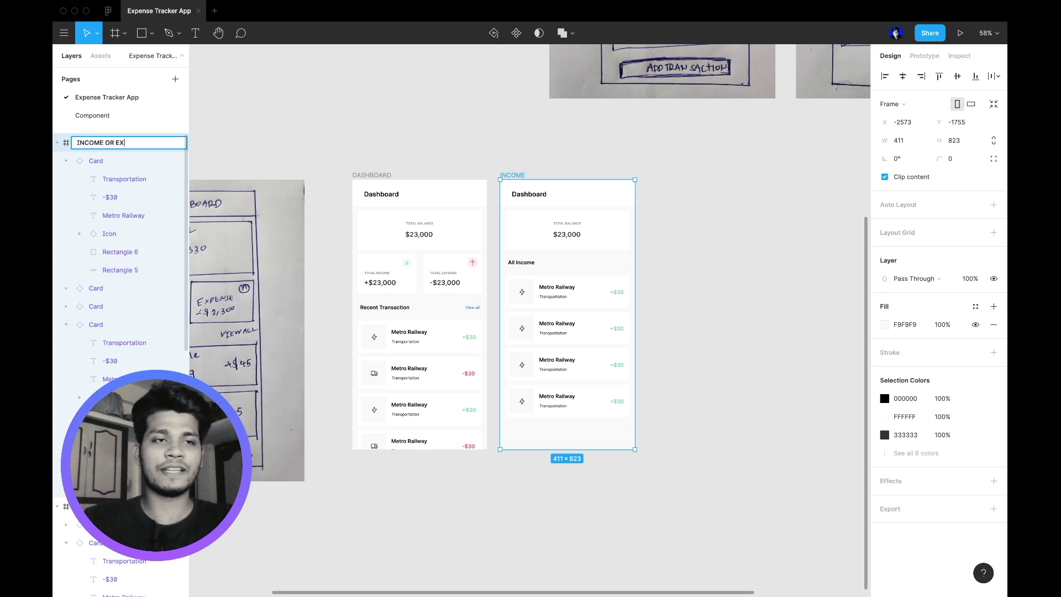
pyautogui.write('INCOME OR EXPENSE')
pyautogui.press('Return')
pyautogui.click(812, 265)
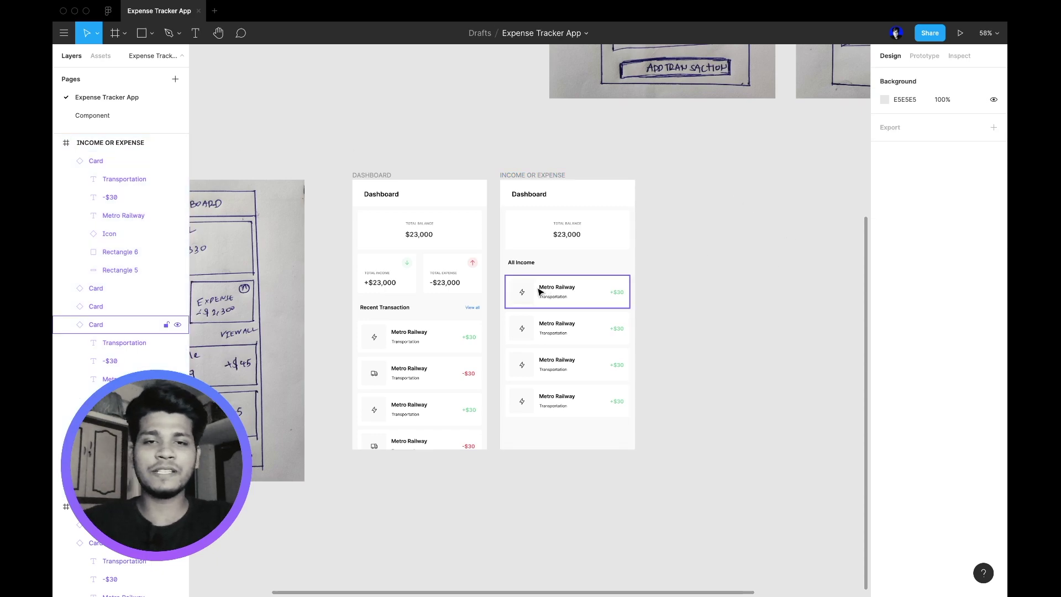
# - Switch the INCOME OR EXPENSE screen's toolbar to the variant with a back arrow, centred title and filter icon
pyautogui.scroll(5, 547, 290)
pyautogui.hscroll(-2, 540, 291)
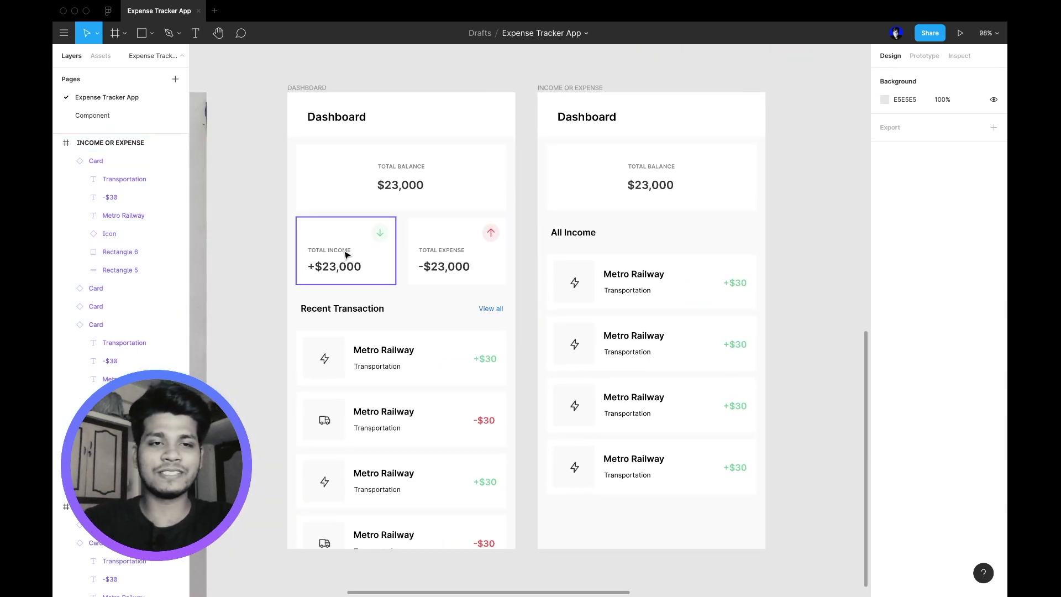
pyautogui.hscroll(3, 347, 254)
pyautogui.click(640, 130)
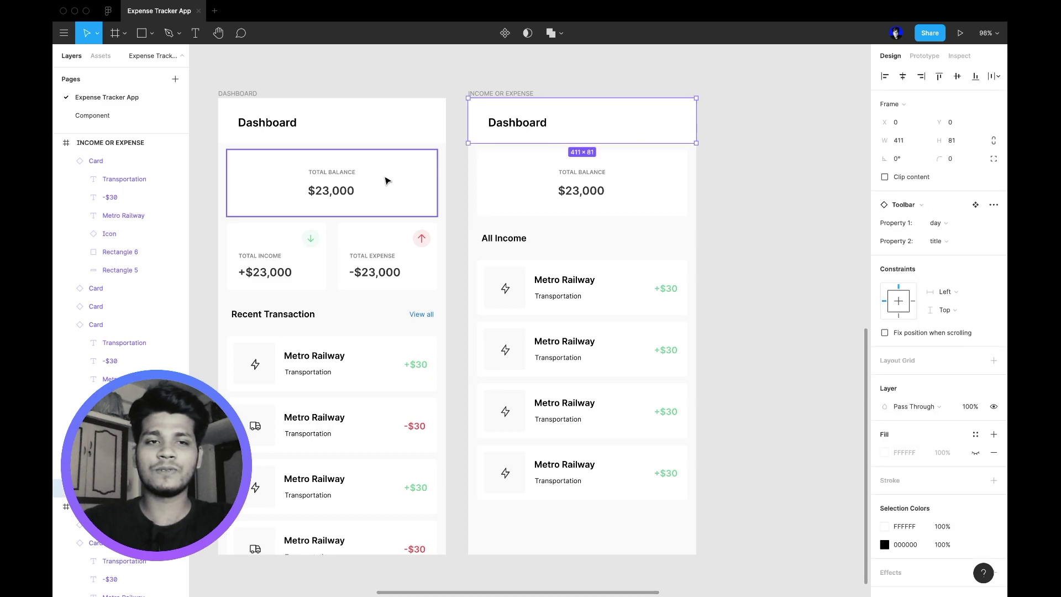
pyautogui.click(939, 241)
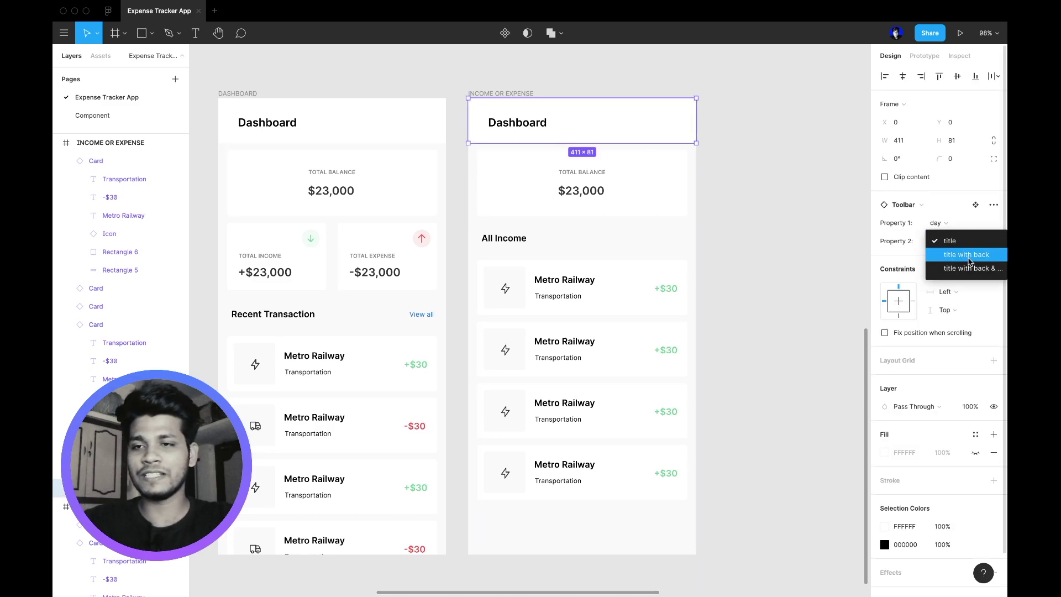
pyautogui.click(968, 268)
pyautogui.click(806, 225)
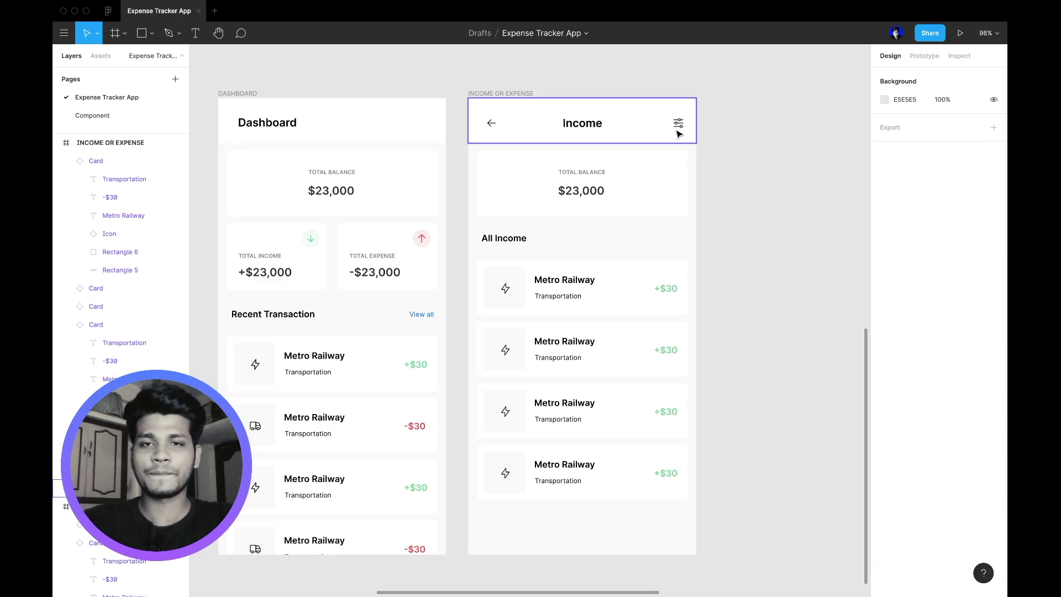
# - Duplicate the DASHBOARD frame to start a third screen beside INCOME OR EXPENSE
pyautogui.scroll(-2, 670, 122)
pyautogui.scroll(3, 680, 118)
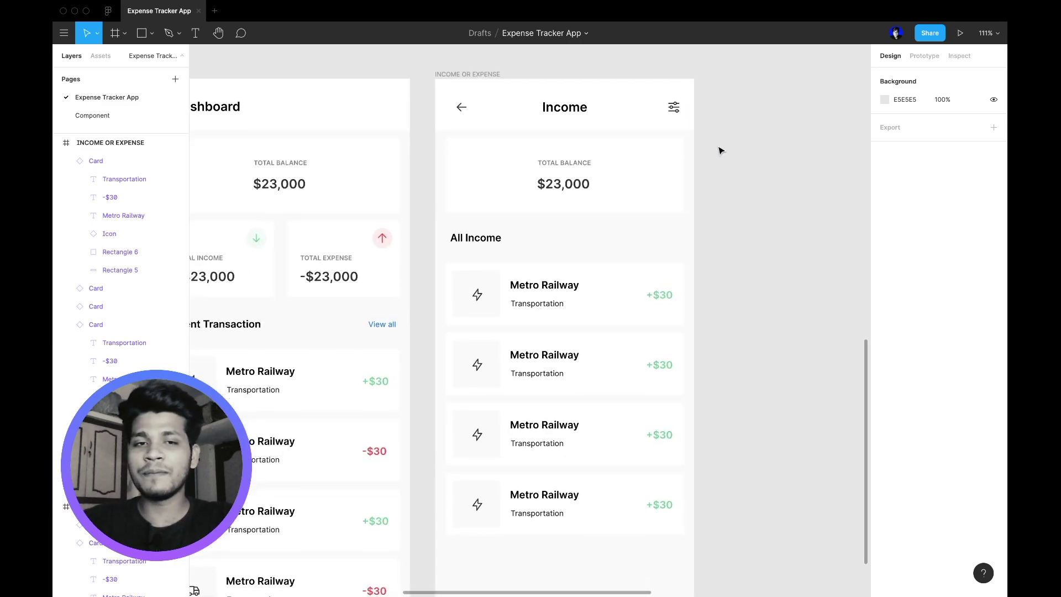
pyautogui.scroll(-2, 694, 142)
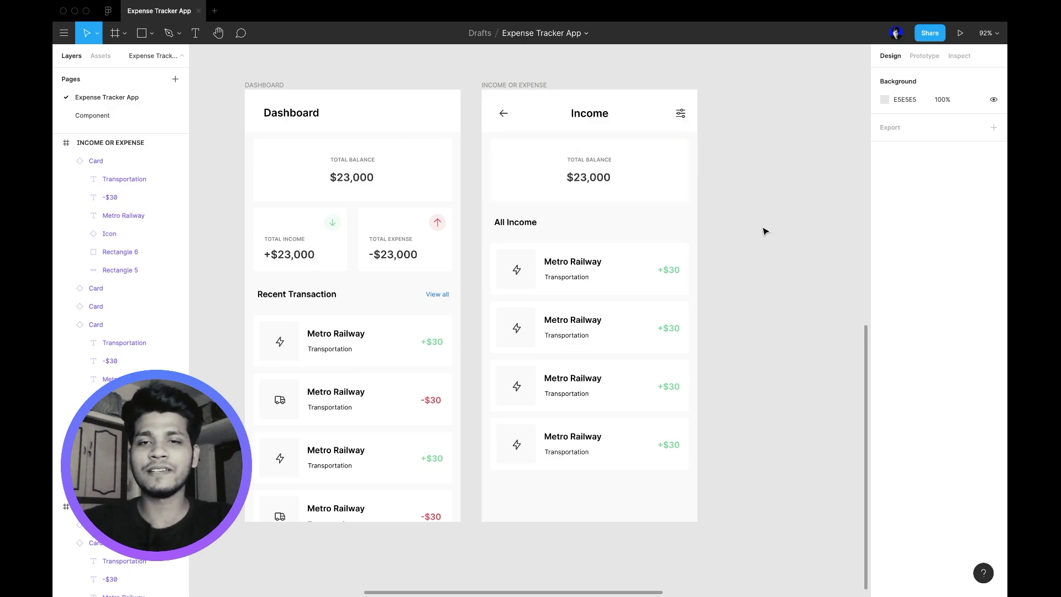
pyautogui.scroll(-5, 765, 231)
pyautogui.scroll(2, 547, 133)
pyautogui.click(509, 118)
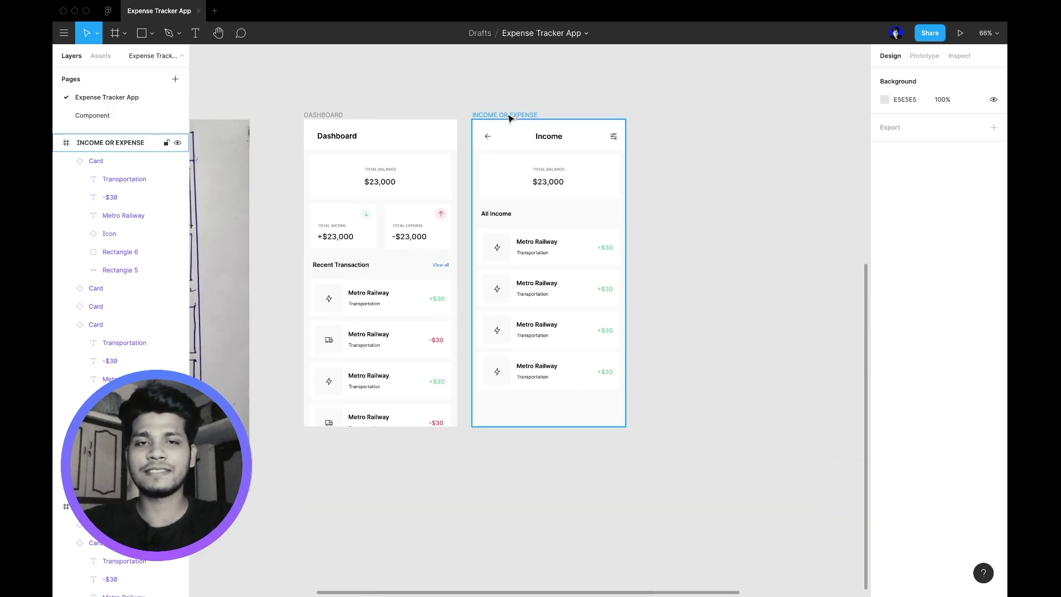
pyautogui.click(509, 118)
pyautogui.scroll(-3, 508, 118)
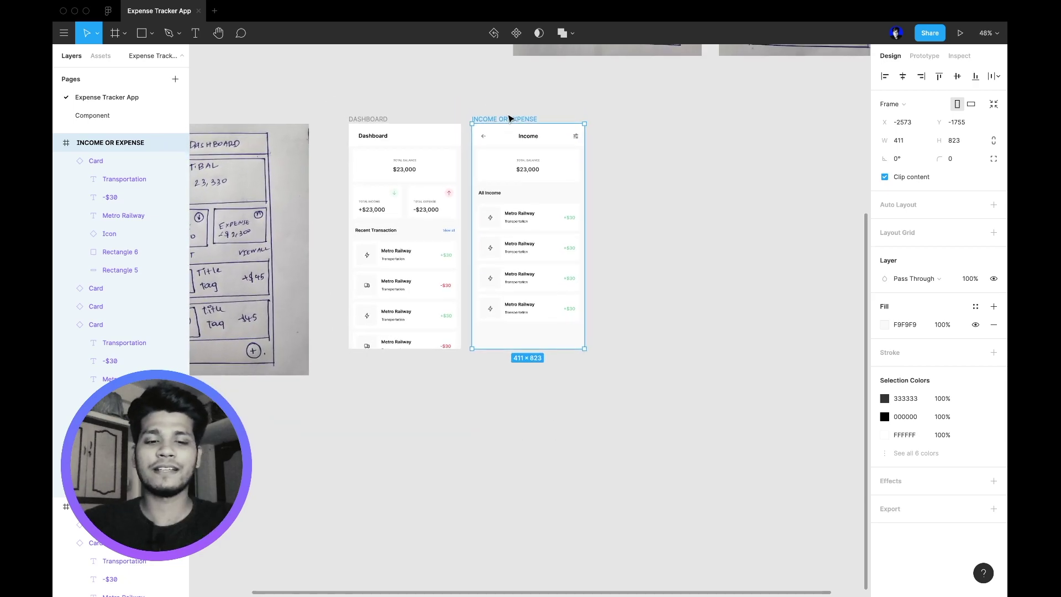
pyautogui.click(371, 118)
pyautogui.press('super+d')
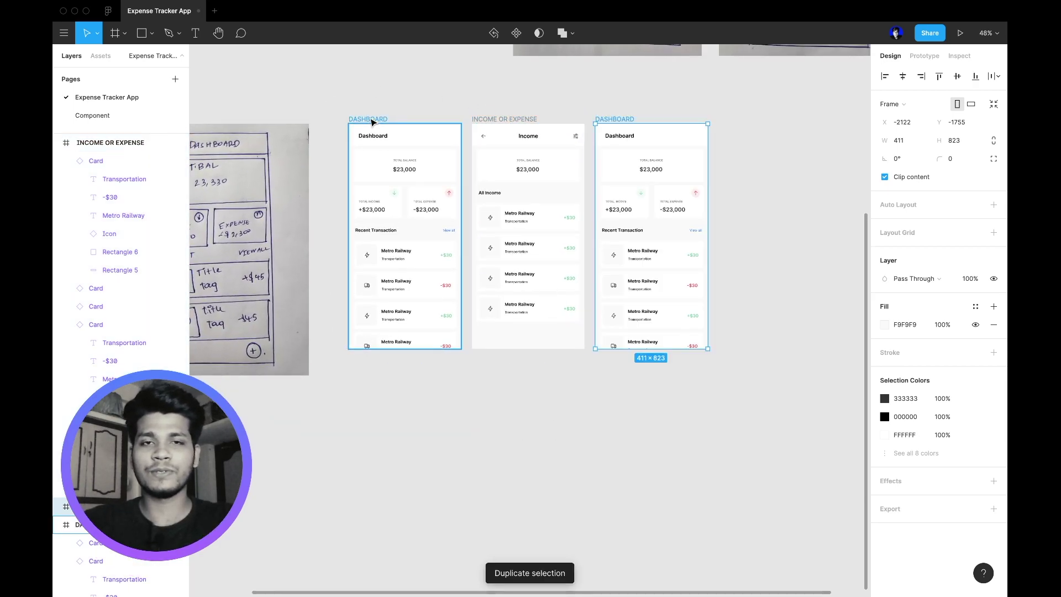
# - Rename the new dashboard copy as ADD TRANSACTION SCREEN
pyautogui.scroll(1, 675, 177)
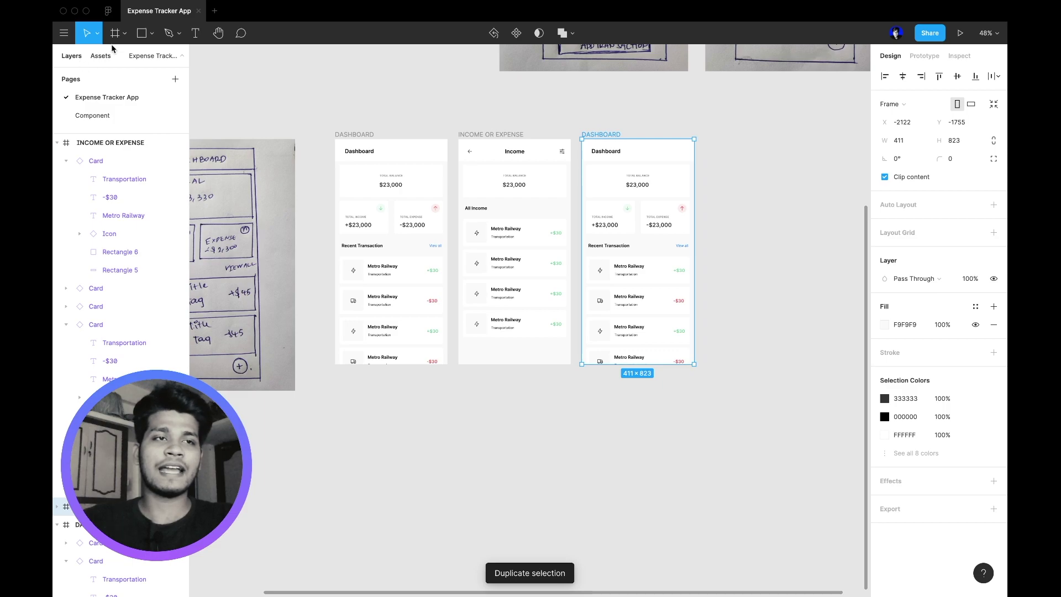
pyautogui.scroll(-5, 116, 331)
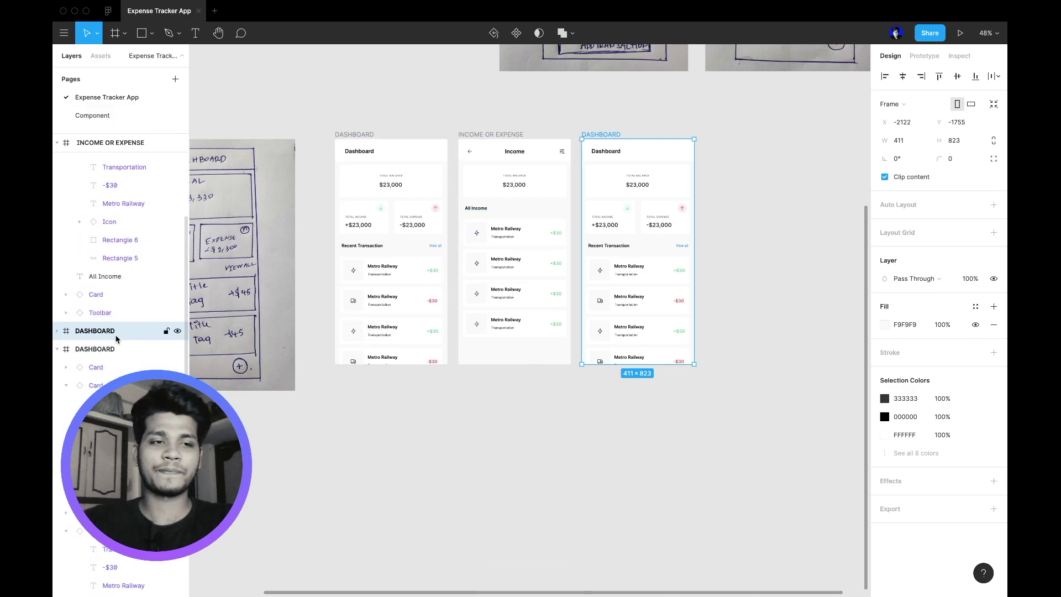
pyautogui.doubleClick(95, 330)
pyautogui.write('ADD TRANSACTION SC')
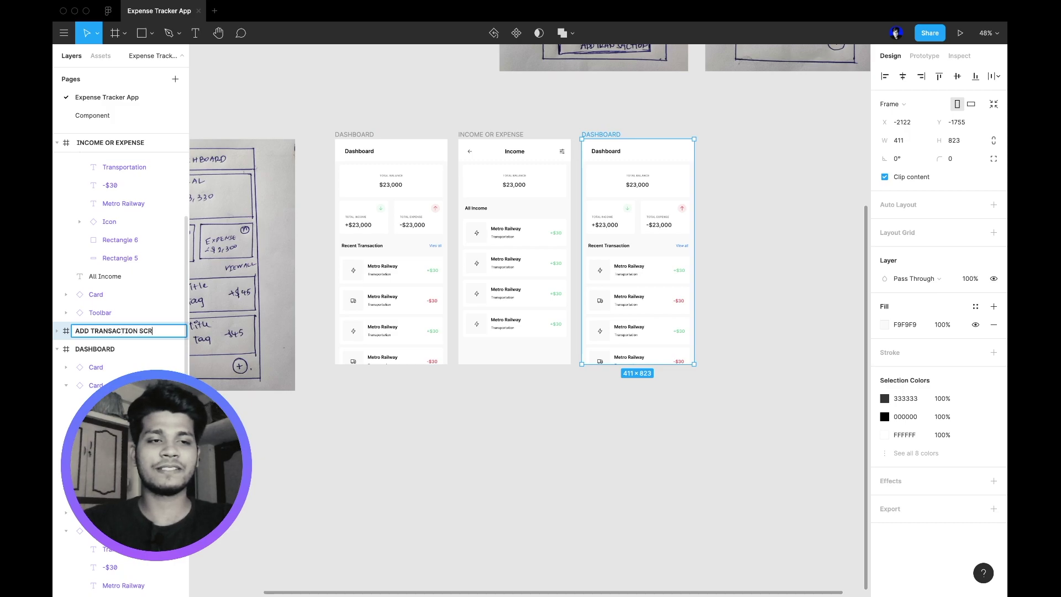
pyautogui.write('REEN')
pyautogui.press('Return')
pyautogui.click(805, 267)
# - Delete all cards and headings below the toolbar in the ADD TRANSACTION SCREEN frame
pyautogui.scroll(2, 705, 442)
pyautogui.hscroll(2, 706, 443)
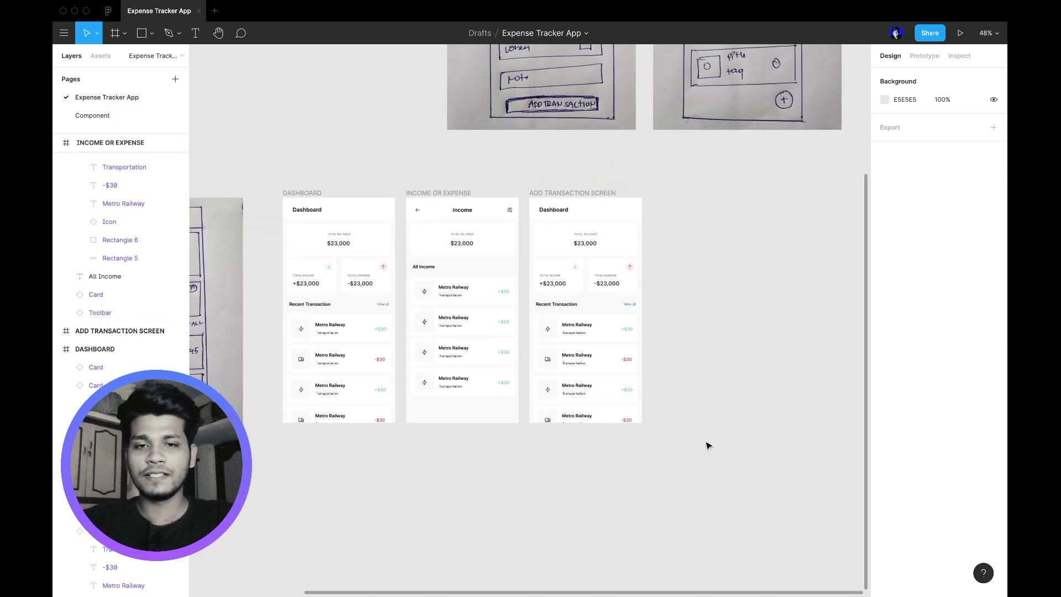
pyautogui.moveTo(705, 469); pyautogui.dragTo(550, 242)
pyautogui.press('Delete')
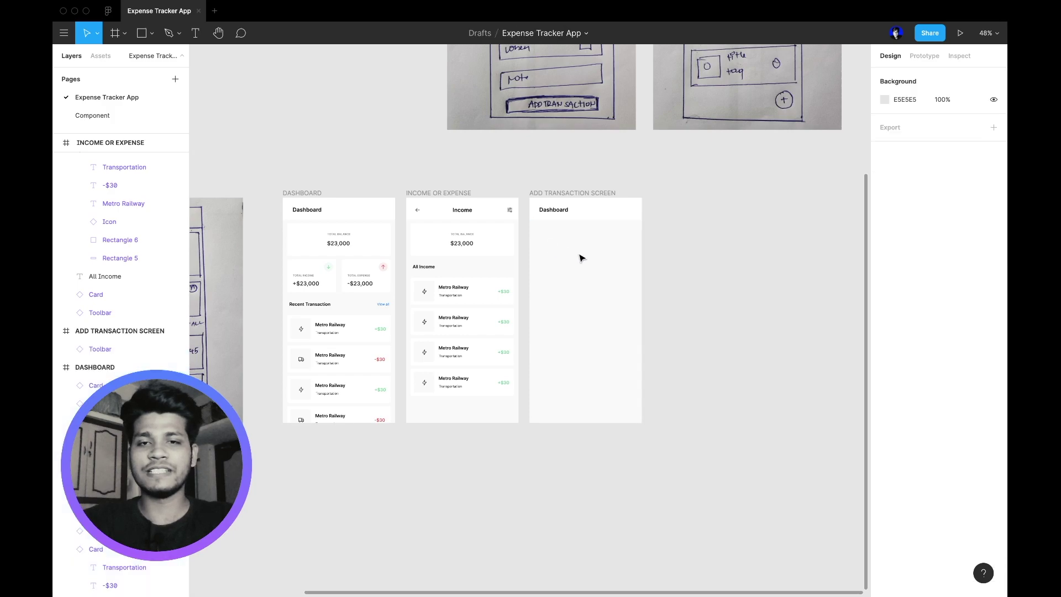
# - Set the ADD TRANSACTION SCREEN toolbar's Property 2 to "title with back"
pyautogui.hscroll(2, 595, 208)
pyautogui.scroll(1, 595, 208)
pyautogui.click(564, 200)
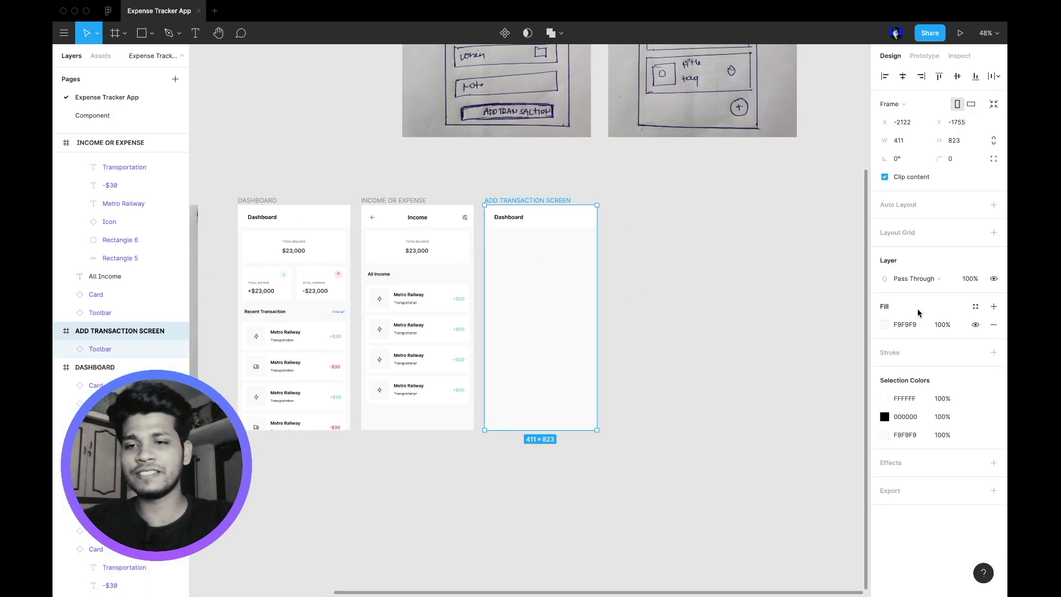
pyautogui.click(573, 223)
pyautogui.click(970, 241)
pyautogui.click(964, 252)
pyautogui.click(718, 232)
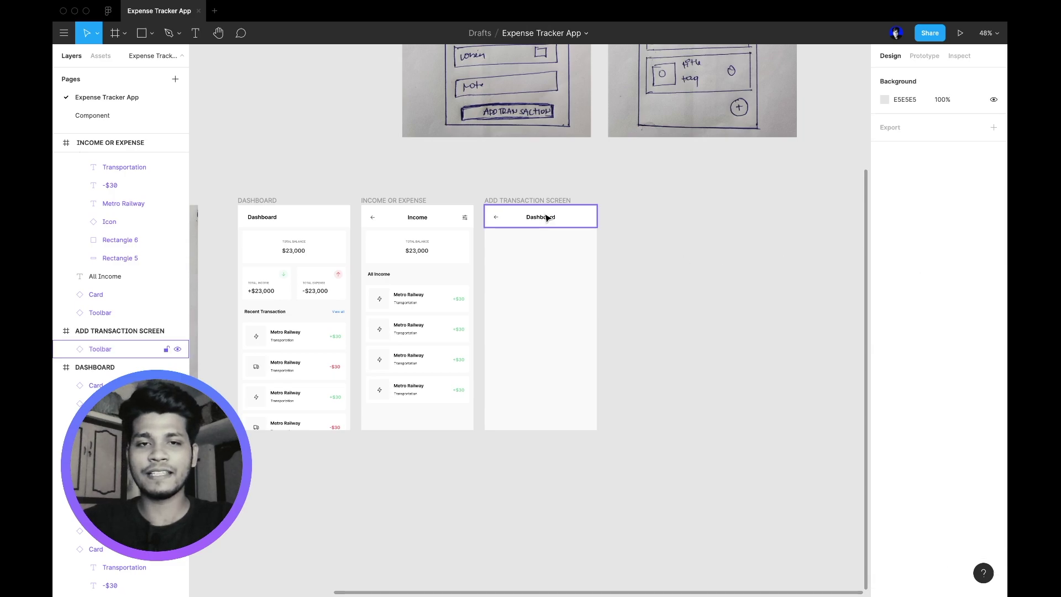
# - Change the title in the third screen's toolbar to "Add Transaction"
pyautogui.doubleClick(546, 218)
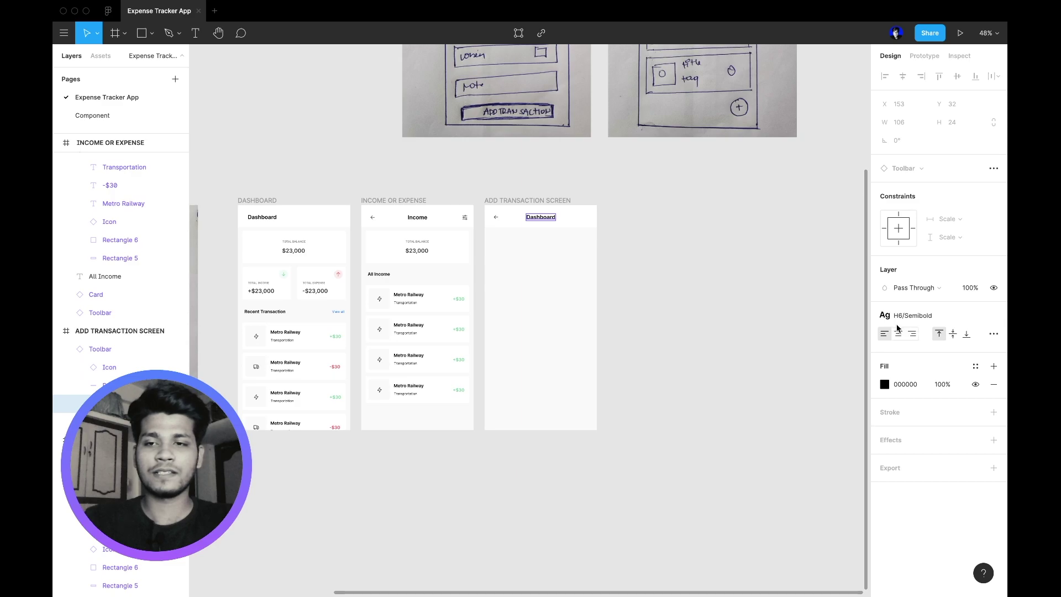
pyautogui.scroll(5, 557, 224)
pyautogui.doubleClick(497, 208)
pyautogui.write('A')
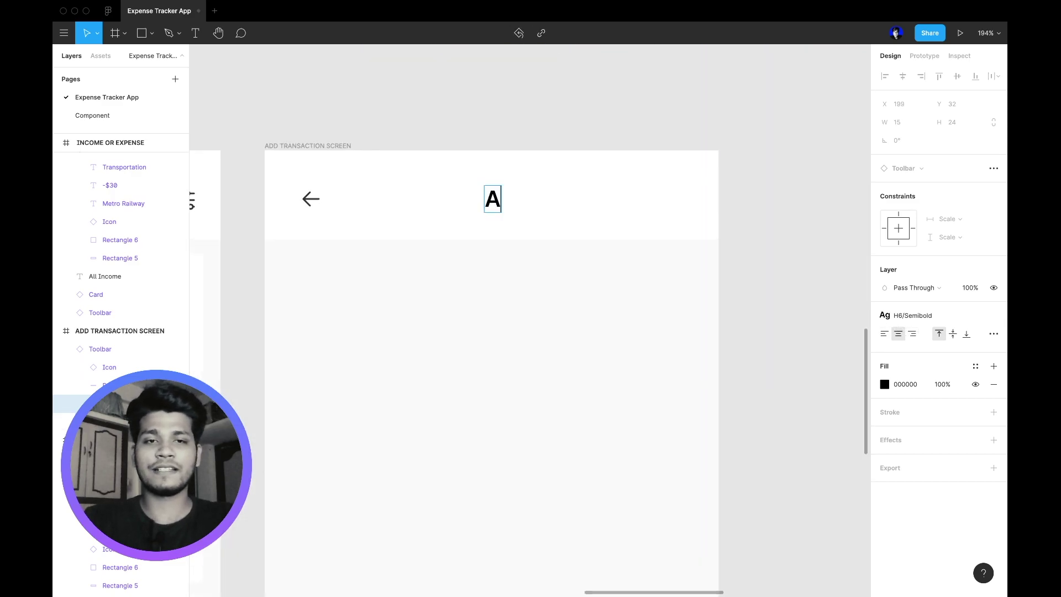
pyautogui.write('Dd Transaction')
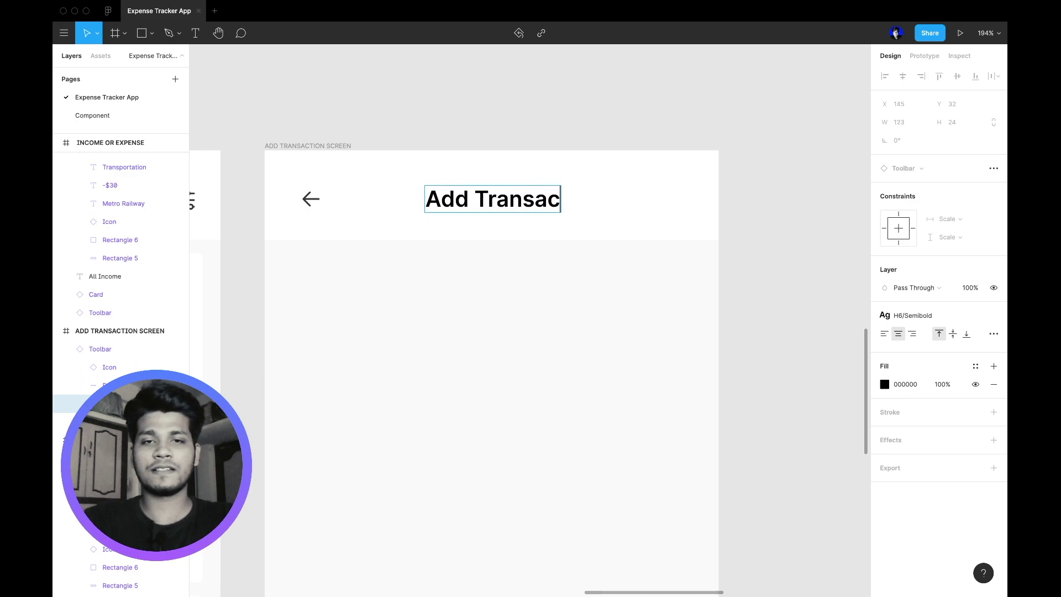
pyautogui.scroll(-3, 586, 325)
pyautogui.press('Escape')
pyautogui.press('Escape')
# - Draw a white rectangle filling the area below the Add Transaction toolbar, with a narrow margin around it
pyautogui.press('r')
pyautogui.scroll(-3, 547, 300)
pyautogui.moveTo(456, 235); pyautogui.dragTo(630, 560)
pyautogui.scroll(2, 630, 236)
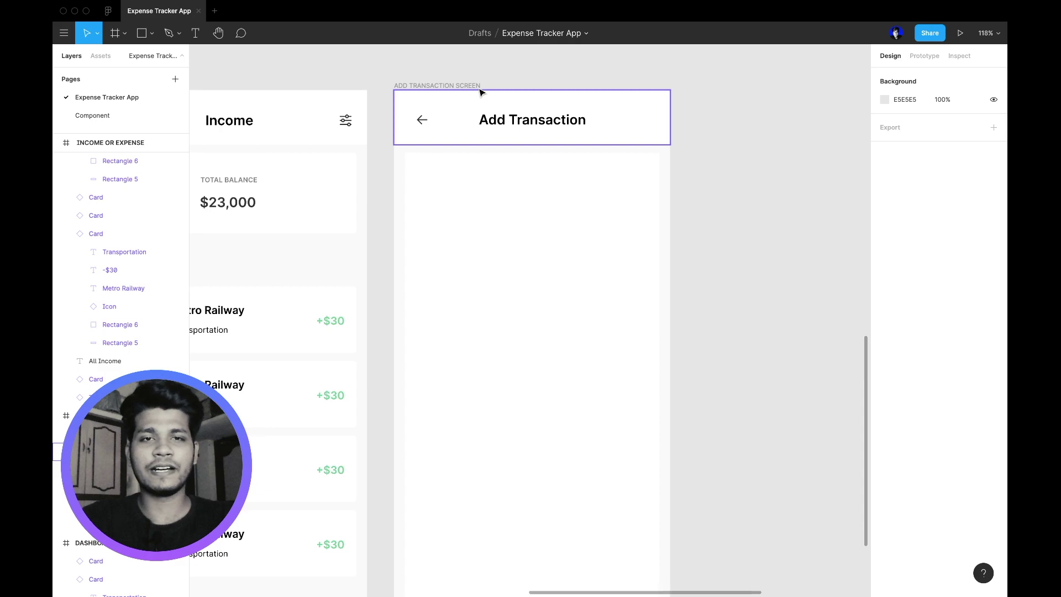
# - Place an Input component below the Add Transaction toolbar, about 344 × 60 at X 33, Y 157
pyautogui.click(99, 54)
pyautogui.moveTo(148, 207); pyautogui.dragTo(528, 223)
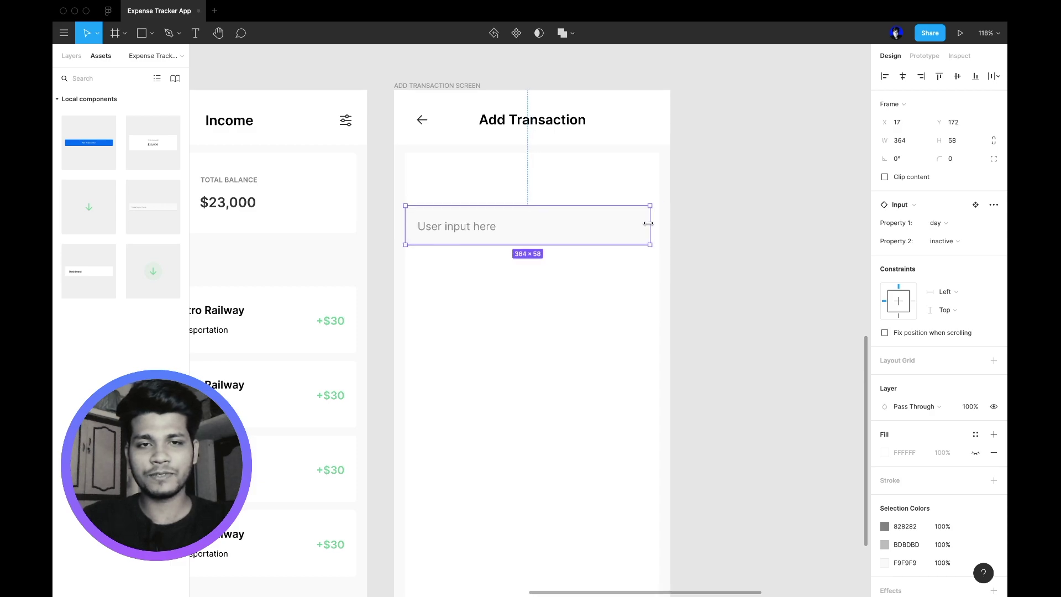
pyautogui.moveTo(663, 224); pyautogui.dragTo(602, 182)
pyautogui.press('alt')
pyautogui.click(760, 180)
# - Remove the white rectangle behind the input field and set the ADD TRANSACTION SCREEN frame's fill to white
pyautogui.scroll(-5, 761, 180)
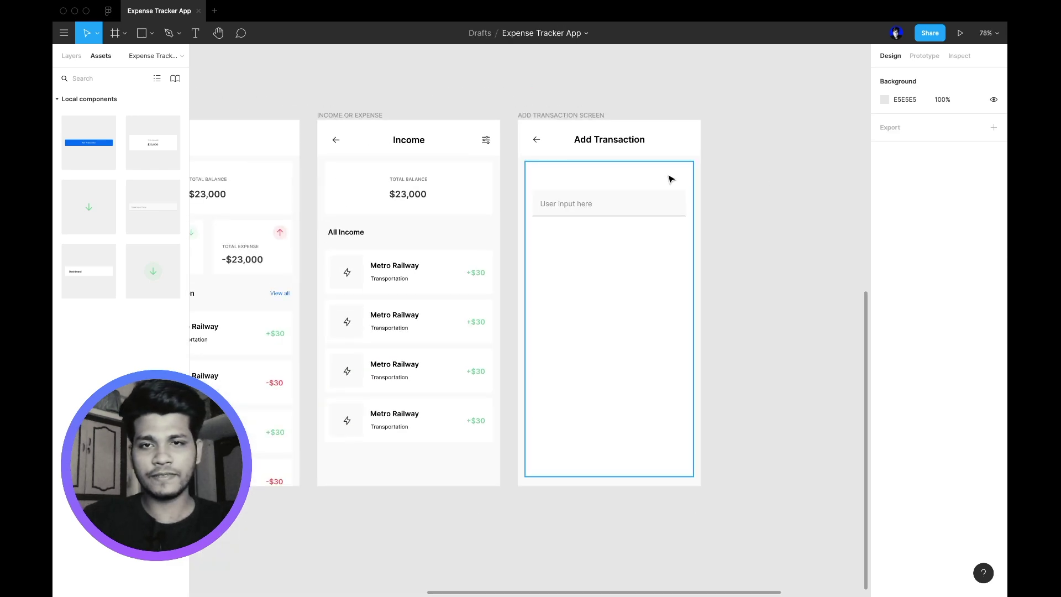
pyautogui.scroll(6, 634, 213)
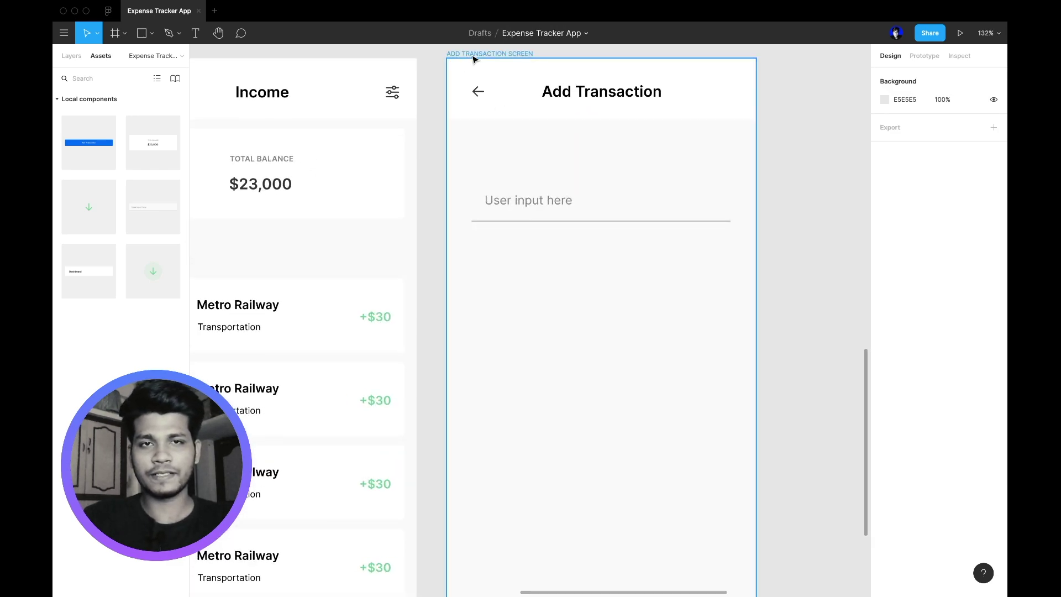
pyautogui.click(465, 54)
pyautogui.press('Return')
pyautogui.click(774, 287)
pyautogui.click(630, 182)
pyautogui.hscroll(3, 509, 228)
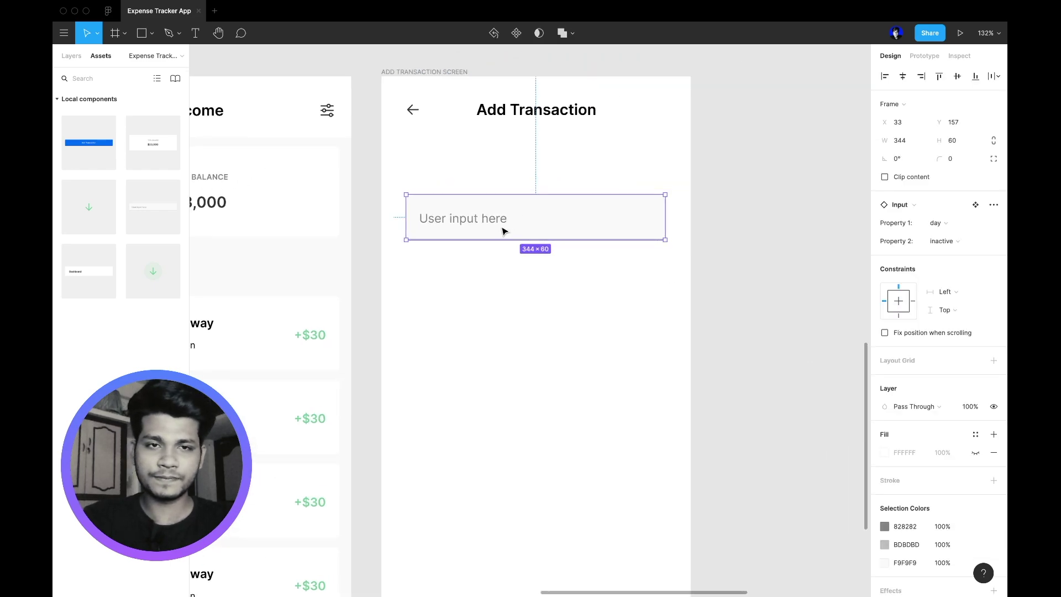
# - Duplicate the Input field down the Add Transaction screen to form a column of six evenly spaced fields
pyautogui.moveTo(504, 231); pyautogui.dragTo(520, 289)
pyautogui.hotkey('ctrl', 'd')
pyautogui.hotkey('ctrl', 'd')
pyautogui.hotkey('ctrl', 'd')
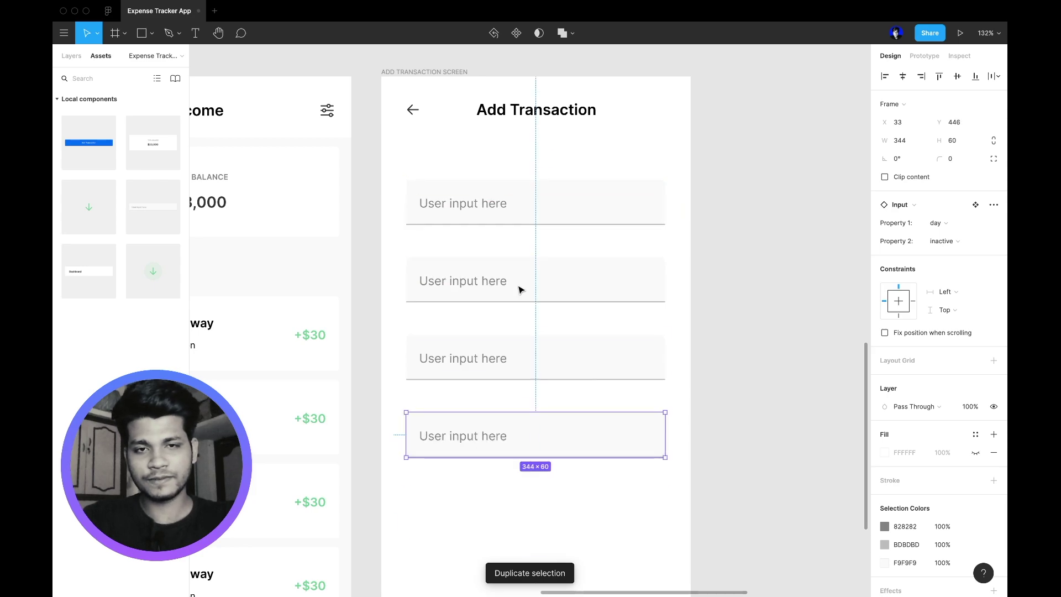
pyautogui.hotkey('ctrl', 'd')
pyautogui.hotkey('ctrl', 'd')
# - Label the first input field "Title" and the second "Amount"
pyautogui.scroll(-3, 520, 289)
pyautogui.scroll(1, 467, 182)
pyautogui.doubleClick(458, 172)
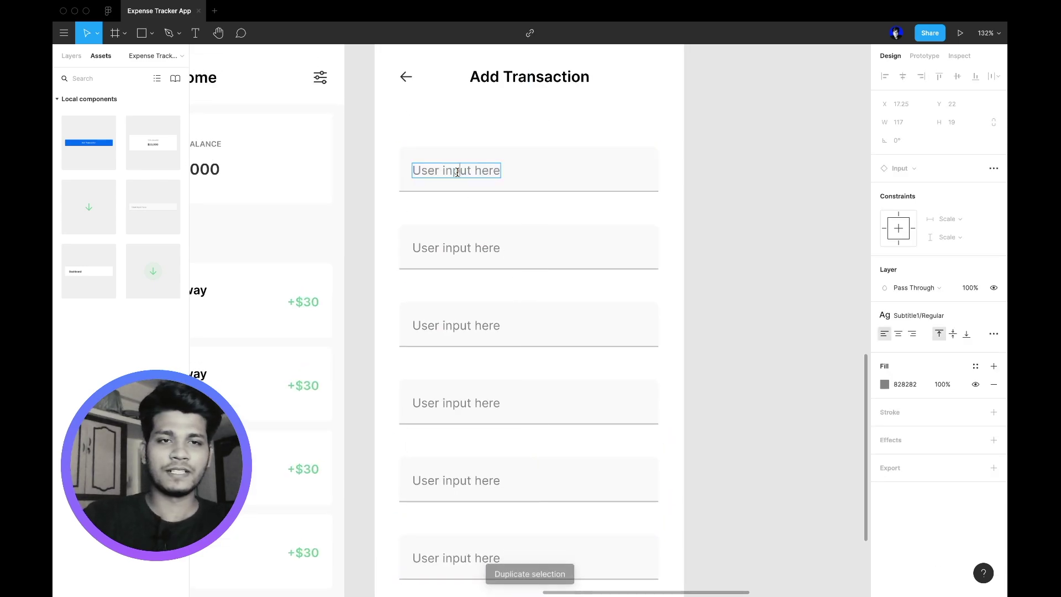
pyautogui.write('Title')
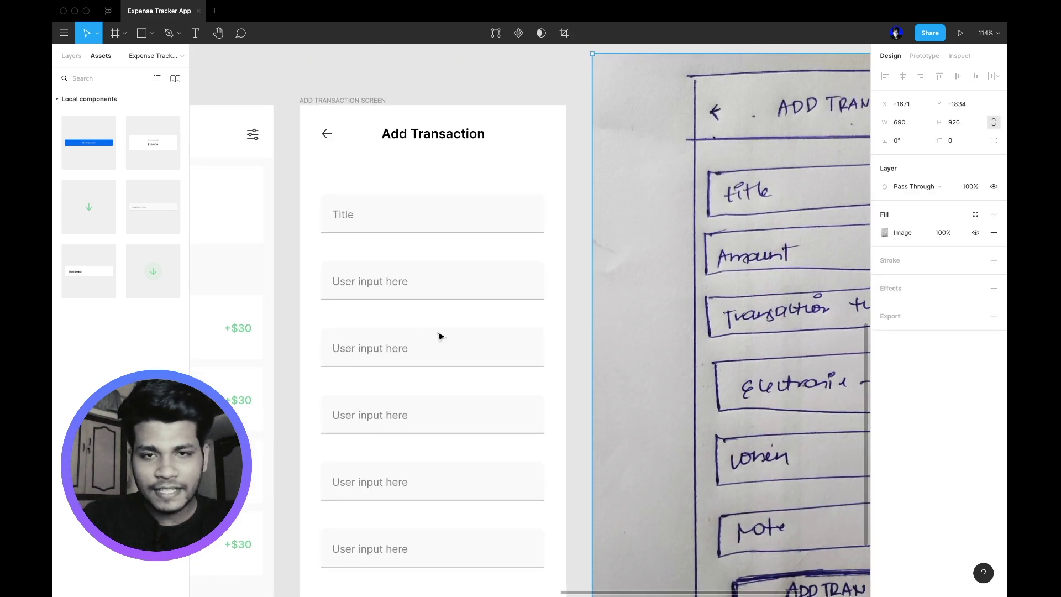
pyautogui.doubleClick(346, 281)
pyautogui.write('Amou')
pyautogui.write('nt')
# - Label the third input field "Transaction Type" and switch it to the inactive with icon variant
pyautogui.scroll(-1, 375, 344)
pyautogui.doubleClick(376, 345)
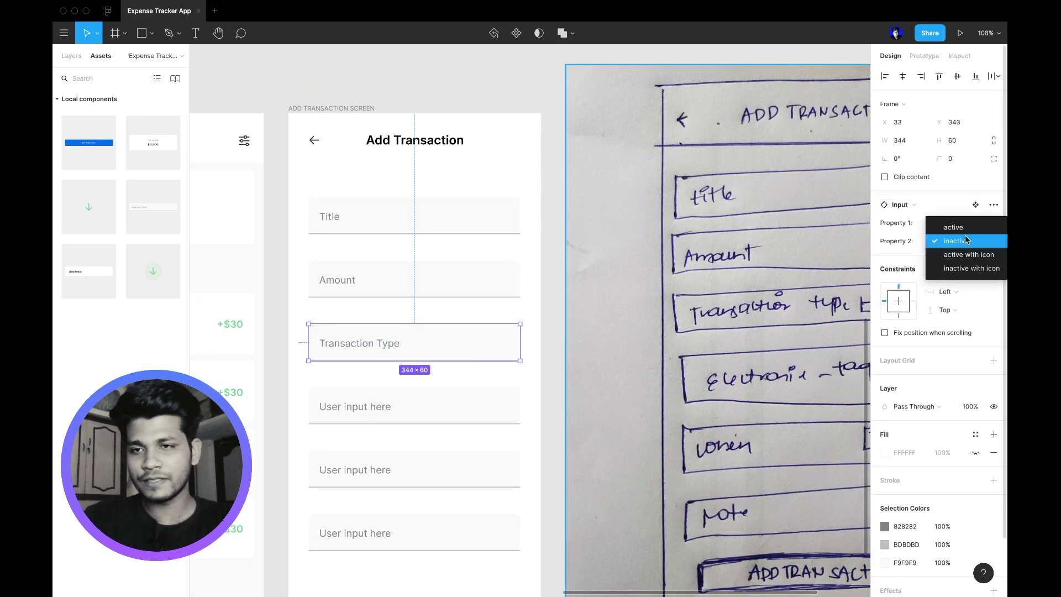
pyautogui.click(970, 232)
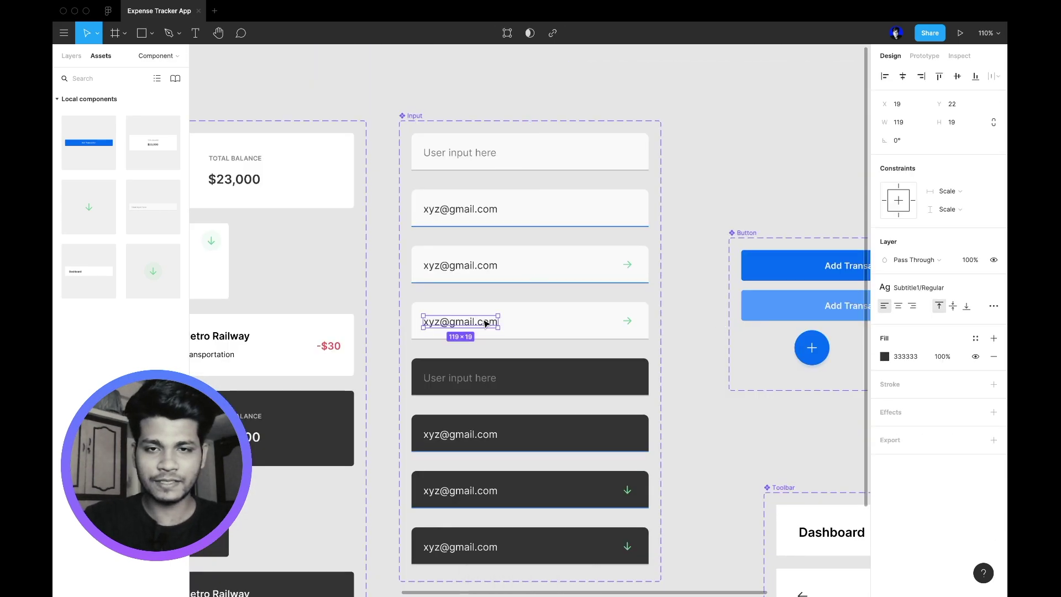
# - In the Input component's day, inactive with icon variant, set the text to "Transaction type" and colour it placeholder grey
pyautogui.write('Transaction')
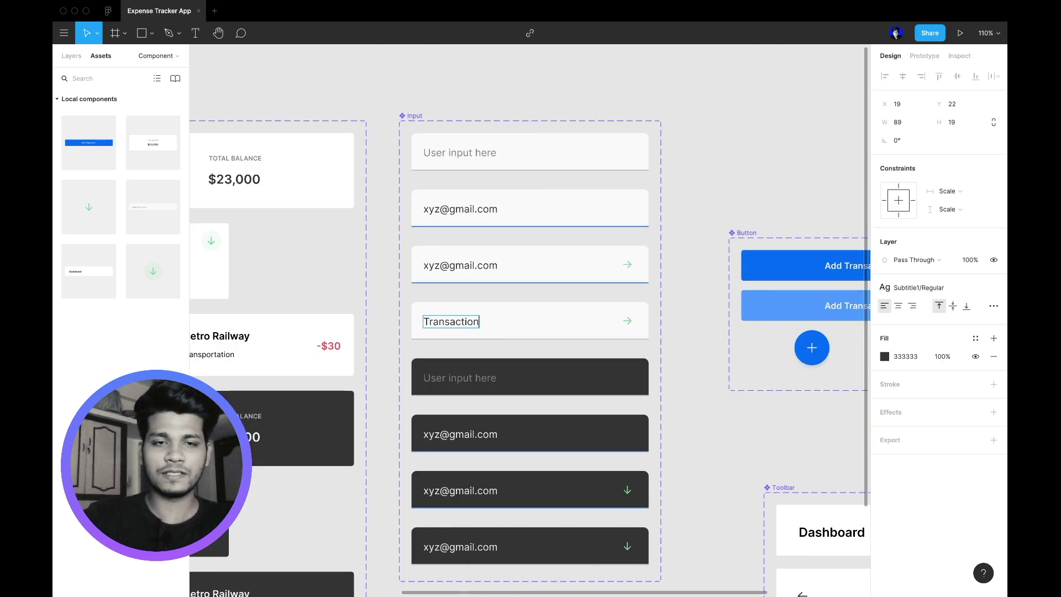
pyautogui.write(' type')
pyautogui.click(884, 356)
pyautogui.click(789, 542)
pyautogui.press('Escape')
pyautogui.click(884, 356)
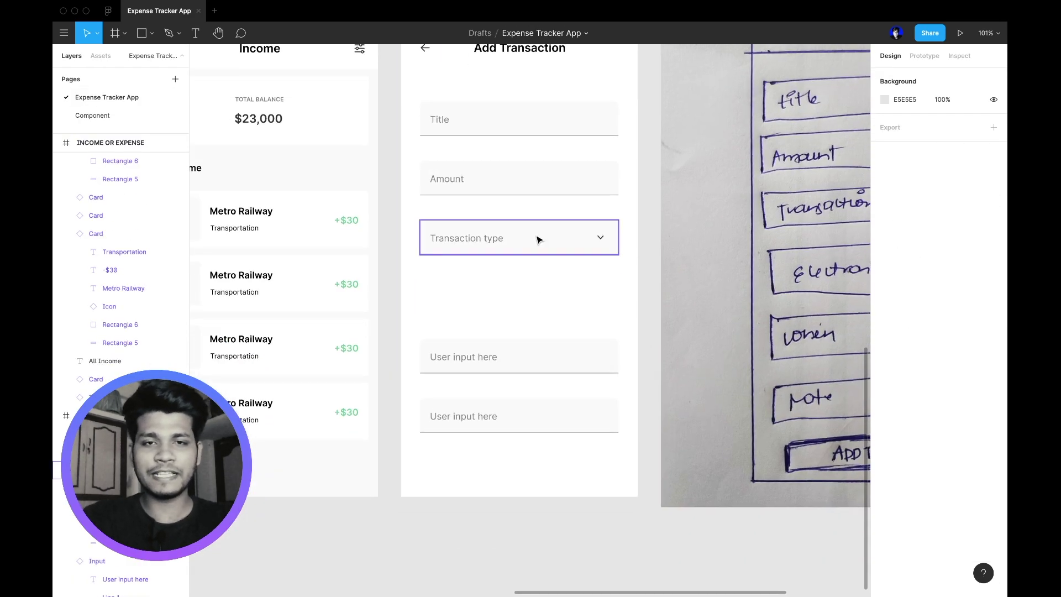
# - Fill the fourth slot with a copy of the Transaction type field labelled "Tags", and label the last two fields "When" and "Note"
pyautogui.moveTo(539, 238); pyautogui.dragTo(520, 285)
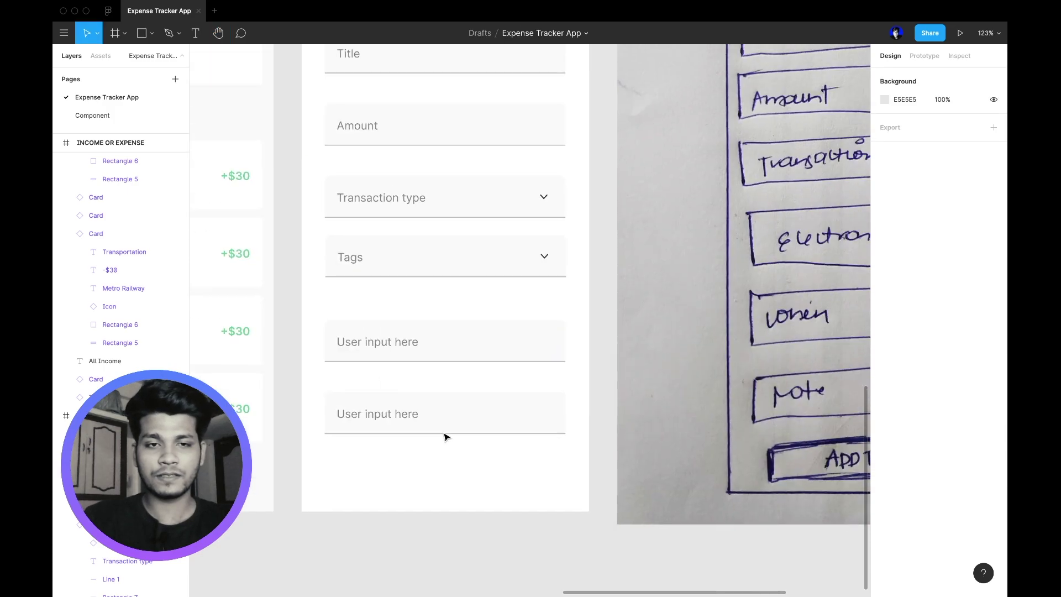
pyautogui.write('When')
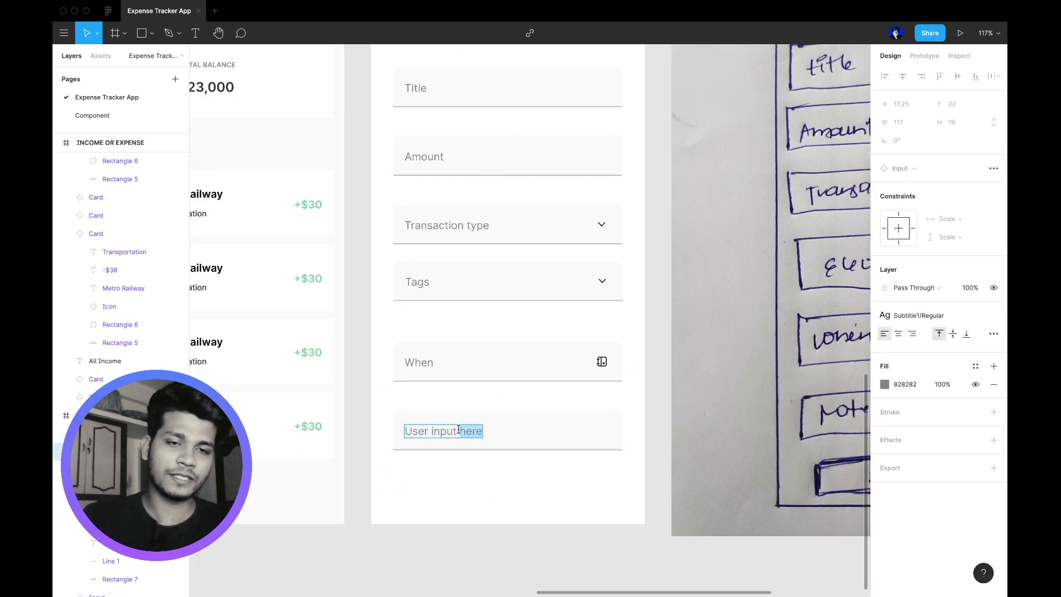
pyautogui.write('Note')
pyautogui.press('Escape')
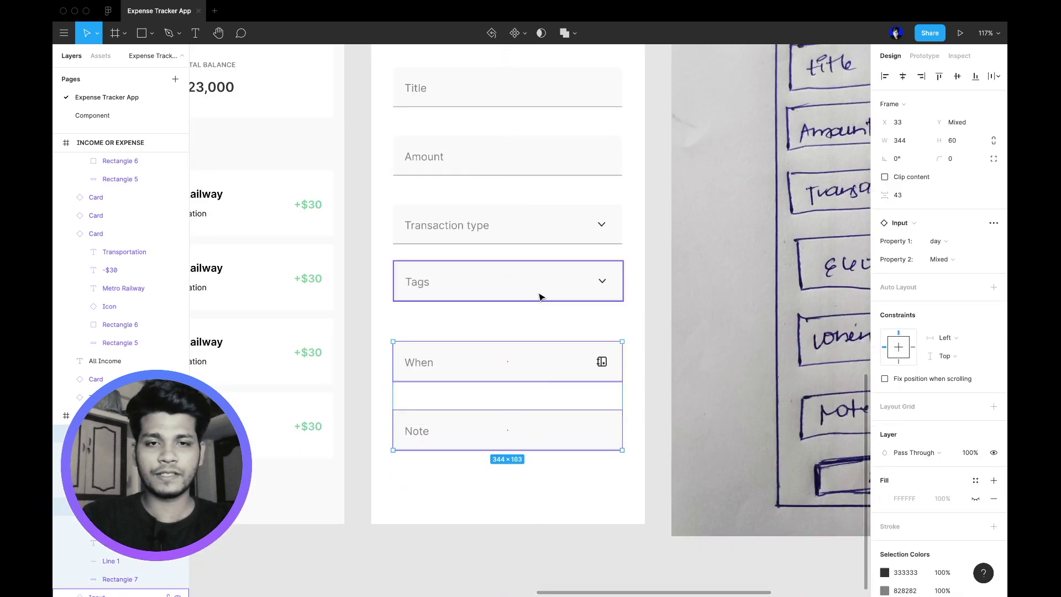
# - Select all six input fields and tidy them up into an even column with a vertical spacing of 40
pyautogui.keyDown('shift'); pyautogui.click(539, 297); pyautogui.keyUp('shift')
pyautogui.keyDown('shift'); pyautogui.click(549, 227); pyautogui.keyUp('shift')
pyautogui.keyDown('shift'); pyautogui.click(549, 147); pyautogui.keyUp('shift')
pyautogui.keyDown('shift'); pyautogui.click(551, 94); pyautogui.keyUp('shift')
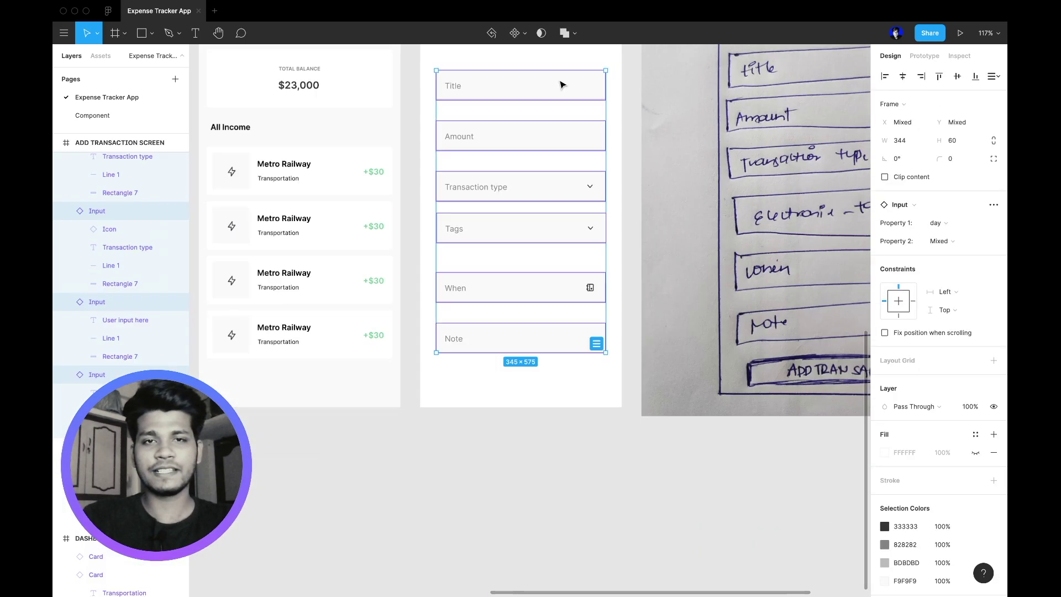
pyautogui.scroll(-5, 560, 84)
pyautogui.click(996, 76)
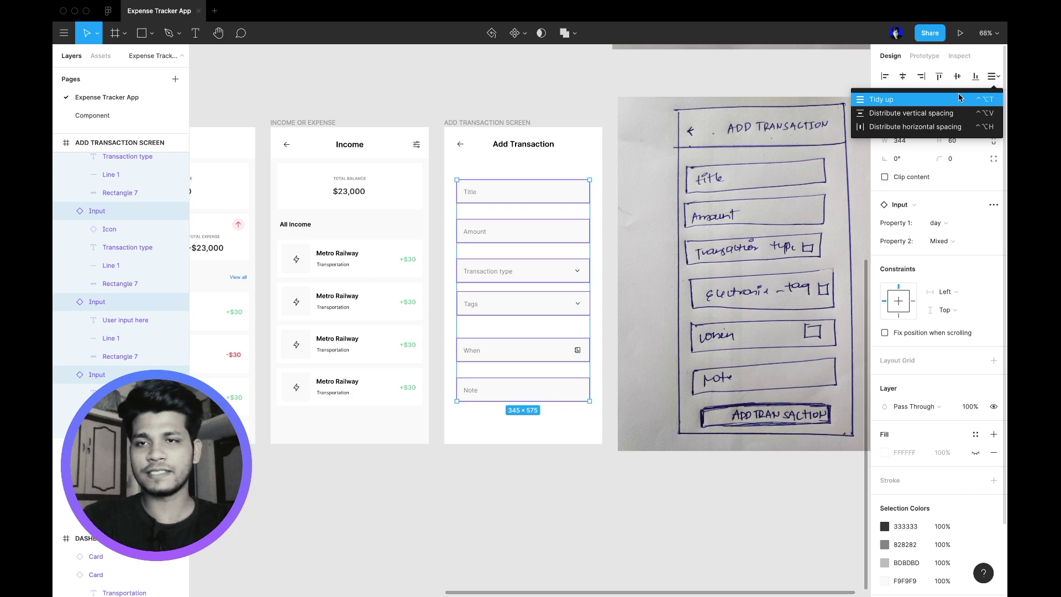
pyautogui.click(959, 98)
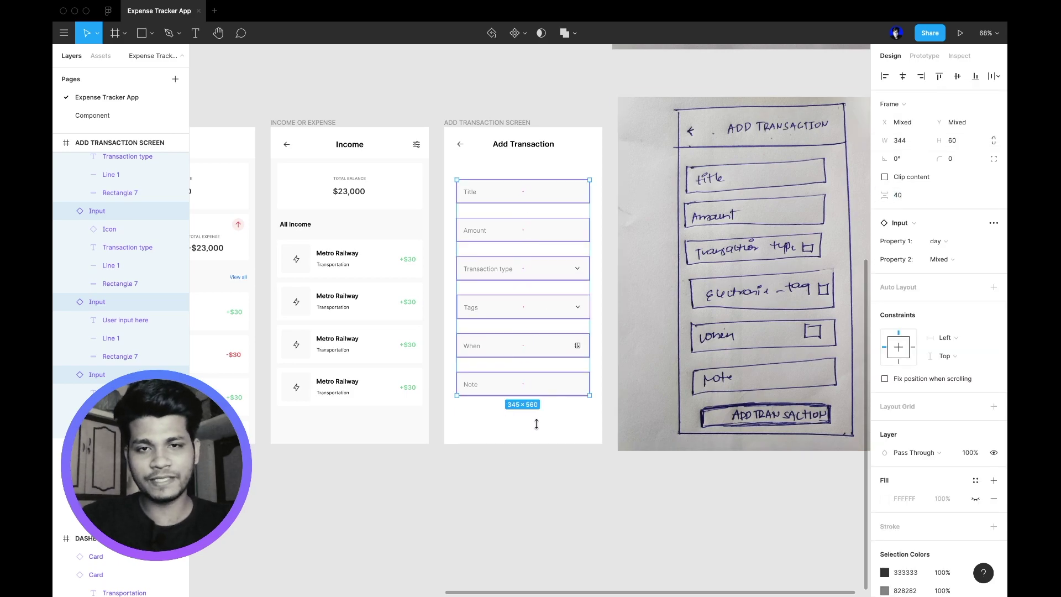
pyautogui.click(551, 483)
# - Place a Button component below the Note field, 379 × 49 at X 17, Y 745
pyautogui.scroll(3, 551, 483)
pyautogui.scroll(-3, 501, 399)
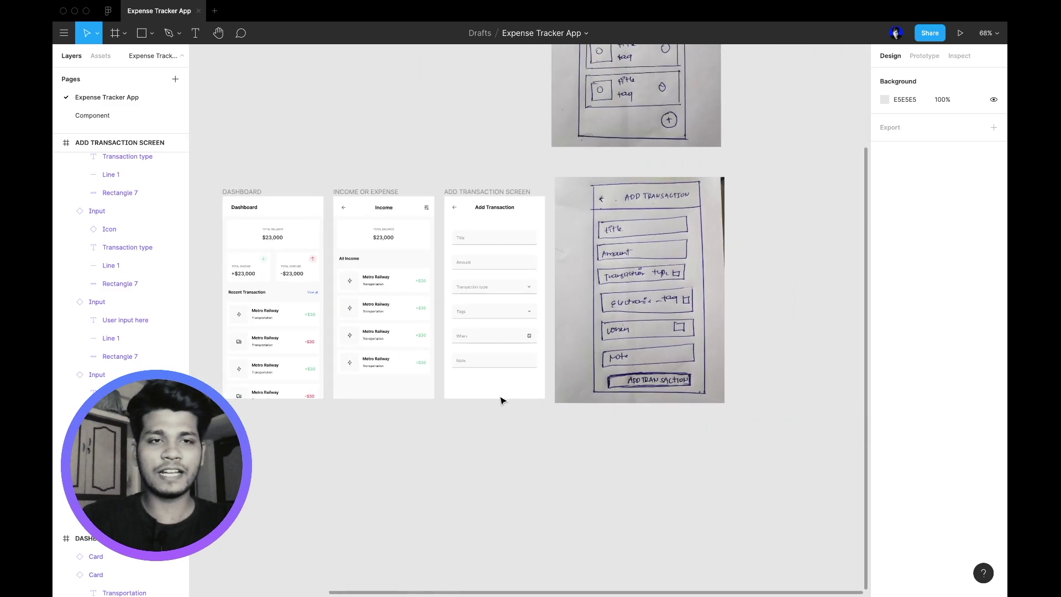
pyautogui.click(101, 56)
pyautogui.moveTo(88, 142); pyautogui.dragTo(523, 388)
pyautogui.scroll(5, 482, 387)
pyautogui.scroll(3, 463, 389)
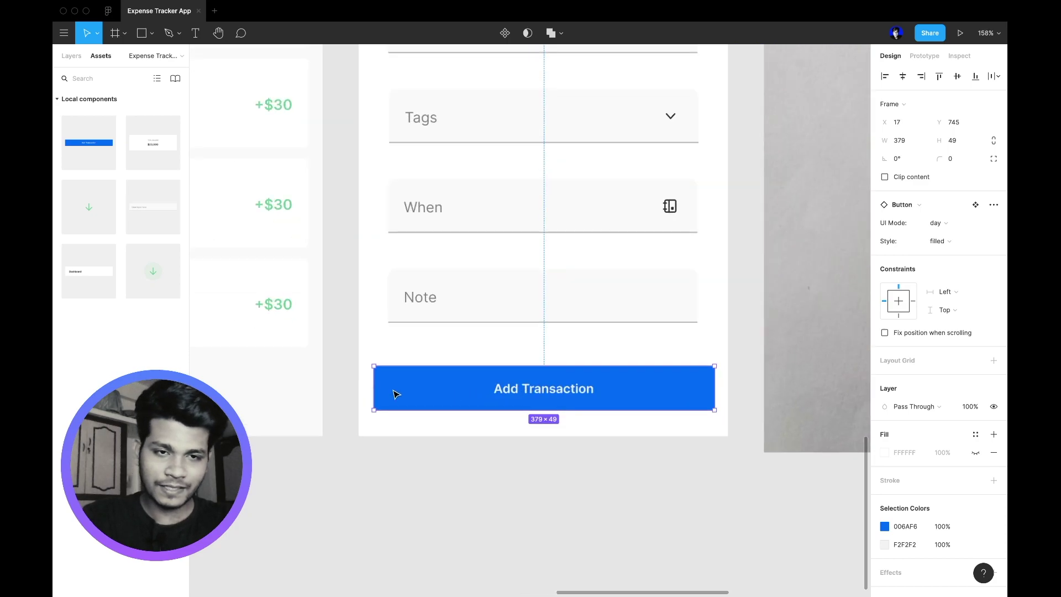
# - Narrow the Add Transaction button to 344 wide at X 33, in line with the input fields, and move it up to Y 737
pyautogui.moveTo(375, 387); pyautogui.dragTo(387, 388)
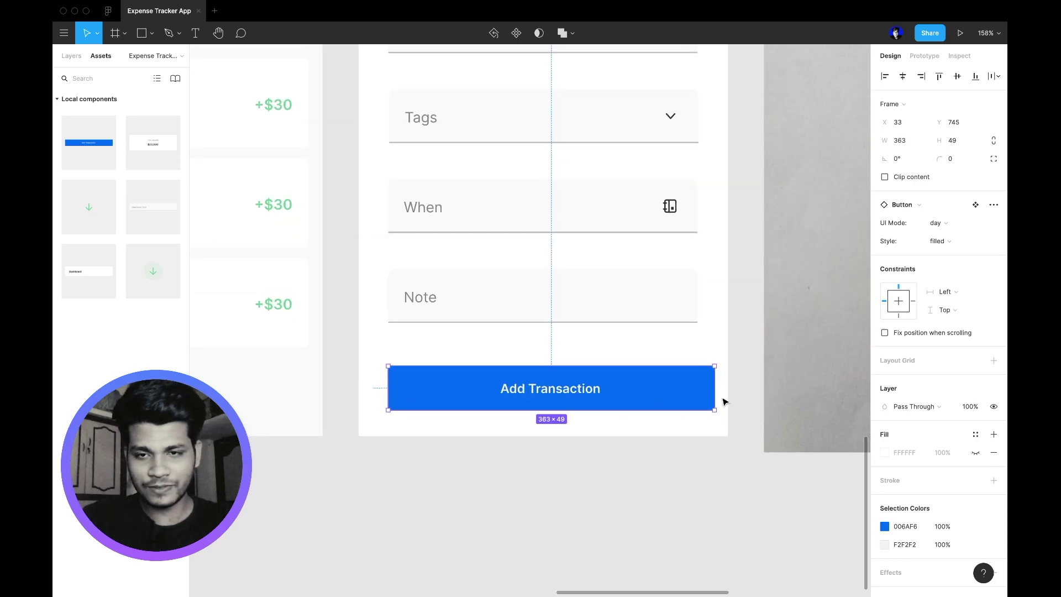
pyautogui.moveTo(716, 396); pyautogui.dragTo(699, 396)
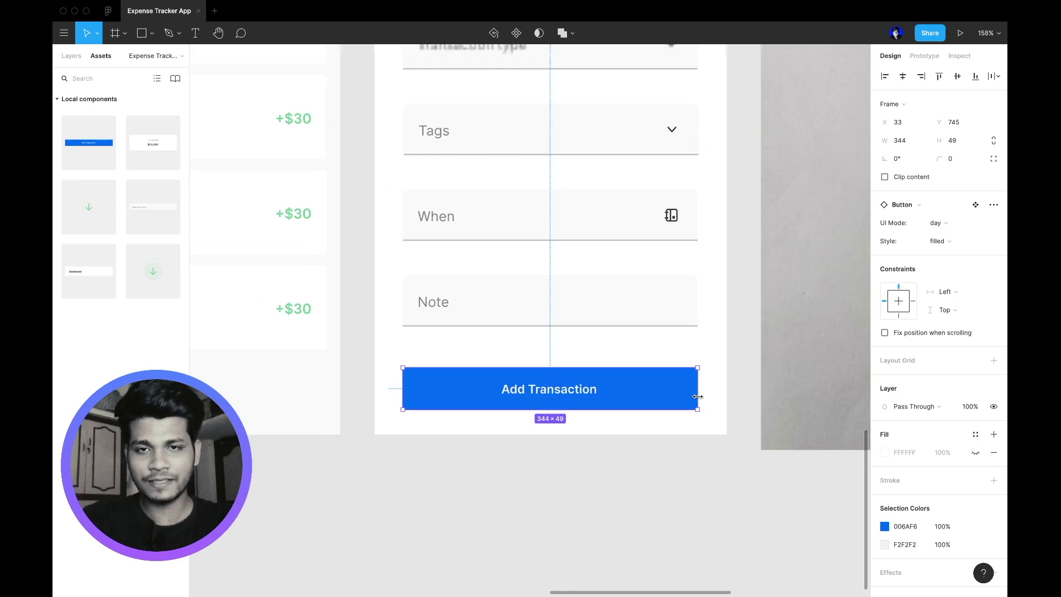
pyautogui.scroll(-5, 698, 398)
pyautogui.click(632, 518)
pyautogui.scroll(-3, 634, 519)
pyautogui.scroll(3, 634, 519)
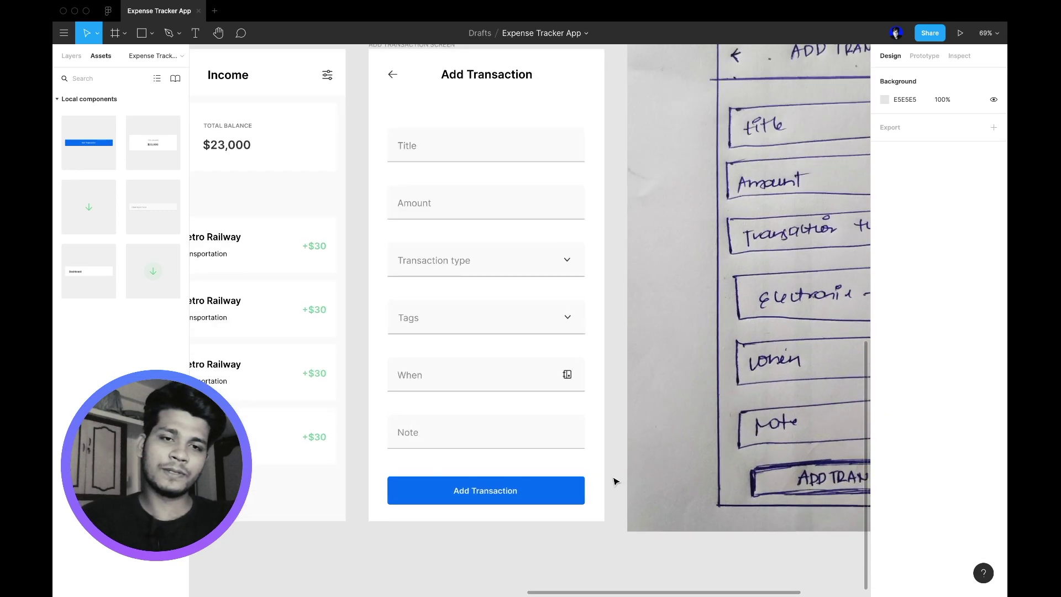
pyautogui.click(489, 489)
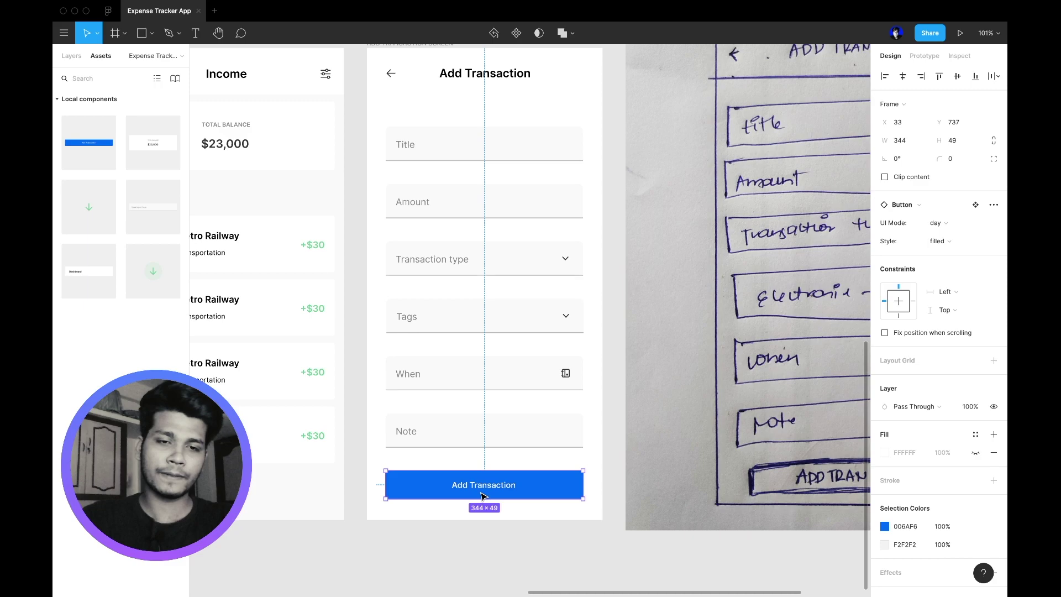
# - Apply the BUTTON/Semibold text style to the button's label and change the text to uppercase "ADD TRANSACTION"
pyautogui.doubleClick(482, 494)
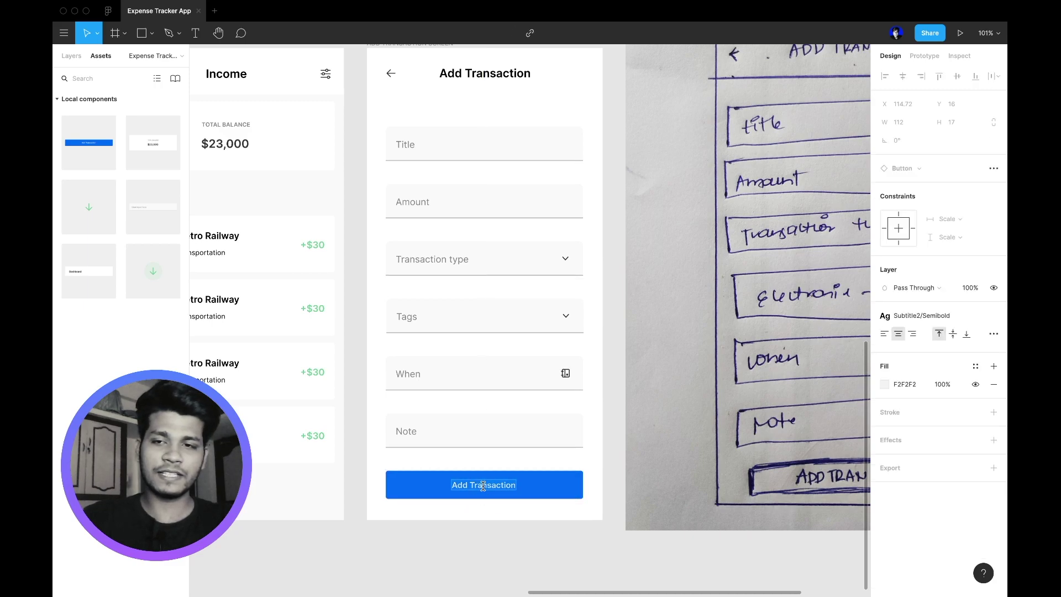
pyautogui.click(931, 317)
pyautogui.write('butto')
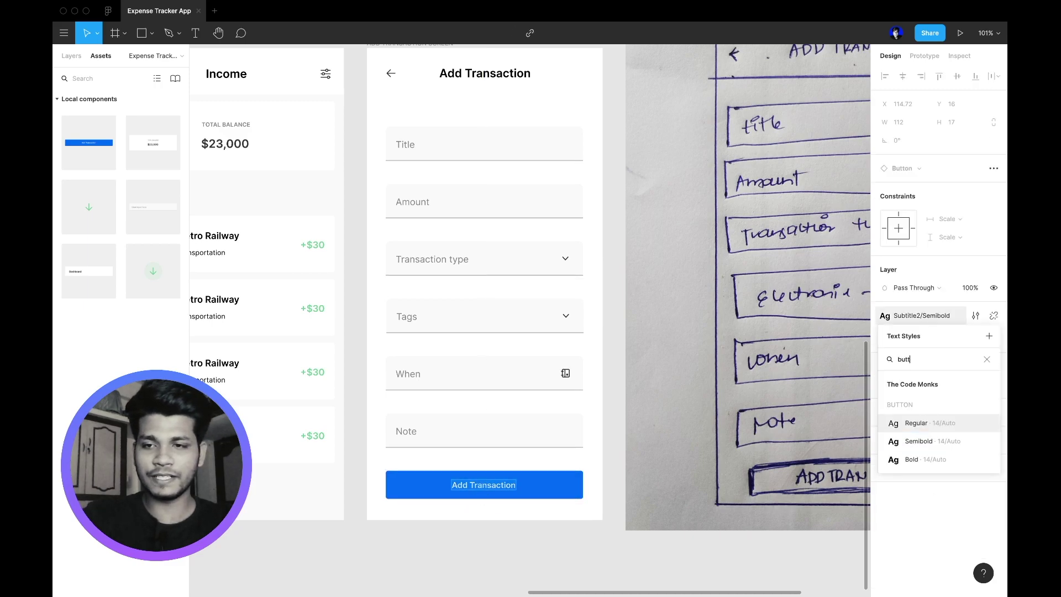
pyautogui.click(940, 437)
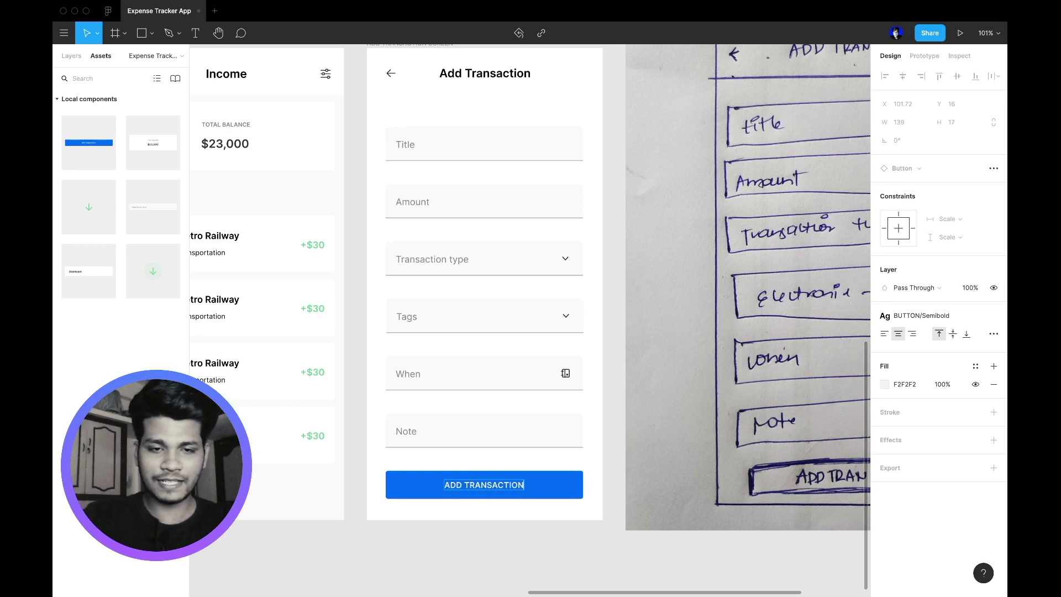
pyautogui.click(549, 550)
# - Move the Add Transaction and Income wireframe photos above their matching screens and shrink the Income photo to about 409 × 546
pyautogui.scroll(-6, 548, 549)
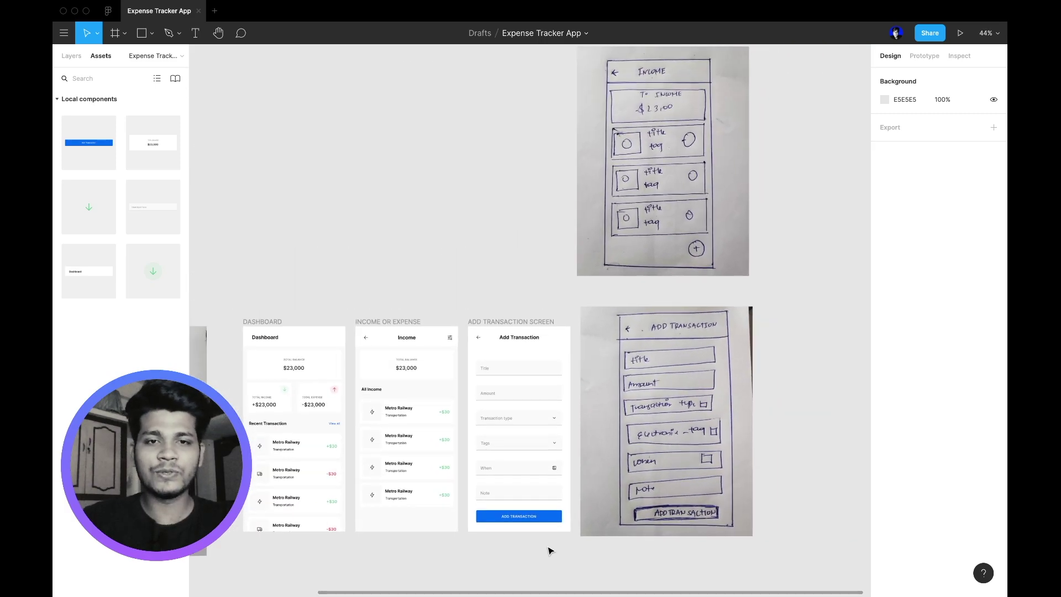
pyautogui.click(697, 309)
pyautogui.scroll(-4, 671, 302)
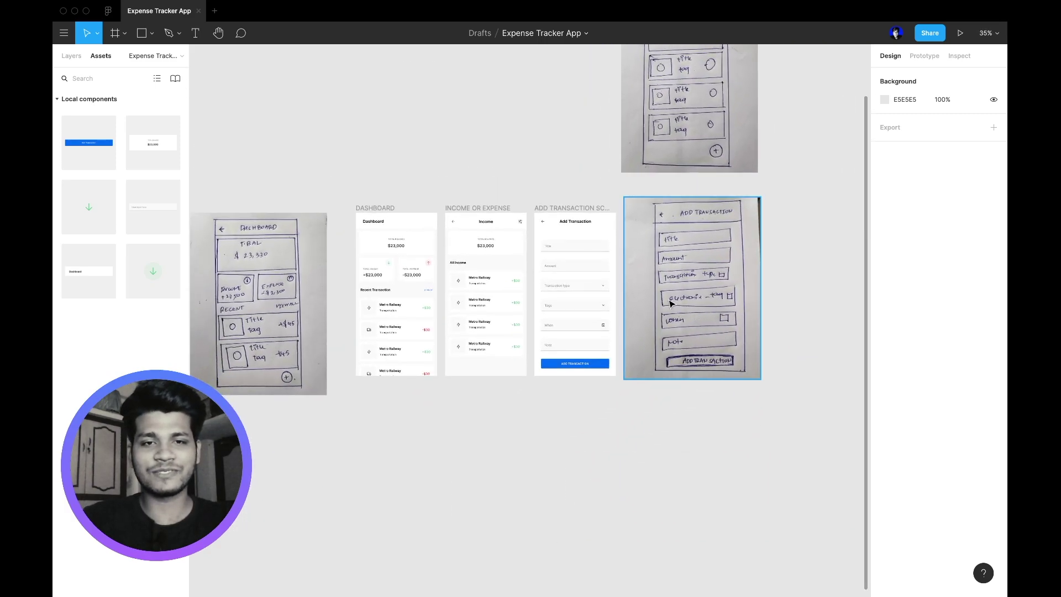
pyautogui.moveTo(716, 287)
pyautogui.mouseDown()
pyautogui.moveTo(709, 424)
pyautogui.moveTo(734, 424)
pyautogui.moveTo(722, 424)
pyautogui.moveTo(579, 210)
pyautogui.moveTo(598, 114)
pyautogui.moveTo(604, 120)
pyautogui.mouseUp()
pyautogui.moveTo(696, 117)
pyautogui.mouseDown()
pyautogui.moveTo(354, 138)
pyautogui.moveTo(374, 126)
pyautogui.mouseUp()
pyautogui.moveTo(453, 113)
pyautogui.mouseDown()
pyautogui.moveTo(392, 110)
pyautogui.moveTo(479, 130)
pyautogui.mouseUp()
pyautogui.scroll(1, 481, 130)
pyautogui.scroll(3, 480, 130)
pyautogui.hscroll(2, 479, 130)
# - Scale the Income and Add Transaction wireframe photos to the same size and line them up above their screens
pyautogui.click(509, 185)
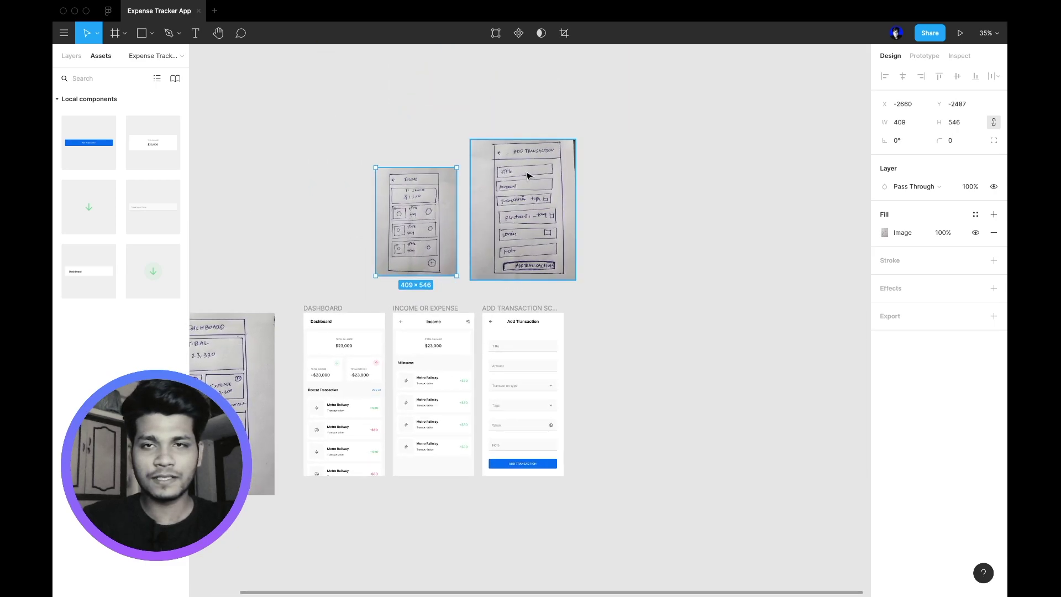
pyautogui.click(417, 192)
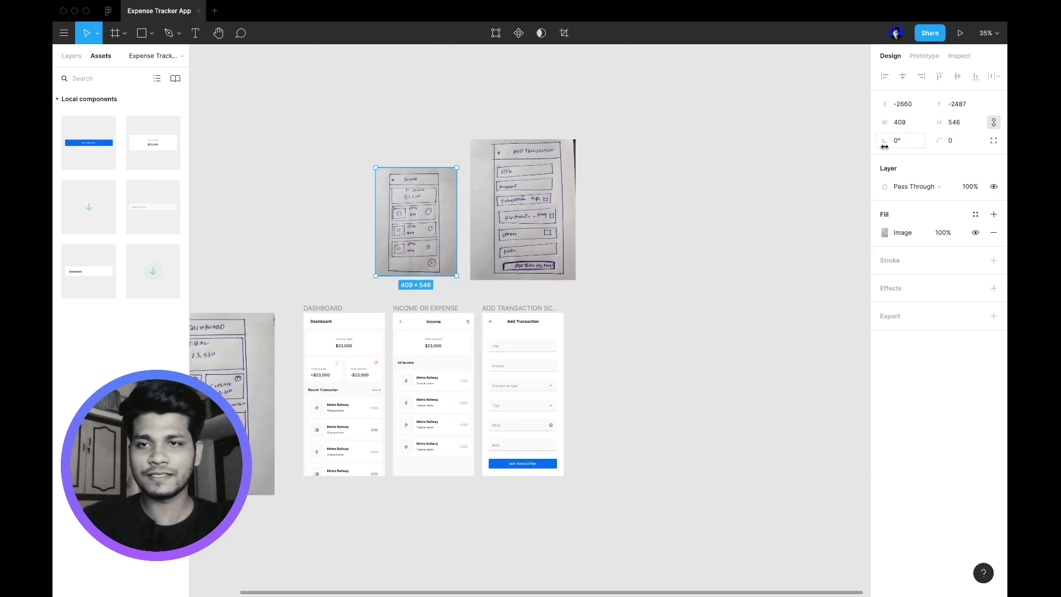
pyautogui.click(515, 217)
pyautogui.moveTo(534, 218)
pyautogui.mouseDown()
pyautogui.moveTo(556, 225)
pyautogui.moveTo(547, 225)
pyautogui.mouseUp()
pyautogui.moveTo(393, 225); pyautogui.dragTo(411, 237)
pyautogui.moveTo(422, 181)
pyautogui.mouseDown()
pyautogui.moveTo(420, 154)
pyautogui.moveTo(419, 186)
pyautogui.mouseUp()
pyautogui.click(525, 190)
pyautogui.moveTo(528, 147)
pyautogui.mouseDown()
pyautogui.moveTo(529, 186)
pyautogui.moveTo(507, 219)
pyautogui.moveTo(526, 220)
pyautogui.mouseUp()
# - Move the Dashboard wireframe photo above the Dashboard screen, scale it to about 386 × 515 and align it with the other photos
pyautogui.hscroll(-3, 525, 249)
pyautogui.moveTo(289, 382)
pyautogui.mouseDown()
pyautogui.moveTo(379, 42)
pyautogui.moveTo(363, 246)
pyautogui.mouseUp()
pyautogui.moveTo(361, 290)
pyautogui.mouseDown()
pyautogui.moveTo(379, 309)
pyautogui.moveTo(401, 304)
pyautogui.mouseUp()
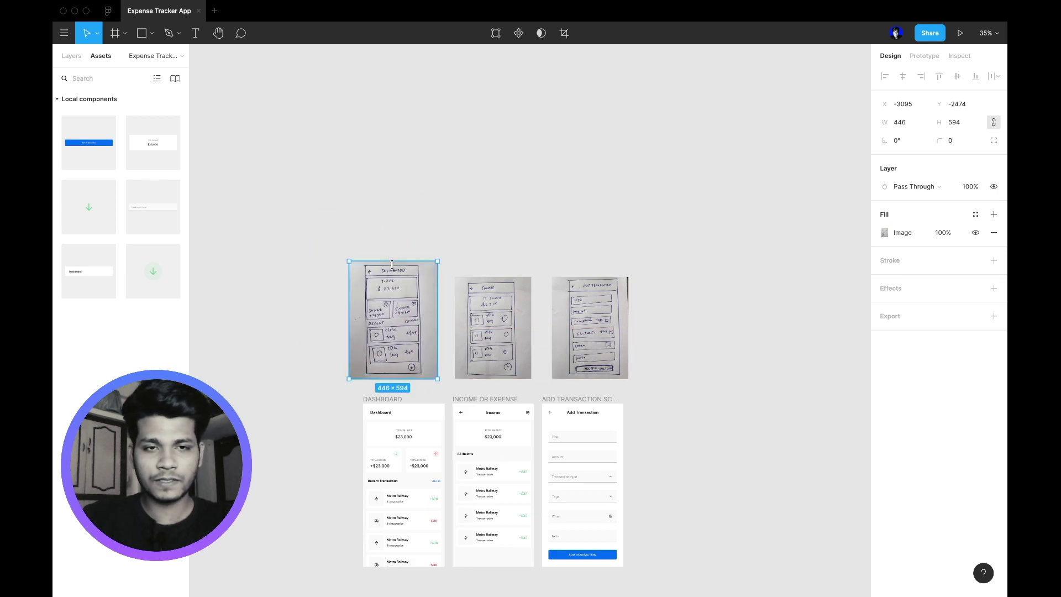
pyautogui.moveTo(392, 265); pyautogui.dragTo(394, 277)
pyautogui.moveTo(395, 316); pyautogui.dragTo(404, 318)
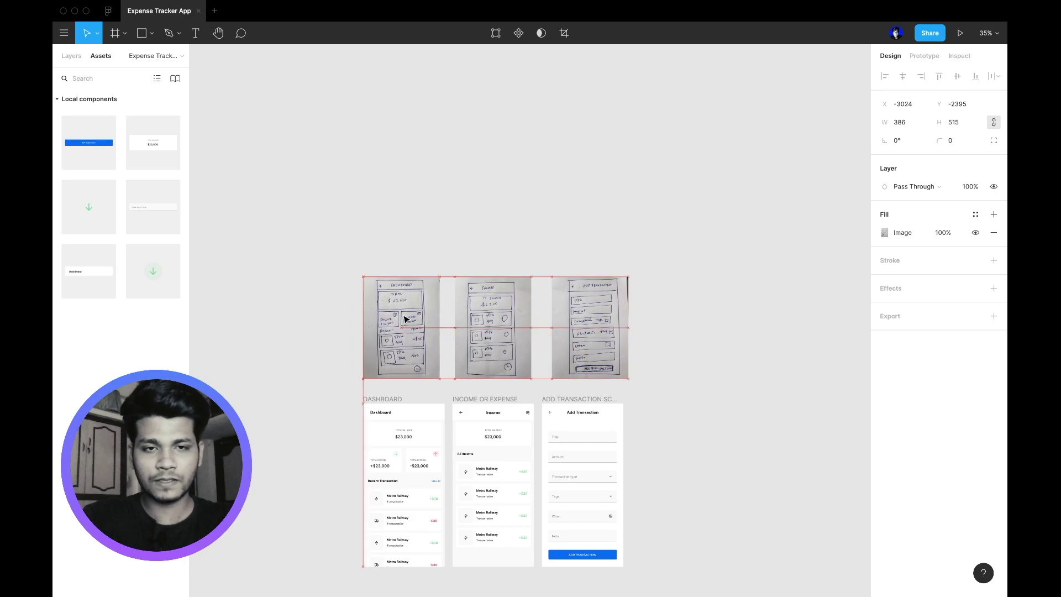
pyautogui.click(472, 215)
# - Hide the interface and compare the Dashboard, Income and Add Transaction screens with their wireframe photos
pyautogui.scroll(5, 472, 216)
pyautogui.hscroll(-2, 472, 215)
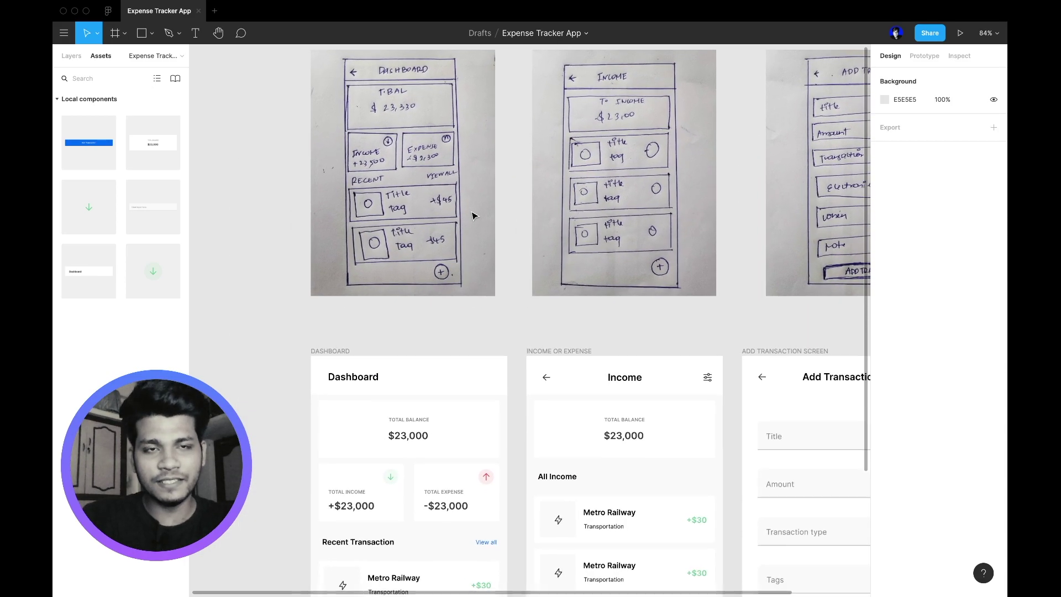
pyautogui.scroll(-5, 472, 215)
pyautogui.scroll(5, 453, 235)
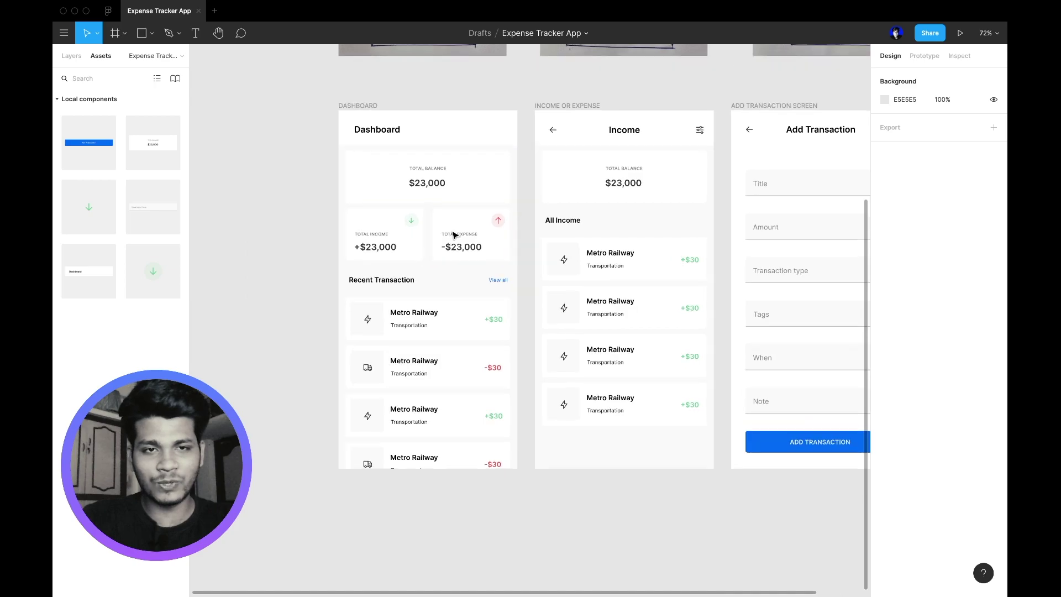
pyautogui.scroll(1, 453, 235)
pyautogui.hscroll(1, 453, 235)
pyautogui.press('super+backslash')
pyautogui.scroll(-5, 453, 234)
pyautogui.scroll(-3, 453, 234)
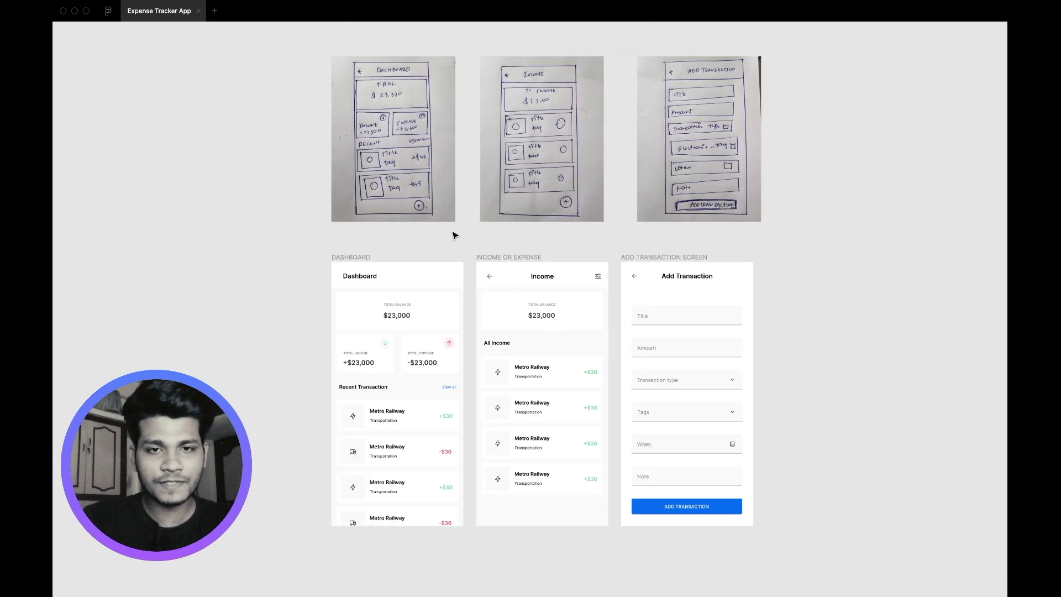
pyautogui.scroll(-2, 475, 255)
pyautogui.scroll(5, 476, 255)
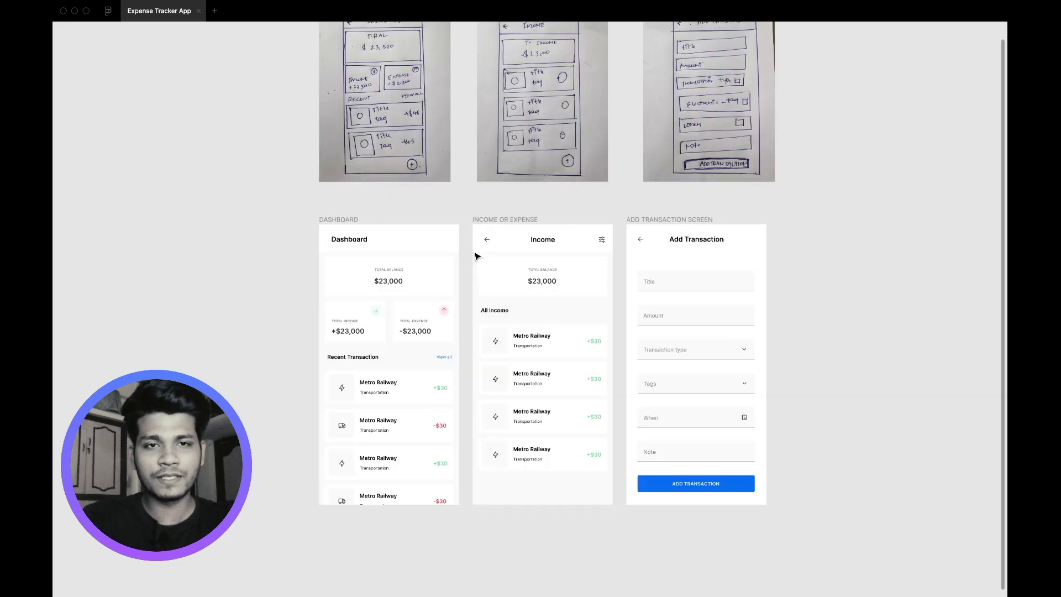
pyautogui.scroll(-5, 475, 255)
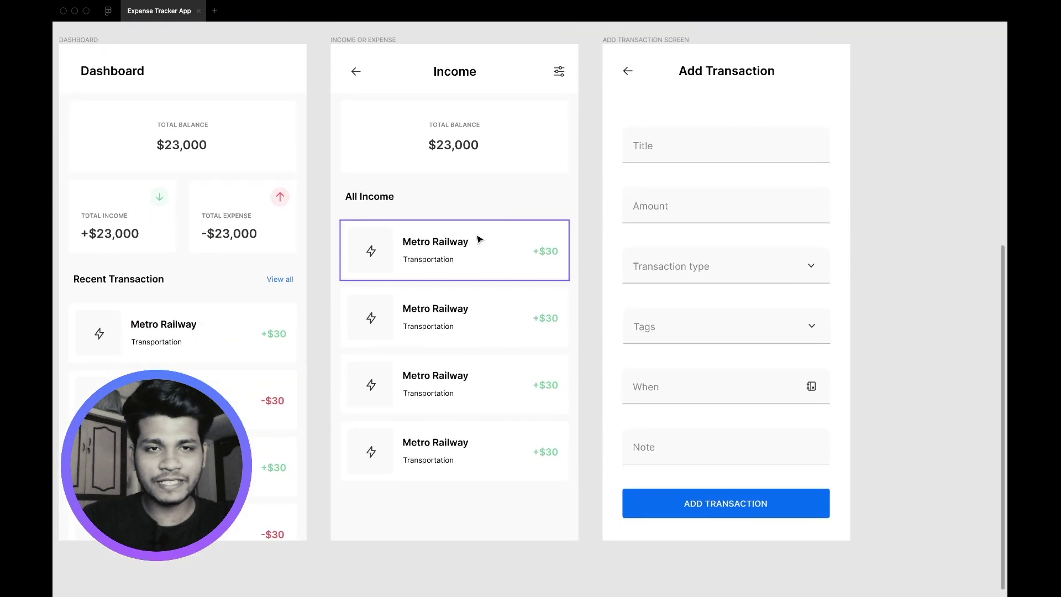
pyautogui.scroll(-2, 584, 361)
pyautogui.scroll(3, 585, 361)
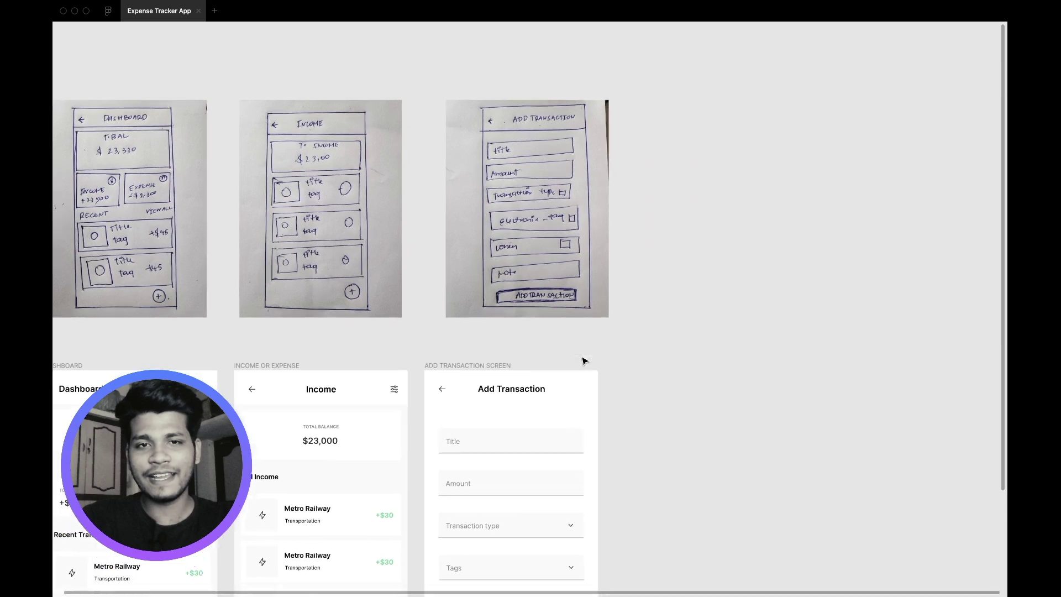
pyautogui.scroll(6, 584, 361)
pyautogui.scroll(-3, 585, 361)
pyautogui.scroll(-5, 585, 361)
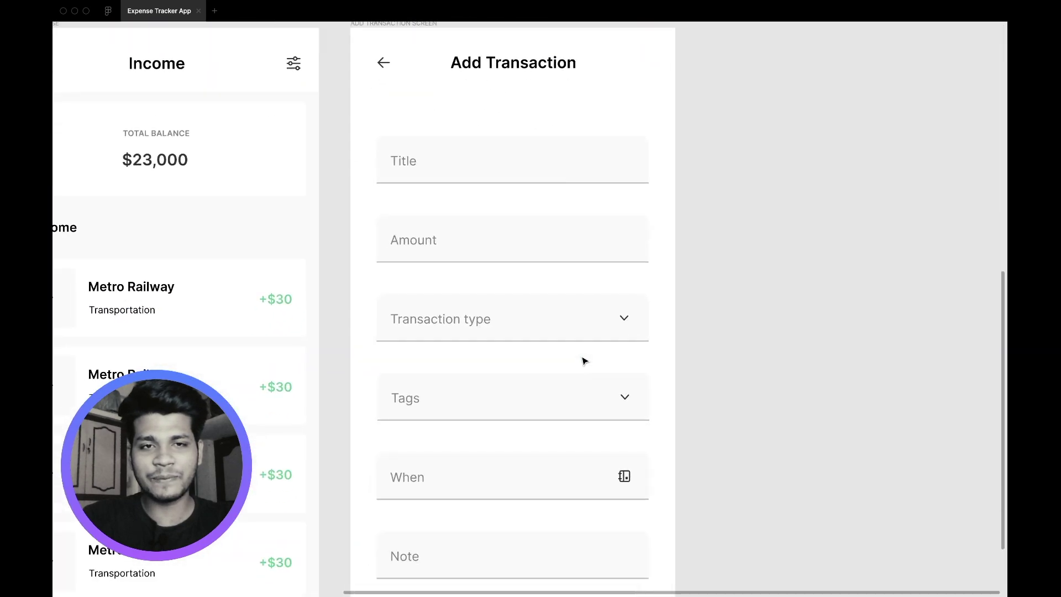
# - Move the six input fields on the Add Transaction screen up, closer to the screen title
pyautogui.scroll(-1, 584, 361)
pyautogui.scroll(-2, 584, 361)
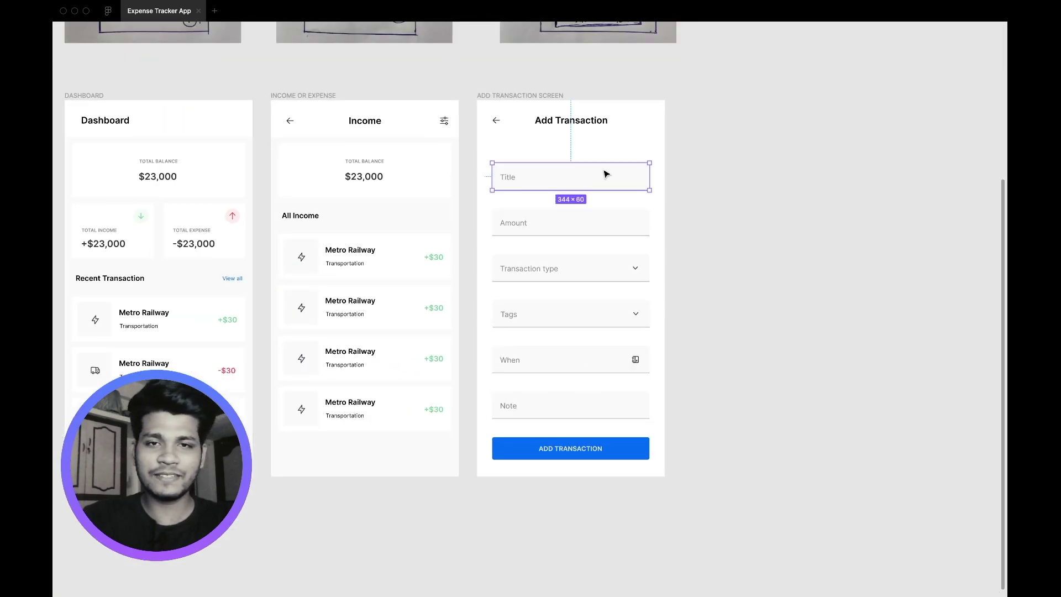
pyautogui.keyDown('shift'); pyautogui.click(618, 271); pyautogui.keyUp('shift')
pyautogui.keyDown('shift'); pyautogui.click(616, 309); pyautogui.keyUp('shift')
pyautogui.keyDown('shift'); pyautogui.click(615, 401); pyautogui.keyUp('shift')
pyautogui.moveTo(615, 358); pyautogui.dragTo(615, 347)
# - Shift all six Add Transaction input fields slightly sideways so they line up with the Add Transaction button
pyautogui.click(615, 346)
pyautogui.click(615, 394)
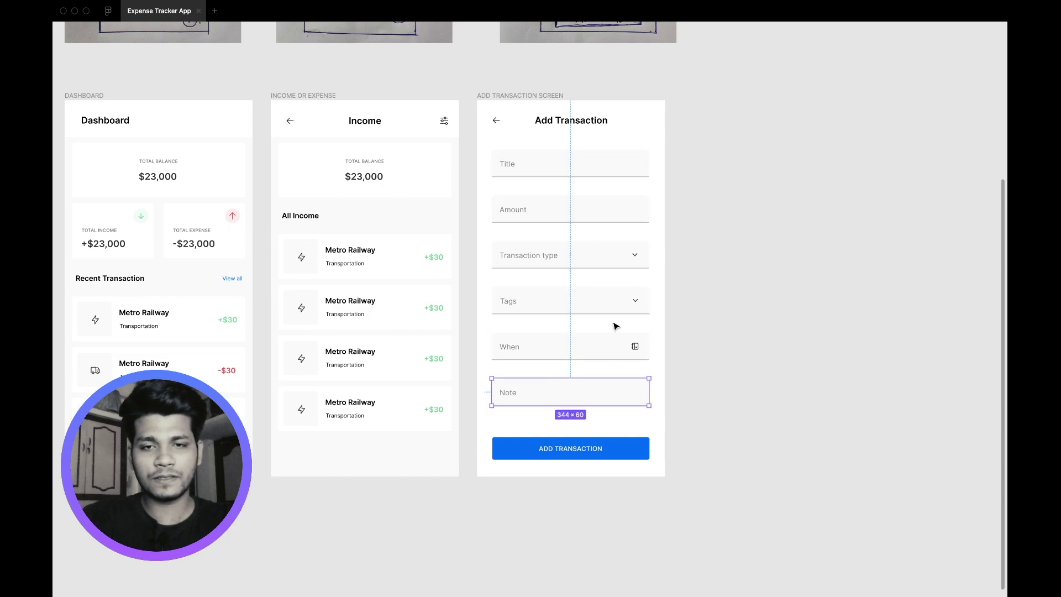
pyautogui.keyDown('shift'); pyautogui.click(615, 312); pyautogui.keyUp('shift')
pyautogui.keyDown('shift'); pyautogui.click(615, 257); pyautogui.keyUp('shift')
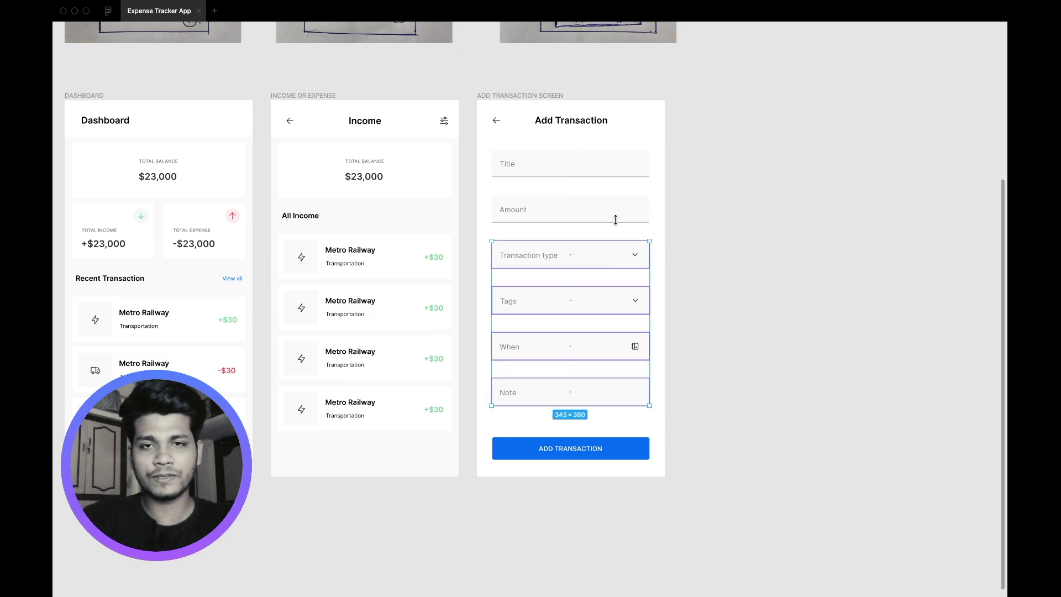
pyautogui.keyDown('shift'); pyautogui.click(625, 223); pyautogui.keyUp('shift')
pyautogui.keyDown('shift'); pyautogui.click(621, 164); pyautogui.keyUp('shift')
pyautogui.moveTo(621, 164); pyautogui.dragTo(625, 166)
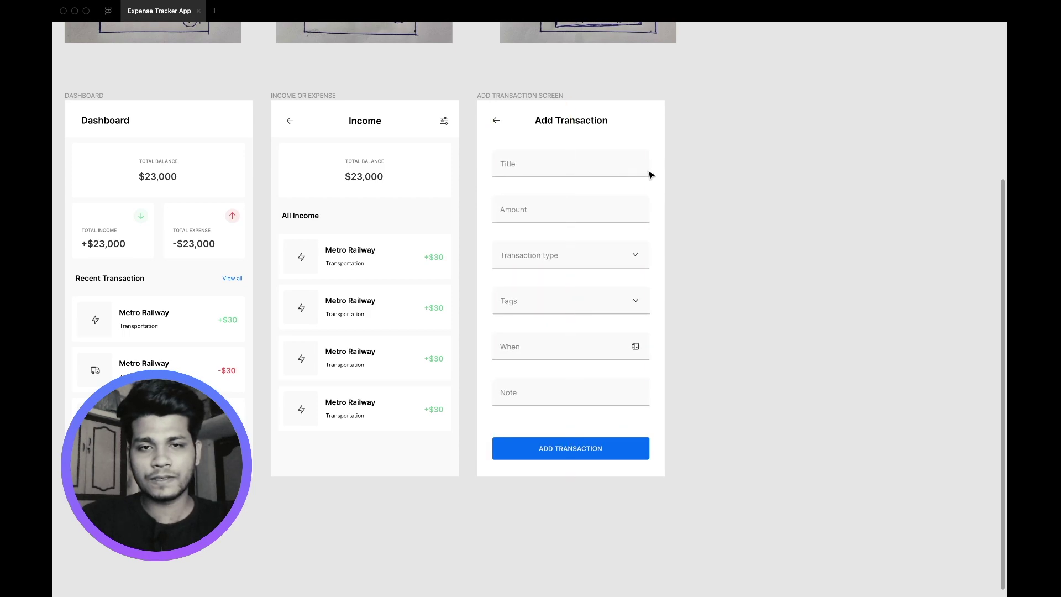
# - Duplicate the Dashboard, Income and Add Transaction screens and place the copies directly below the originals
pyautogui.scroll(-5, 727, 210)
pyautogui.scroll(5, 663, 346)
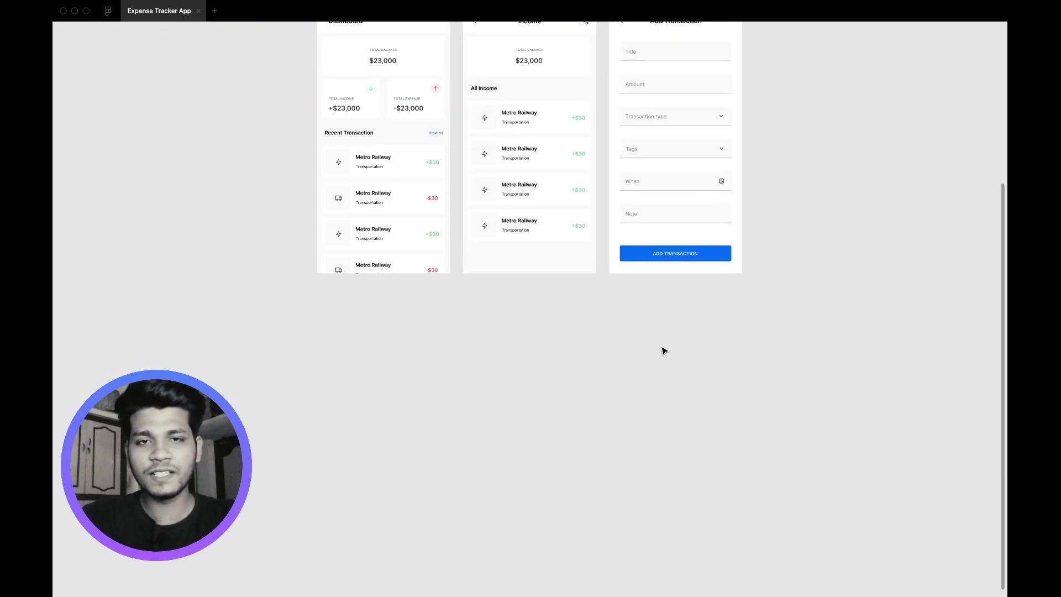
pyautogui.scroll(-5, 661, 350)
pyautogui.scroll(2, 652, 331)
pyautogui.click(467, 213)
pyautogui.keyDown('shift'); pyautogui.click(551, 214); pyautogui.keyUp('shift')
pyautogui.keyDown('shift'); pyautogui.click(633, 215); pyautogui.keyUp('shift')
pyautogui.hotkey('ctrl', 'd')
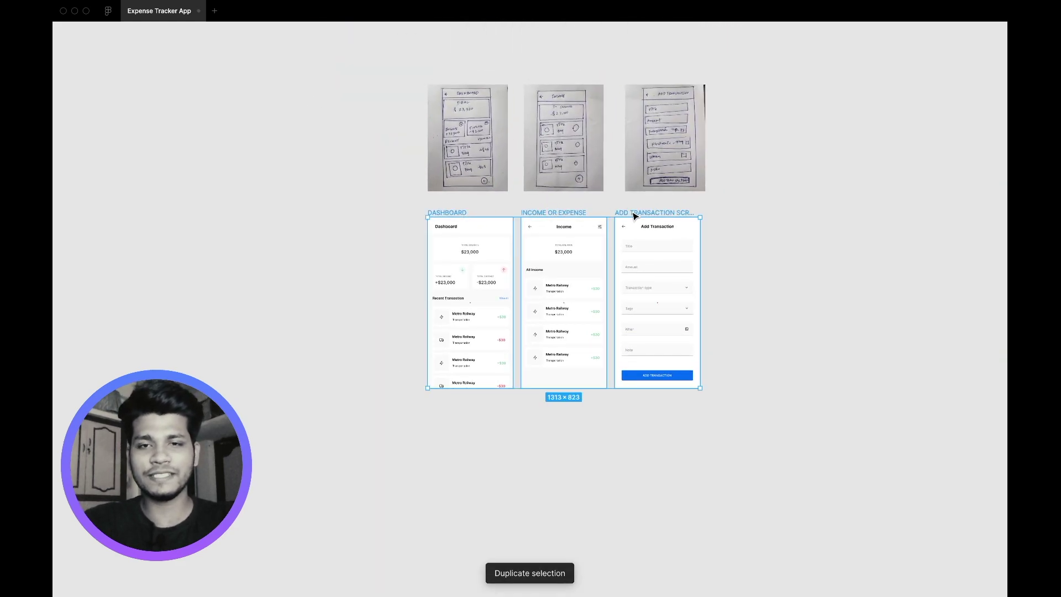
pyautogui.moveTo(658, 287); pyautogui.dragTo(658, 486)
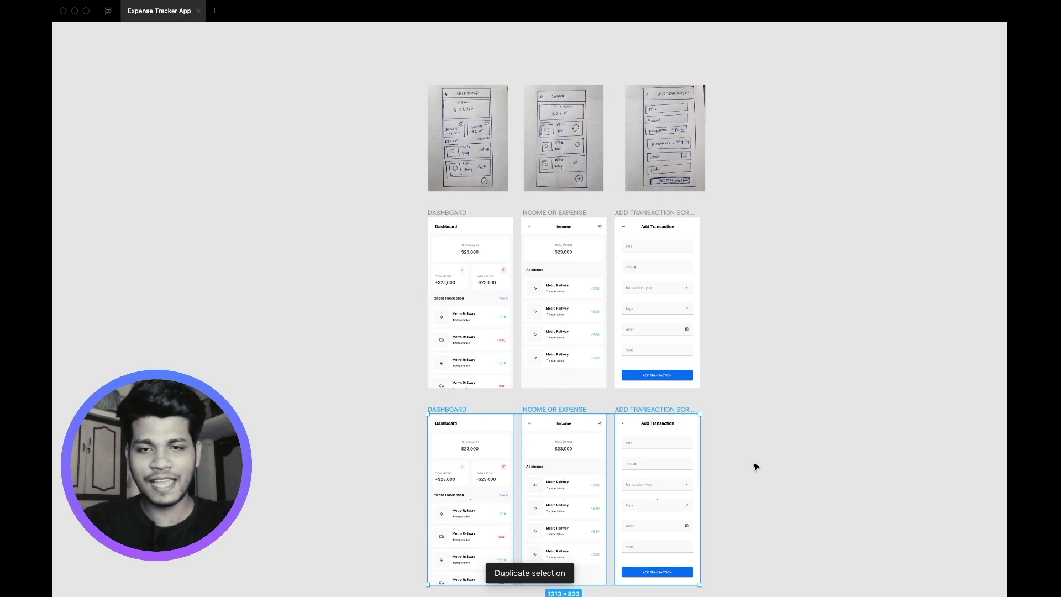
# - Show the interface again and set the duplicated Dashboard's total balance, income and expense cards to night UI mode
pyautogui.click(753, 464)
pyautogui.scroll(-5, 740, 447)
pyautogui.scroll(5, 675, 383)
pyautogui.hotkey('ctrl', '\\')
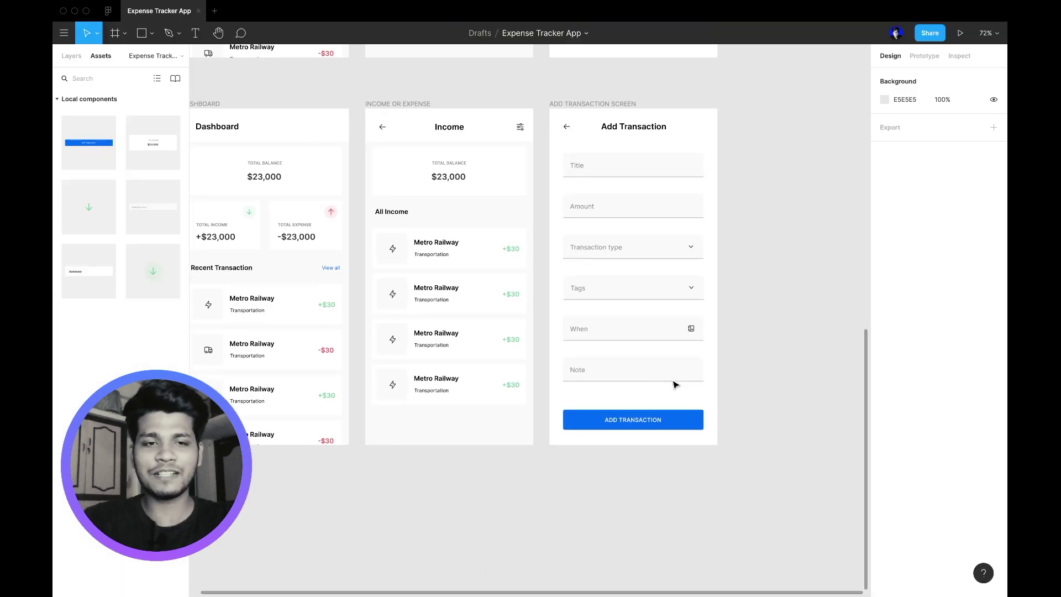
pyautogui.hscroll(-5, 498, 276)
pyautogui.click(350, 118)
pyautogui.keyDown('shift'); pyautogui.click(359, 182); pyautogui.keyUp('shift')
pyautogui.keyDown('shift'); pyautogui.click(436, 182); pyautogui.keyUp('shift')
pyautogui.click(937, 243)
pyautogui.click(940, 254)
# - Set the UI mode of the four transaction cards on the duplicated Dashboard to night
pyautogui.click(388, 271)
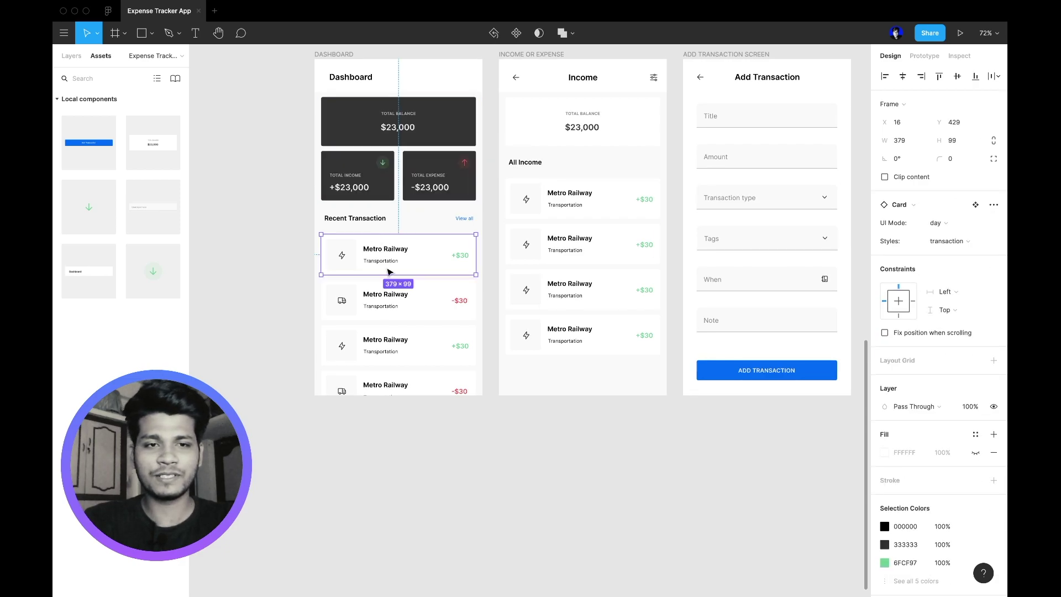
pyautogui.keyDown('shift'); pyautogui.click(398, 293); pyautogui.keyUp('shift')
pyautogui.keyDown('shift'); pyautogui.click(401, 340); pyautogui.keyUp('shift')
pyautogui.keyDown('shift'); pyautogui.click(411, 387); pyautogui.keyUp('shift')
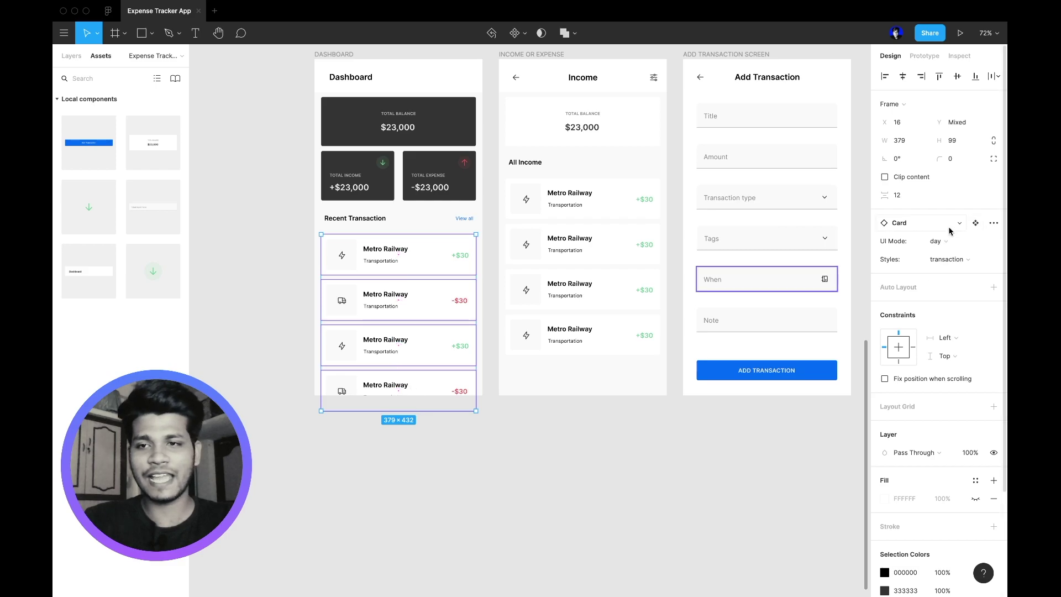
pyautogui.click(939, 241)
pyautogui.click(949, 253)
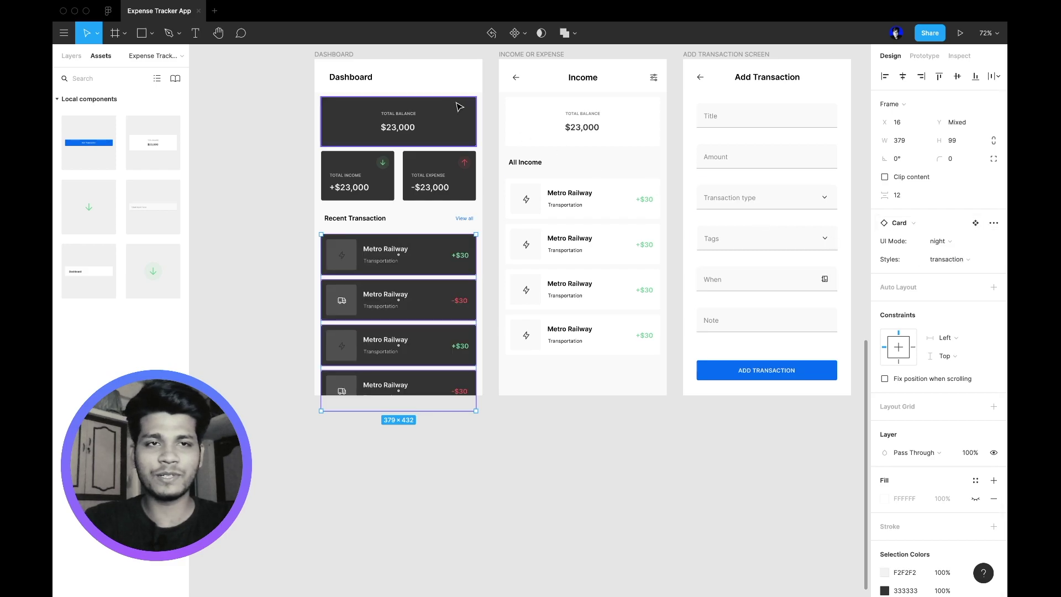
# - Set the duplicated Dashboard frame's fill colour to 121212
pyautogui.click(334, 54)
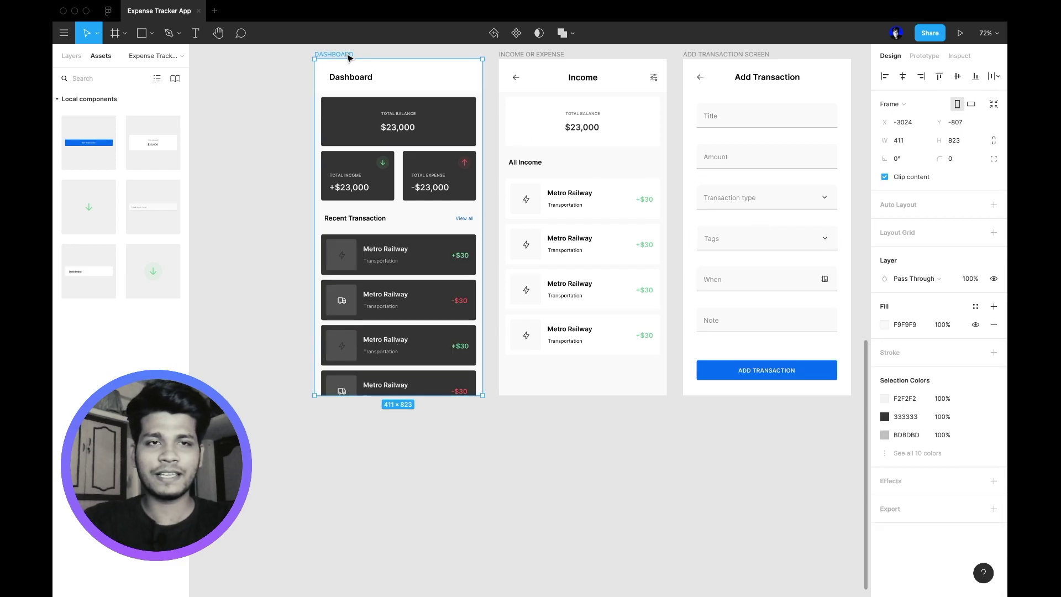
pyautogui.click(901, 326)
pyautogui.write('1212')
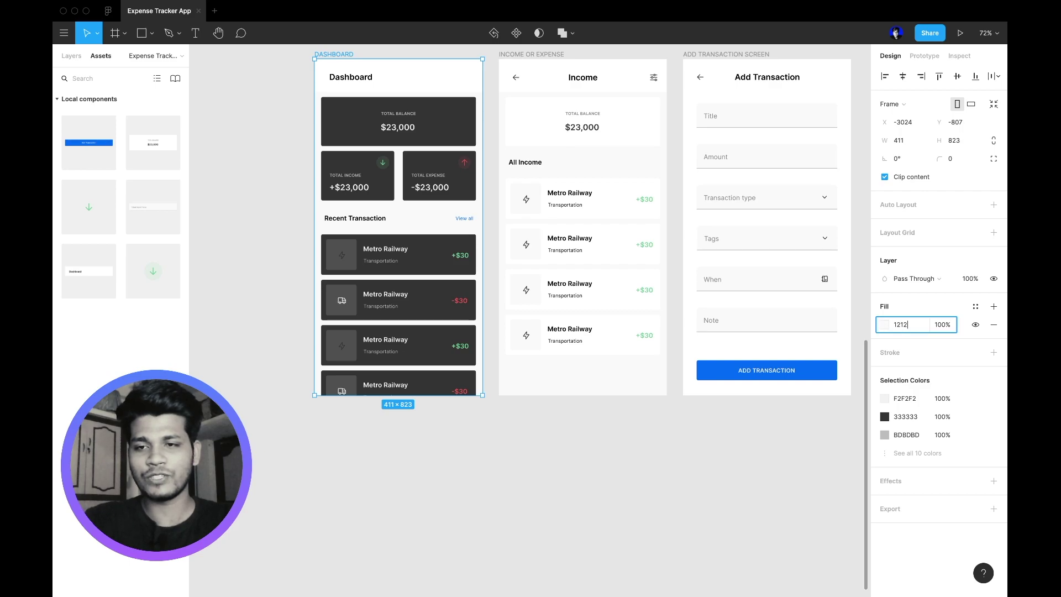
pyautogui.write('12')
pyautogui.press('Return')
pyautogui.click(352, 518)
pyautogui.scroll(2, 390, 115)
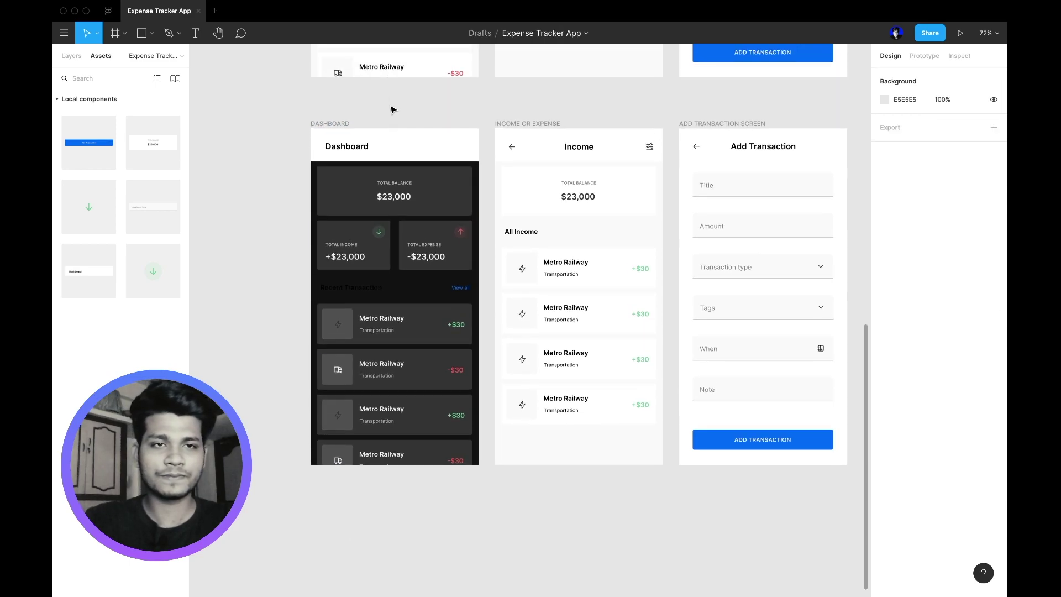
# - Go to the Dashboard toolbar's main component and duplicate its three variants below the originals within the Toolbar set
pyautogui.click(376, 136)
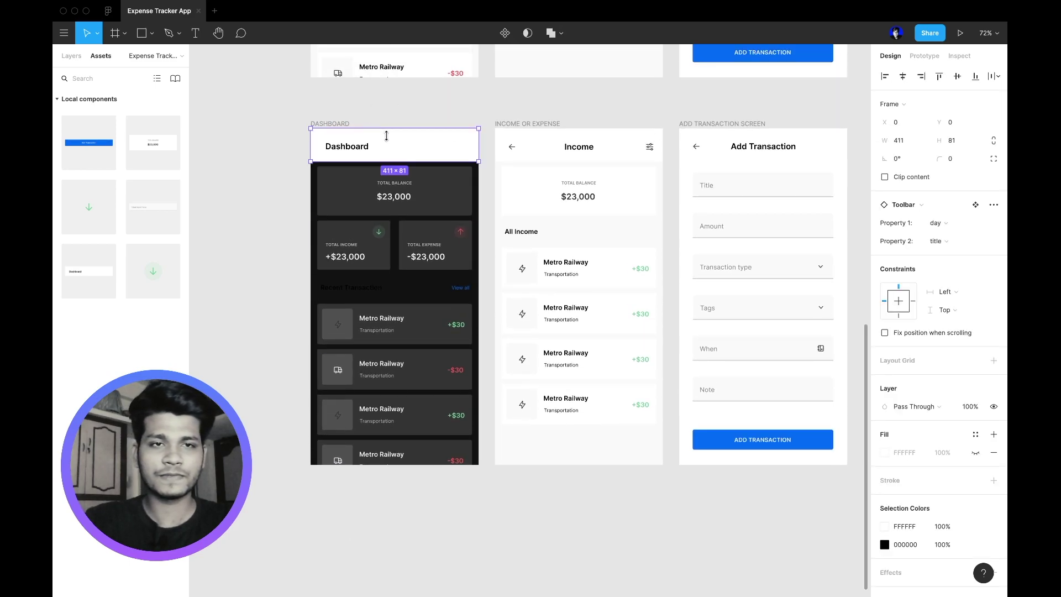
pyautogui.click(975, 205)
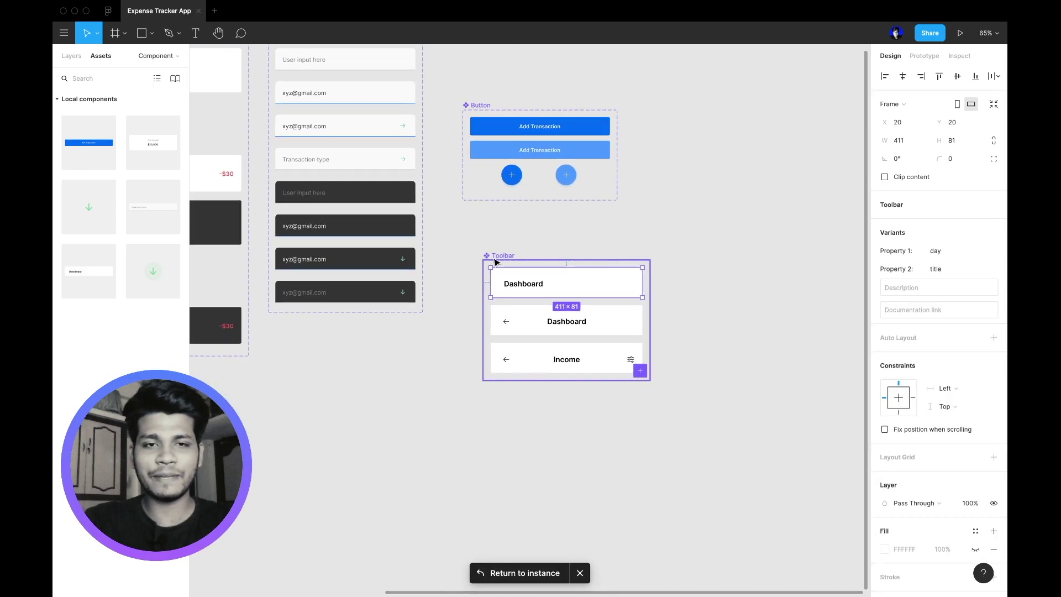
pyautogui.click(501, 261)
pyautogui.click(698, 376)
pyautogui.moveTo(688, 367); pyautogui.dragTo(570, 290)
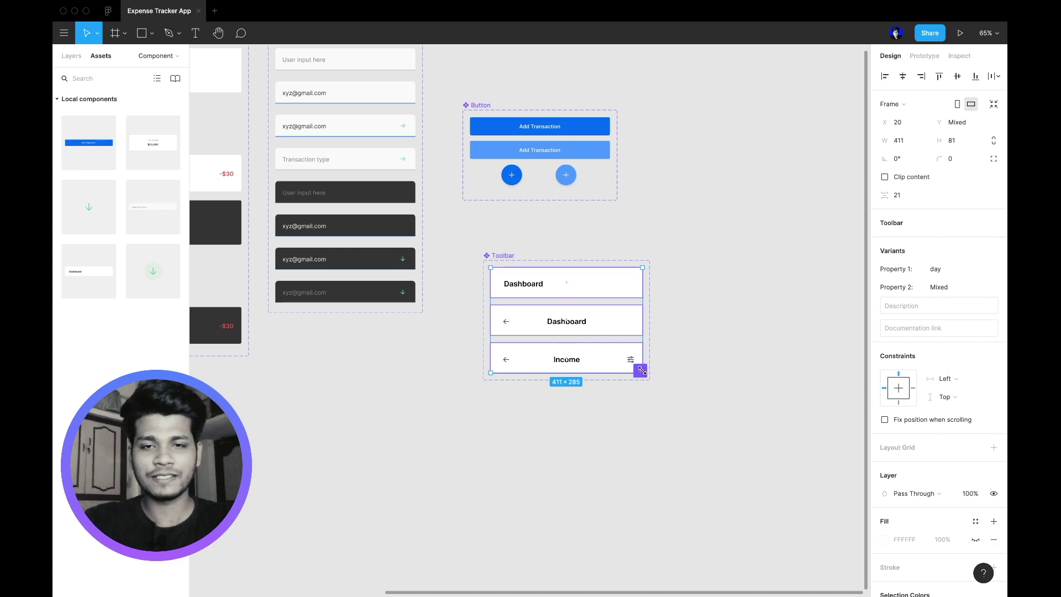
pyautogui.scroll(5, 642, 370)
pyautogui.click(647, 374)
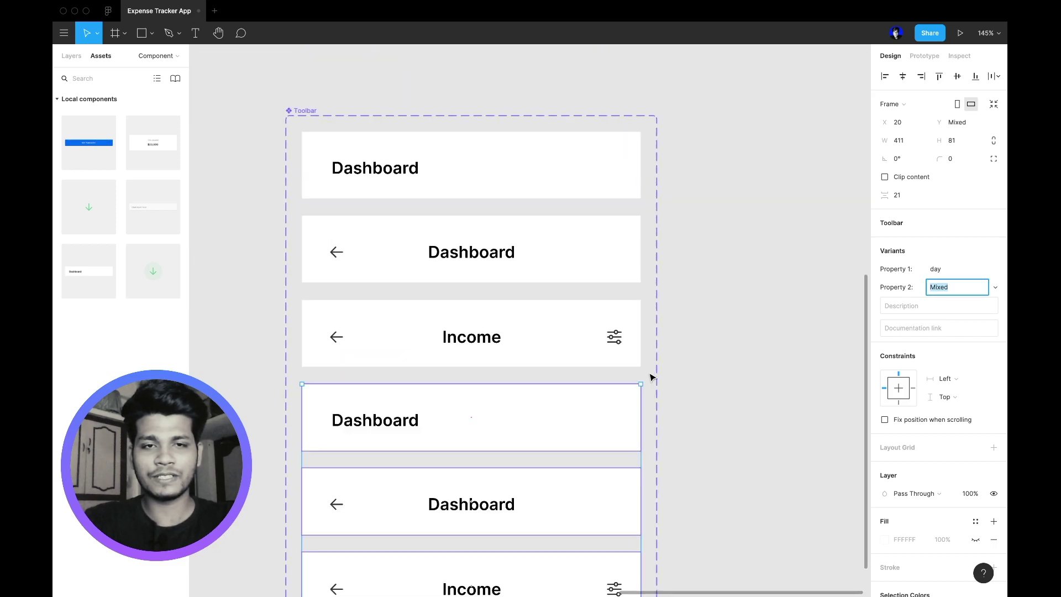
# - Set Property 1 of the three duplicated Toolbar variants to night
pyautogui.click(944, 268)
pyautogui.write('NIGH')
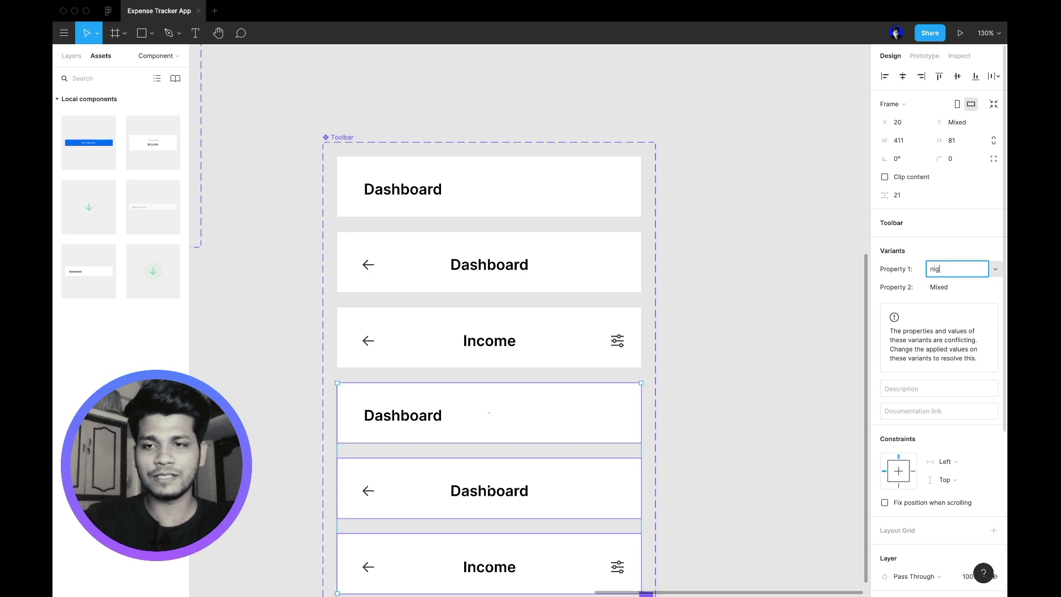
pyautogui.write('t')
pyautogui.press('Return')
pyautogui.click(721, 372)
# - Recolour the titles and icons of the three night Toolbar variants to F2F2F2
pyautogui.scroll(-3, 721, 373)
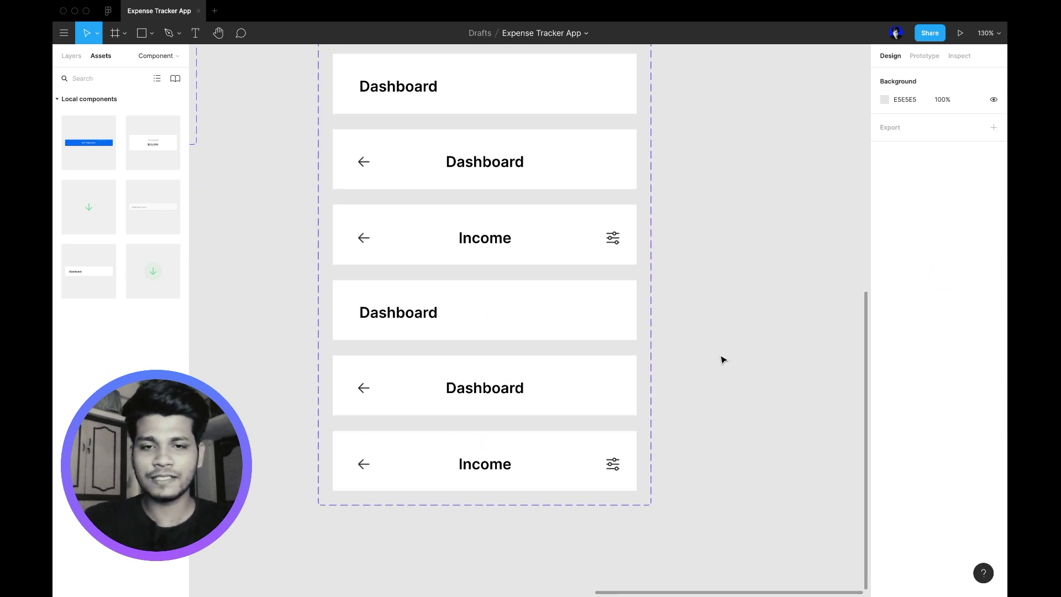
pyautogui.click(577, 277)
pyautogui.keyDown('shift'); pyautogui.click(588, 348); pyautogui.keyUp('shift')
pyautogui.keyDown('shift'); pyautogui.click(571, 416); pyautogui.keyUp('shift')
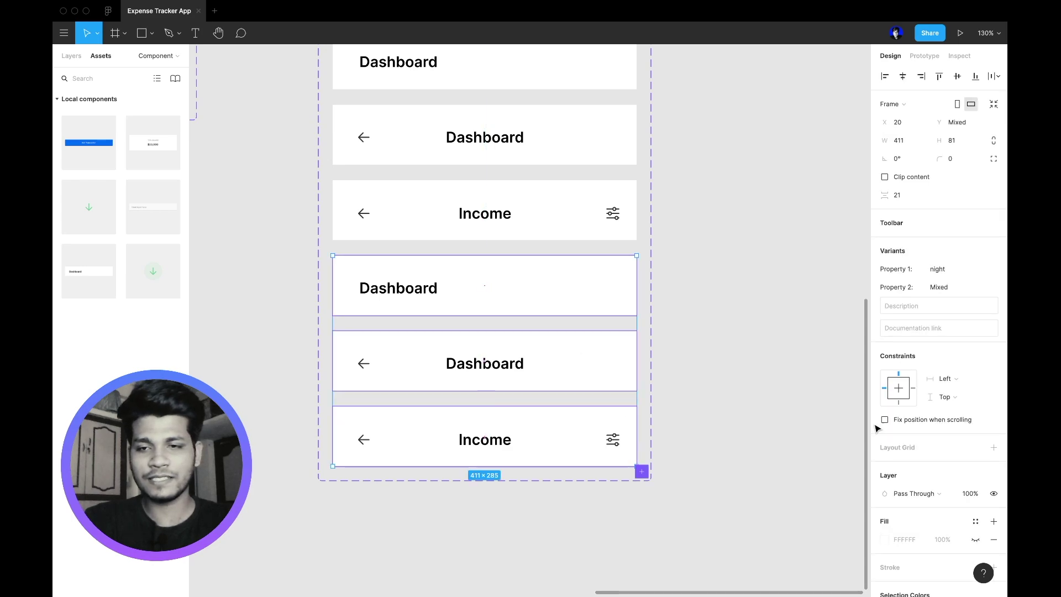
pyautogui.scroll(-1, 897, 446)
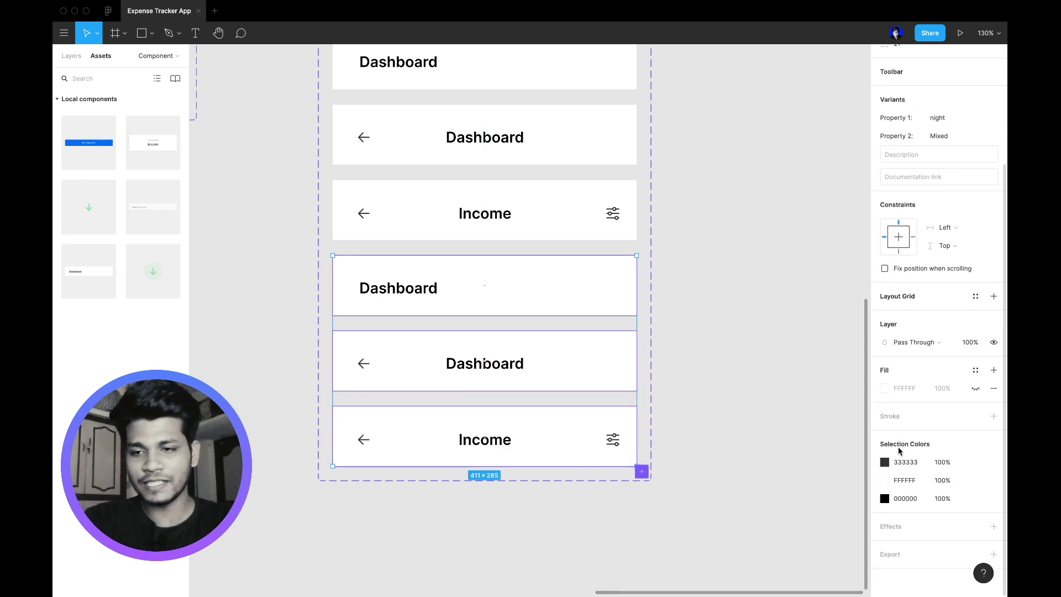
pyautogui.click(884, 498)
pyautogui.click(748, 539)
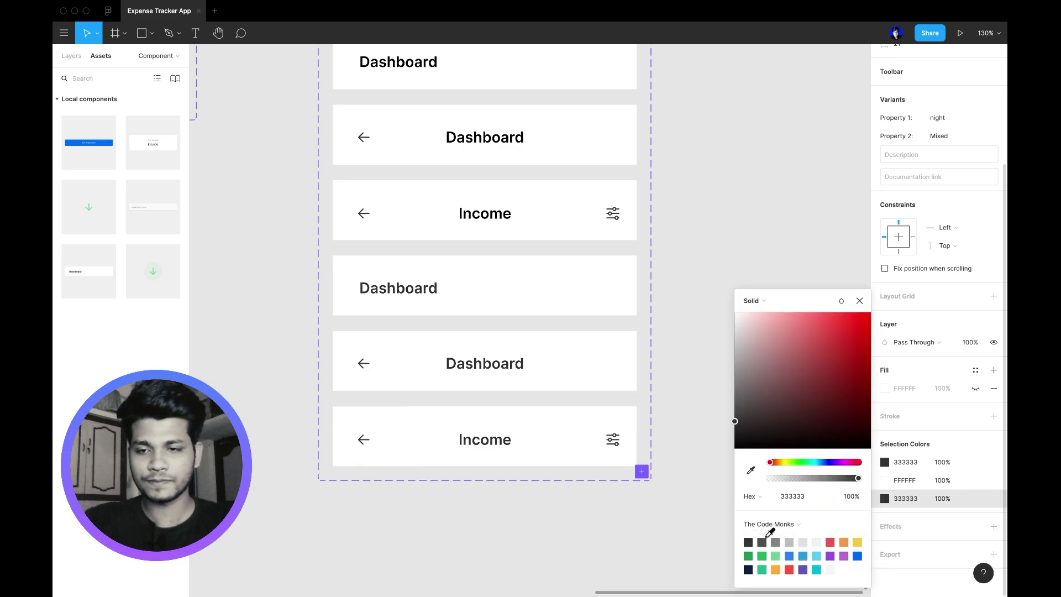
pyautogui.click(818, 540)
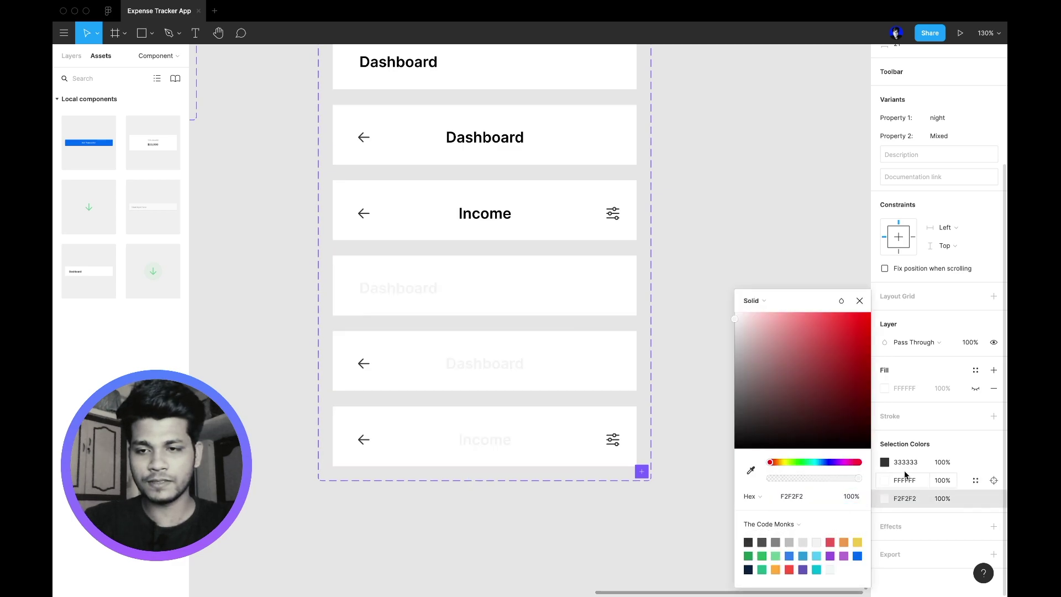
pyautogui.click(885, 464)
pyautogui.click(818, 540)
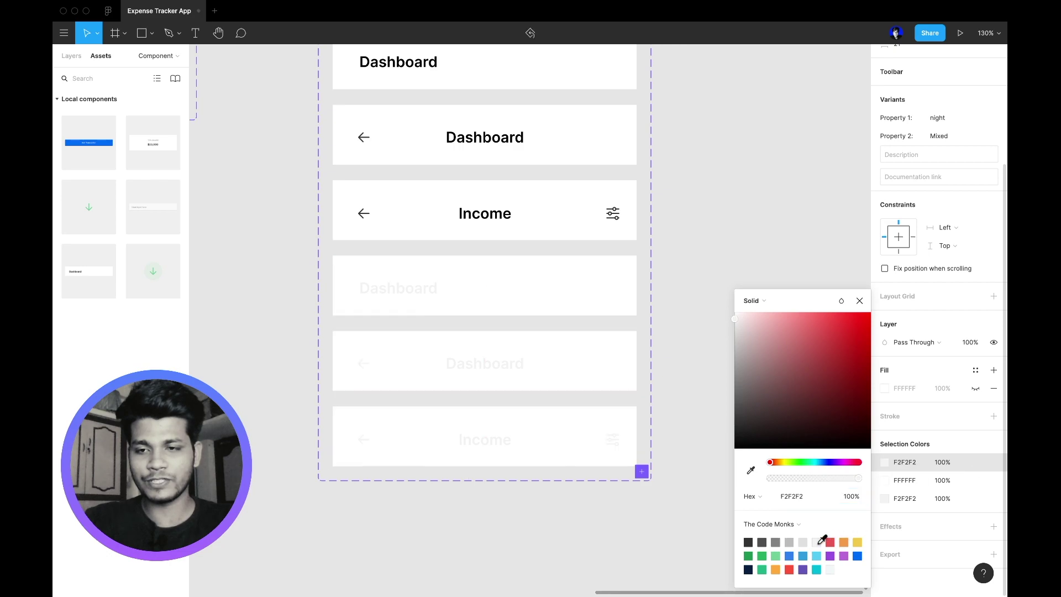
# - Change the background colour of the three night Toolbar variants to dark grey 333333
pyautogui.click(886, 479)
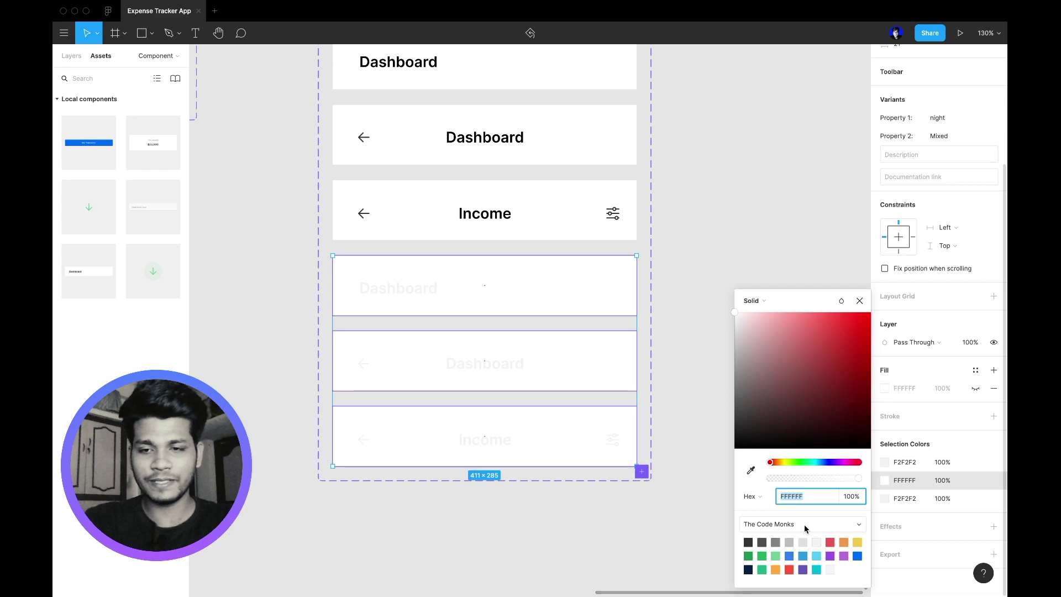
pyautogui.click(757, 543)
pyautogui.click(623, 540)
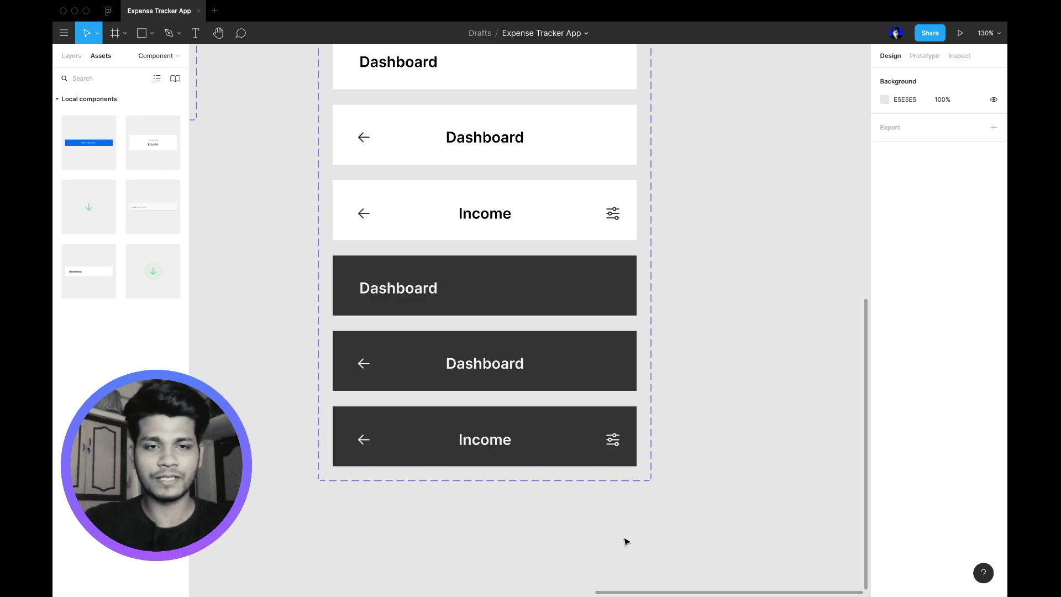
# - Return to the Expense Tracker App page and set Property 1 of the duplicated Dashboard's toolbar to night
pyautogui.scroll(-3, 623, 536)
pyautogui.click(71, 56)
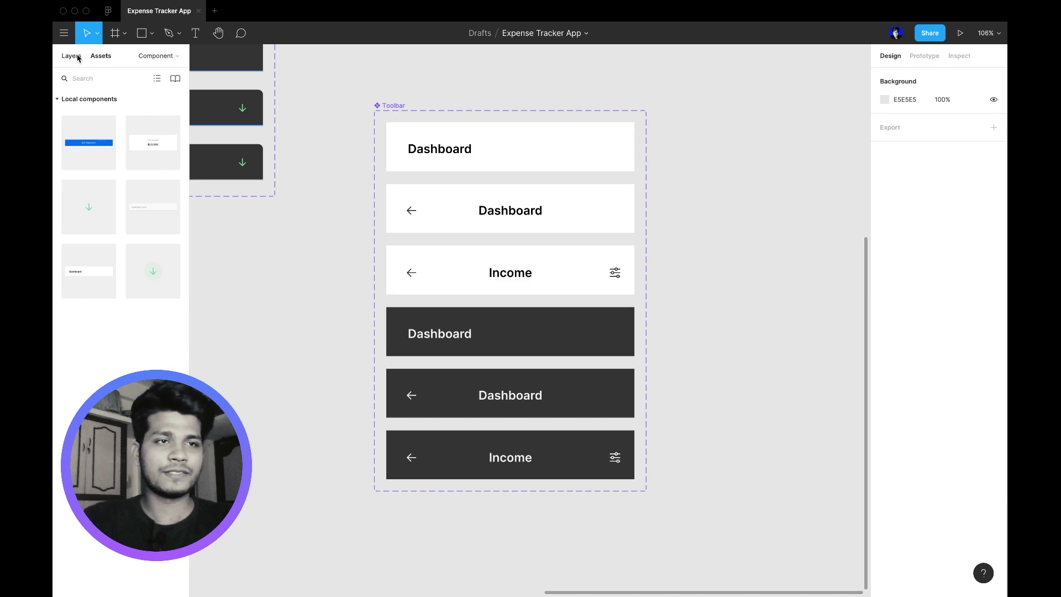
pyautogui.click(92, 97)
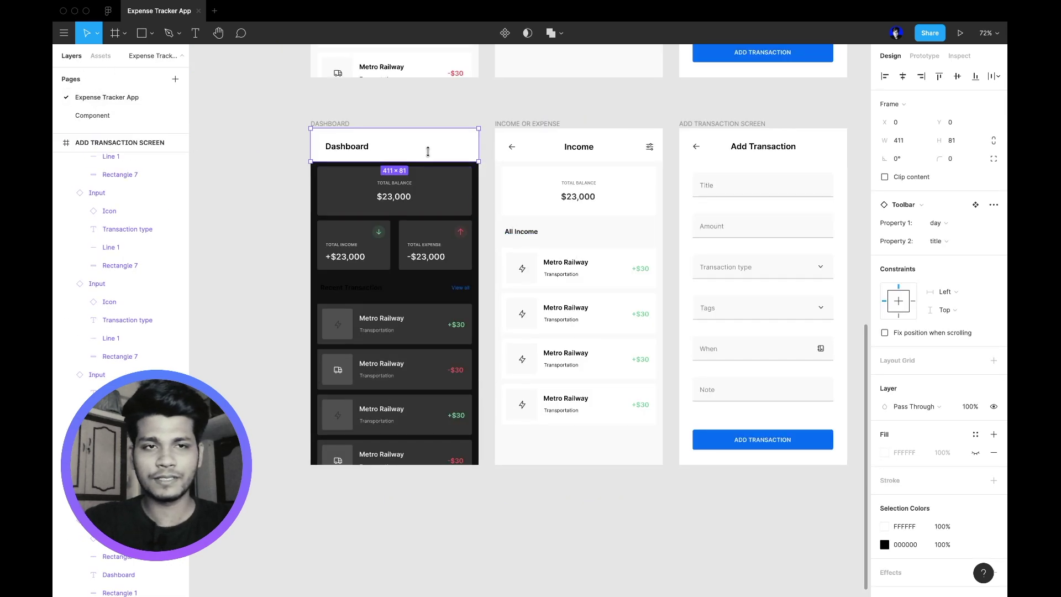
pyautogui.click(965, 223)
pyautogui.click(939, 234)
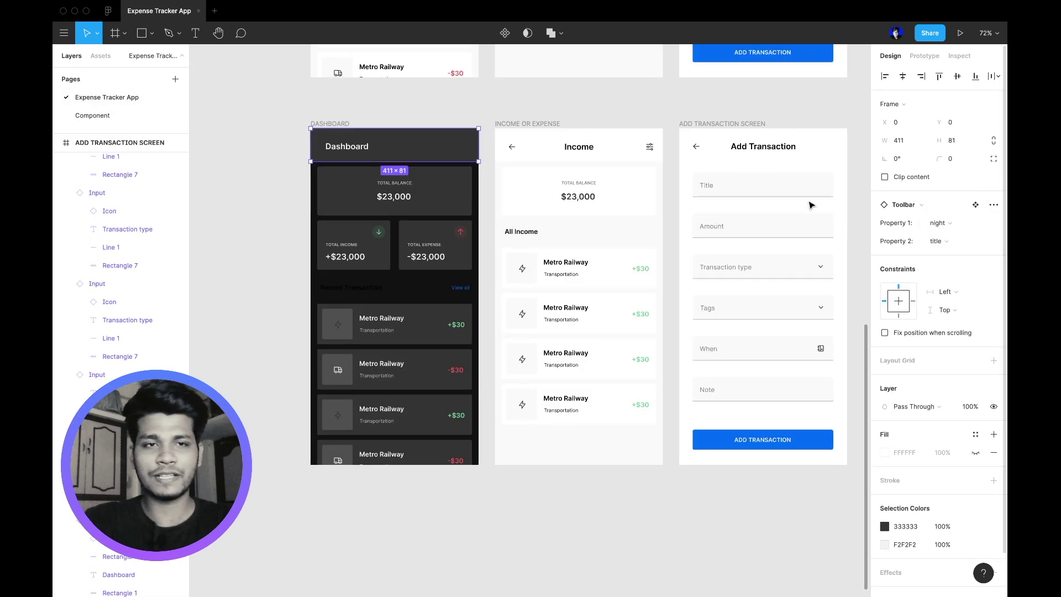
pyautogui.click(534, 105)
pyautogui.scroll(3, 452, 111)
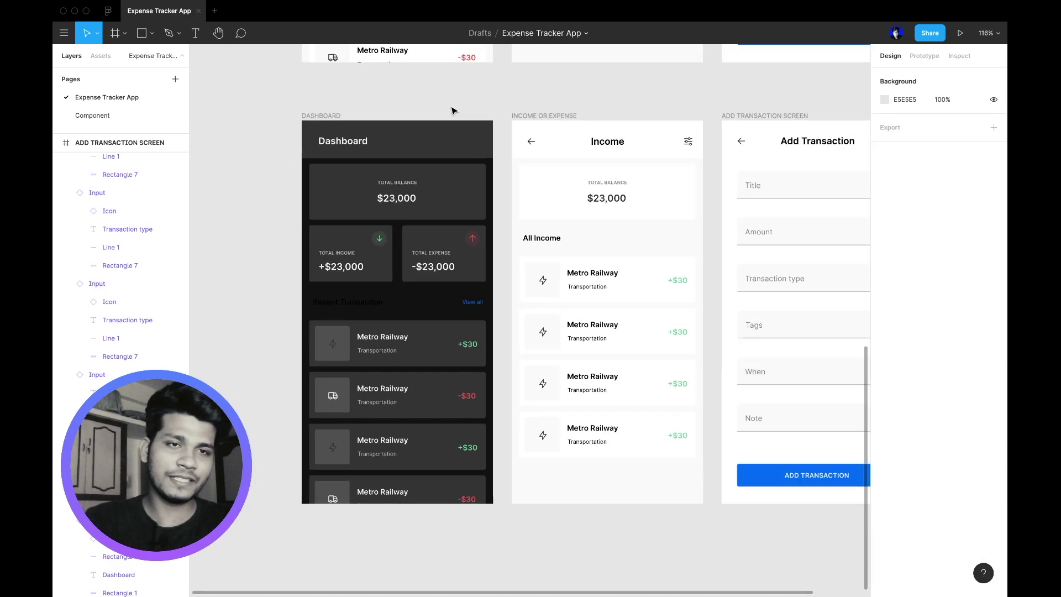
pyautogui.scroll(2, 453, 100)
pyautogui.scroll(-4, 454, 100)
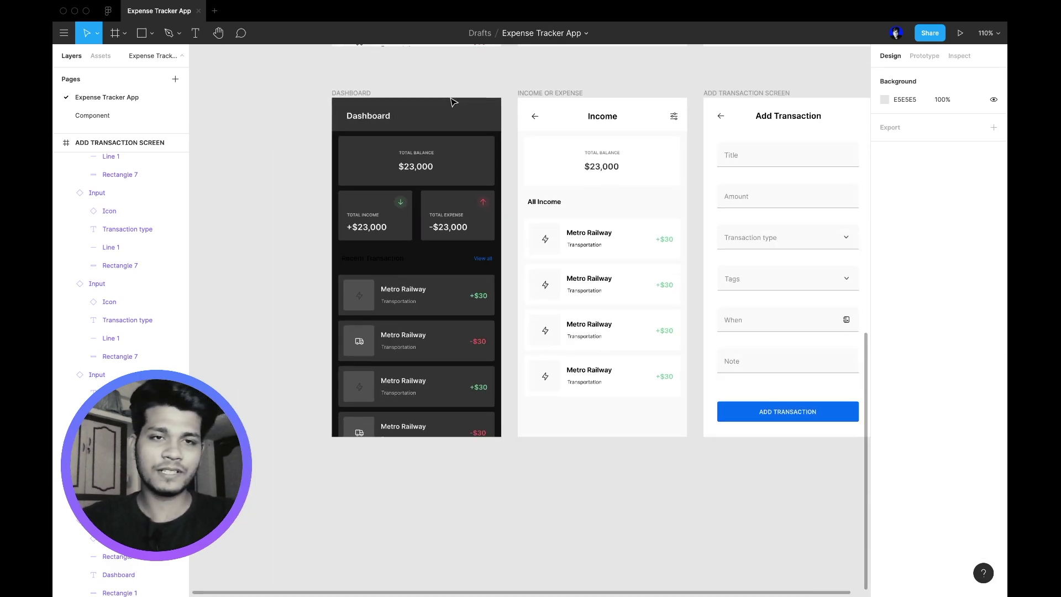
# - Open the main component of the night Dashboard's toolbar on the Component page
pyautogui.click(408, 119)
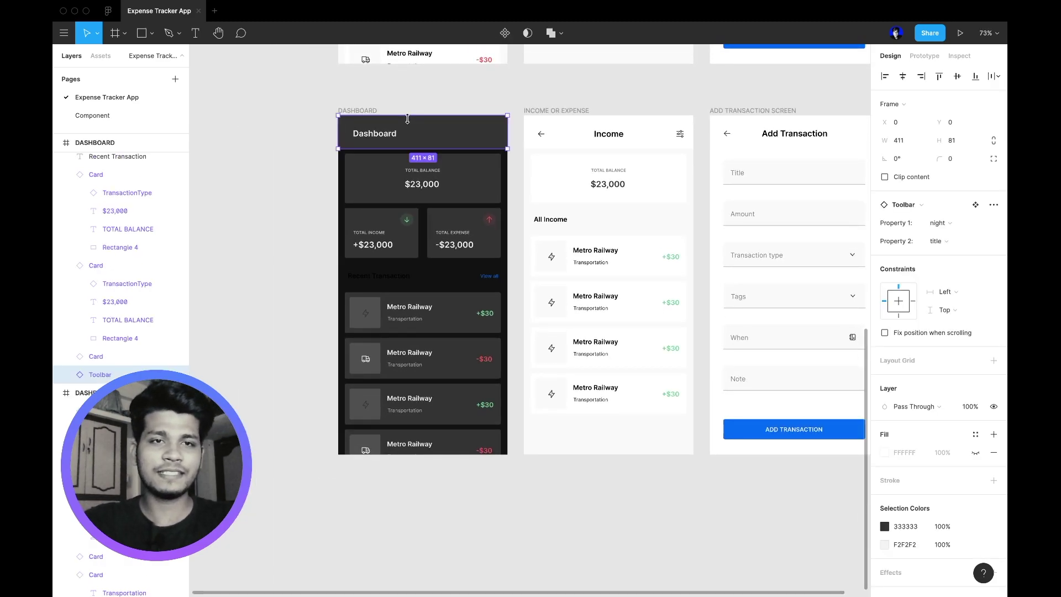
pyautogui.click(975, 204)
pyautogui.scroll(2, 658, 292)
pyautogui.hscroll(-3, 657, 292)
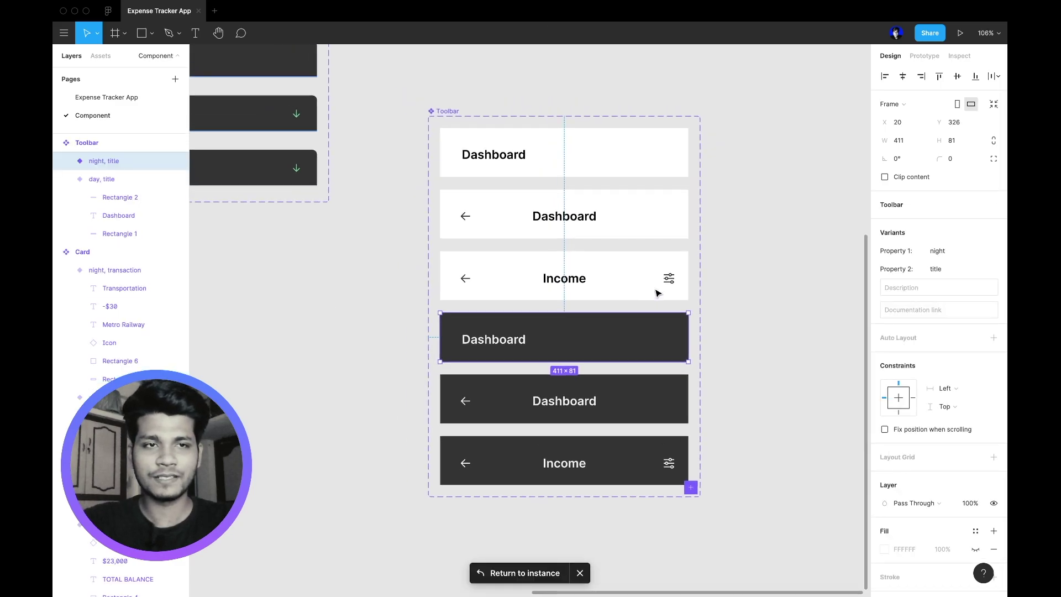
# - Change the background colour of the night total balance Card variant to dark blue 1F2732 and copy its hex code
pyautogui.click(490, 292)
pyautogui.scroll(-5, 491, 292)
pyautogui.scroll(-1, 490, 291)
pyautogui.hscroll(-1, 490, 291)
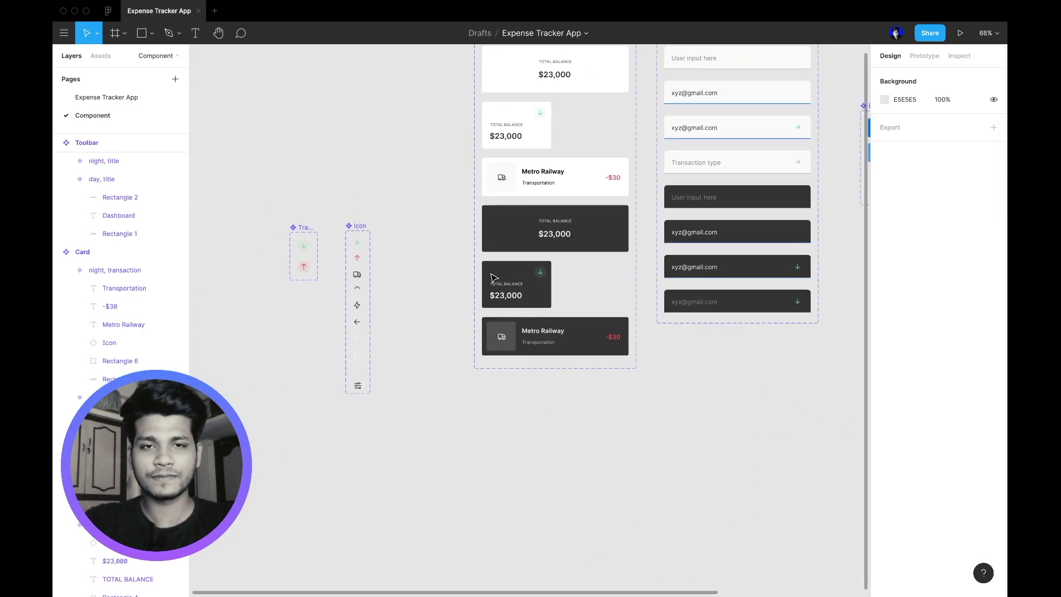
pyautogui.click(499, 250)
pyautogui.scroll(-3, 959, 314)
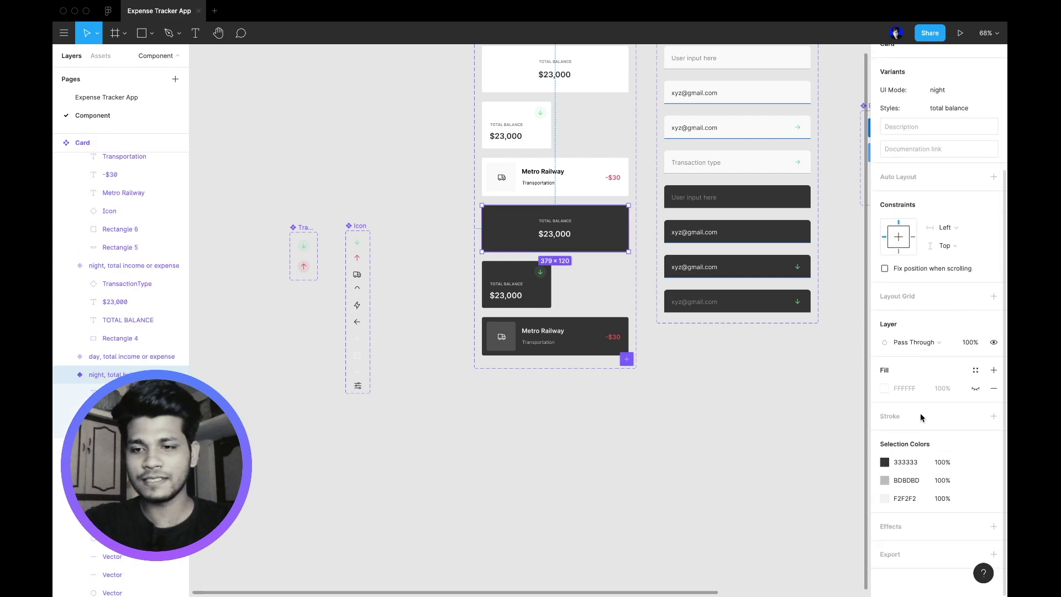
pyautogui.click(884, 462)
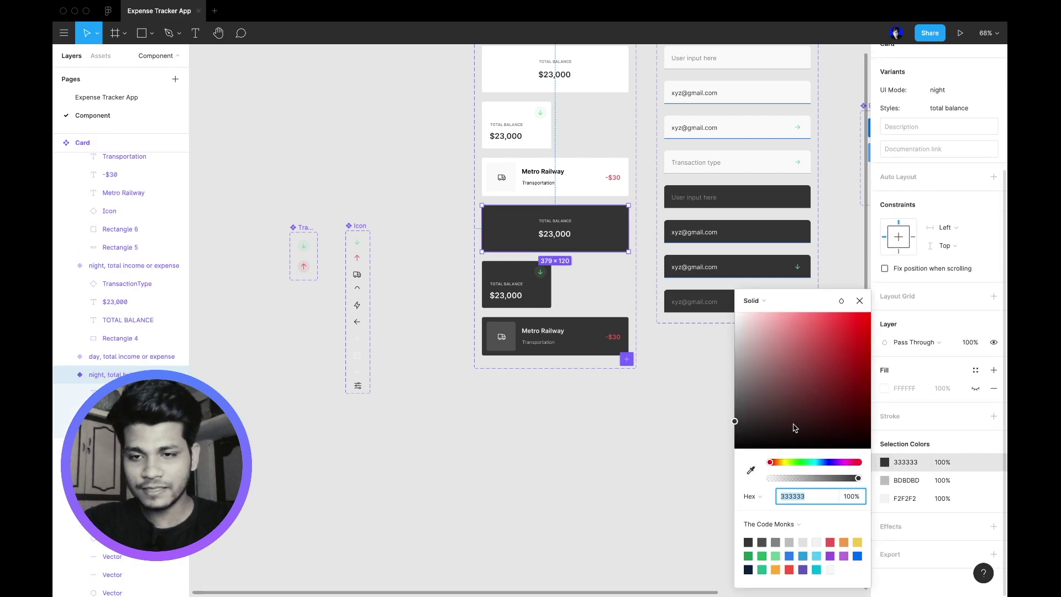
pyautogui.moveTo(793, 438); pyautogui.dragTo(821, 468)
pyautogui.click(857, 556)
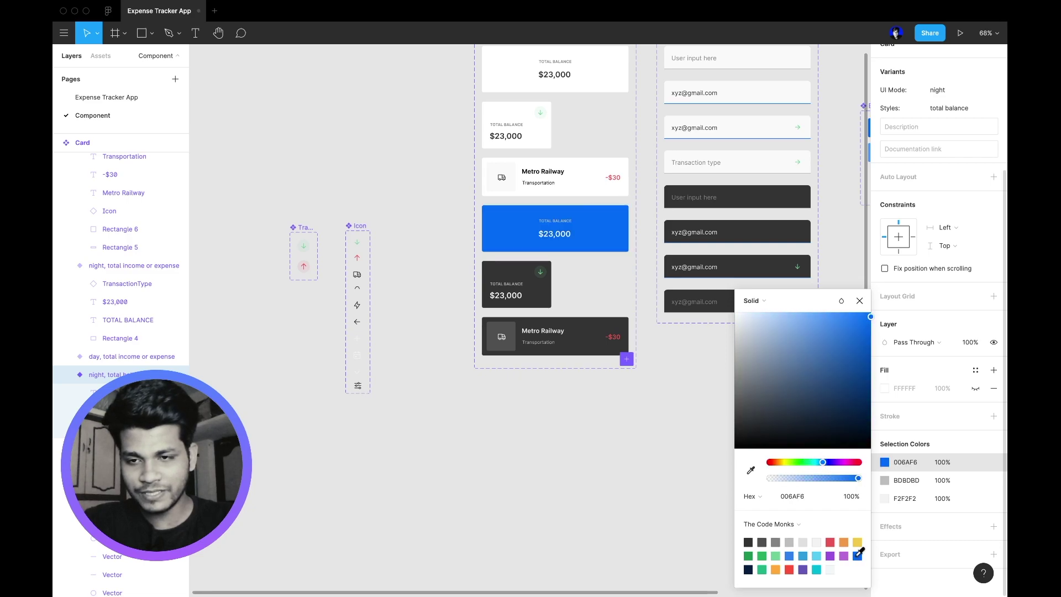
pyautogui.click(798, 428)
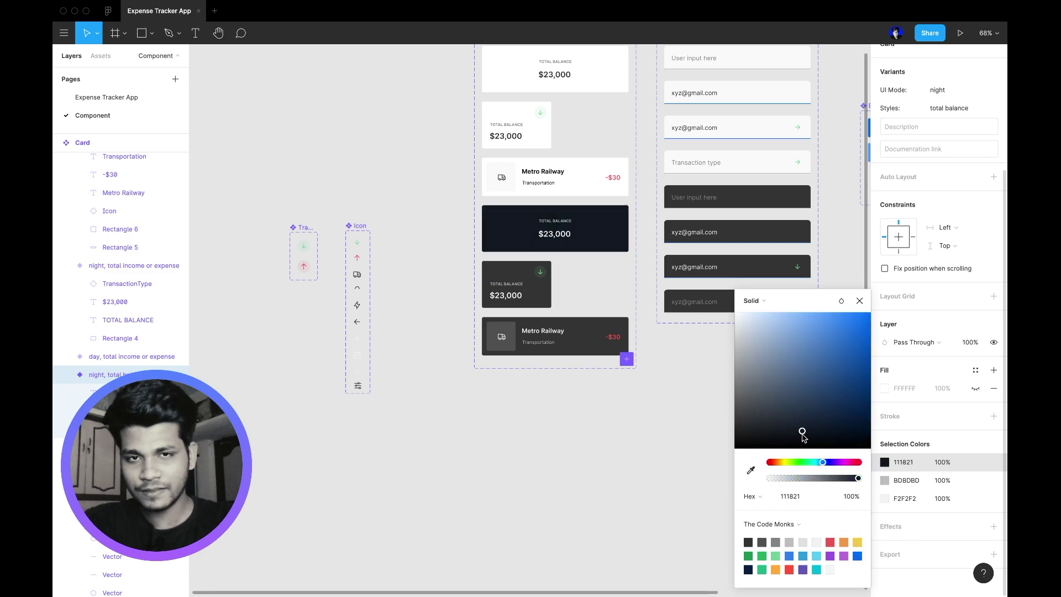
pyautogui.moveTo(802, 429); pyautogui.dragTo(792, 429)
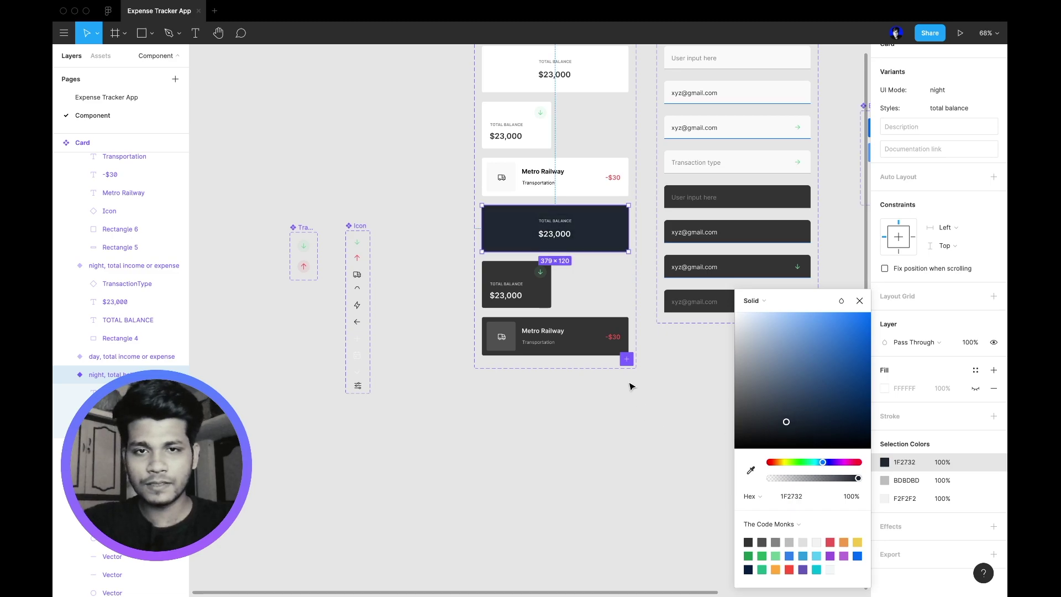
pyautogui.click(798, 498)
pyautogui.hotkey('ctrl', 'c')
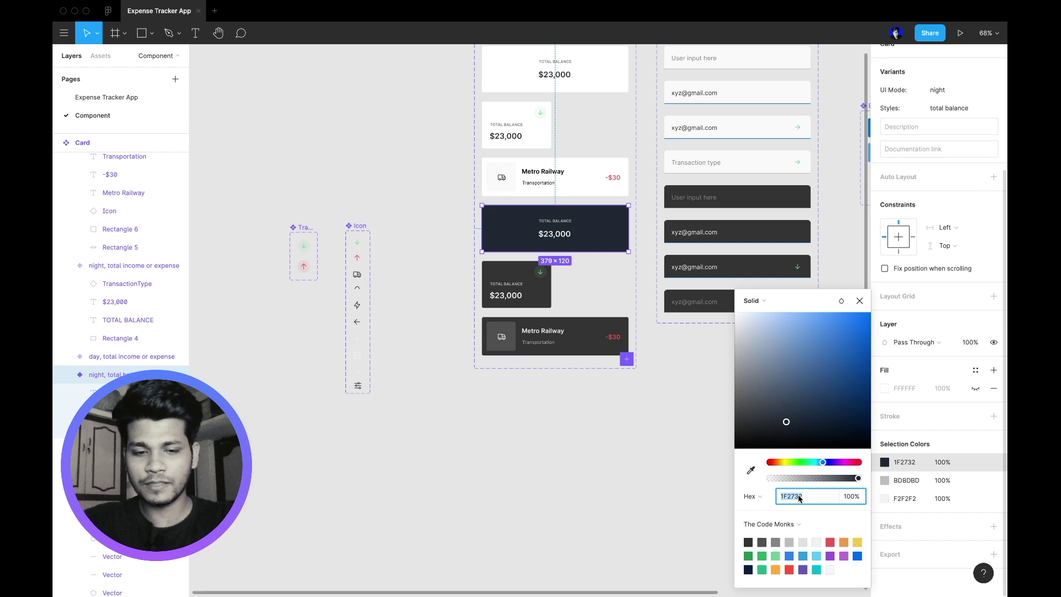
# - Change the 333333 background of the other two night Card variants and the four night Input variants to 1F2732
pyautogui.click(599, 497)
pyautogui.click(538, 305)
pyautogui.keyDown('shift'); pyautogui.click(580, 336); pyautogui.keyUp('shift')
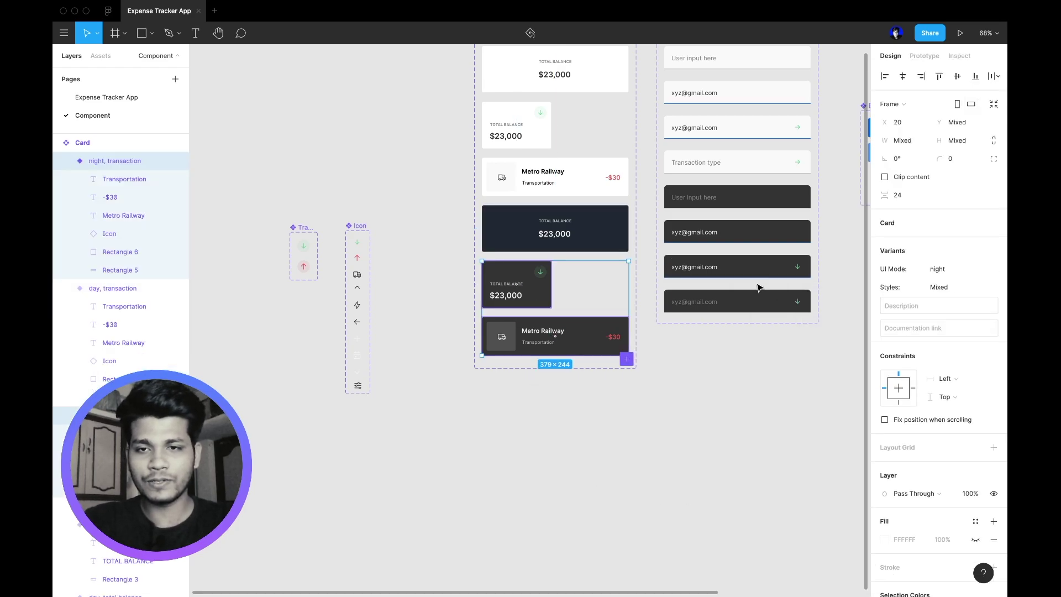
pyautogui.keyDown('shift'); pyautogui.click(761, 274); pyautogui.keyUp('shift')
pyautogui.keyDown('shift'); pyautogui.click(761, 298); pyautogui.keyUp('shift')
pyautogui.keyDown('shift'); pyautogui.click(761, 235); pyautogui.keyUp('shift')
pyautogui.keyDown('shift'); pyautogui.click(755, 197); pyautogui.keyUp('shift')
pyautogui.click(906, 498)
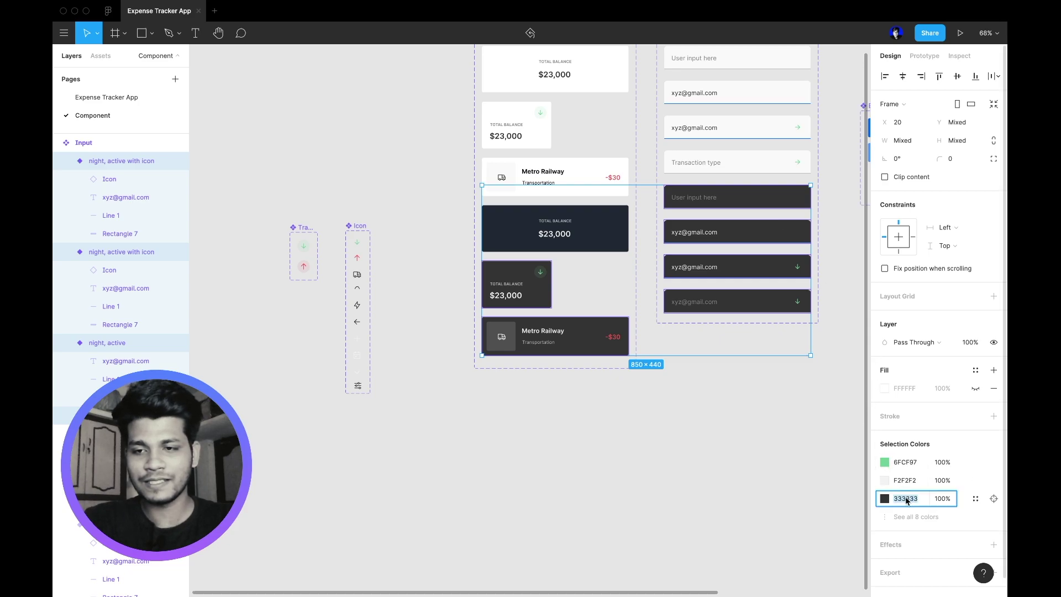
pyautogui.write('1F2732')
pyautogui.press('Return')
# - Change the background colour of the three night Toolbar variants to 1F2732
pyautogui.hscroll(10, 795, 459)
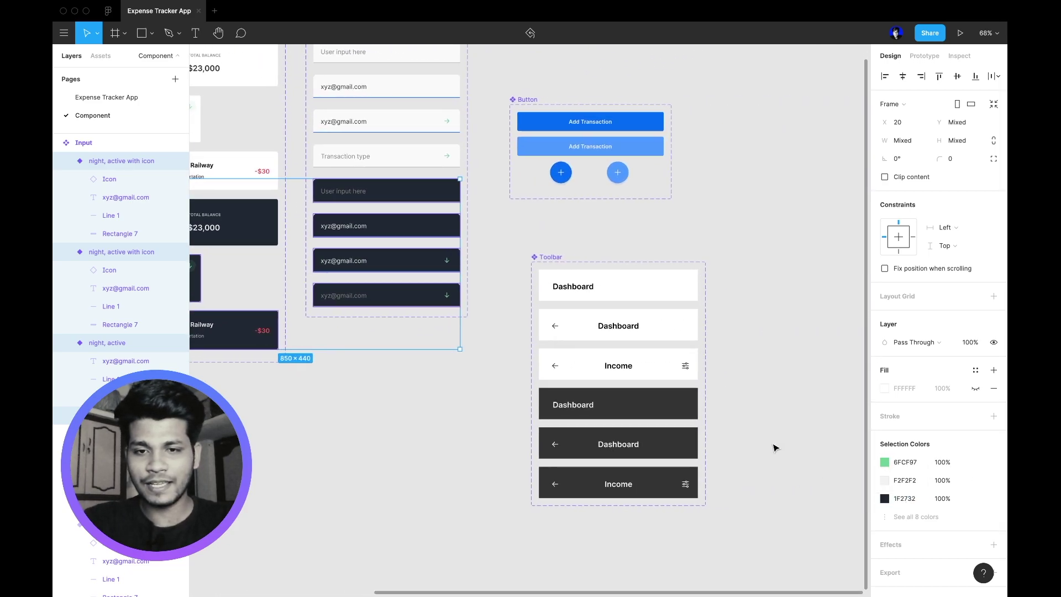
pyautogui.click(668, 408)
pyautogui.keyDown('shift'); pyautogui.click(663, 444); pyautogui.keyUp('shift')
pyautogui.keyDown('shift'); pyautogui.click(663, 477); pyautogui.keyUp('shift')
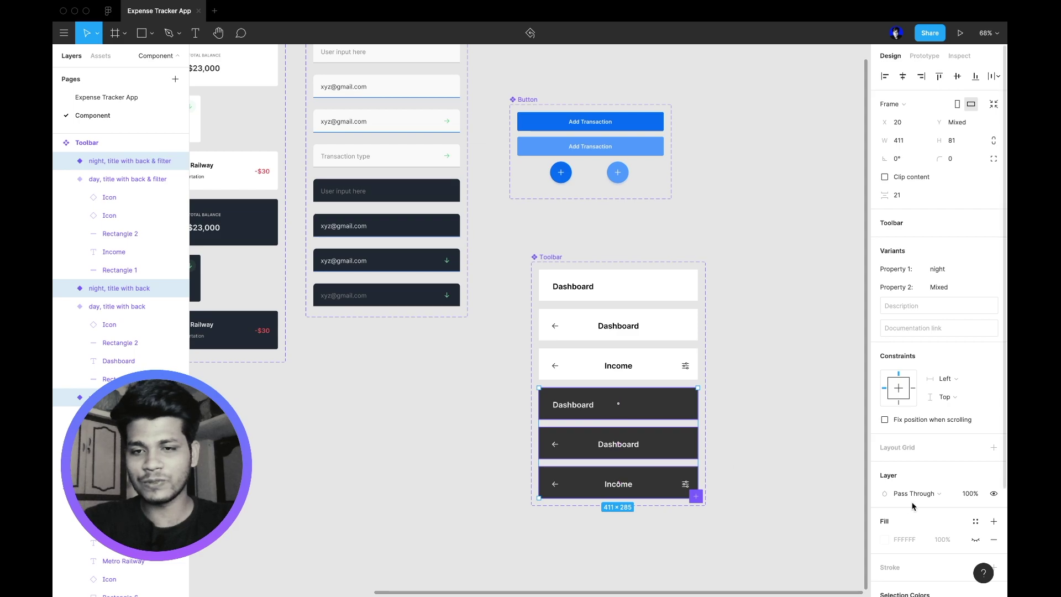
pyautogui.scroll(-5, 912, 505)
pyautogui.click(909, 500)
pyautogui.hotkey('ctrl', 'v')
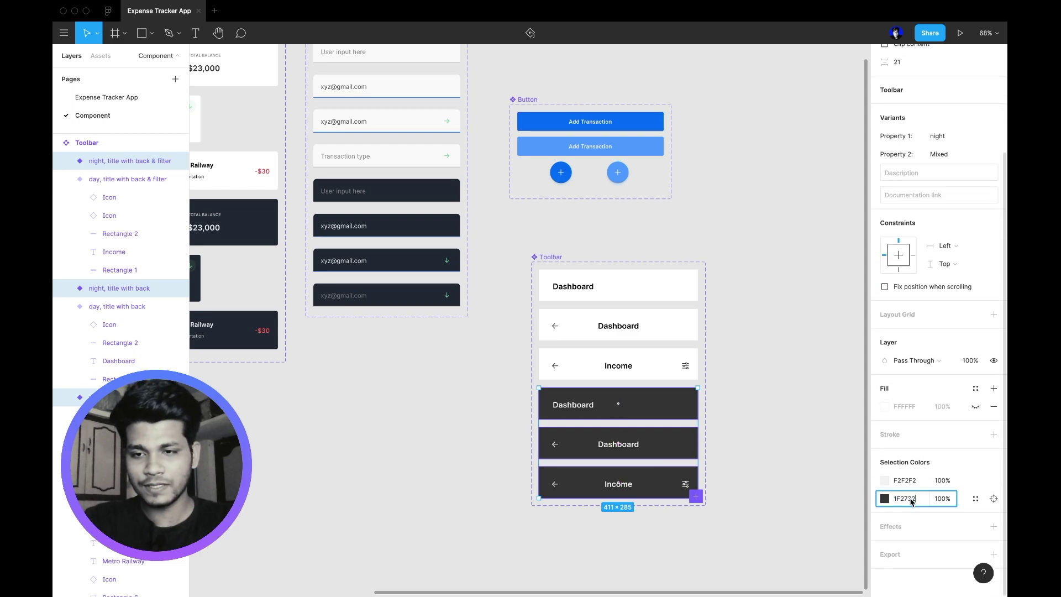
pyautogui.press('Return')
pyautogui.click(839, 414)
# - Return to the Expense Tracker App page and open the main component of the night Dashboard's first transaction card
pyautogui.click(122, 105)
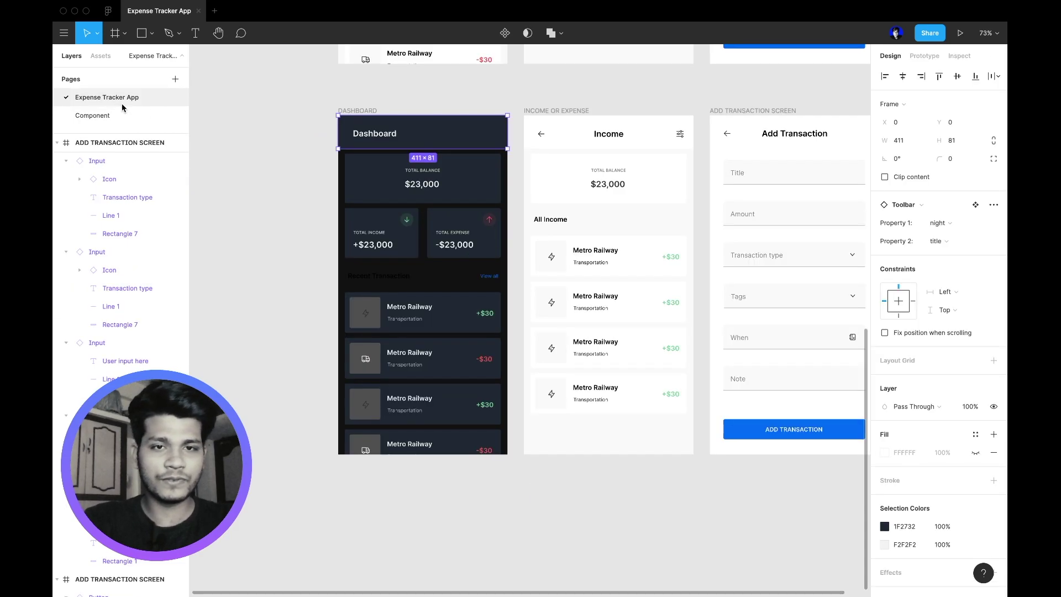
pyautogui.click(277, 324)
pyautogui.scroll(5, 278, 325)
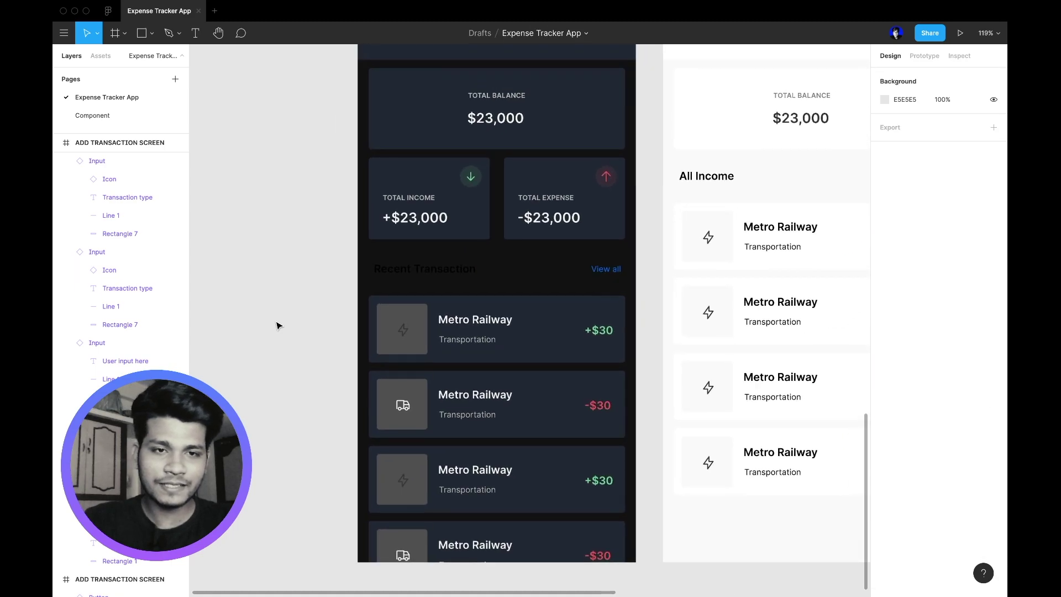
pyautogui.click(401, 328)
pyautogui.click(975, 205)
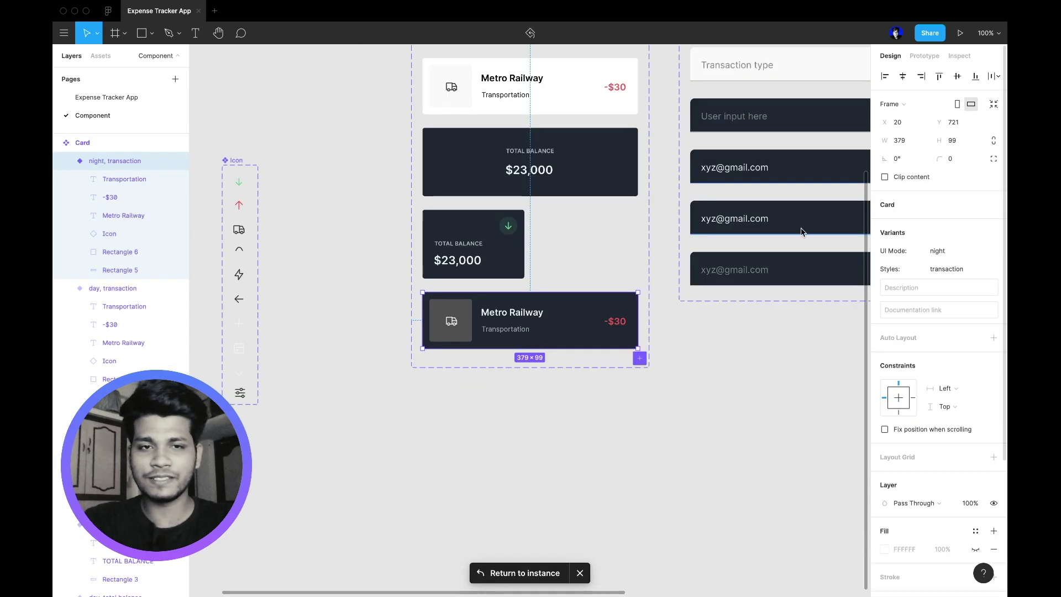
# - Change the fill of the square behind the icon in the night transaction Card variant to slate blue 313C4A
pyautogui.click(488, 445)
pyautogui.click(473, 312)
pyautogui.doubleClick(470, 313)
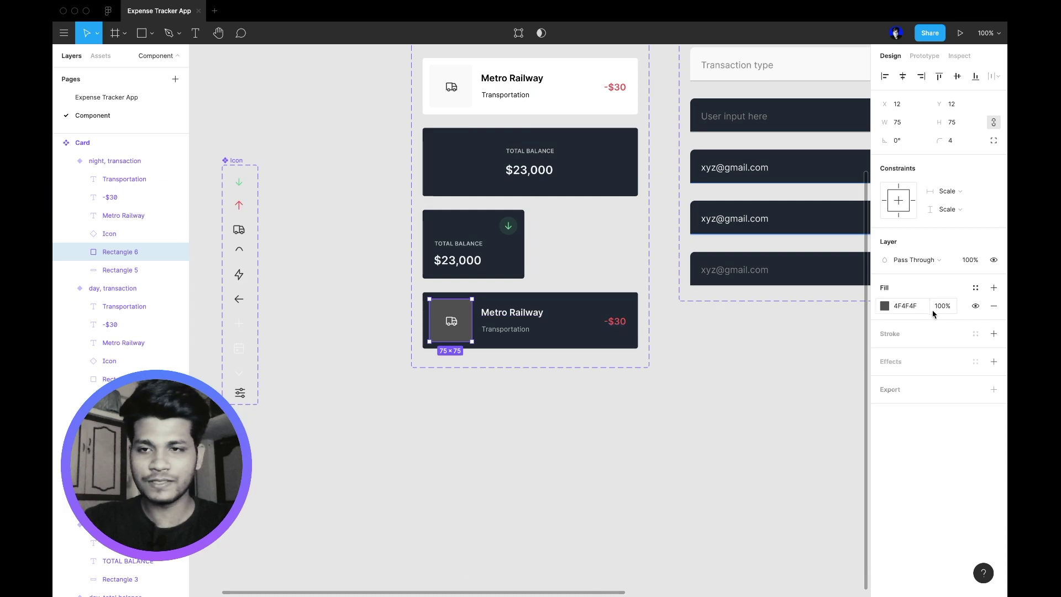
pyautogui.click(896, 306)
pyautogui.write('1F2732')
pyautogui.press('Return')
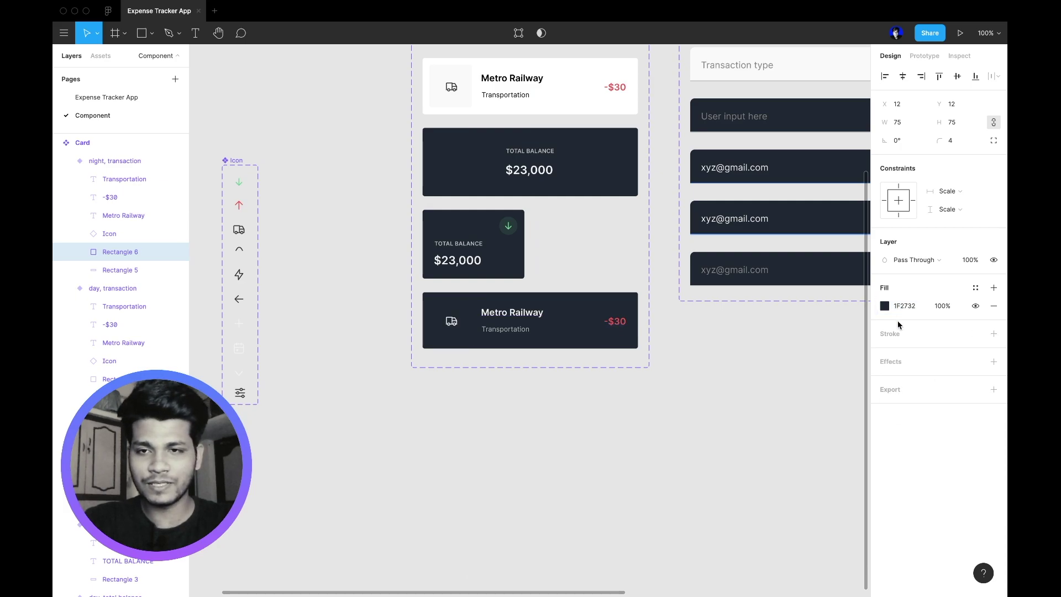
pyautogui.click(884, 305)
pyautogui.moveTo(789, 426); pyautogui.dragTo(788, 421)
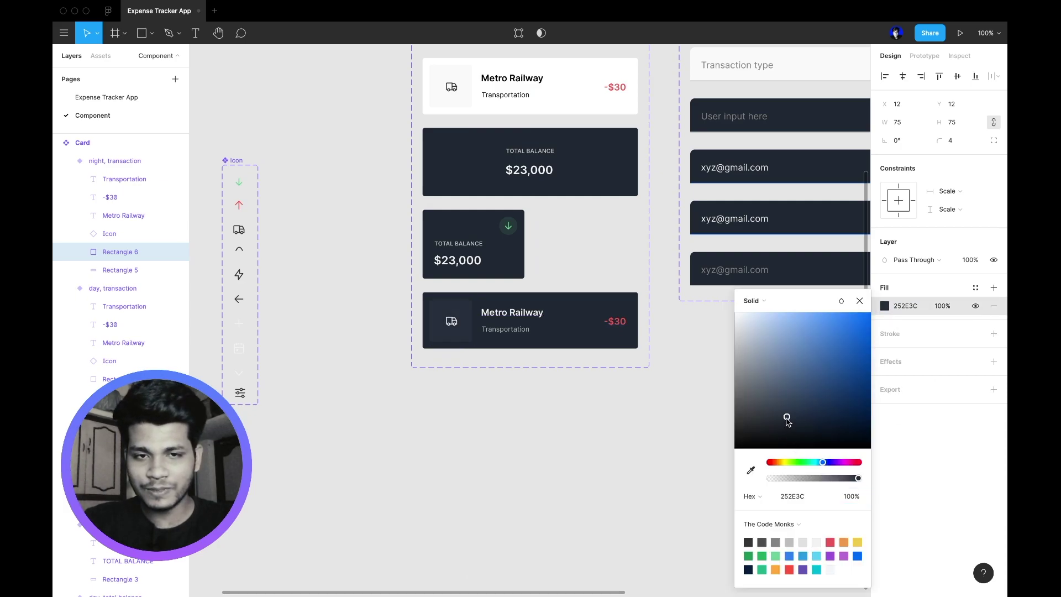
pyautogui.click(591, 461)
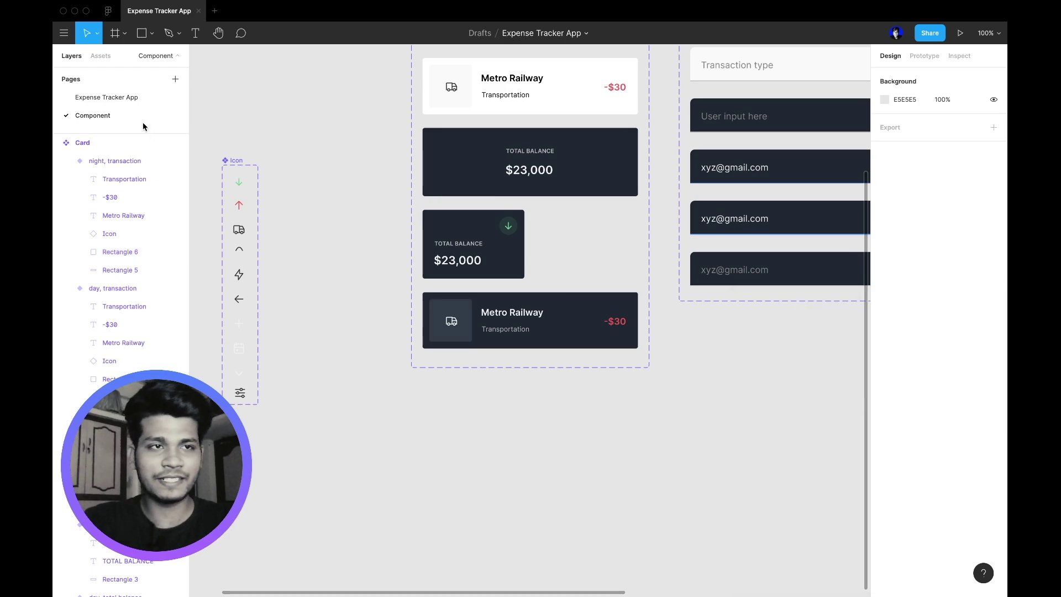
# - Return to the Expense Tracker App page and recolour the night Dashboard's Recent Transaction heading to F2F2F2
pyautogui.click(119, 98)
pyautogui.click(287, 310)
pyautogui.scroll(-5, 287, 310)
pyautogui.scroll(6, 287, 310)
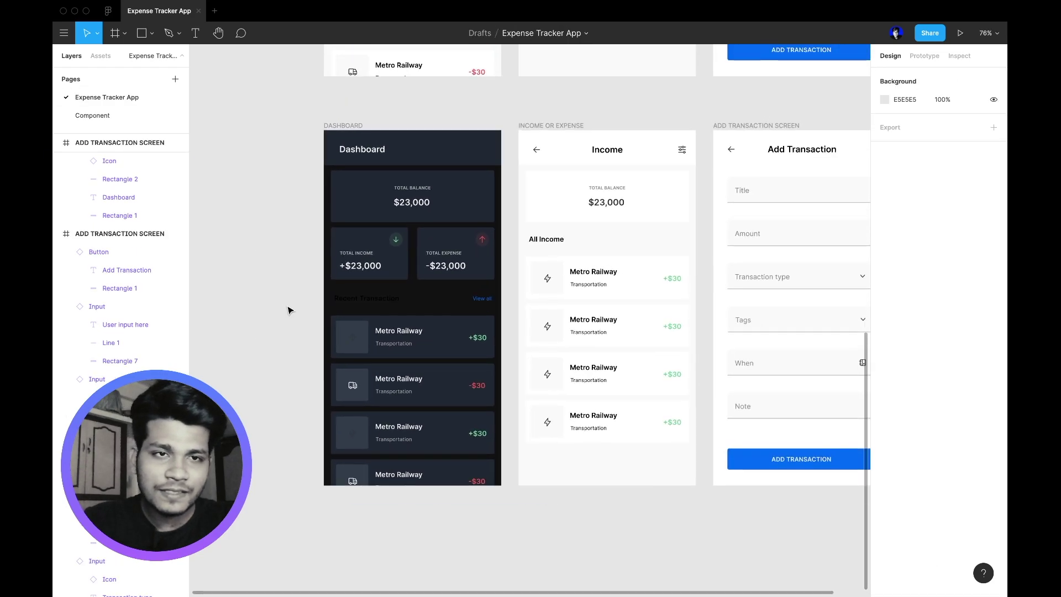
pyautogui.click(398, 300)
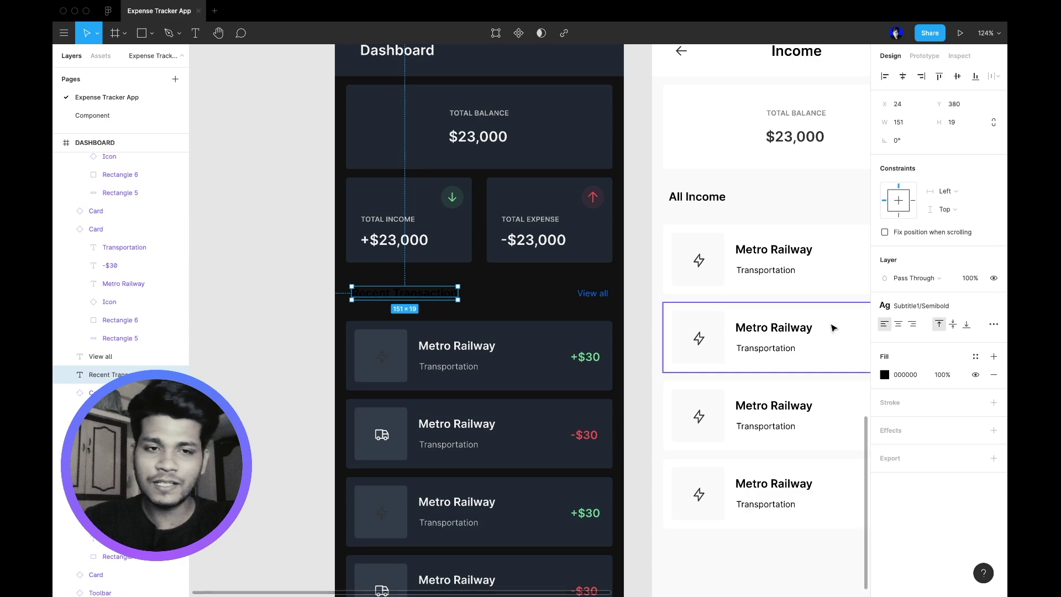
pyautogui.scroll(-2, 522, 373)
pyautogui.click(886, 376)
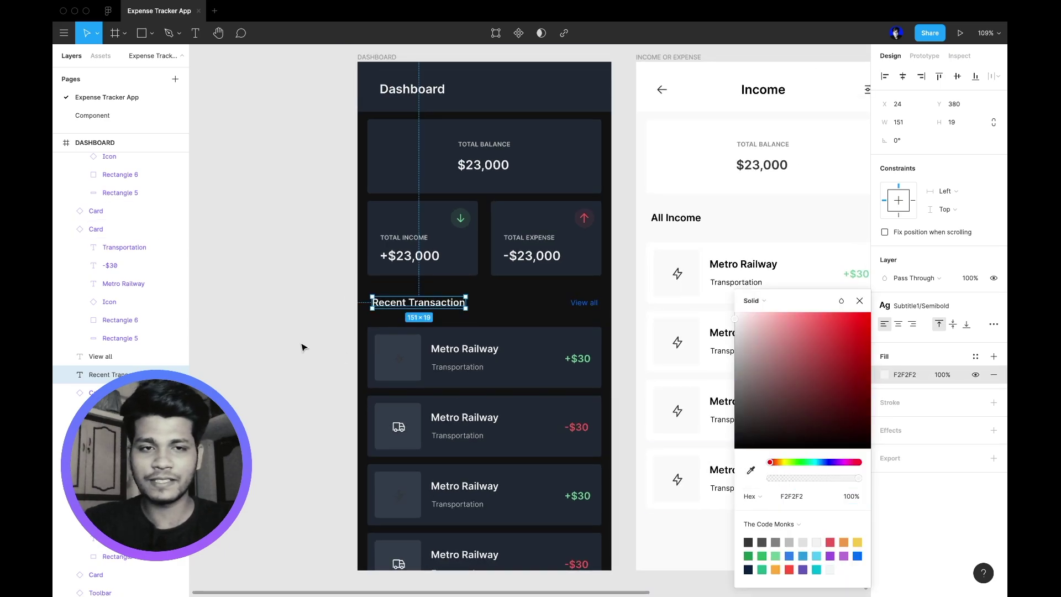
pyautogui.click(247, 318)
pyautogui.scroll(-3, 247, 321)
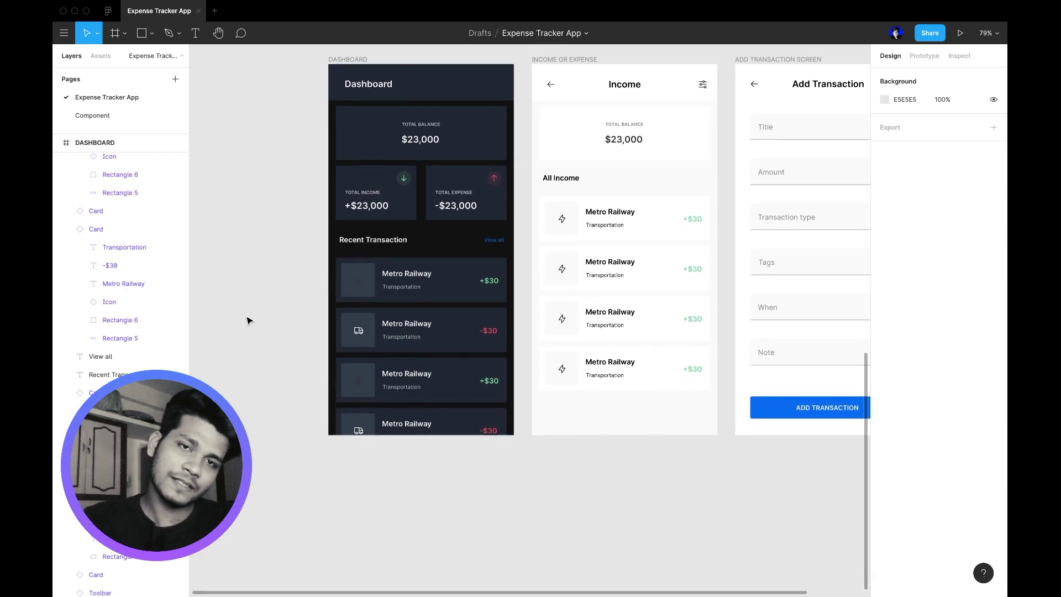
# - Recolour the lightning icons in the night Dashboard's first and third transaction cards to F2F2F2
pyautogui.scroll(5, 246, 319)
pyautogui.click(463, 199)
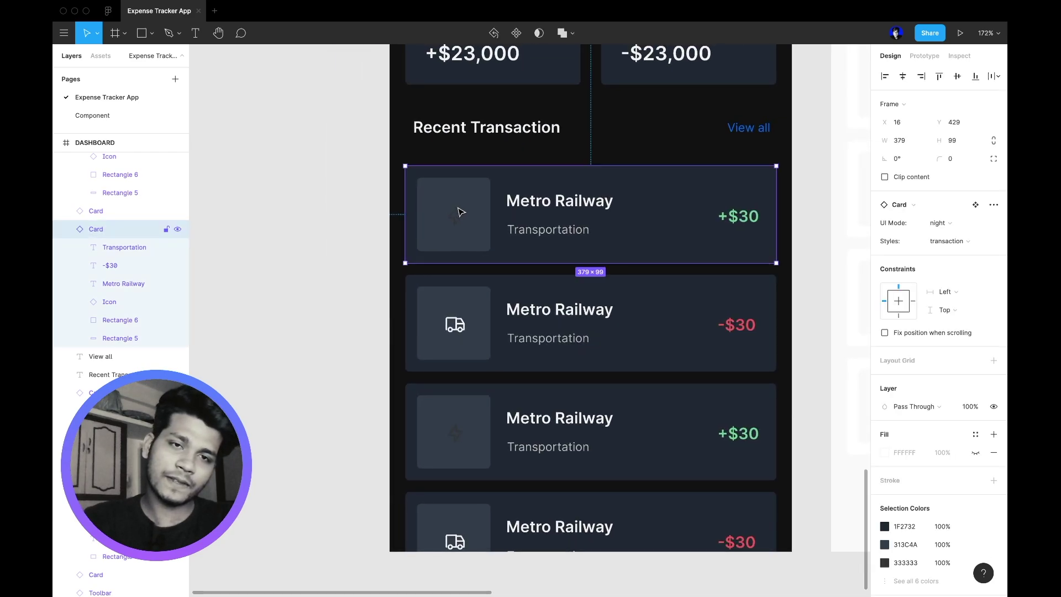
pyautogui.click(460, 210)
pyautogui.keyDown('shift'); pyautogui.click(462, 445); pyautogui.keyUp('shift')
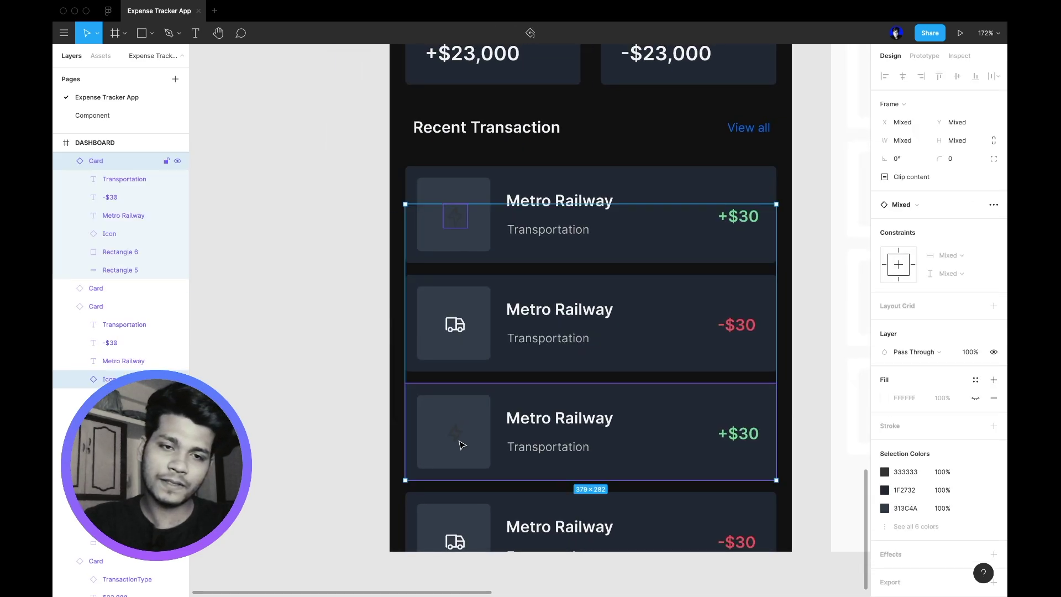
pyautogui.keyDown('shift'); pyautogui.keyDown('super'); pyautogui.click(461, 444); pyautogui.keyUp('super'); pyautogui.keyUp('shift')
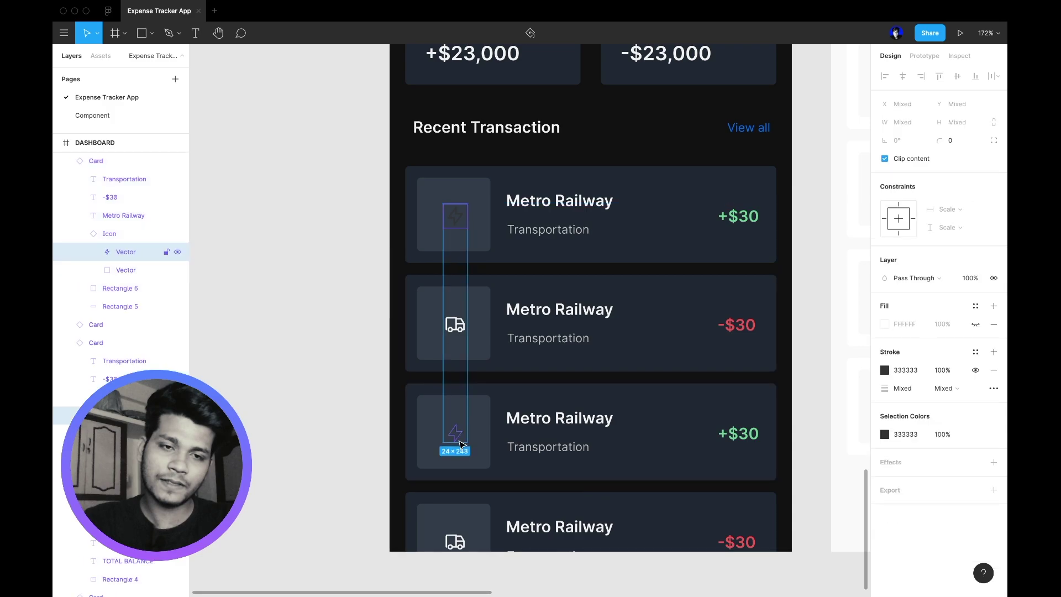
pyautogui.click(884, 370)
pyautogui.click(816, 541)
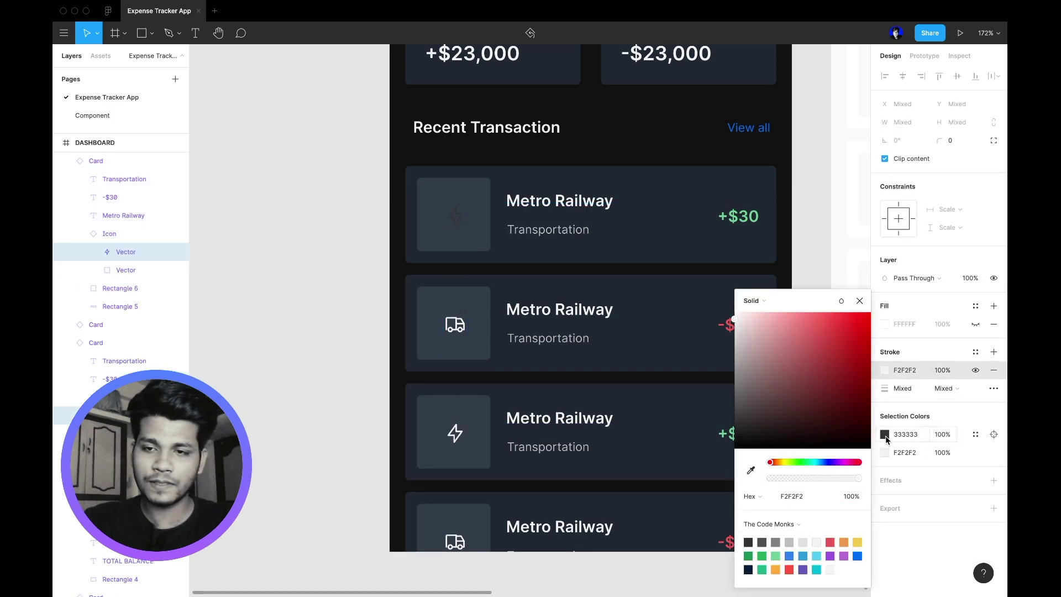
pyautogui.click(885, 435)
pyautogui.click(816, 541)
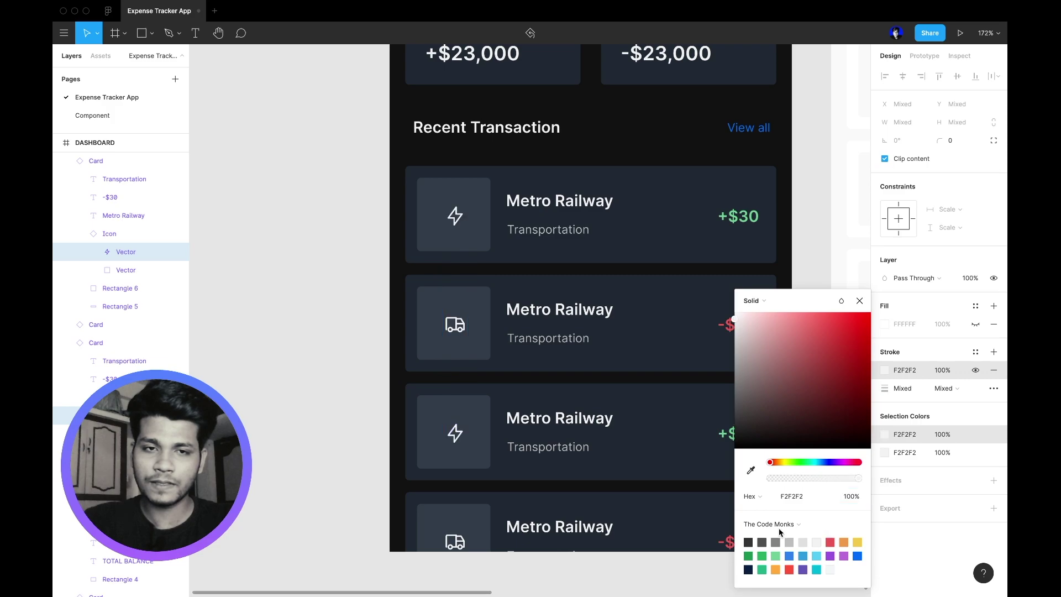
pyautogui.click(373, 377)
pyautogui.scroll(-10, 372, 373)
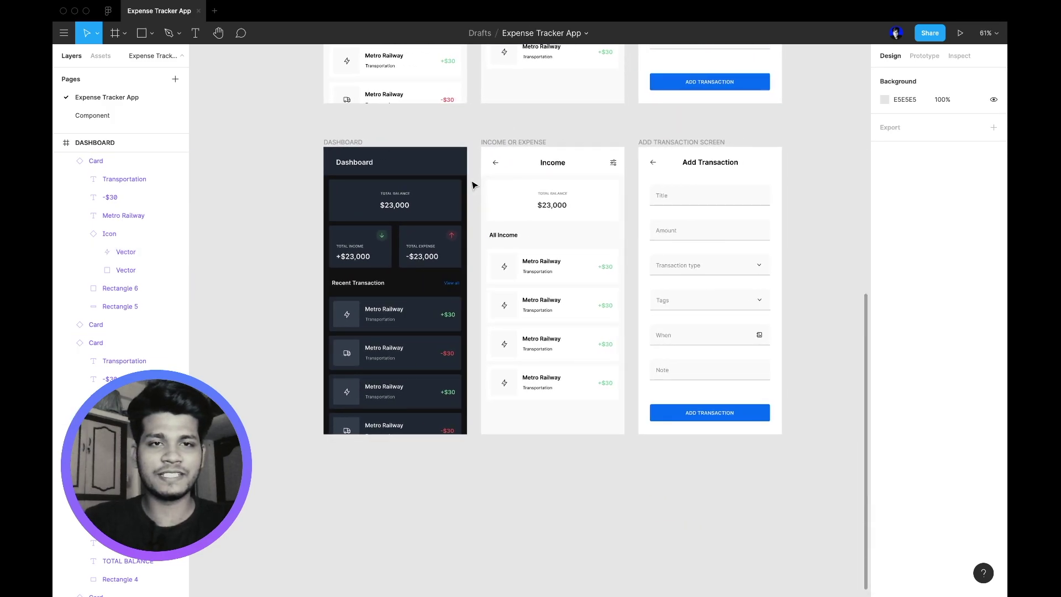
pyautogui.click(585, 165)
pyautogui.keyDown('shift'); pyautogui.click(569, 208); pyautogui.keyUp('shift')
pyautogui.keyDown('shift'); pyautogui.click(575, 268); pyautogui.keyUp('shift')
pyautogui.keyDown('shift'); pyautogui.click(572, 309); pyautogui.keyUp('shift')
pyautogui.keyDown('shift'); pyautogui.click(574, 352); pyautogui.keyUp('shift')
pyautogui.keyDown('shift'); pyautogui.click(575, 382); pyautogui.keyUp('shift')
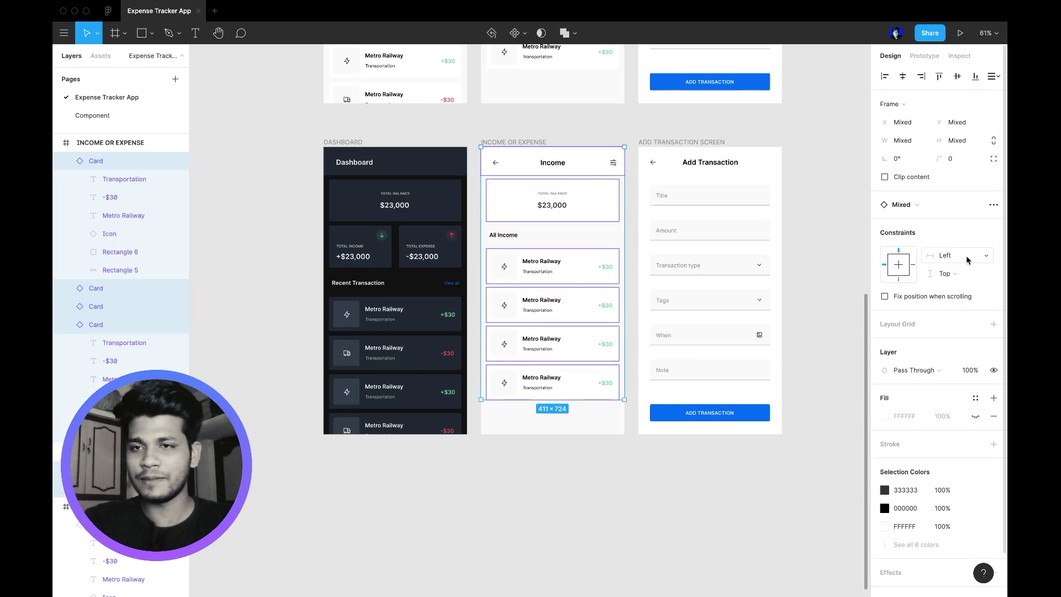
pyautogui.click(818, 232)
# - Set the UI Mode of the total balance card on the duplicated Income screen to night
pyautogui.click(553, 205)
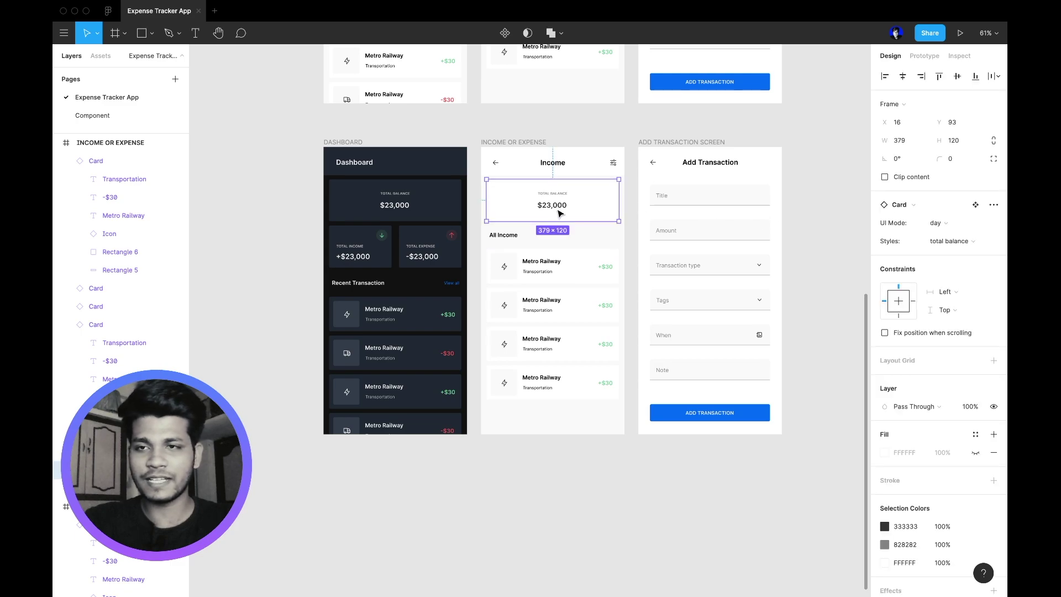
pyautogui.click(938, 223)
pyautogui.click(939, 235)
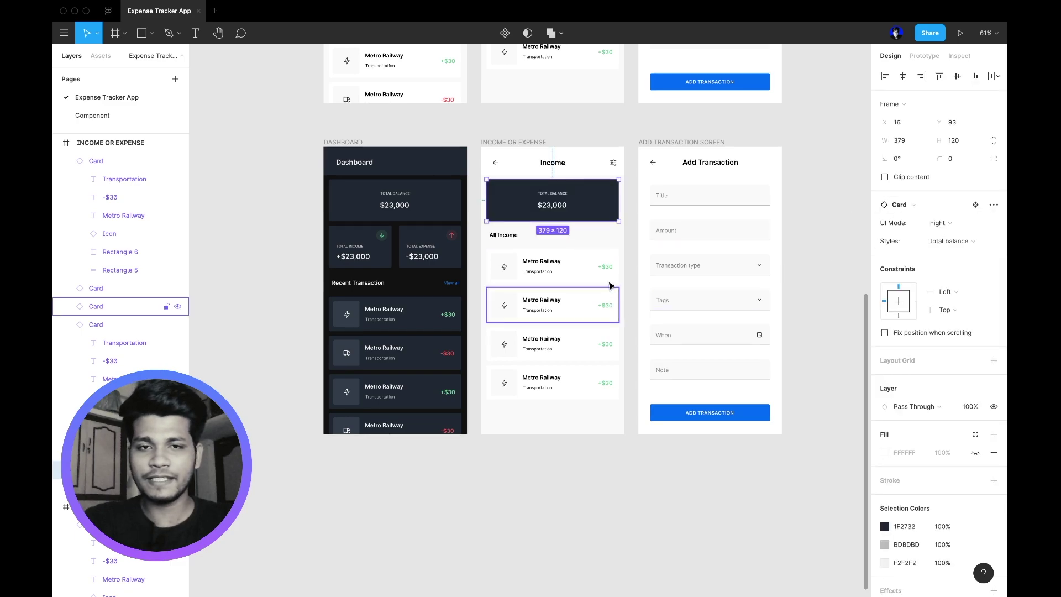
# - Set the UI Mode of all four transaction cards on the duplicated Income screen to night
pyautogui.click(610, 279)
pyautogui.keyDown('shift'); pyautogui.click(601, 342); pyautogui.keyUp('shift')
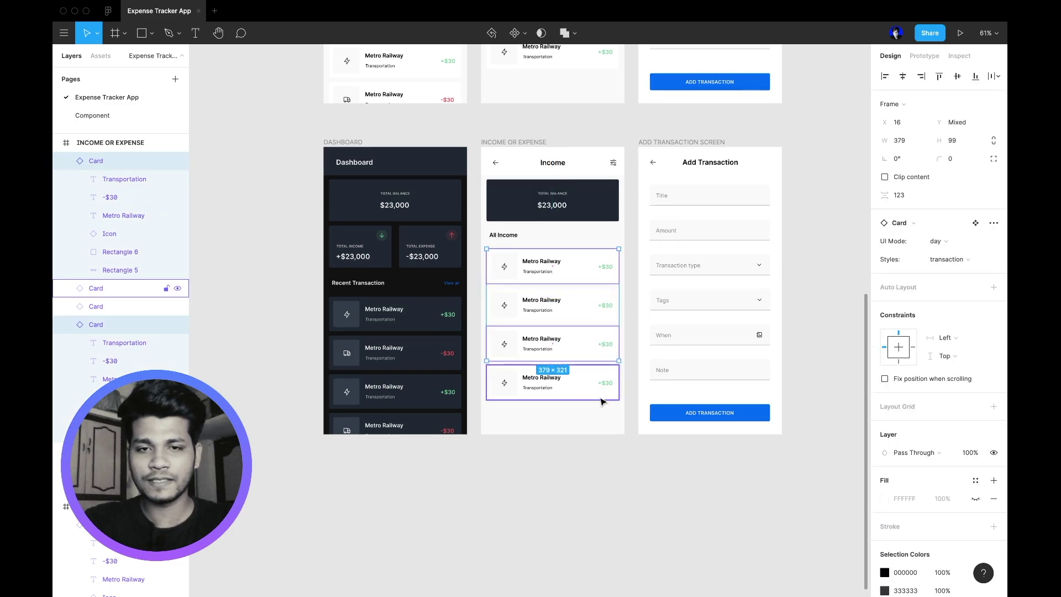
pyautogui.keyDown('shift'); pyautogui.click(601, 387); pyautogui.keyUp('shift')
pyautogui.keyDown('shift'); pyautogui.click(602, 312); pyautogui.keyUp('shift')
pyautogui.click(938, 241)
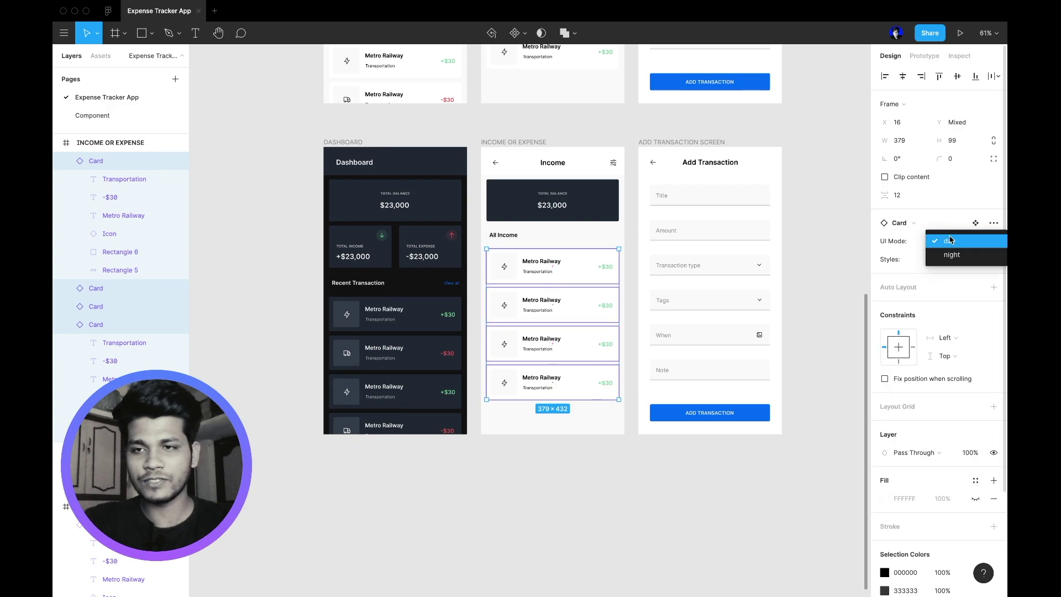
pyautogui.click(949, 254)
pyautogui.press('Escape')
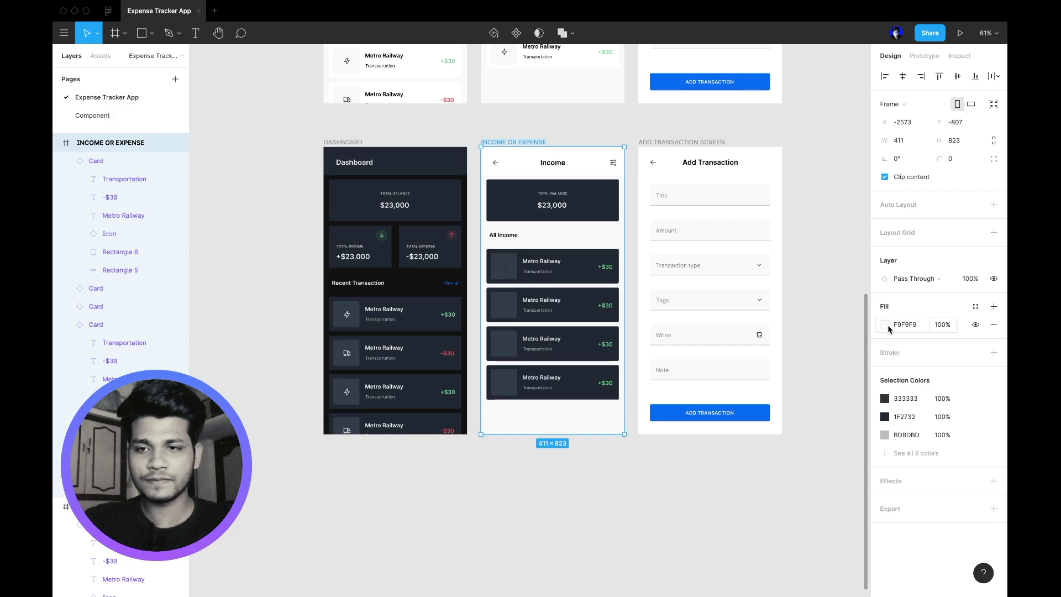
# - Change the background fill of the duplicated Income screen's frame to 121212
pyautogui.click(904, 327)
pyautogui.write('121212')
pyautogui.press('Return')
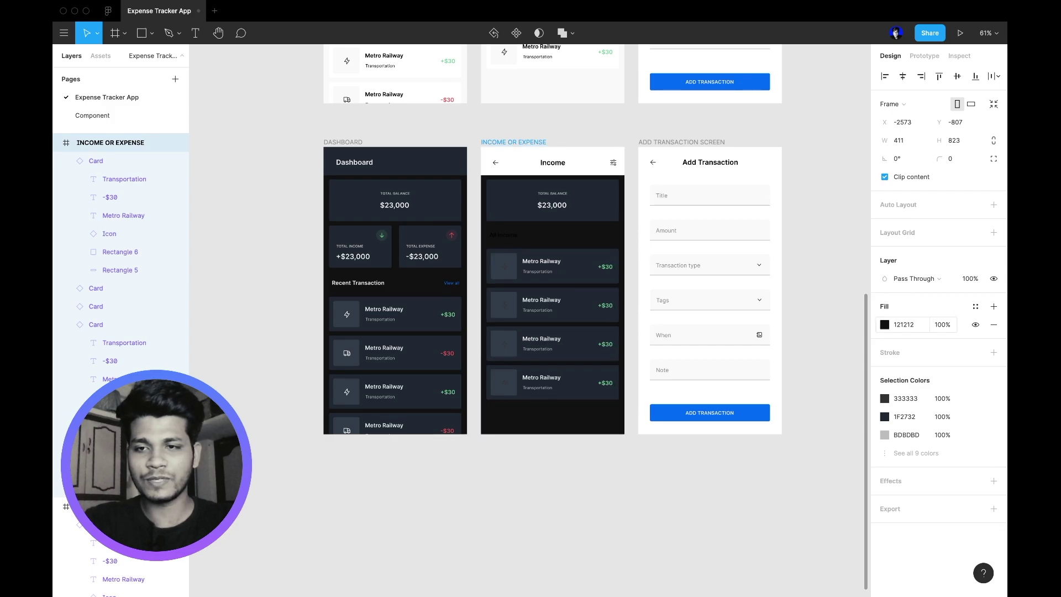
# - Switch the toolbar of the duplicated Income screen to its night variant
pyautogui.click(582, 164)
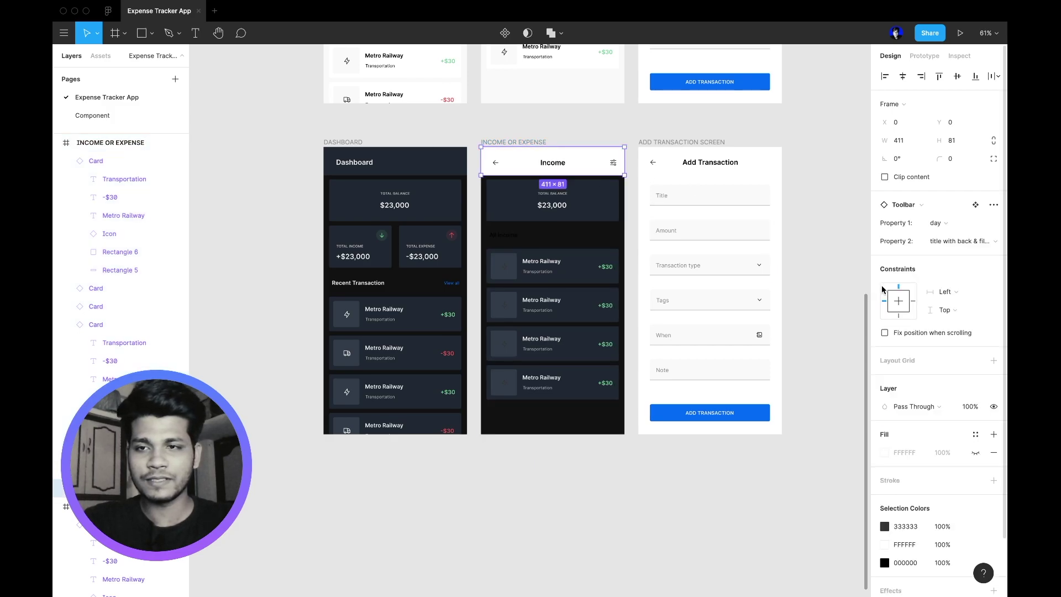
pyautogui.click(955, 223)
pyautogui.click(956, 234)
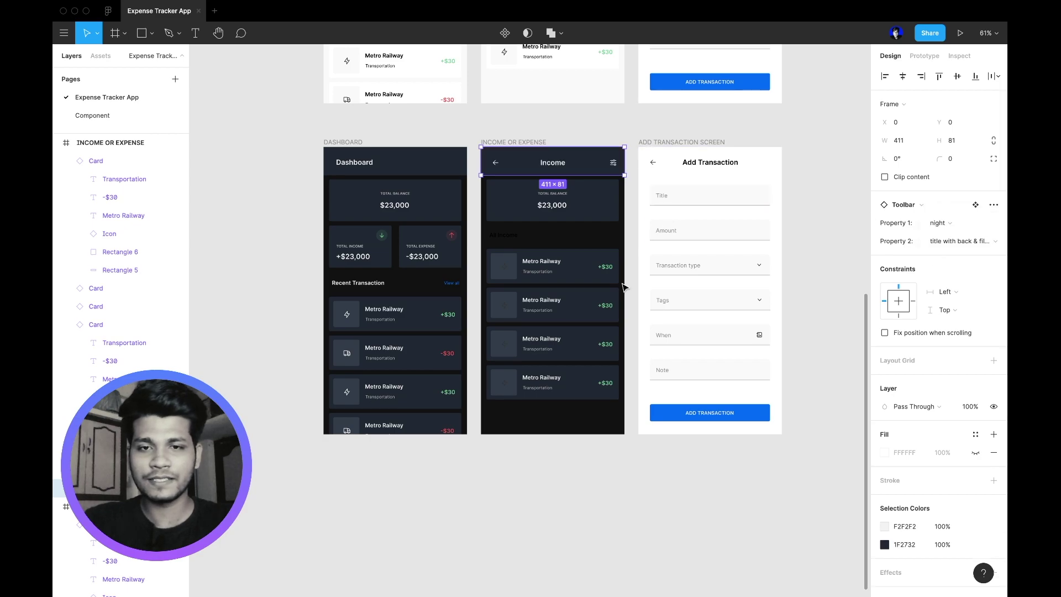
# - Recolour the All Income heading on the night Income screen to F2F2F2
pyautogui.click(545, 244)
pyautogui.click(514, 237)
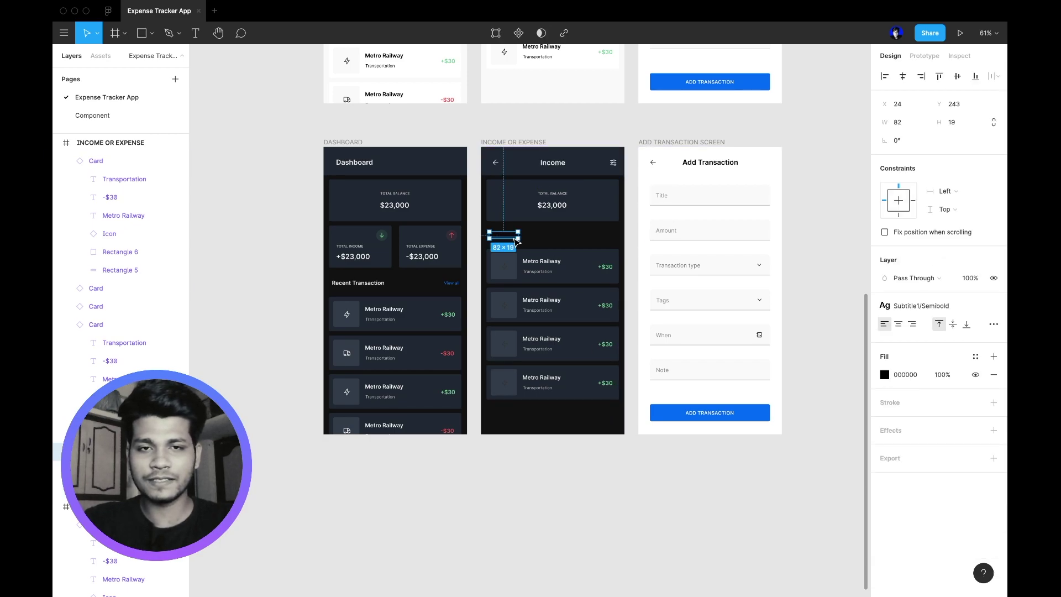
pyautogui.click(885, 375)
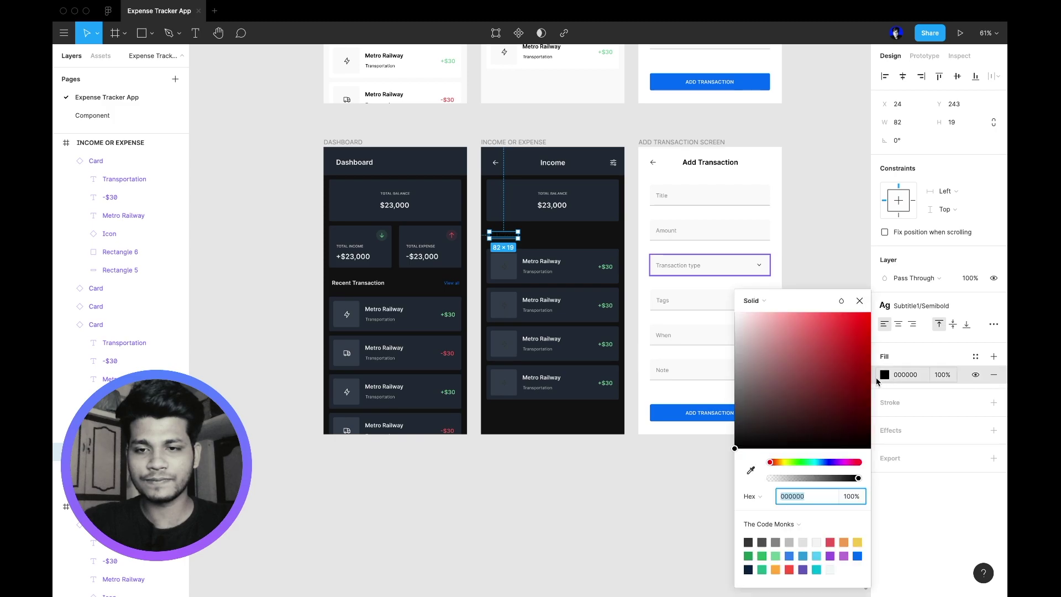
pyautogui.click(816, 541)
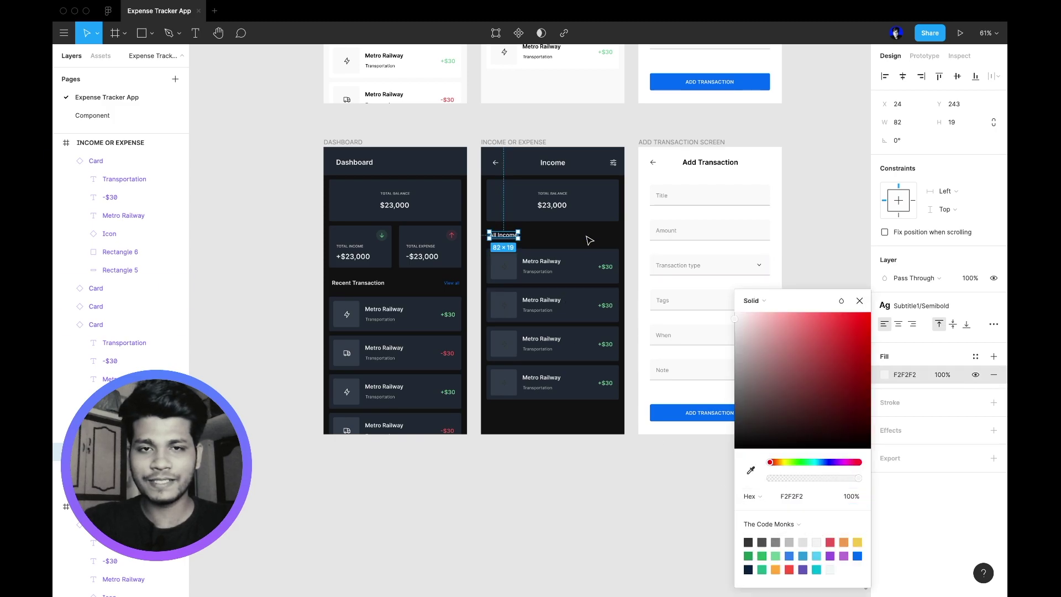
pyautogui.click(609, 239)
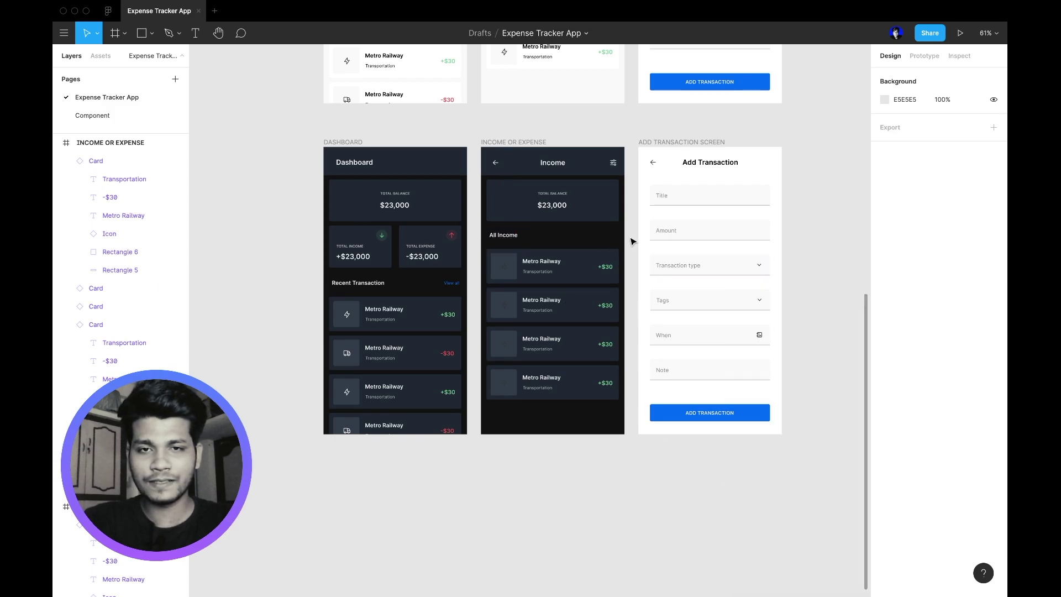
# - Recolour the dark 333333 lightning icons in all four night Income transaction cards to near-white
pyautogui.scroll(5, 633, 241)
pyautogui.scroll(-3, 591, 242)
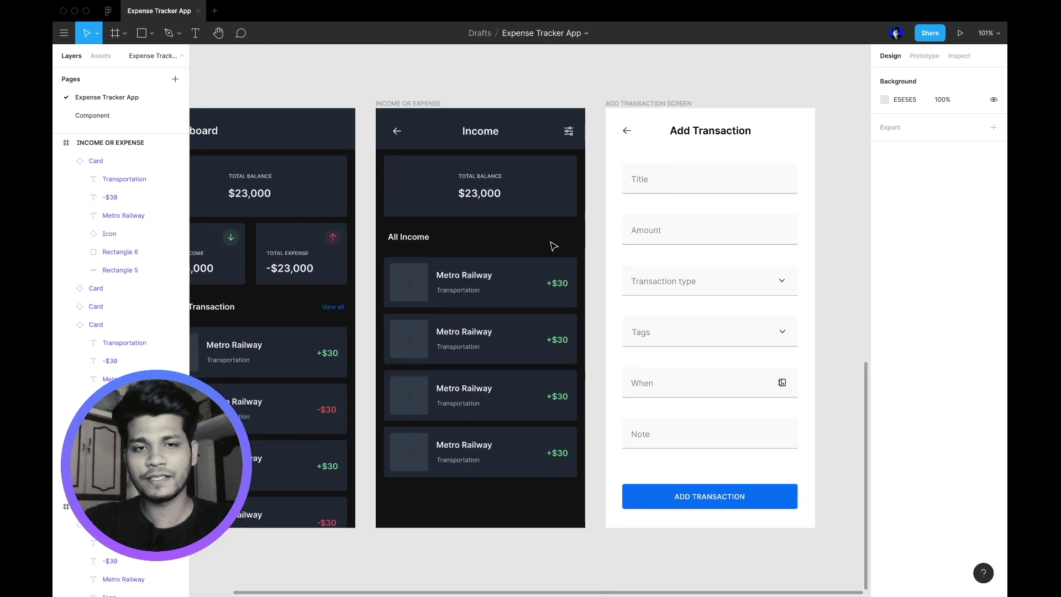
pyautogui.click(411, 282)
pyautogui.keyDown('shift'); pyautogui.click(419, 338); pyautogui.keyUp('shift')
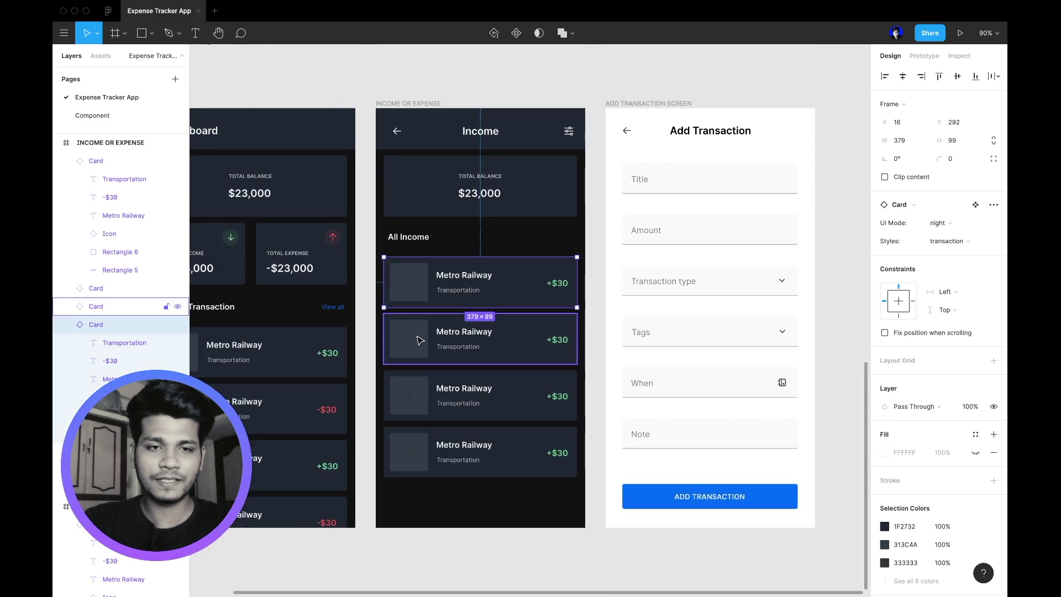
pyautogui.keyDown('shift'); pyautogui.click(423, 390); pyautogui.keyUp('shift')
pyautogui.keyDown('shift'); pyautogui.click(423, 448); pyautogui.keyUp('shift')
pyautogui.scroll(-2, 481, 442)
pyautogui.scroll(-2, 912, 516)
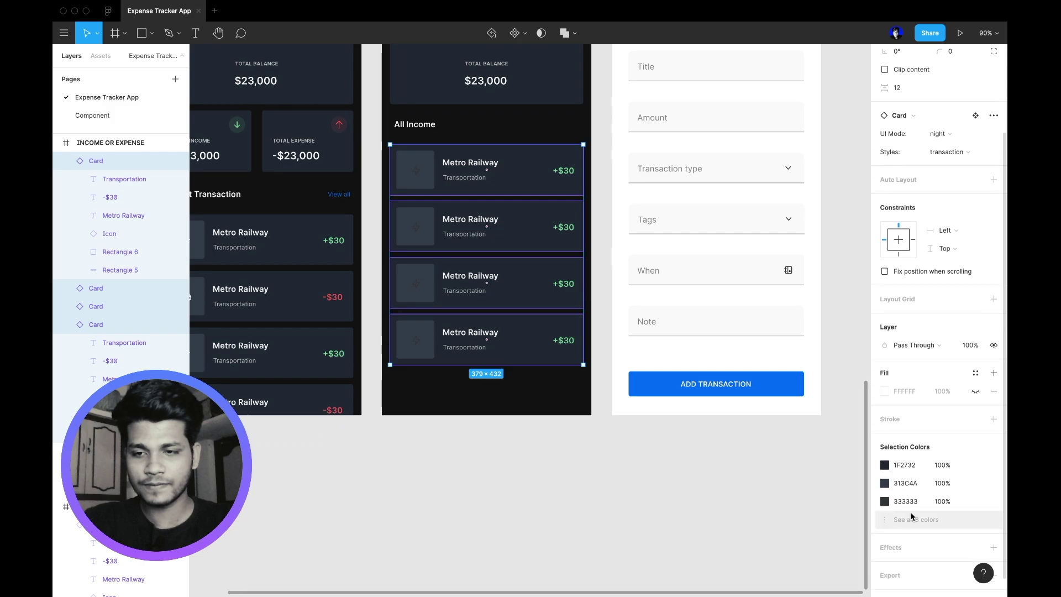
pyautogui.click(885, 501)
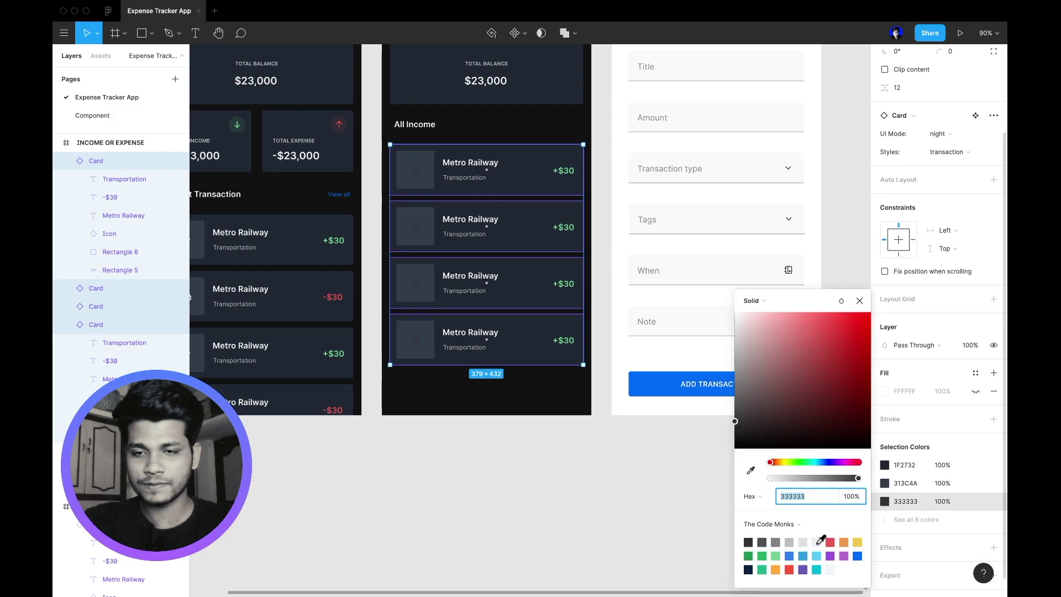
pyautogui.click(585, 531)
# - Change the background fill of the duplicated Add Transaction screen's frame to 121212
pyautogui.scroll(-3, 584, 530)
pyautogui.click(590, 232)
pyautogui.scroll(-2, 773, 414)
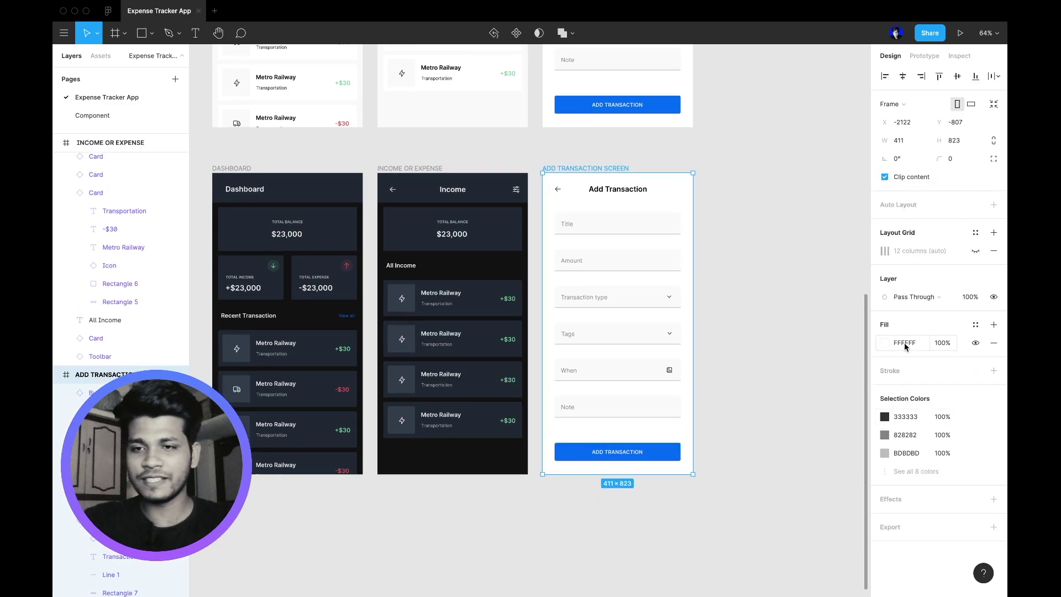
pyautogui.click(885, 342)
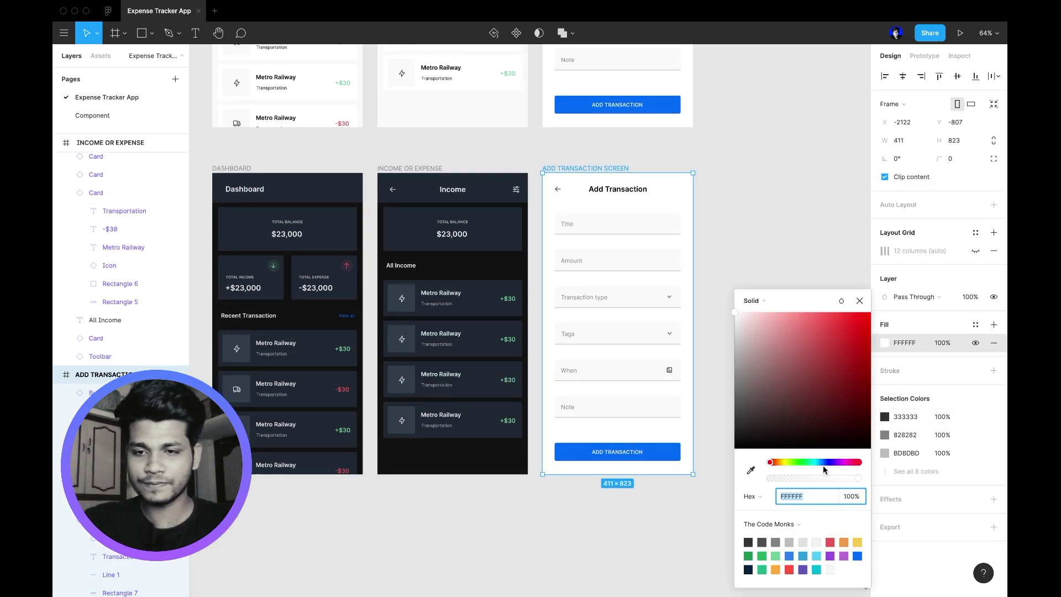
pyautogui.write('121212')
pyautogui.press('Return')
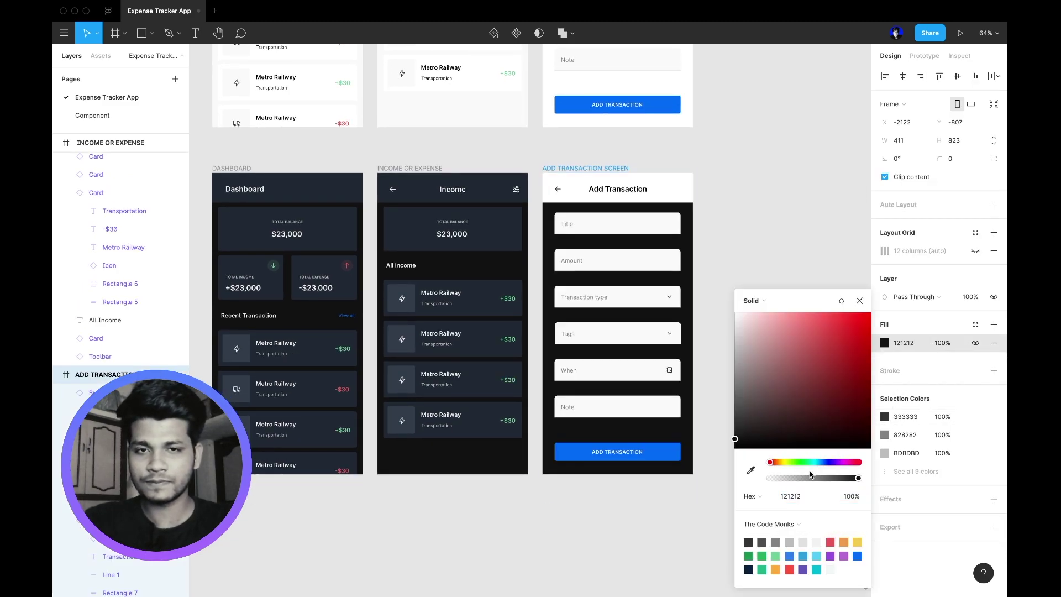
# - Switch the toolbar of the duplicated Add Transaction screen to its night variant
pyautogui.click(703, 213)
pyautogui.click(680, 190)
pyautogui.click(959, 221)
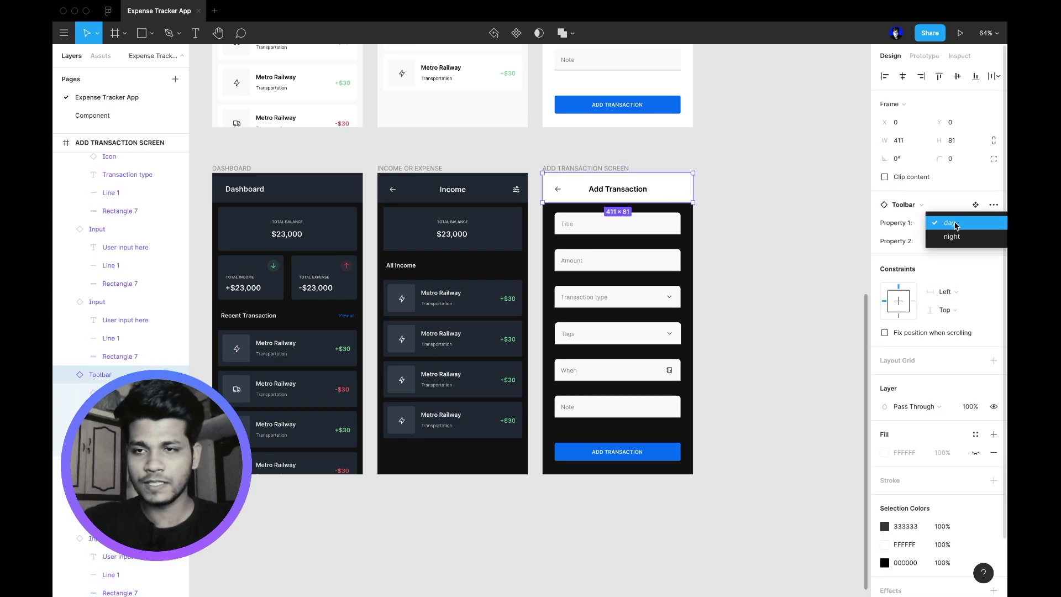
pyautogui.click(957, 237)
# - Set Property 1 of all six input fields on the duplicated Add Transaction screen to night
pyautogui.click(679, 233)
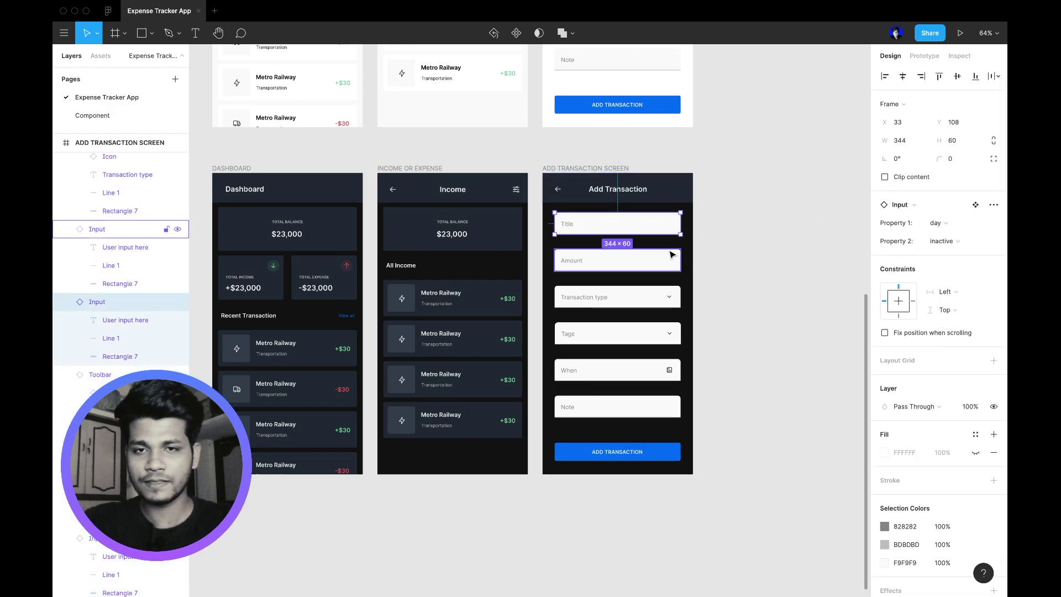
pyautogui.keyDown('shift'); pyautogui.click(672, 255); pyautogui.keyUp('shift')
pyautogui.keyDown('shift'); pyautogui.click(652, 301); pyautogui.keyUp('shift')
pyautogui.keyDown('shift'); pyautogui.click(646, 334); pyautogui.keyUp('shift')
pyautogui.keyDown('shift'); pyautogui.click(645, 370); pyautogui.keyUp('shift')
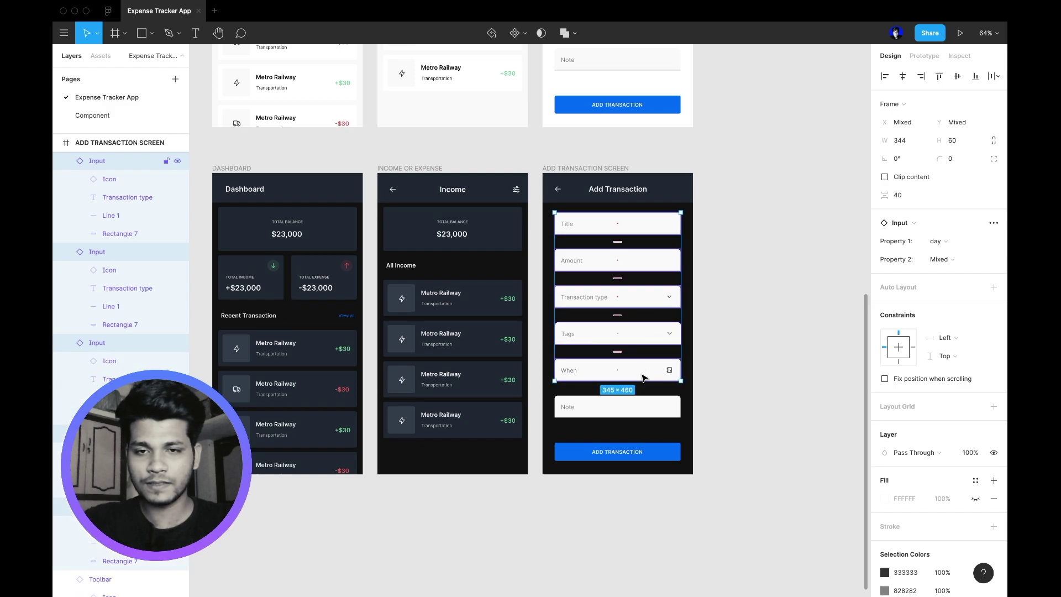
pyautogui.keyDown('shift'); pyautogui.click(652, 410); pyautogui.keyUp('shift')
pyautogui.scroll(-3, 962, 183)
pyautogui.click(940, 146)
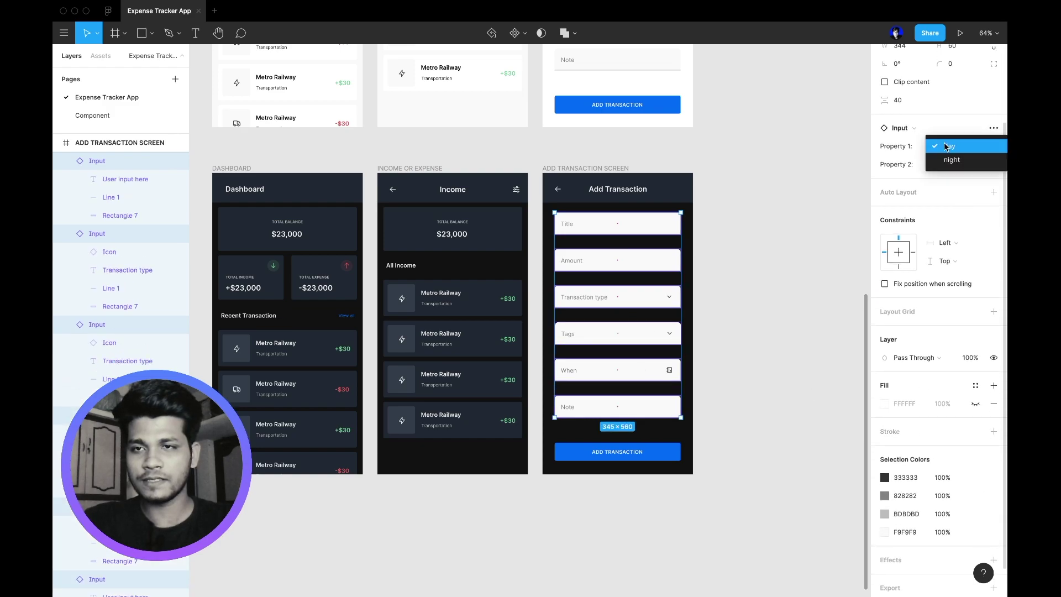
pyautogui.click(941, 161)
pyautogui.click(716, 335)
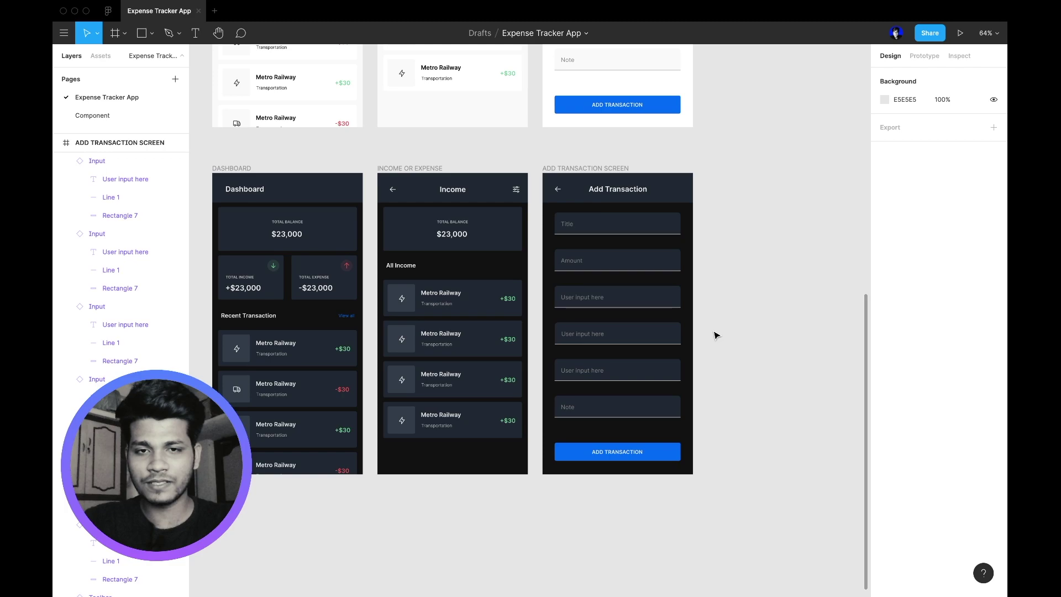
# - Replace the third input's placeholder text on the night Add Transaction screen with "Transaction type"
pyautogui.scroll(5, 716, 336)
pyautogui.doubleClick(503, 282)
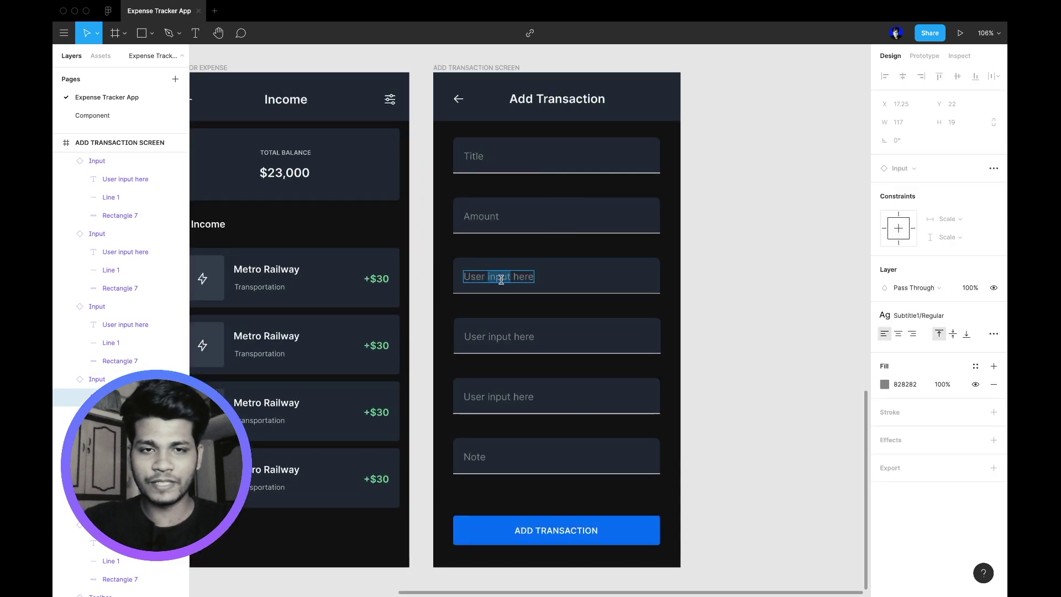
pyautogui.press('BackSpace')
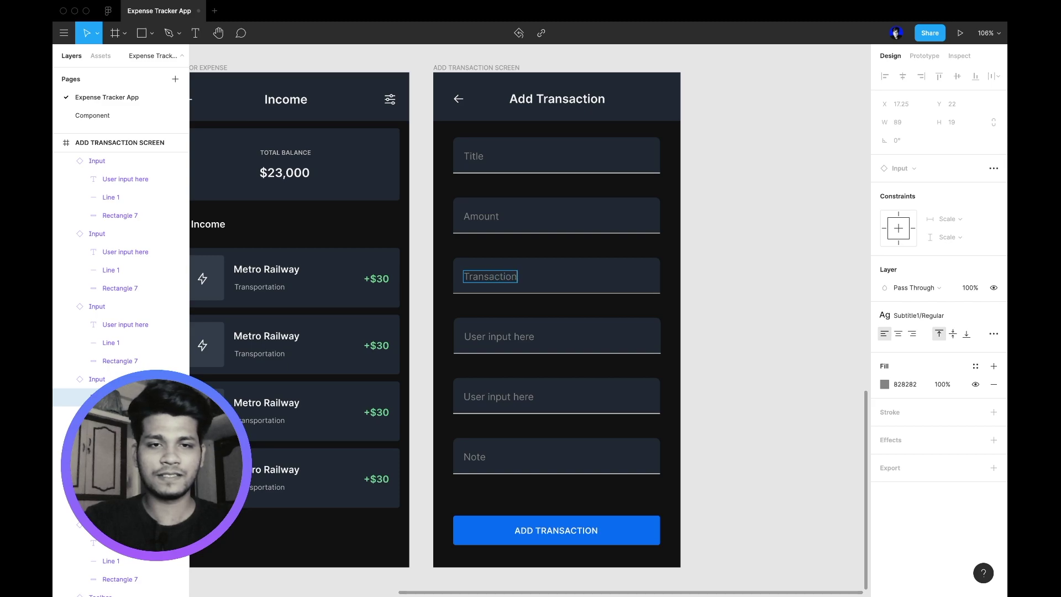
# - Change the placeholder texts of the fourth and fifth night inputs to "Tag" and "When"
pyautogui.doubleClick(506, 338)
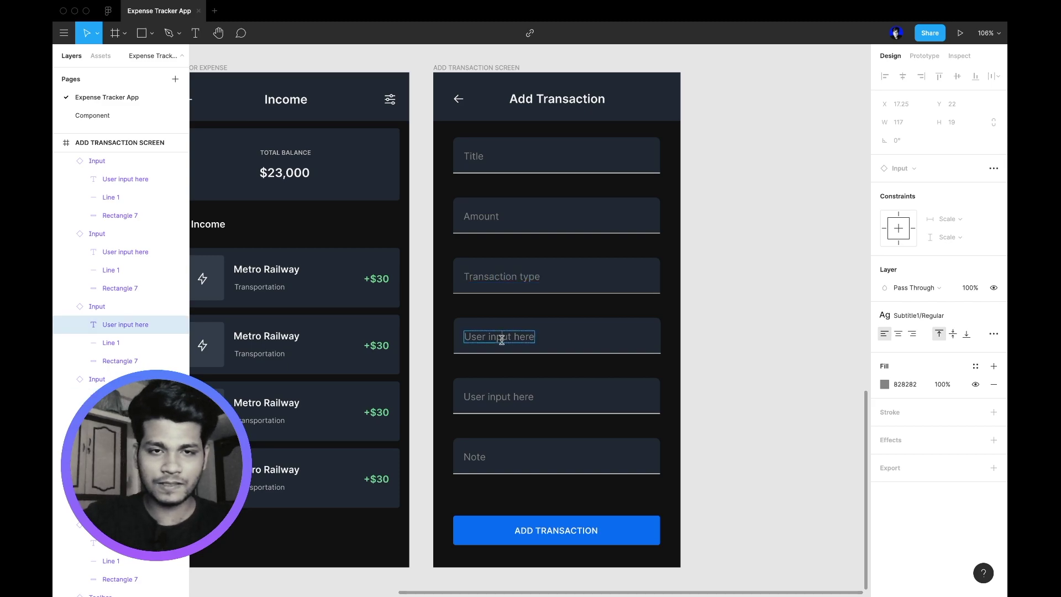
pyautogui.press('BackSpace')
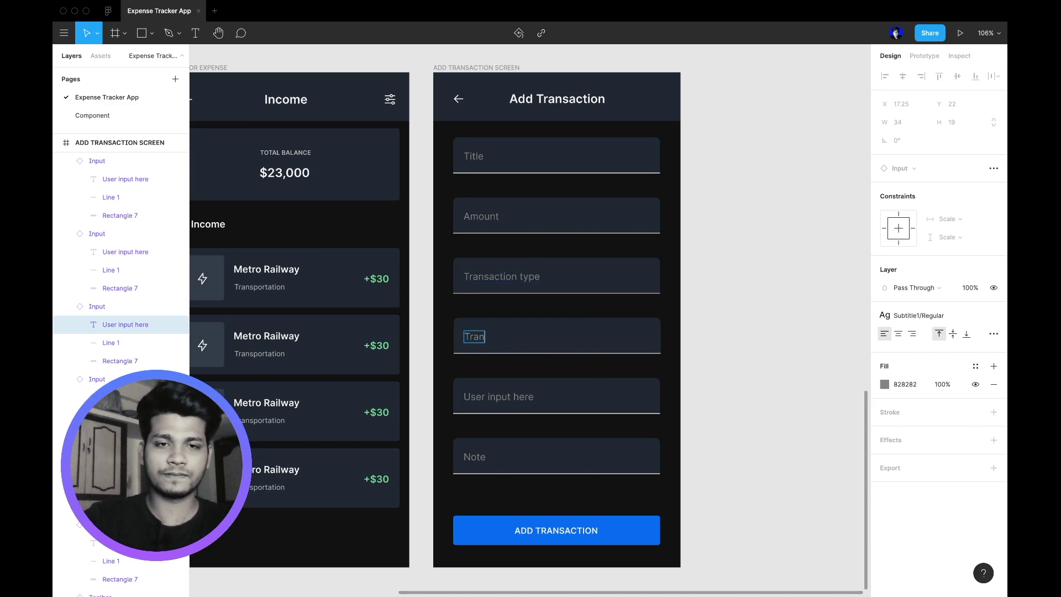
pyautogui.write('Trra')
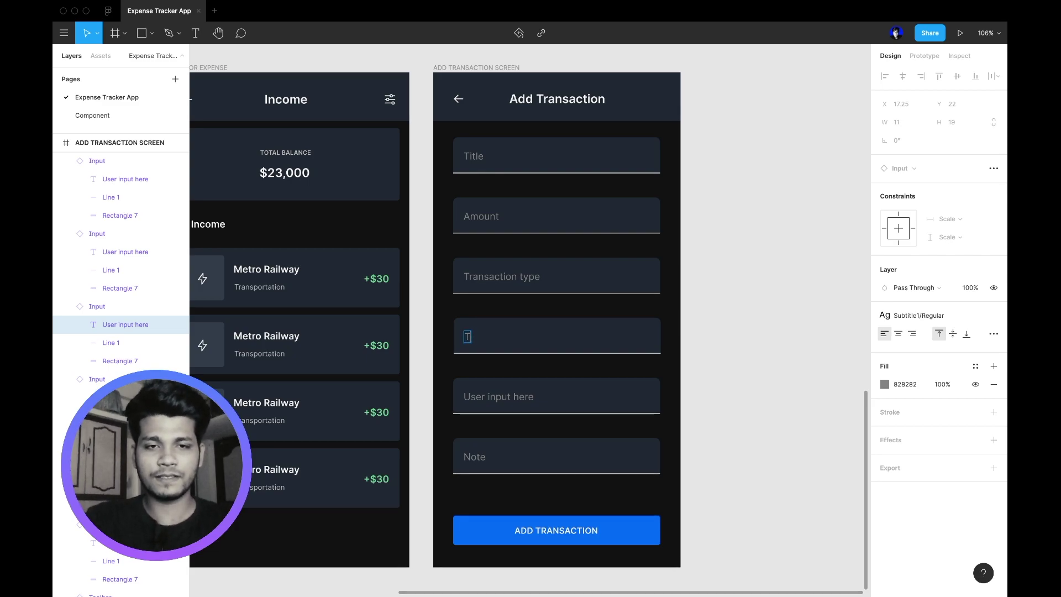
pyautogui.doubleClick(506, 398)
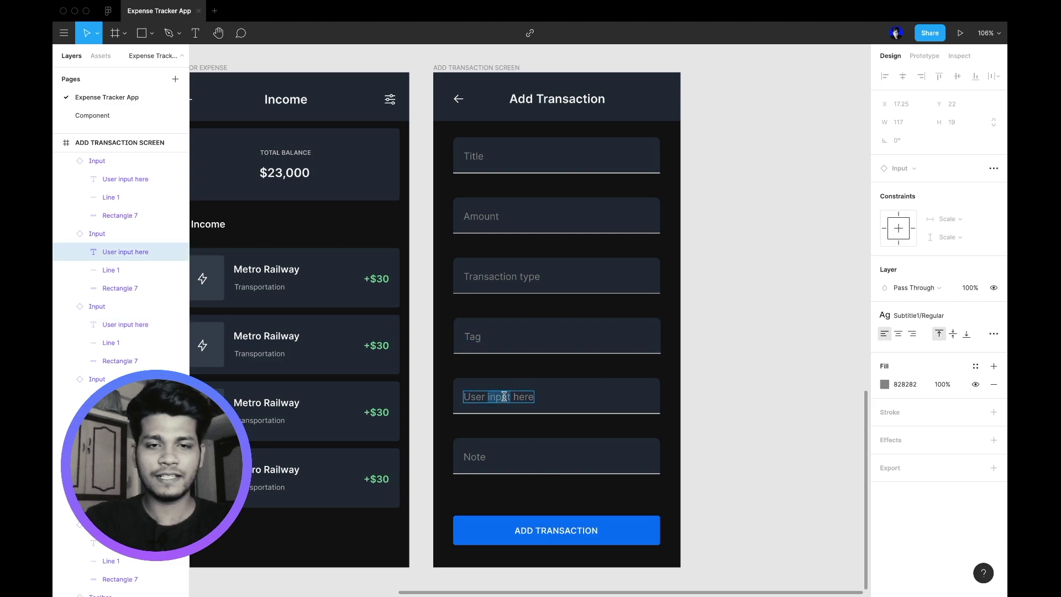
pyautogui.write('When')
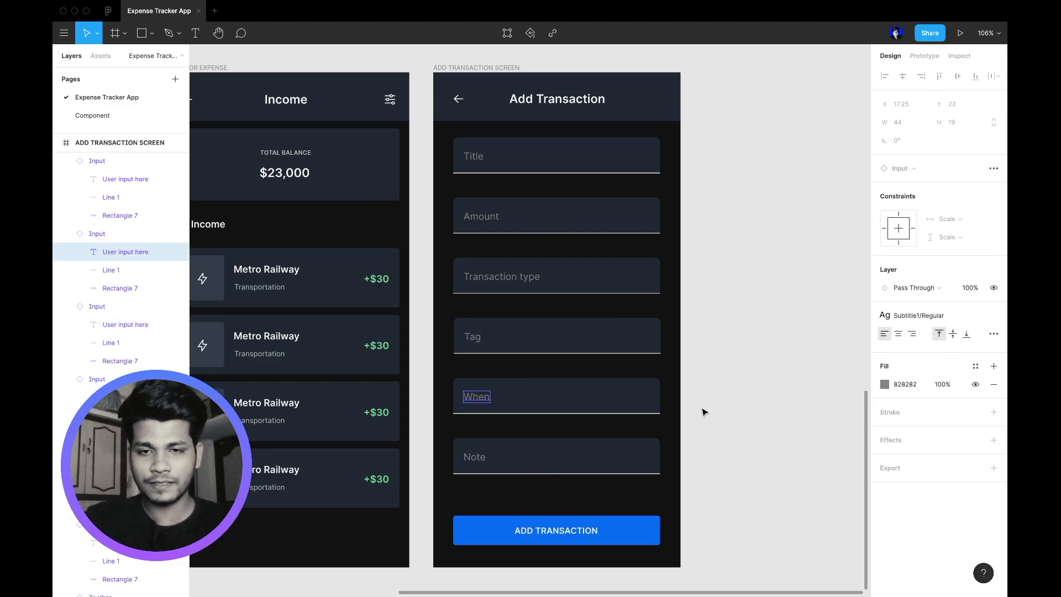
# - Try the active with icon variant on the When input, then set its Property 2 to inactive with icon
pyautogui.click(653, 409)
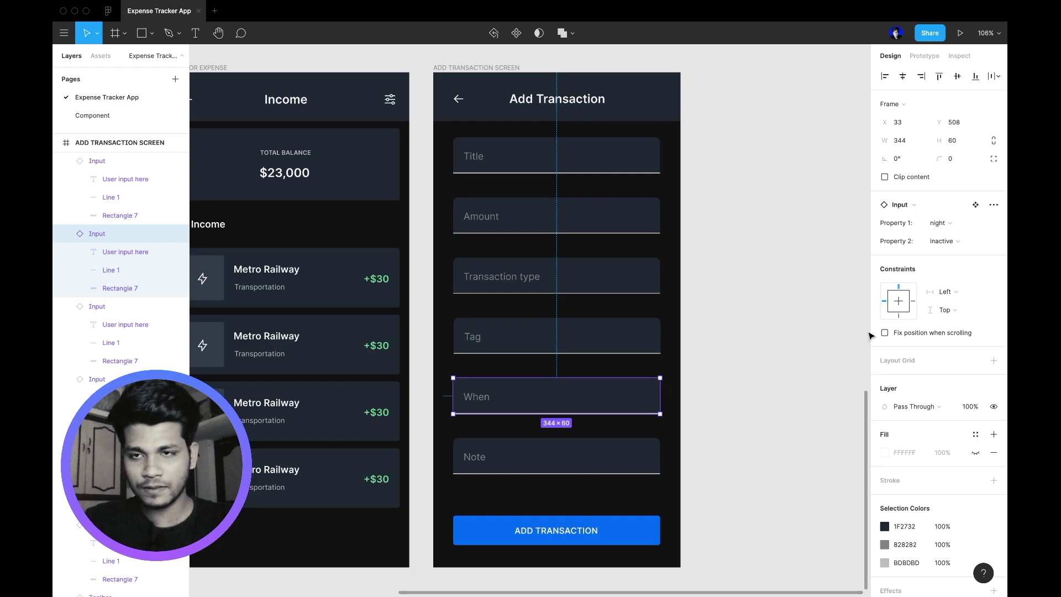
pyautogui.click(953, 242)
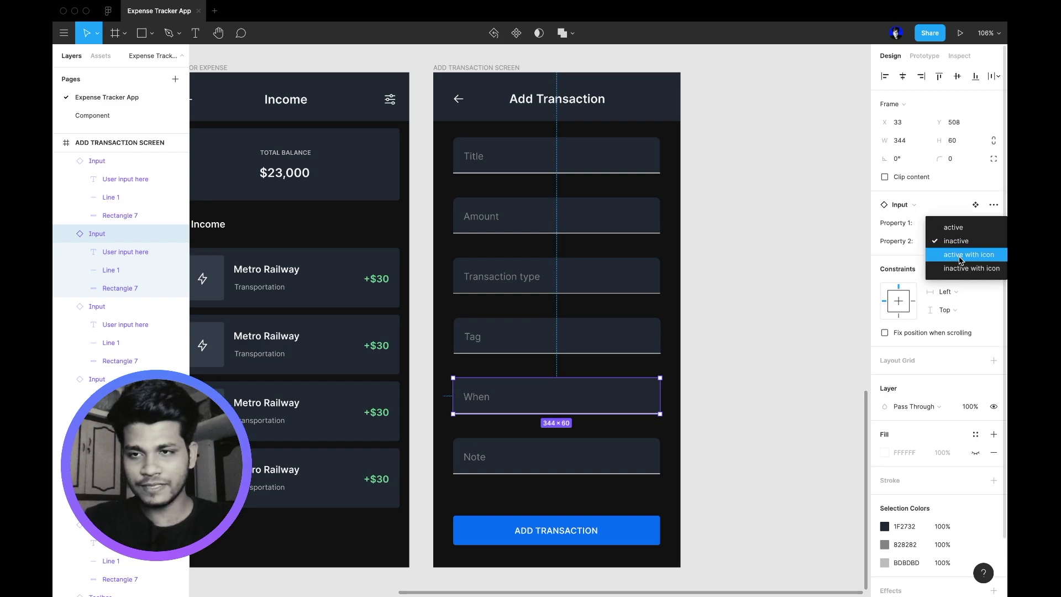
pyautogui.click(959, 256)
pyautogui.click(956, 242)
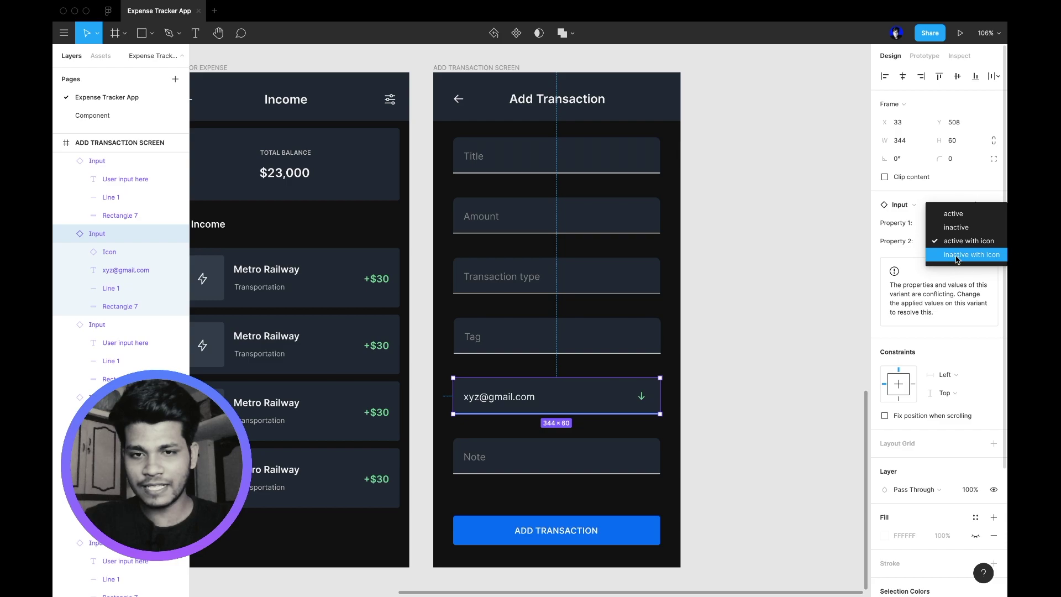
pyautogui.click(957, 255)
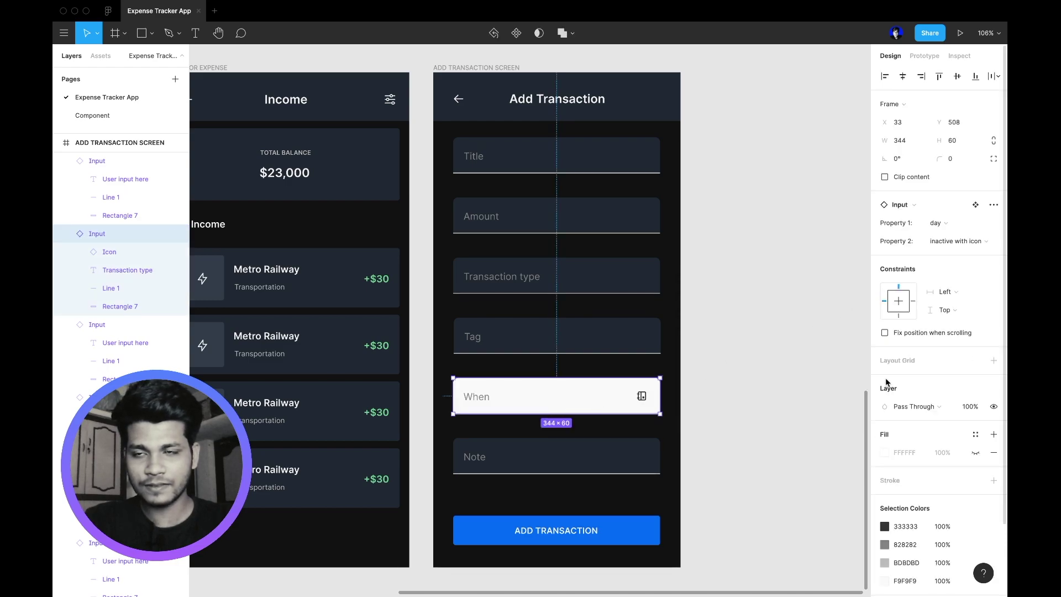
# - Open the main Input component and set the last night variant's Property 2 to inactive with icon
pyautogui.click(975, 207)
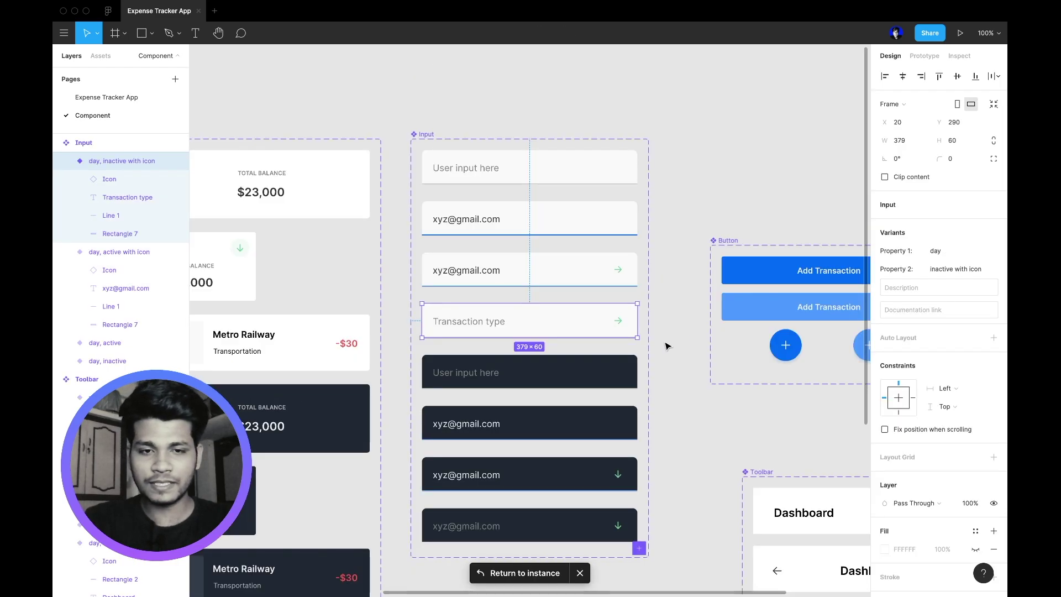
pyautogui.scroll(-5, 668, 346)
pyautogui.hscroll(2, 605, 447)
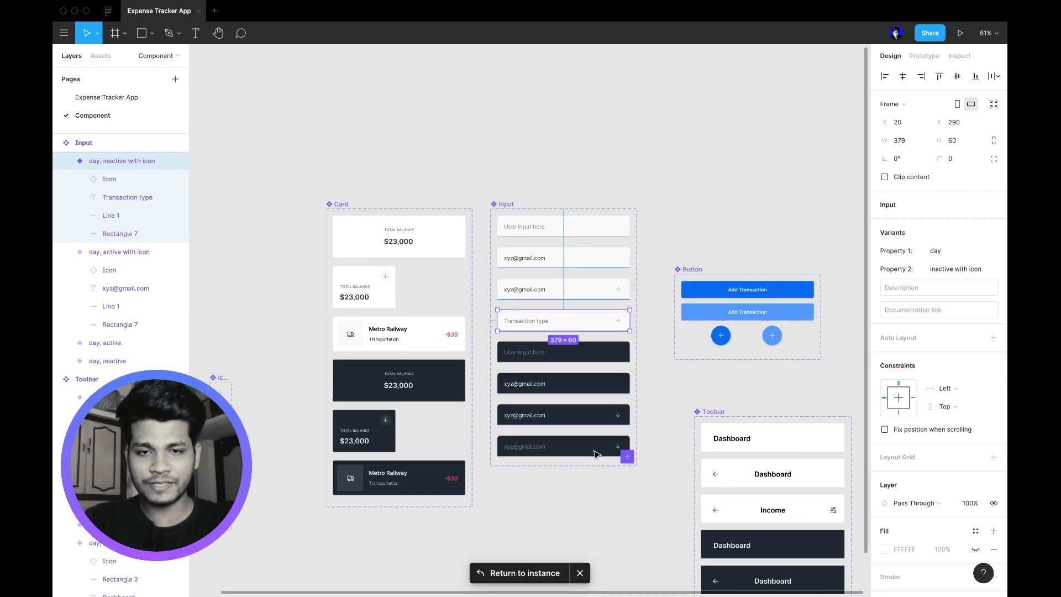
pyautogui.click(585, 447)
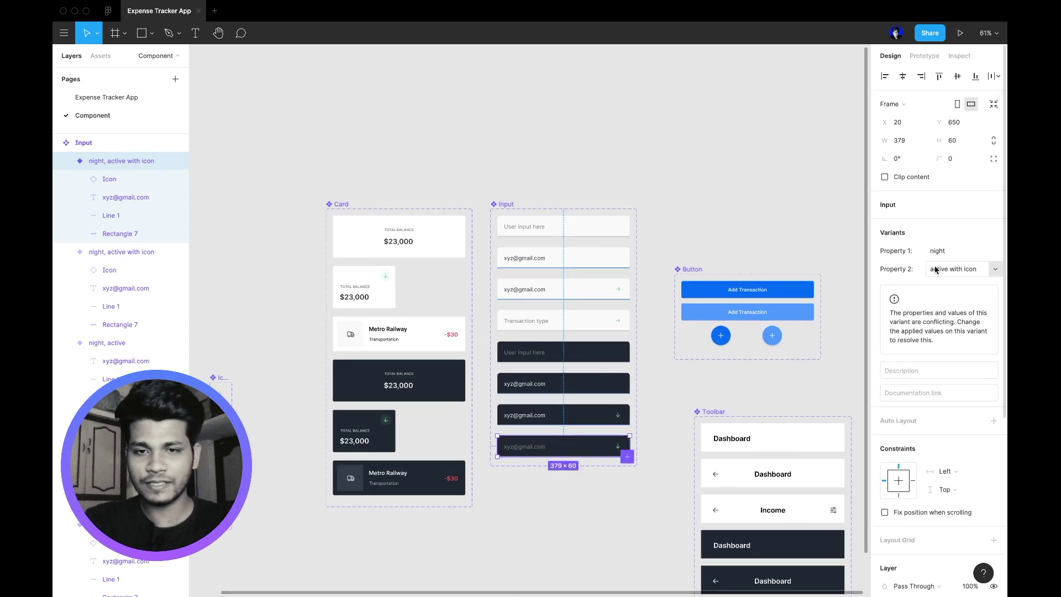
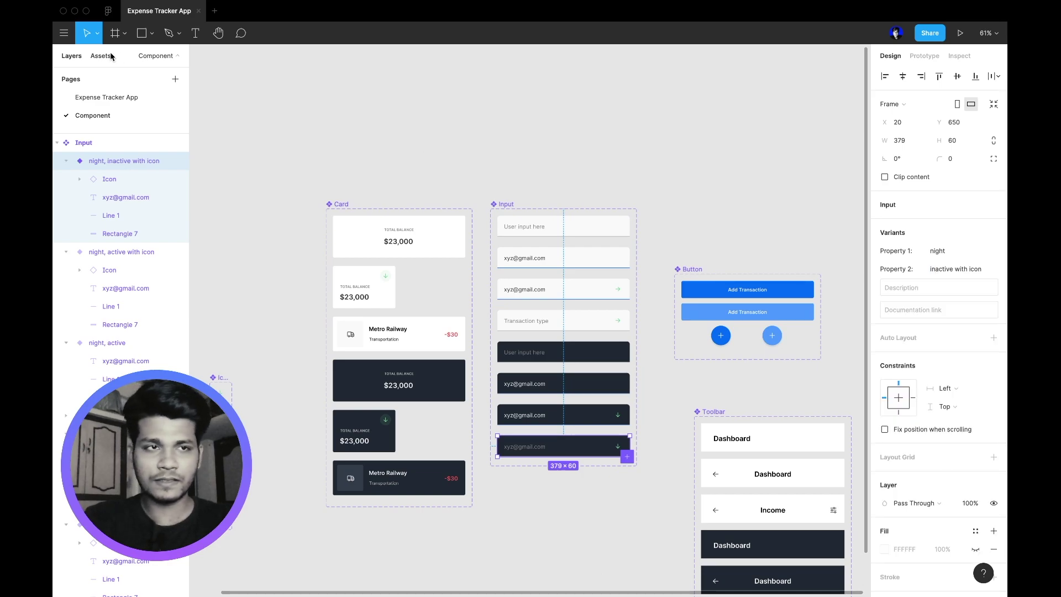
# - Return to the Expense Tracker App page and set the When input's Property 1 to night
pyautogui.click(107, 97)
pyautogui.click(971, 243)
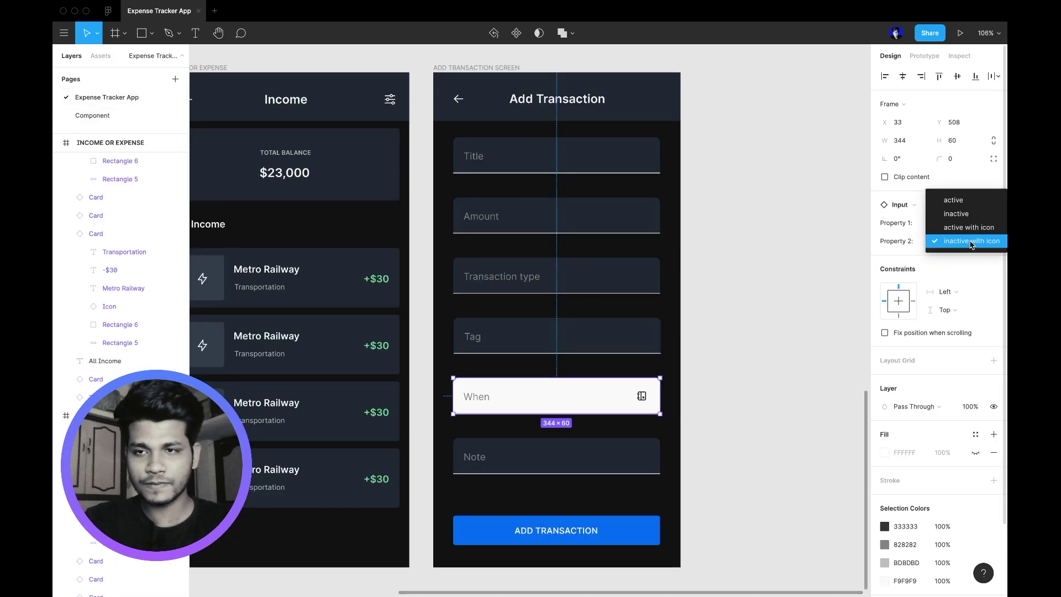
pyautogui.click(964, 242)
pyautogui.click(962, 223)
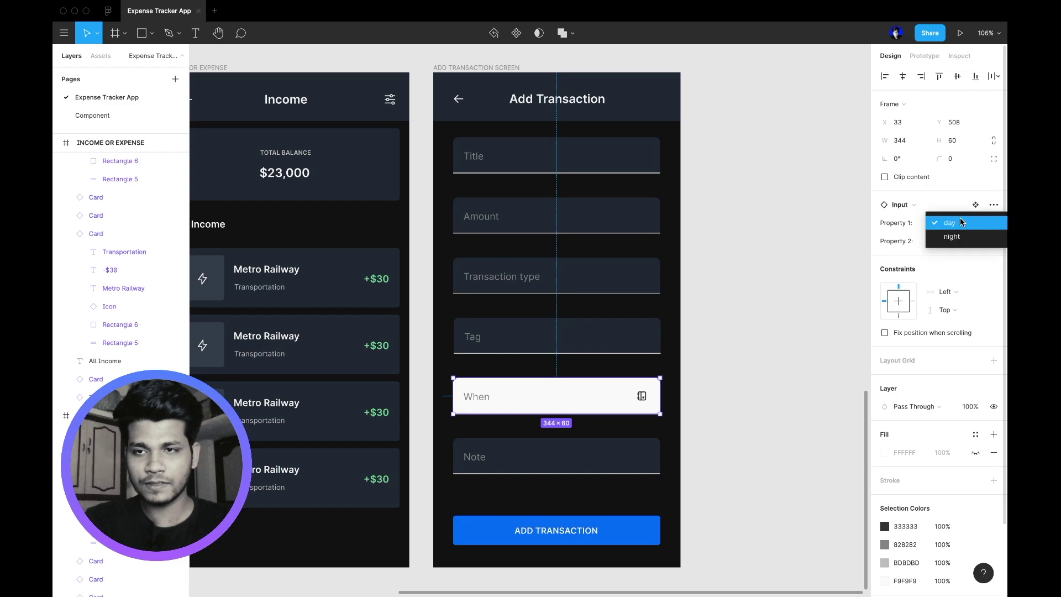
pyautogui.click(952, 236)
pyautogui.click(720, 353)
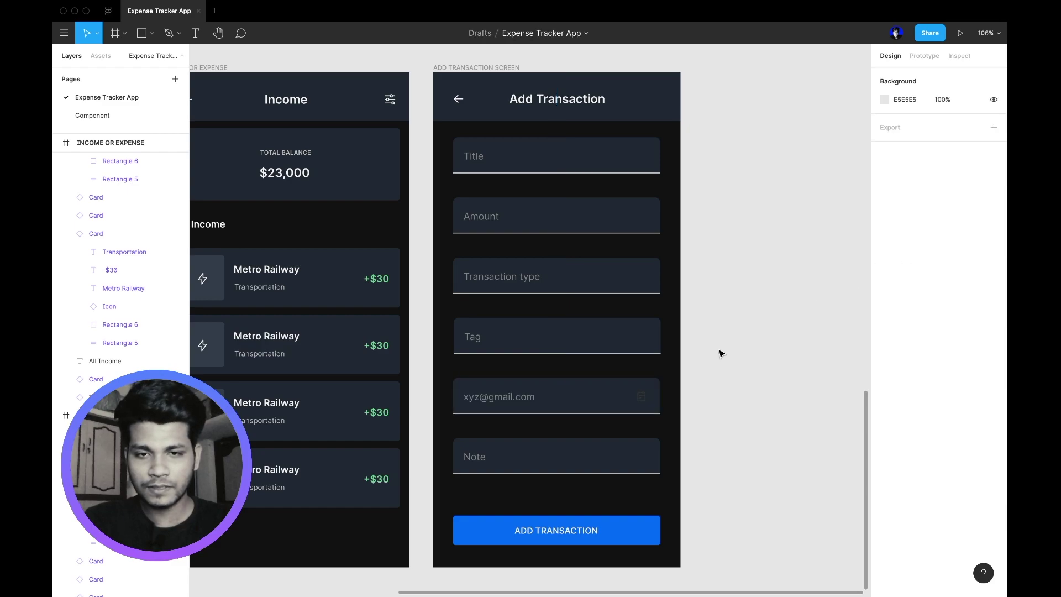
# - Recolour the calendar icon in the fifth night input with the near-white library swatch
pyautogui.doubleClick(641, 396)
pyautogui.click(884, 490)
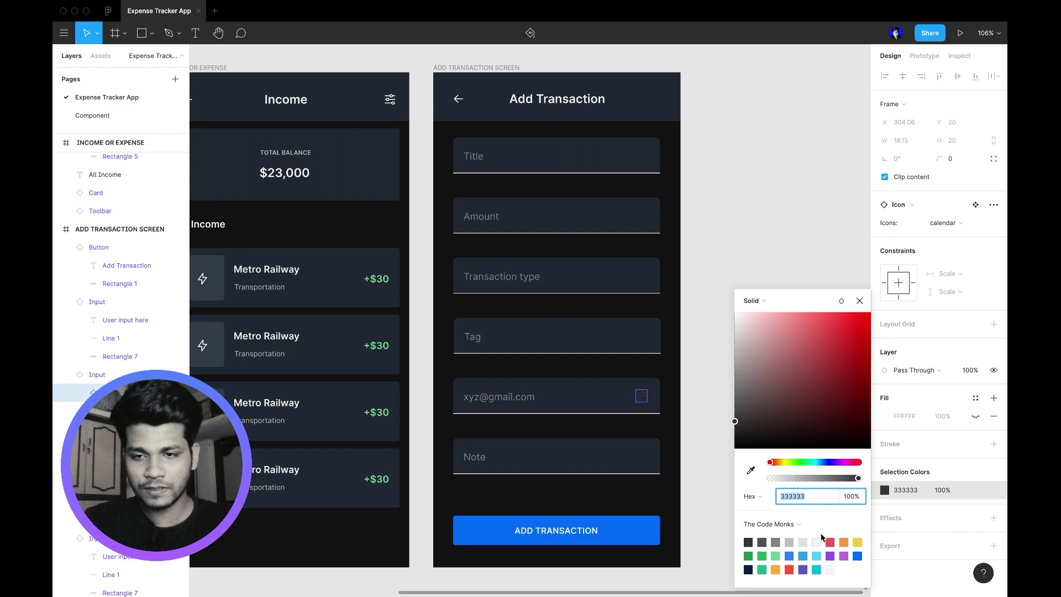
pyautogui.click(818, 541)
pyautogui.click(695, 303)
# - Set Property 2 of both the Transaction type and Tag inputs on the night screen to inactive with icon
pyautogui.click(626, 280)
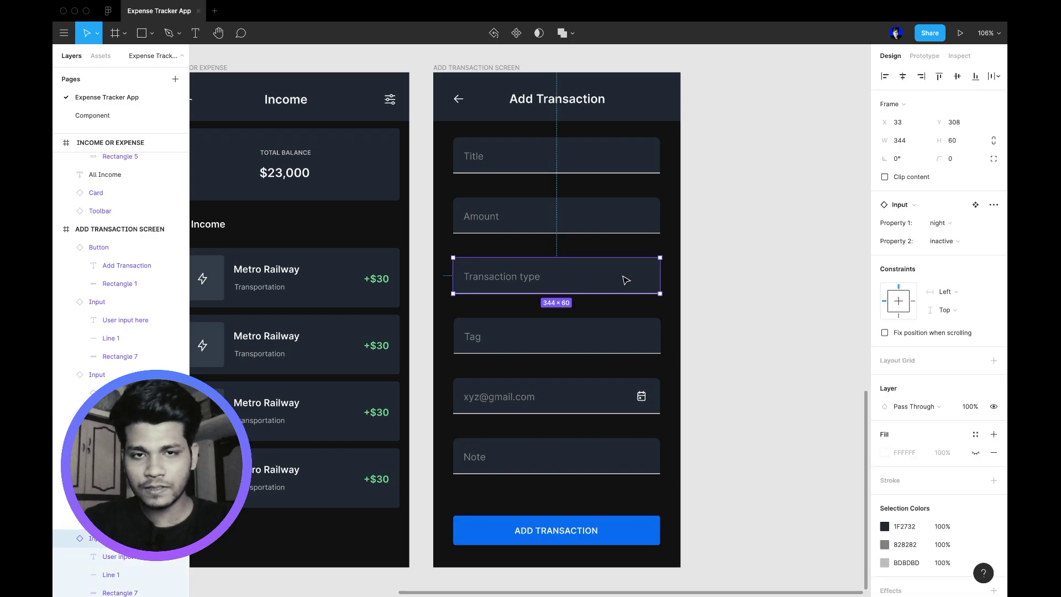
pyautogui.click(958, 242)
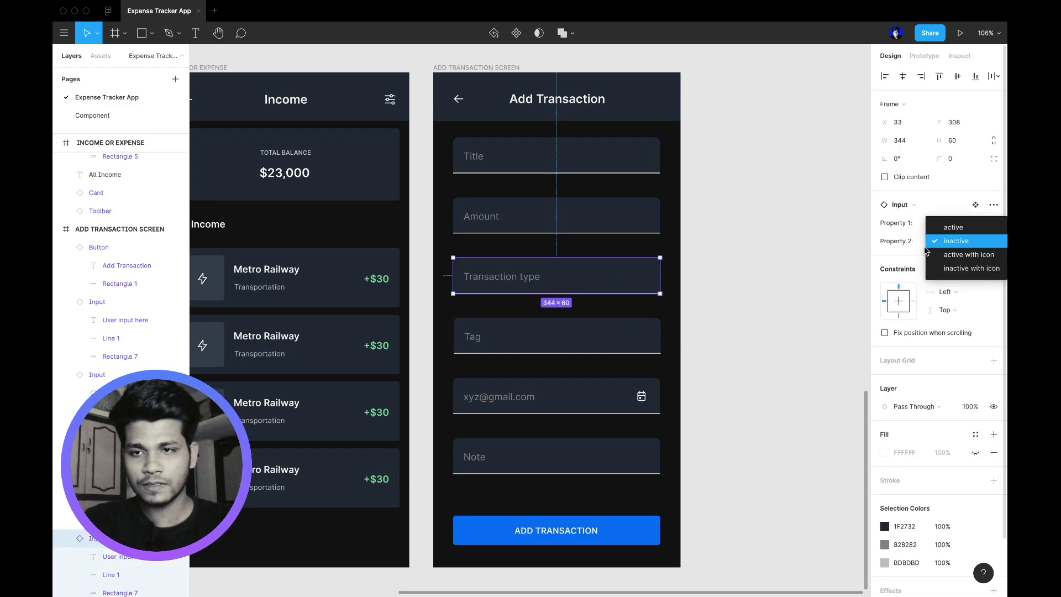
pyautogui.click(663, 324)
pyautogui.keyDown('shift'); pyautogui.click(618, 341); pyautogui.keyUp('shift')
pyautogui.click(958, 259)
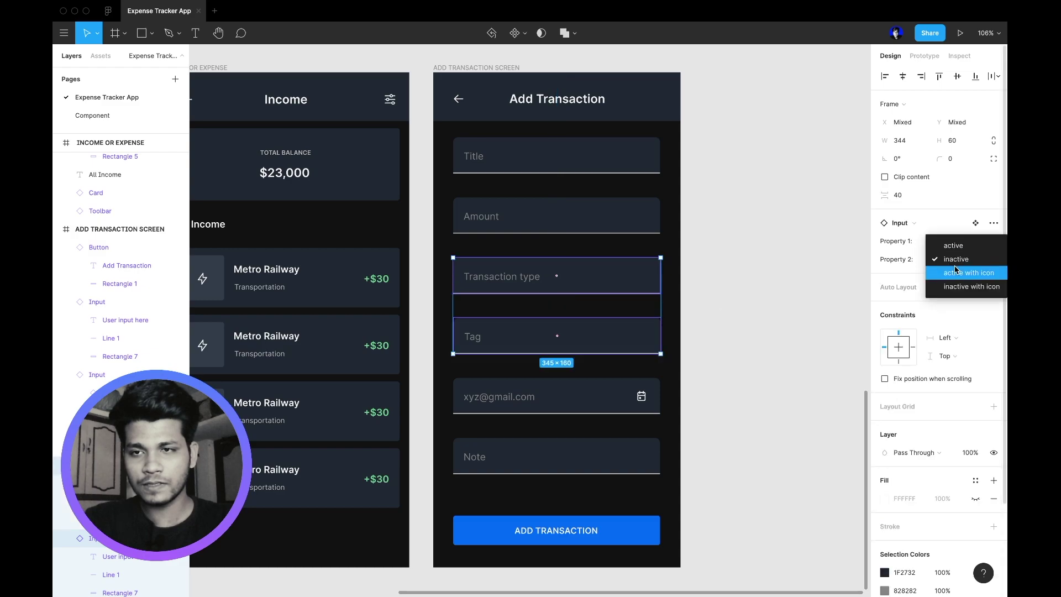
pyautogui.click(957, 287)
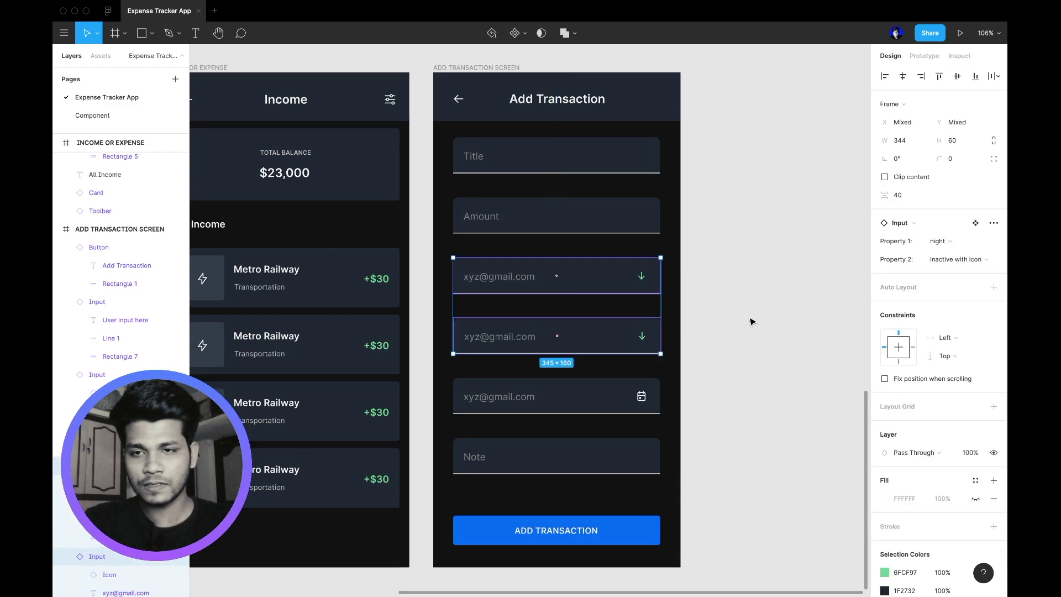
pyautogui.scroll(-3, 889, 486)
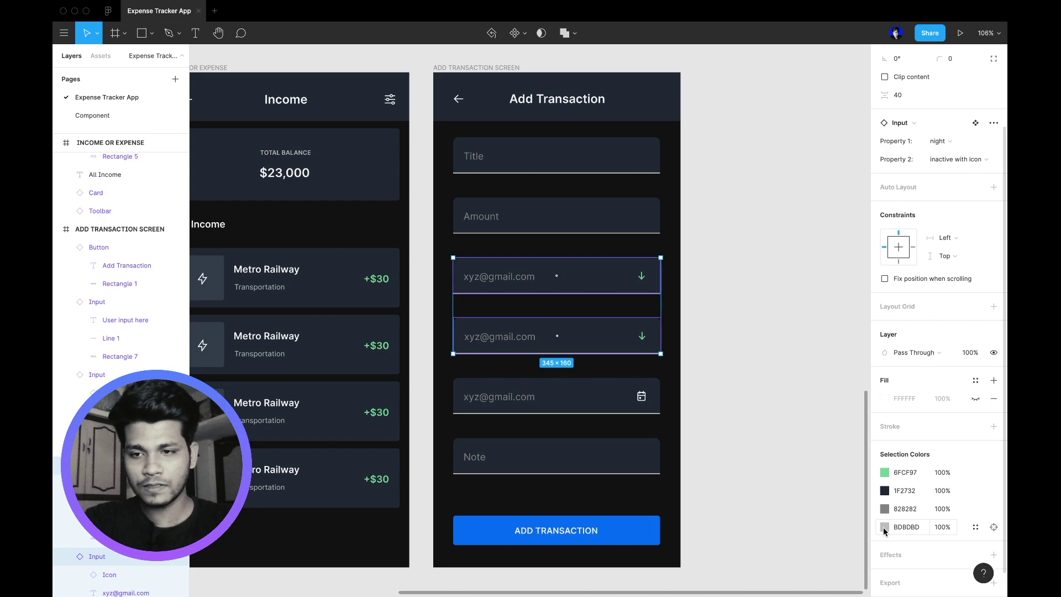
pyautogui.click(752, 386)
# - Switch the icons inside the third and fourth night inputs to the dropdown variant
pyautogui.click(646, 282)
pyautogui.doubleClick(646, 282)
pyautogui.keyDown('shift'); pyautogui.click(642, 335); pyautogui.keyUp('shift')
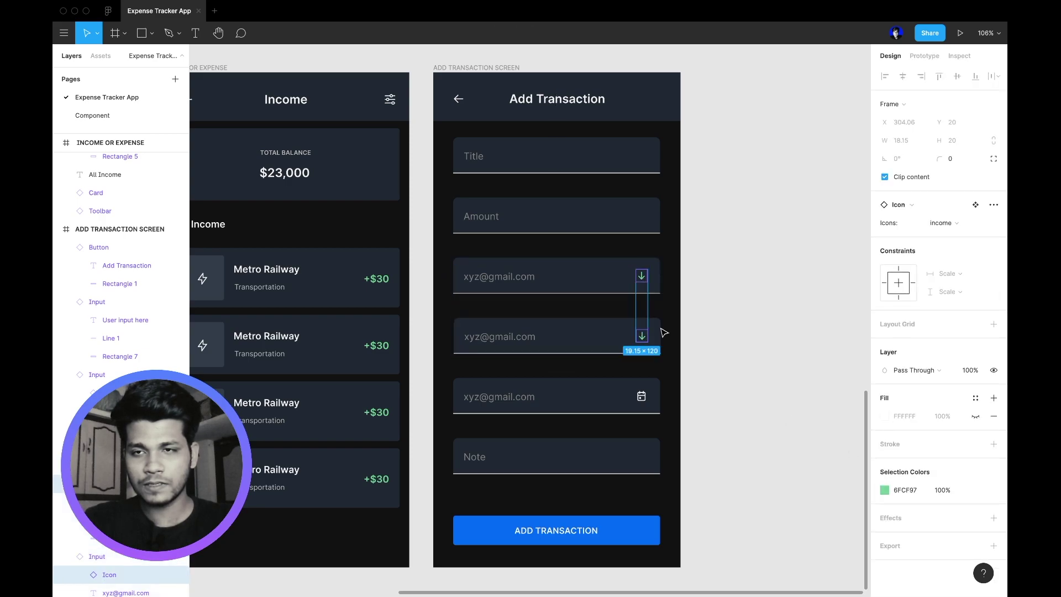
pyautogui.click(948, 219)
pyautogui.click(964, 291)
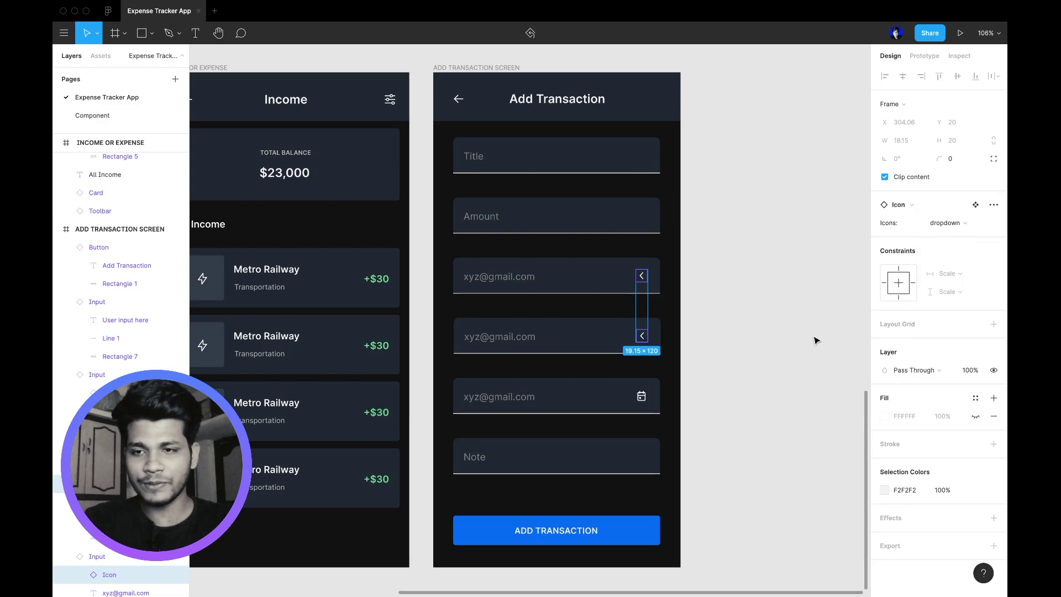
# - Try the back variant on the third and fourth inputs' icons, then set them to dropdown again
pyautogui.scroll(5, 768, 309)
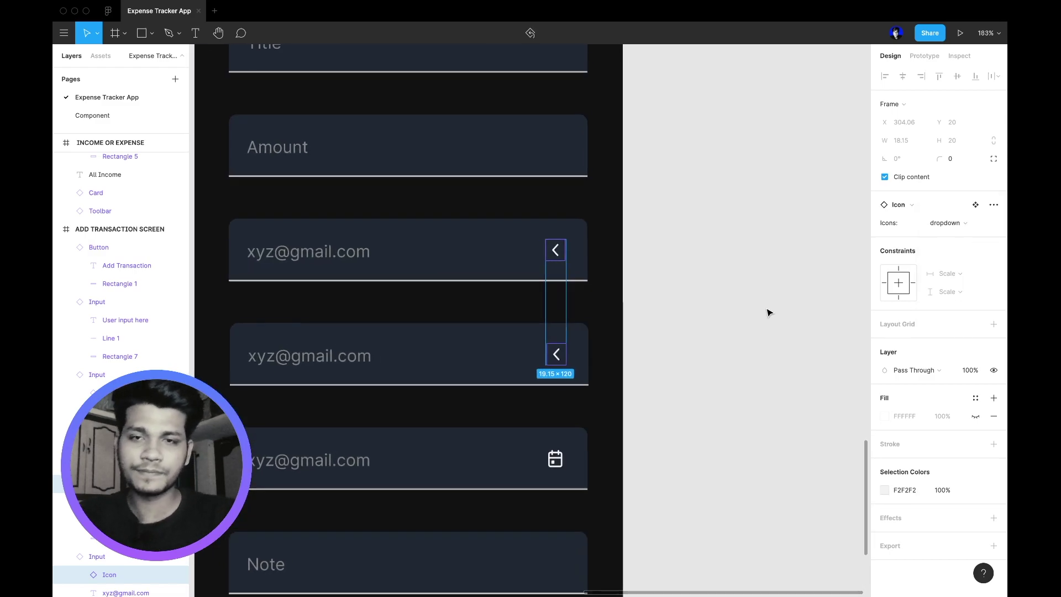
pyautogui.click(952, 222)
pyautogui.click(953, 210)
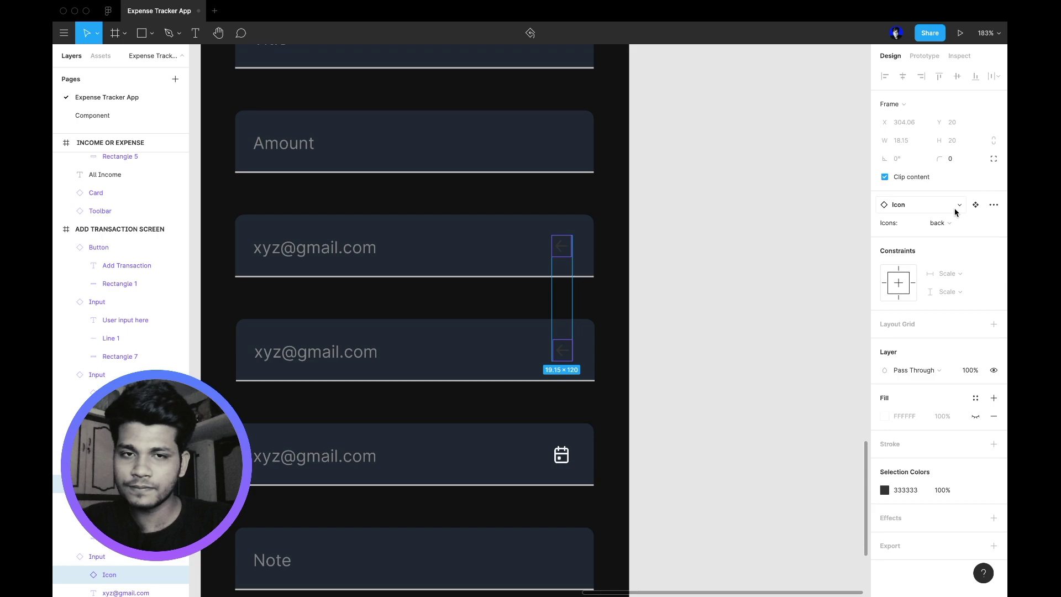
pyautogui.click(949, 227)
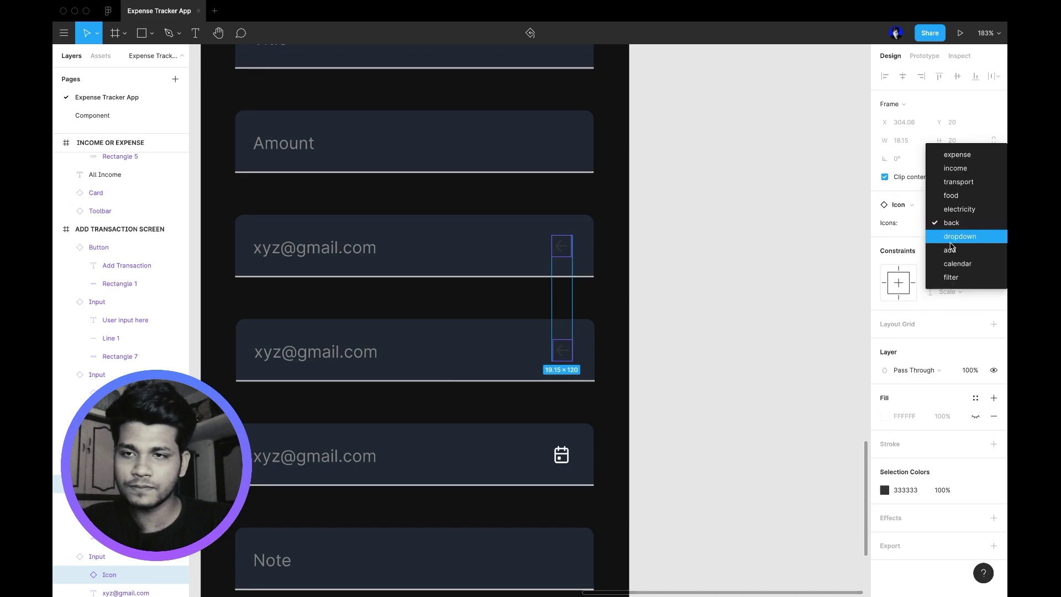
pyautogui.click(954, 237)
pyautogui.click(760, 275)
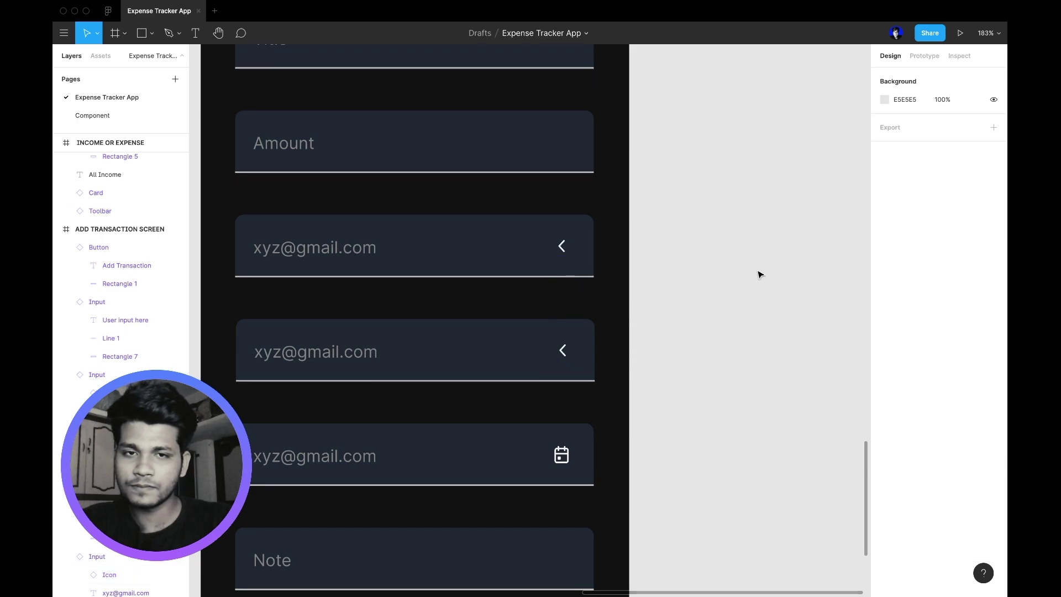
# - Open the main component of the night, inactive with icon Input variant and rotate its icon to 90°
pyautogui.click(482, 254)
pyautogui.click(975, 208)
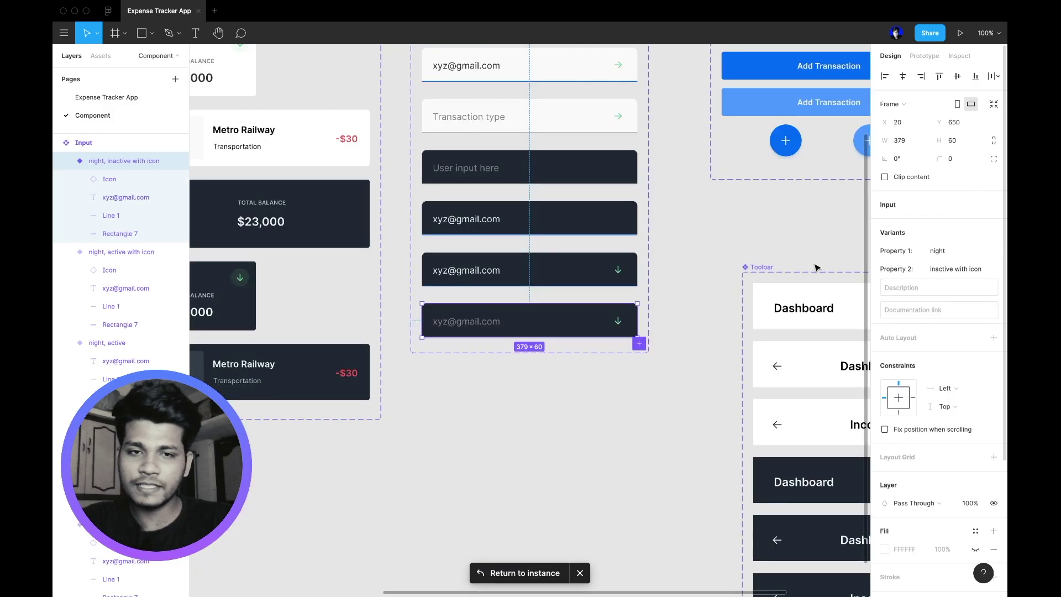
pyautogui.click(682, 301)
pyautogui.click(583, 330)
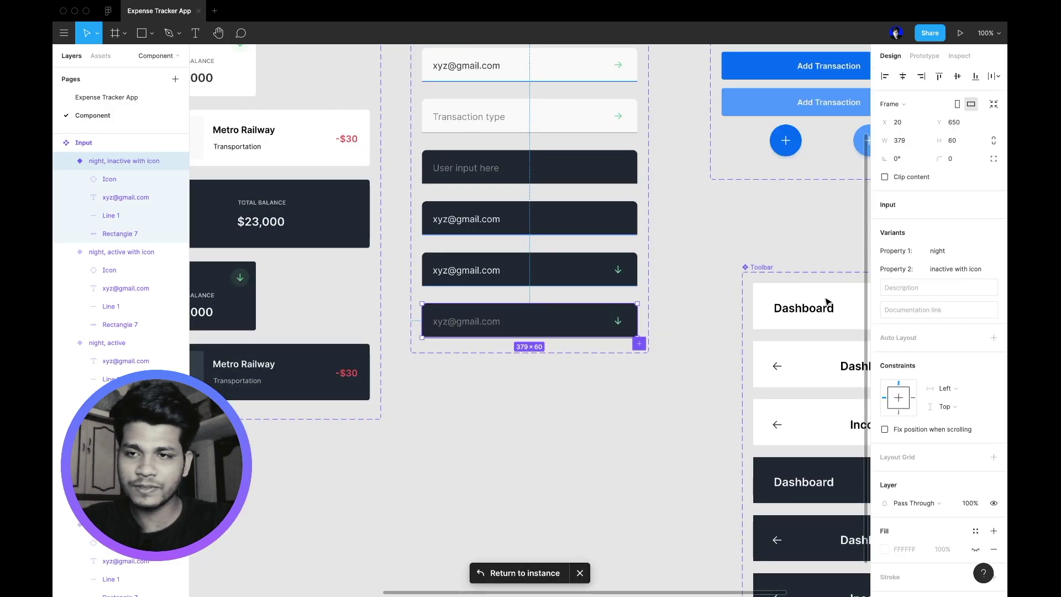
pyautogui.doubleClick(617, 324)
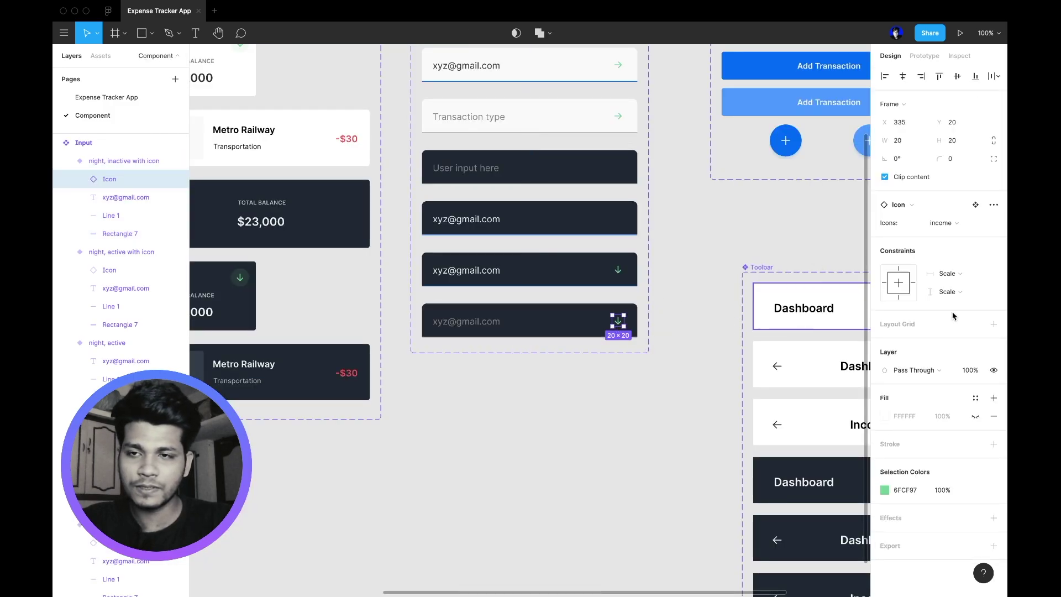
pyautogui.click(900, 160)
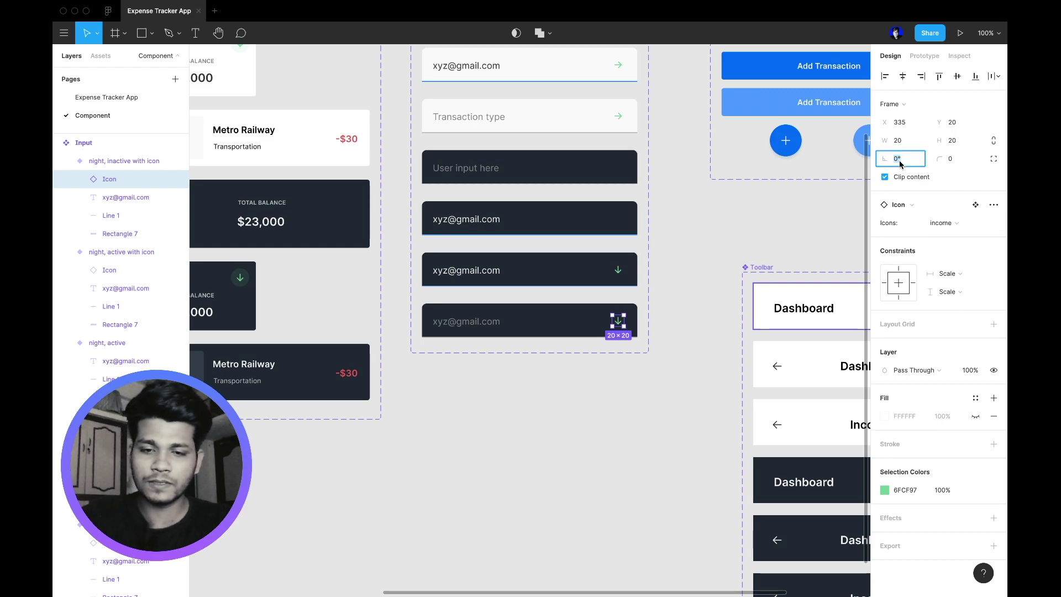
pyautogui.press('Return')
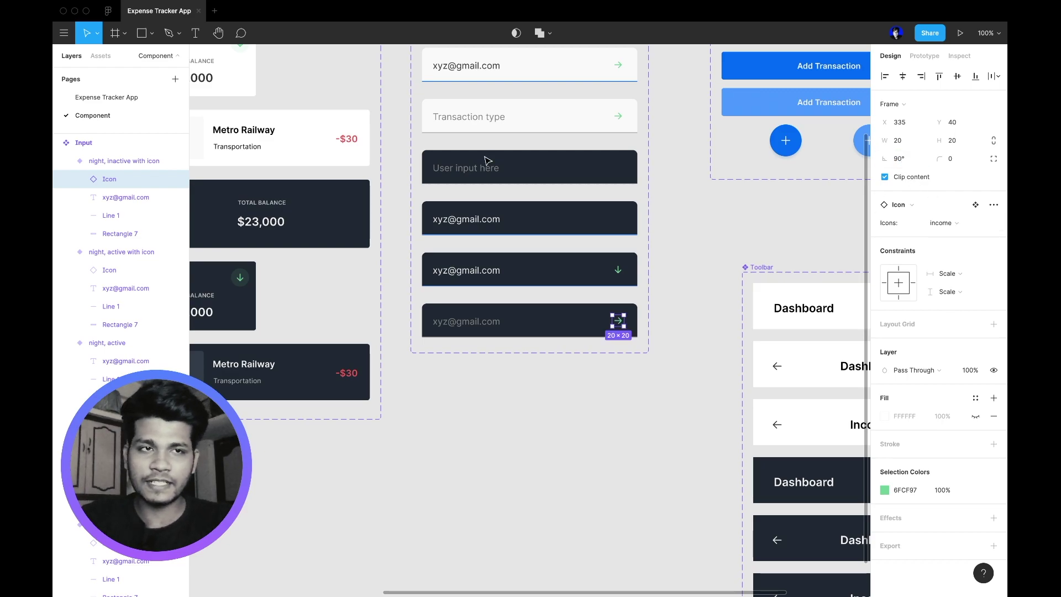
# - Return to the Expense Tracker App page and replace the third night input's placeholder with "Transaction type"
pyautogui.click(133, 97)
pyautogui.click(674, 298)
pyautogui.scroll(-3, 675, 299)
pyautogui.scroll(-2, 675, 299)
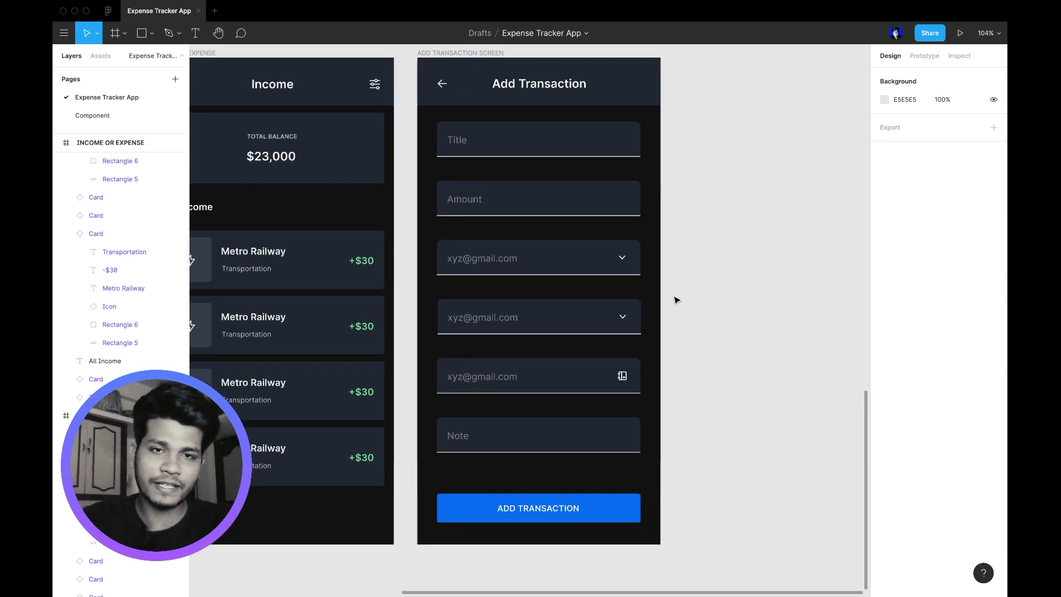
pyautogui.scroll(2, 675, 298)
pyautogui.doubleClick(490, 287)
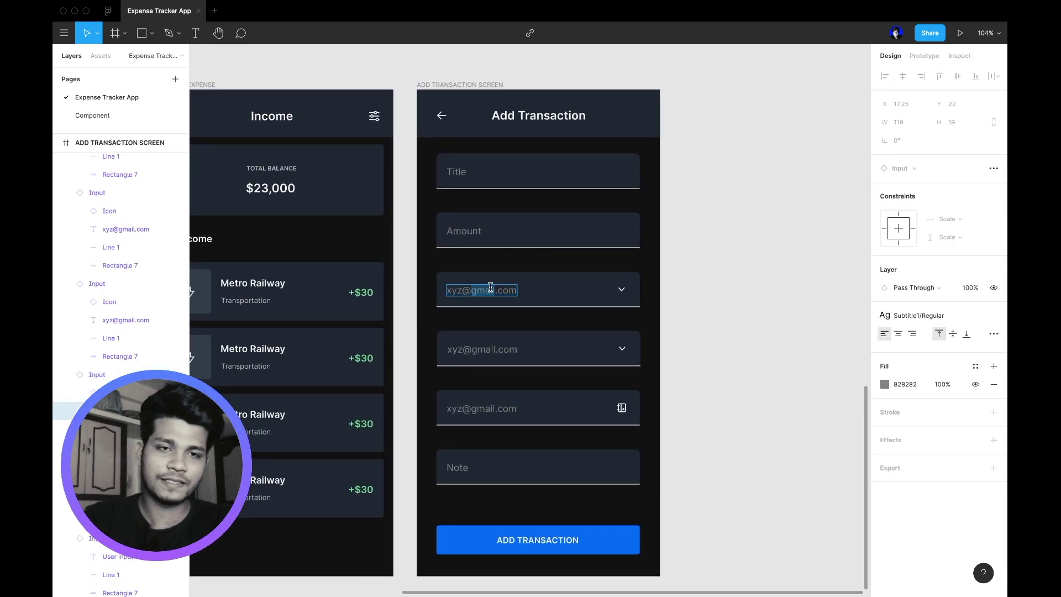
pyautogui.doubleClick(490, 287)
pyautogui.write('Transaction type')
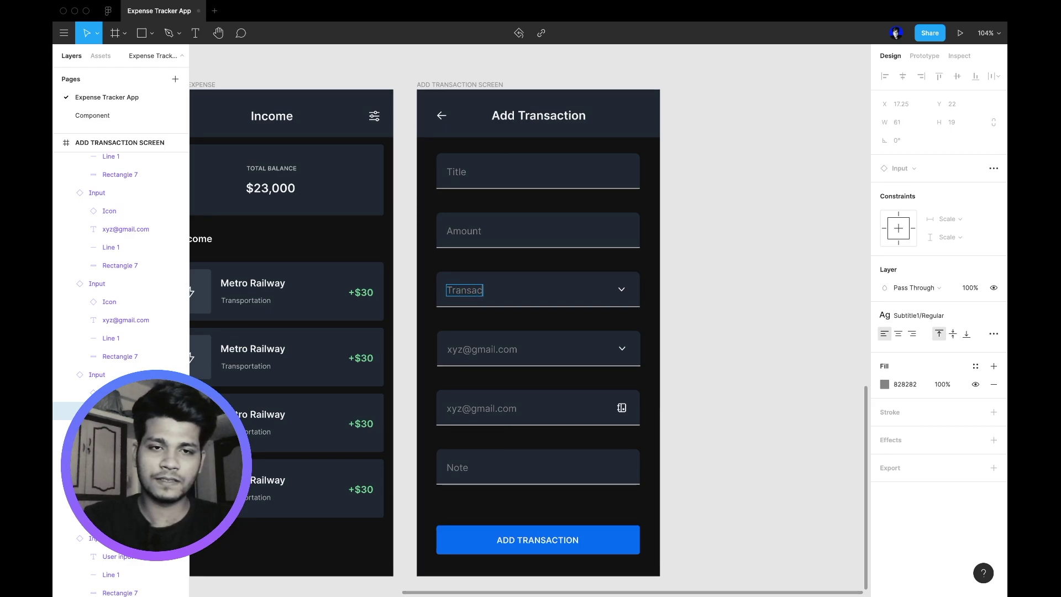
# - Change the placeholder texts of the fourth and fifth inputs on the night screen to "Tag" and "When"
pyautogui.doubleClick(487, 360)
pyautogui.doubleClick(488, 354)
pyautogui.press('BackSpace')
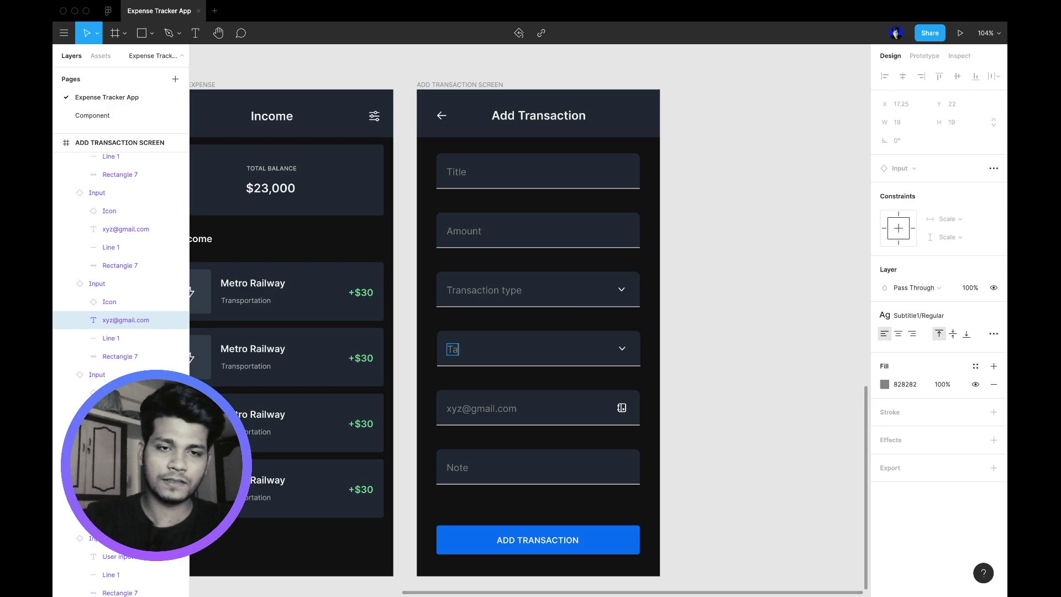
pyautogui.doubleClick(487, 408)
pyautogui.write('W')
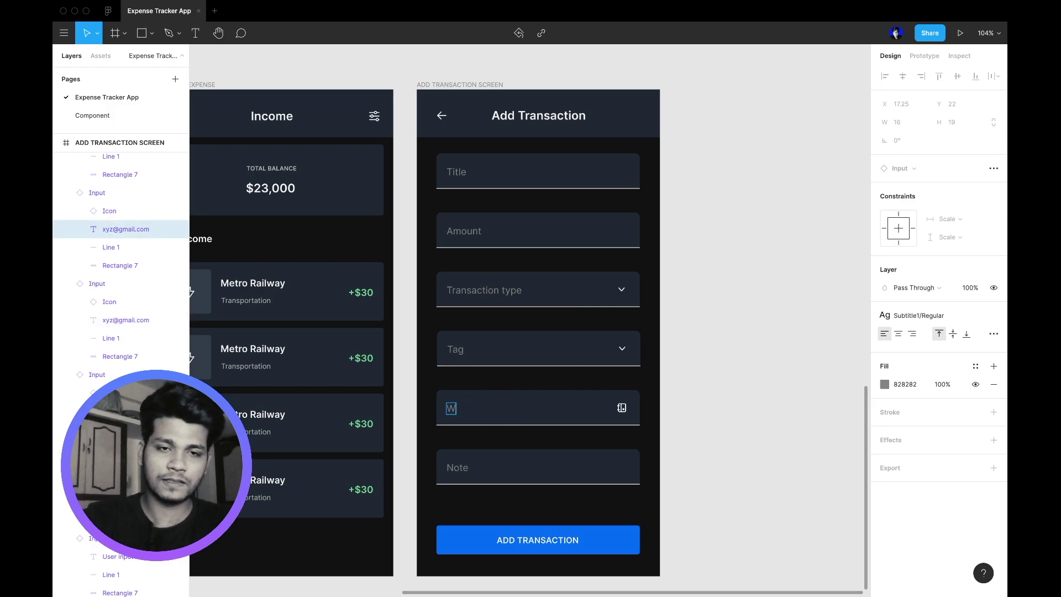
pyautogui.click(737, 414)
pyautogui.scroll(-5, 736, 414)
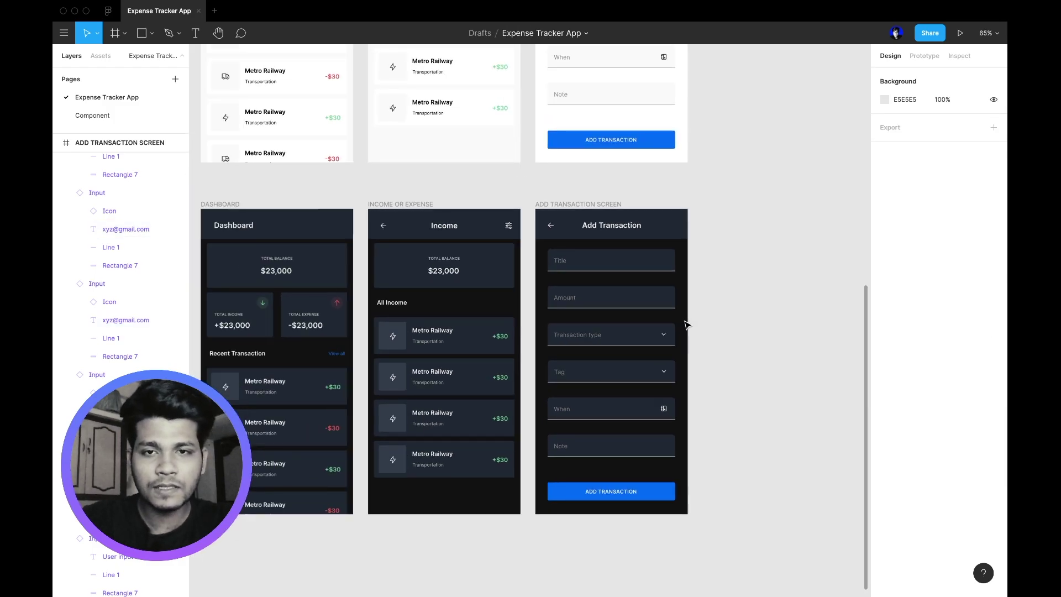
pyautogui.press('Tab')
pyautogui.click(758, 433)
pyautogui.moveTo(740, 458); pyautogui.dragTo(650, 275)
pyautogui.click(734, 288)
# - Set the night Dashboard frame's fill to 1F2732
pyautogui.scroll(-5, 601, 205)
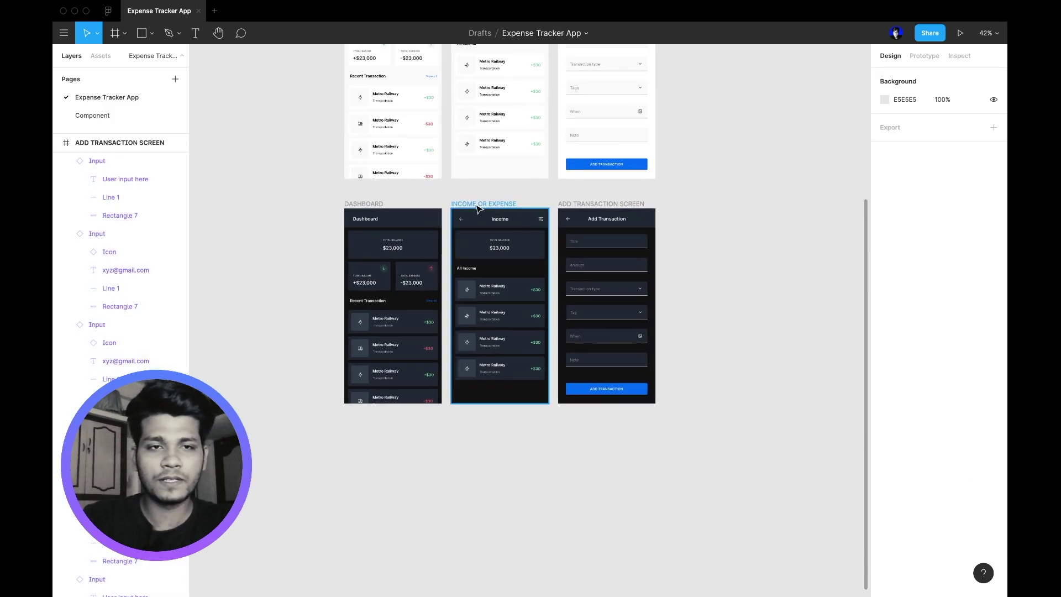
pyautogui.click(375, 205)
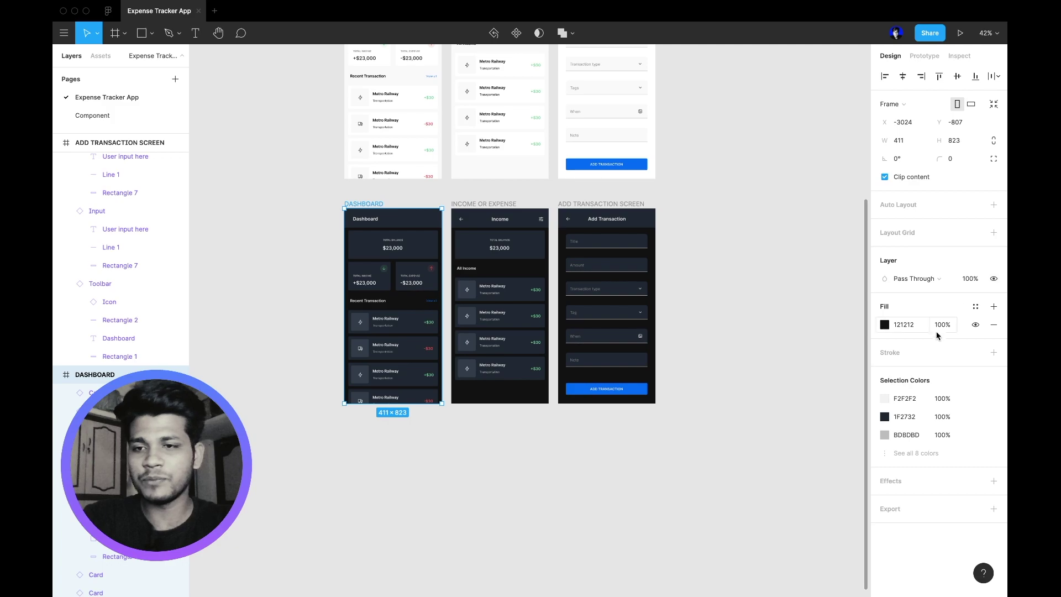
pyautogui.click(890, 326)
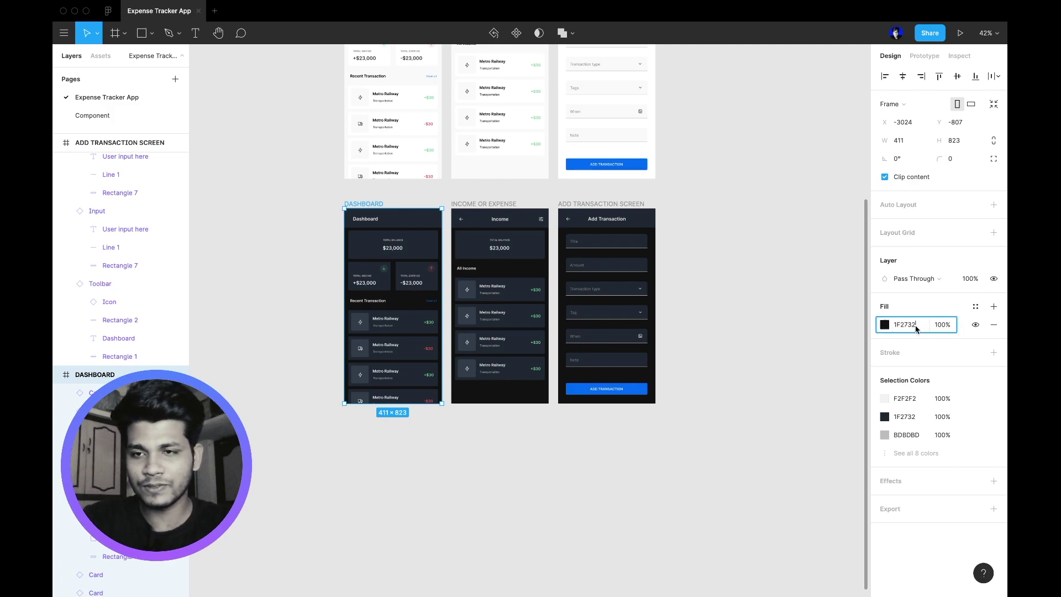
pyautogui.write('1F2732')
pyautogui.press('Return')
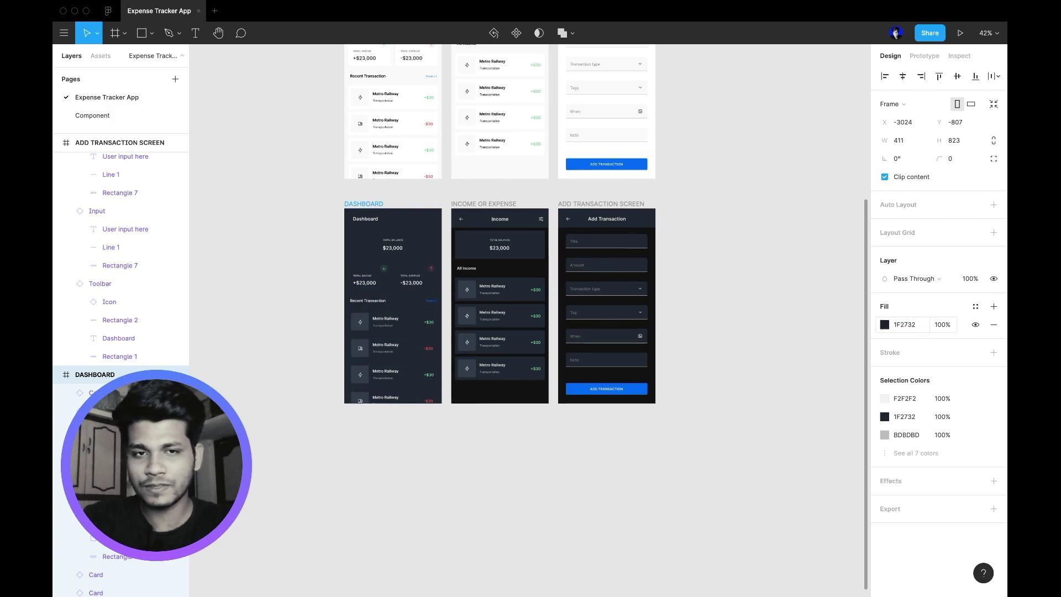
# - Fine-tune the night Dashboard frame's fill to the lighter slate shade 2C333D so the cards stand out
pyautogui.click(885, 324)
pyautogui.moveTo(812, 417); pyautogui.dragTo(777, 425)
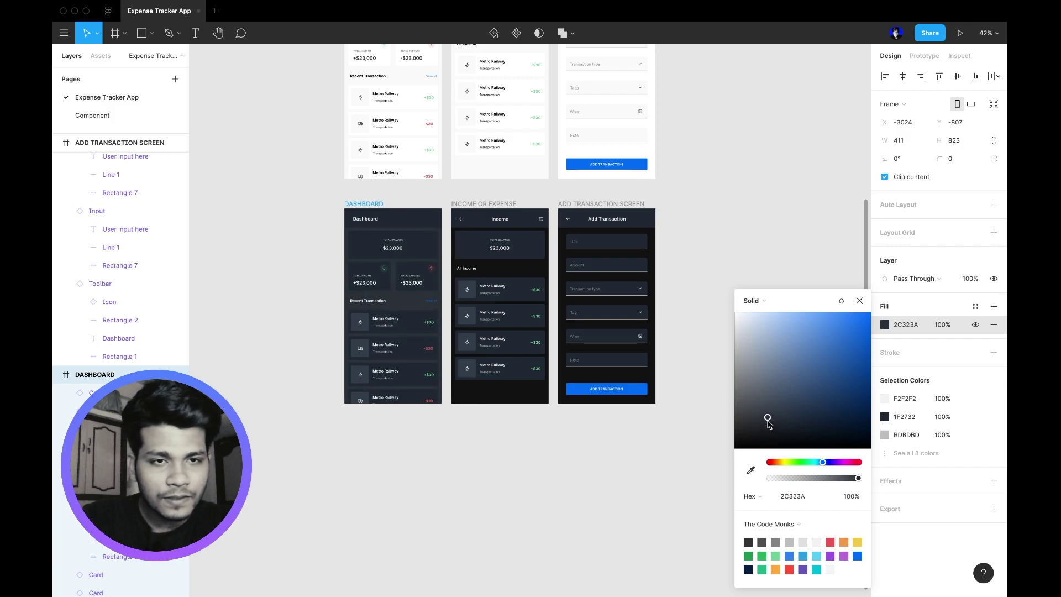
pyautogui.moveTo(768, 419); pyautogui.dragTo(769, 417)
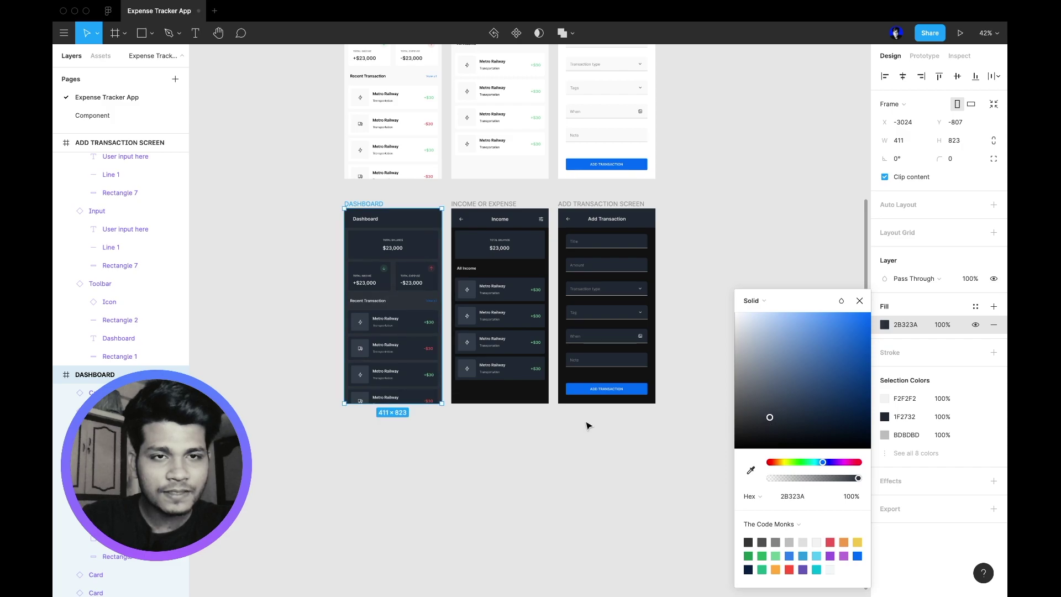
pyautogui.scroll(5, 562, 434)
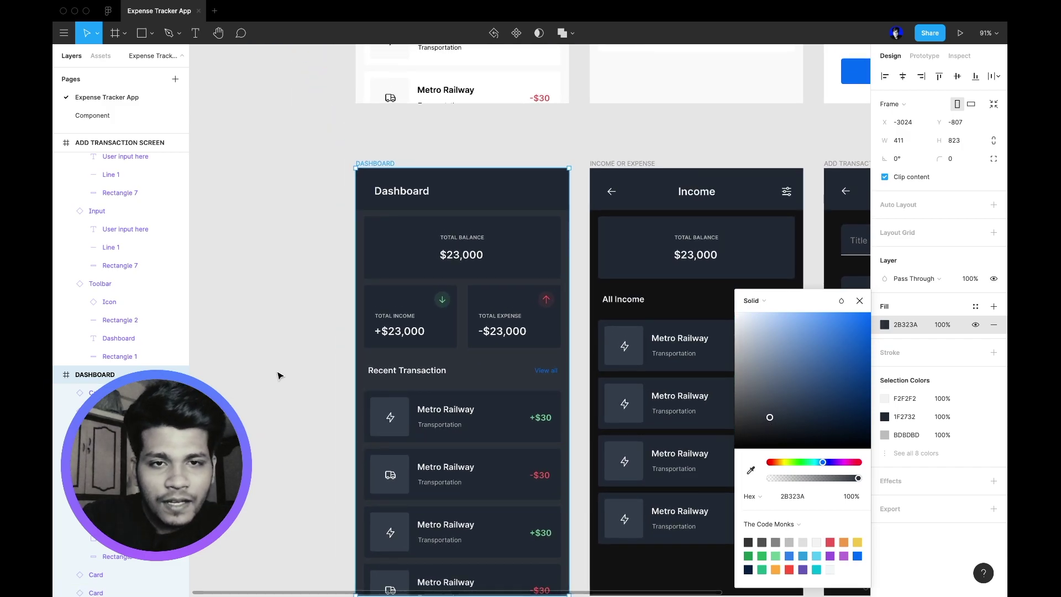
pyautogui.click(770, 524)
pyautogui.click(779, 424)
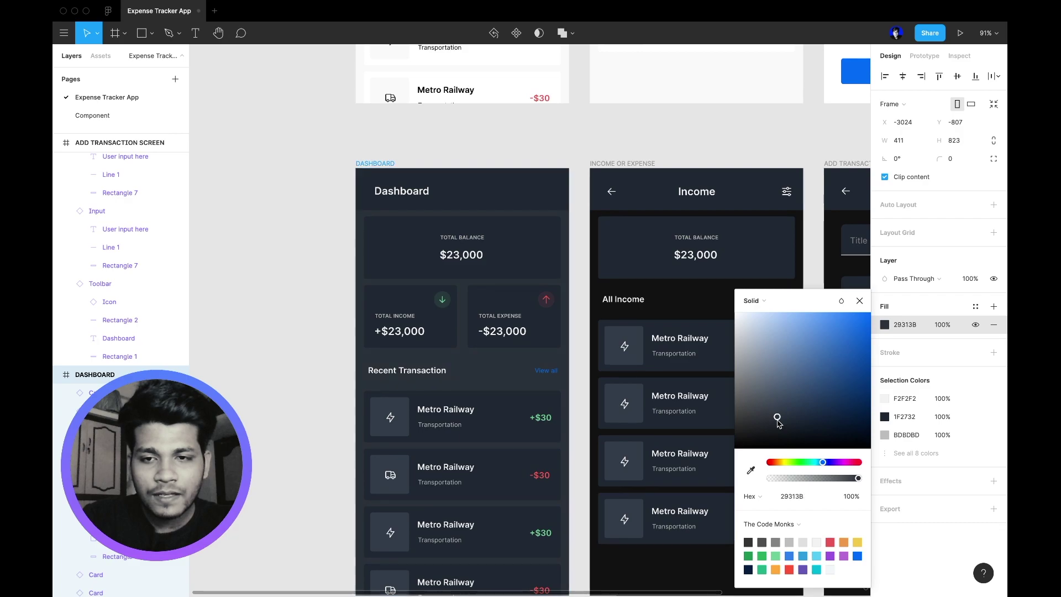
pyautogui.click(774, 420)
pyautogui.moveTo(774, 419); pyautogui.dragTo(771, 422)
pyautogui.click(278, 329)
pyautogui.hscroll(1, 278, 328)
pyautogui.hscroll(2, 277, 329)
pyautogui.scroll(-1, 278, 329)
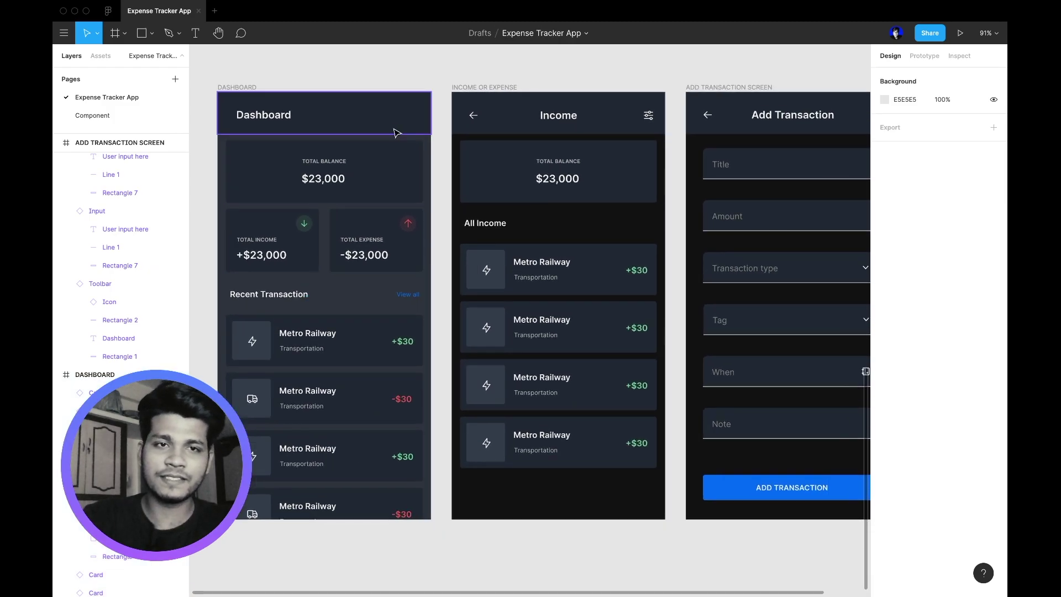
# - Apply the night Dashboard's background colour 2C333D to the night Income frame
pyautogui.click(299, 97)
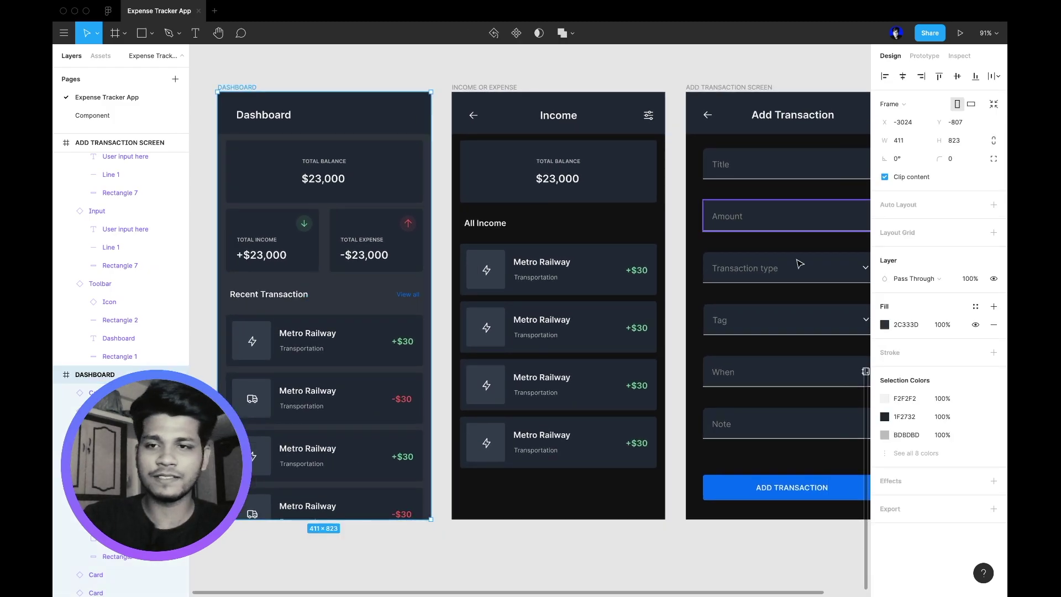
pyautogui.click(472, 105)
pyautogui.click(904, 324)
pyautogui.write('2C333D')
pyautogui.press('Return')
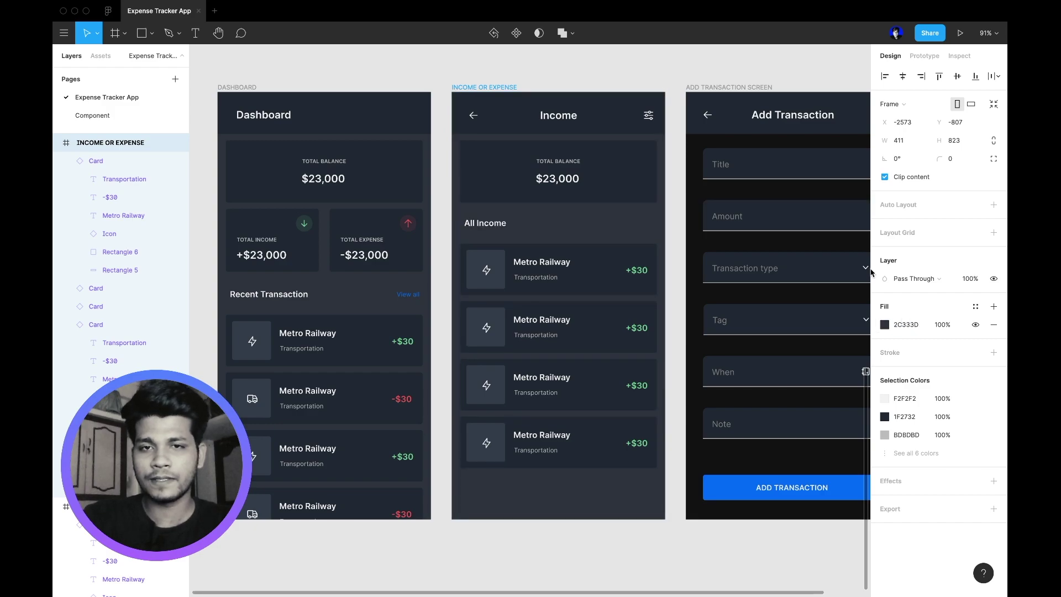
# - Set the night Add Transaction frame's fill to 2C333D
pyautogui.click(746, 89)
pyautogui.click(903, 342)
pyautogui.write('2C333D')
pyautogui.press('Return')
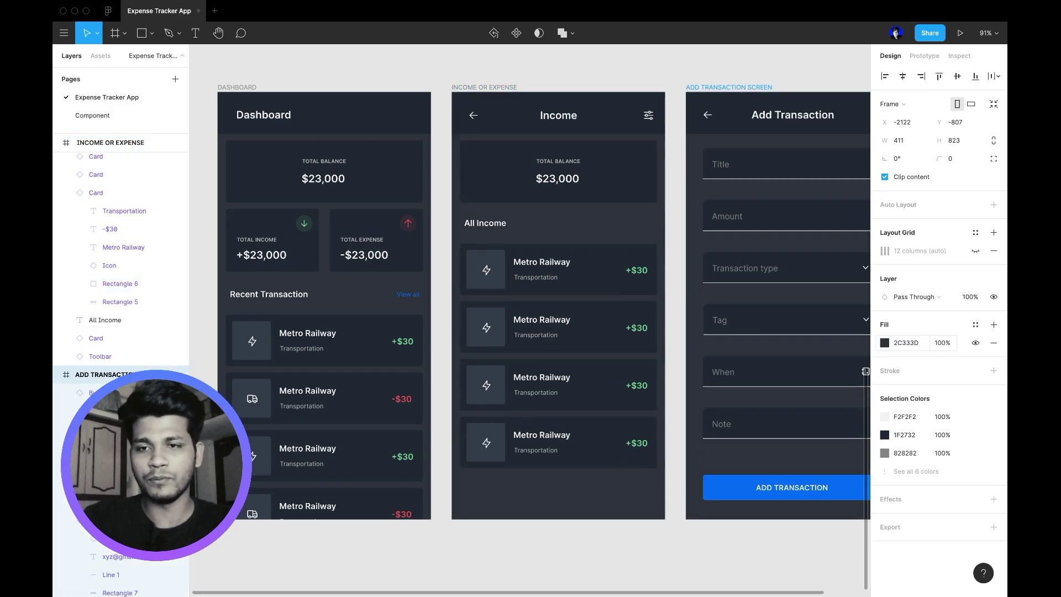
pyautogui.scroll(-5, 730, 356)
pyautogui.hscroll(2, 773, 310)
pyautogui.click(785, 297)
# - Switch the Add Transaction button on the night screen to its night UI mode variant
pyautogui.scroll(5, 786, 297)
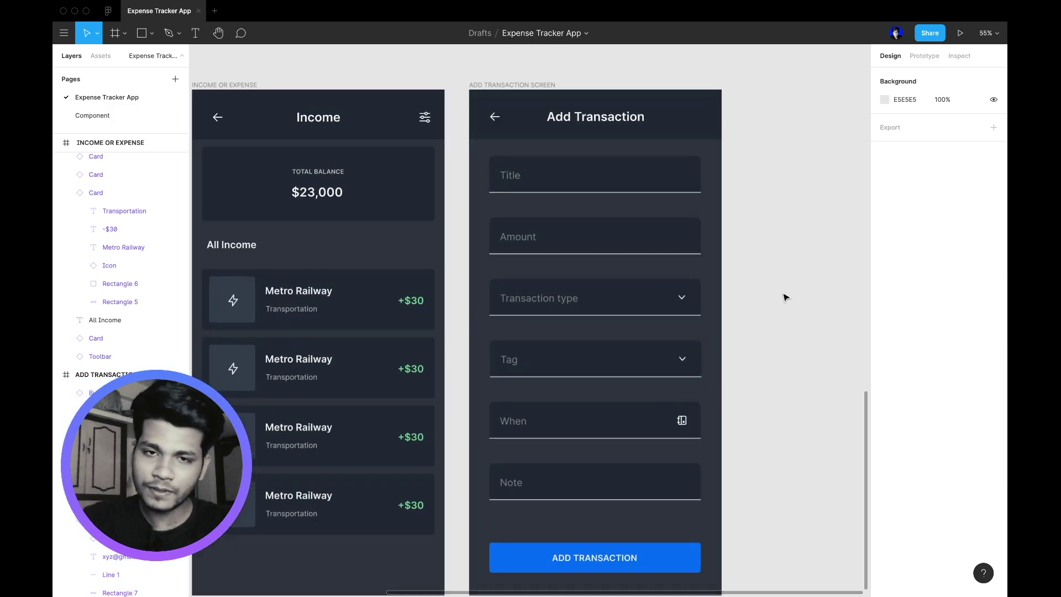
pyautogui.scroll(-2, 786, 297)
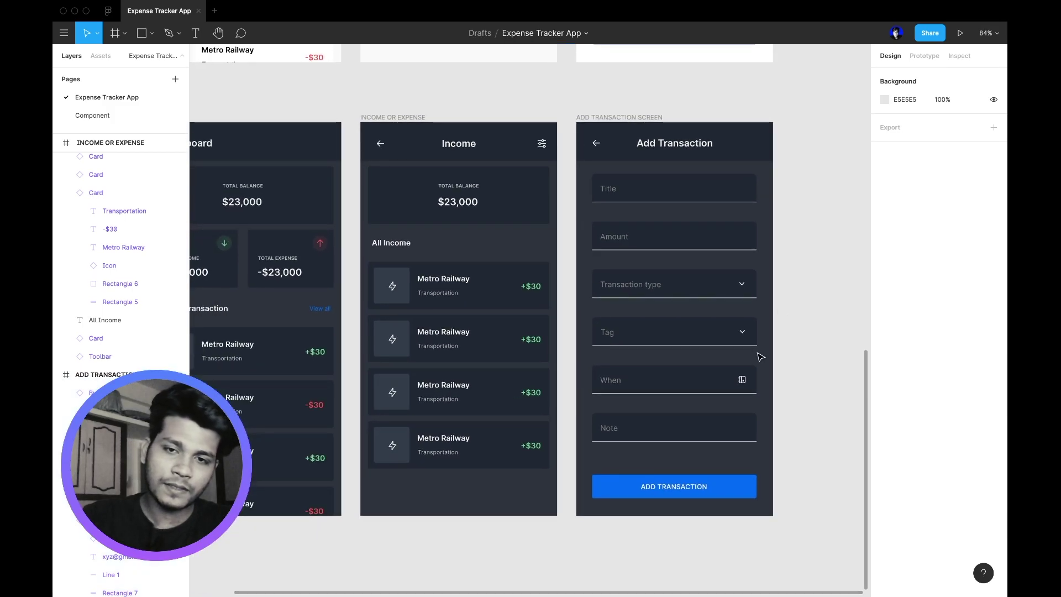
pyautogui.click(728, 485)
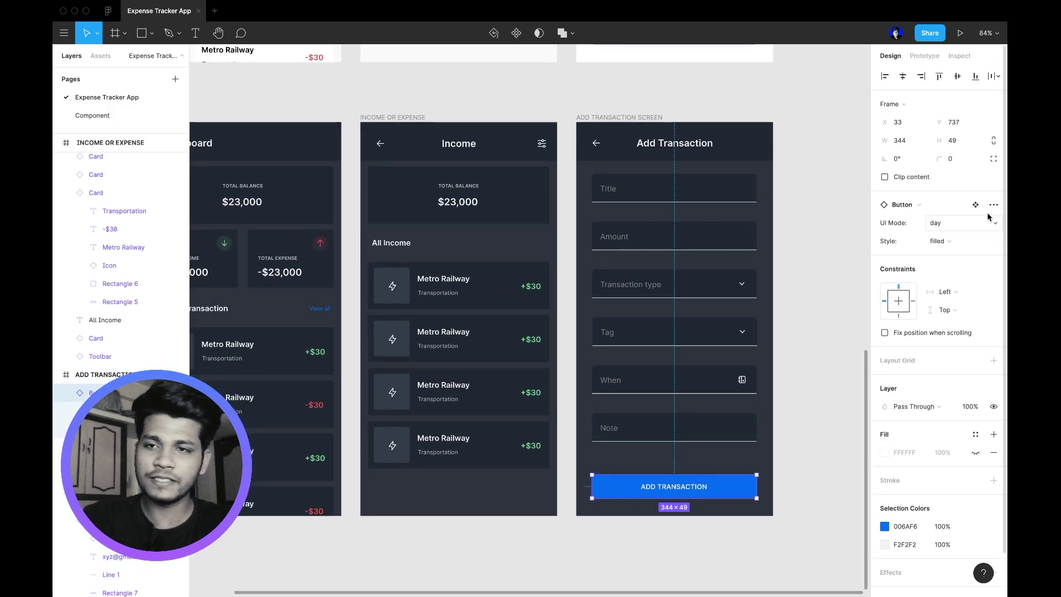
pyautogui.click(957, 226)
pyautogui.click(945, 236)
pyautogui.click(822, 362)
pyautogui.scroll(-3, 822, 365)
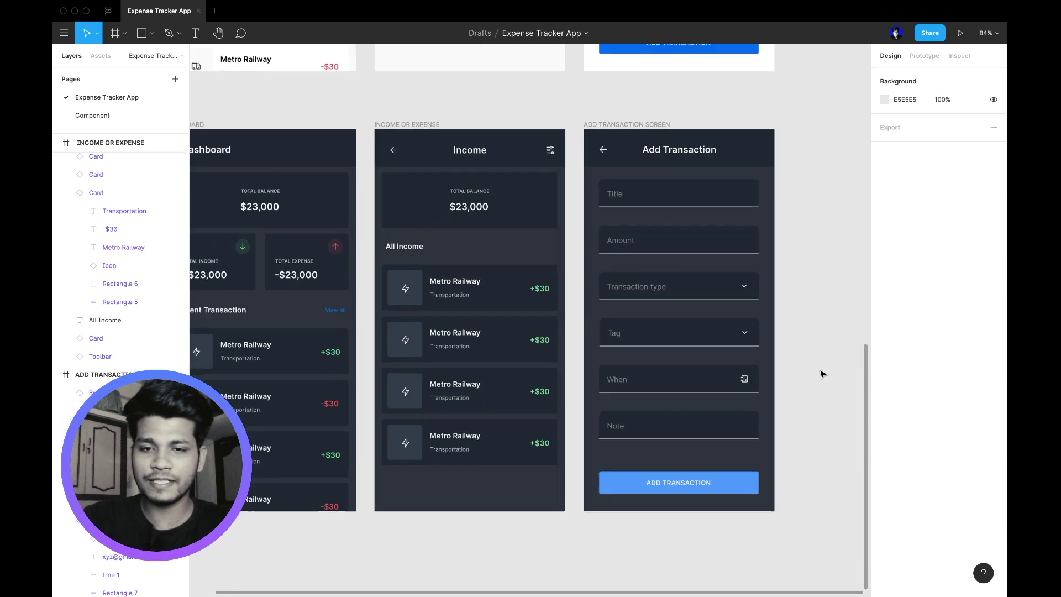
# - Recolour the night Dashboard's "View all" text by sampling the blue of the Add Transaction button
pyautogui.click(500, 288)
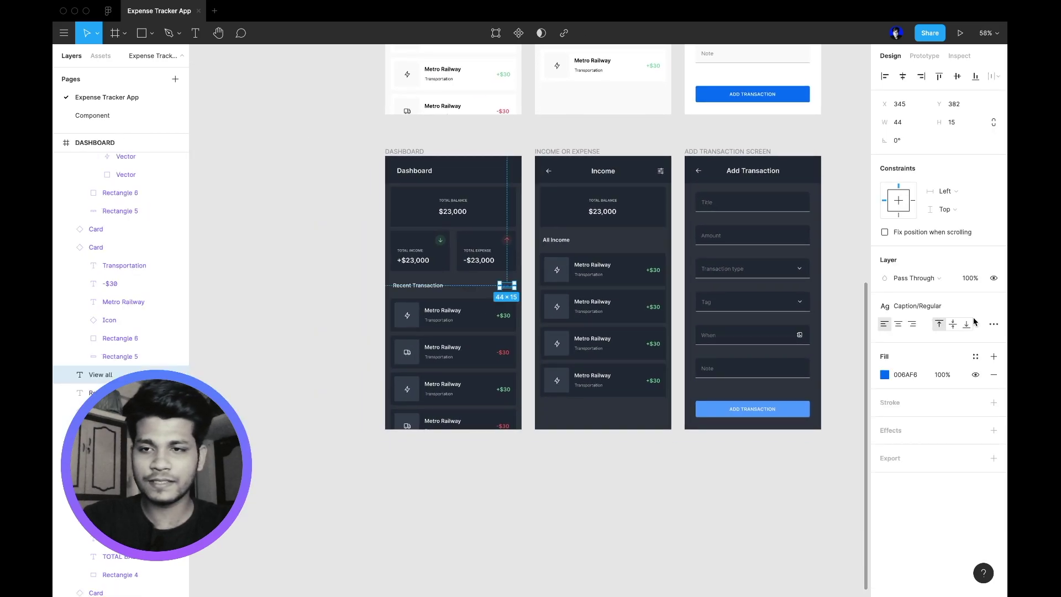
pyautogui.click(884, 374)
pyautogui.click(750, 471)
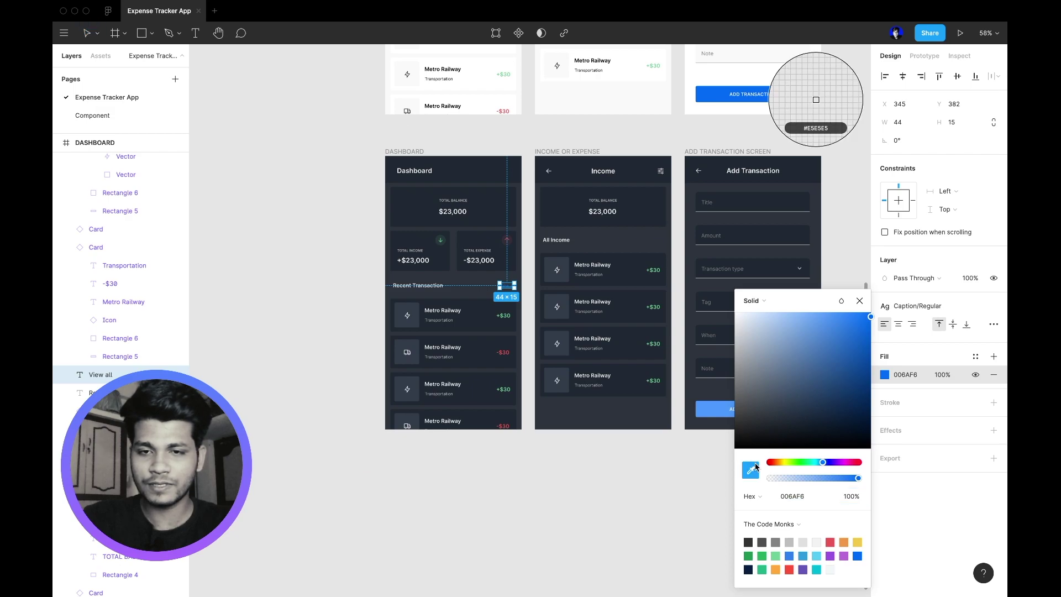
pyautogui.click(801, 95)
pyautogui.click(641, 528)
pyautogui.scroll(3, 580, 497)
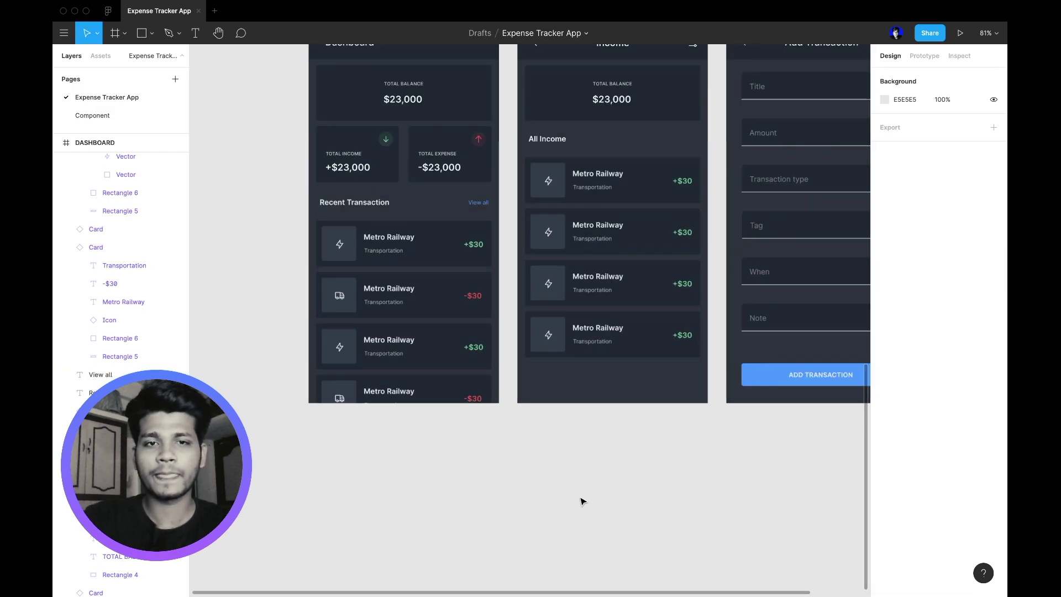
pyautogui.scroll(-3, 578, 487)
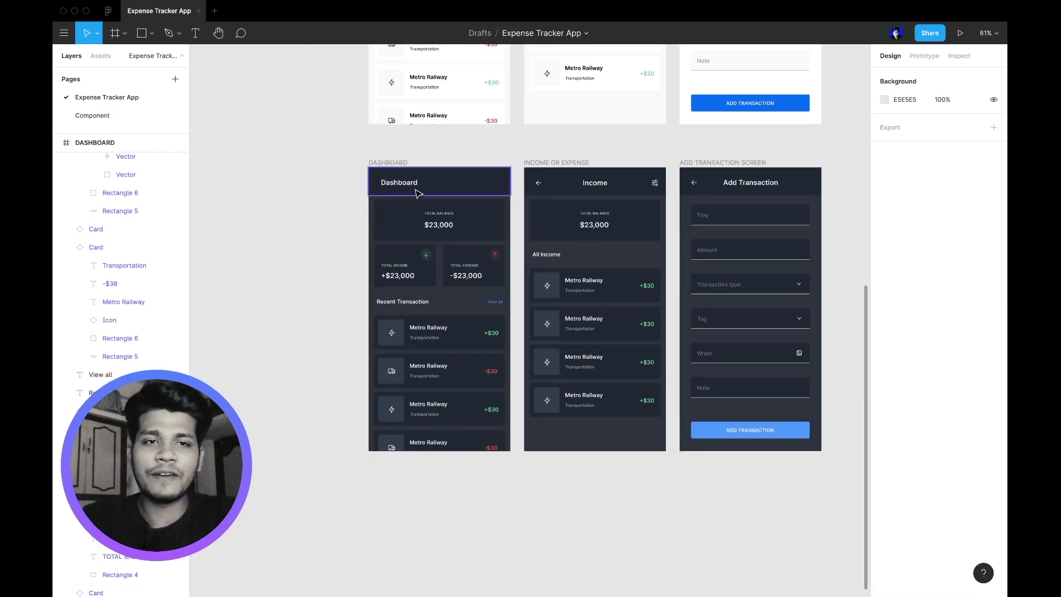
# - Duplicate the night Add Transaction button and place the copy below the cards on the night Income screen
pyautogui.click(759, 436)
pyautogui.press('super+v')
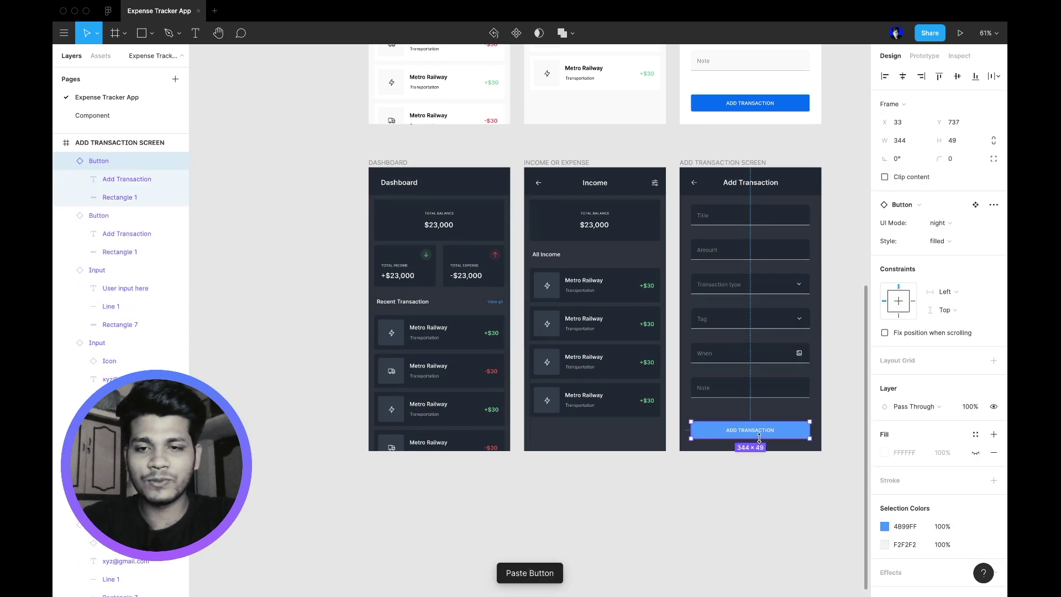
pyautogui.moveTo(759, 436); pyautogui.dragTo(597, 432)
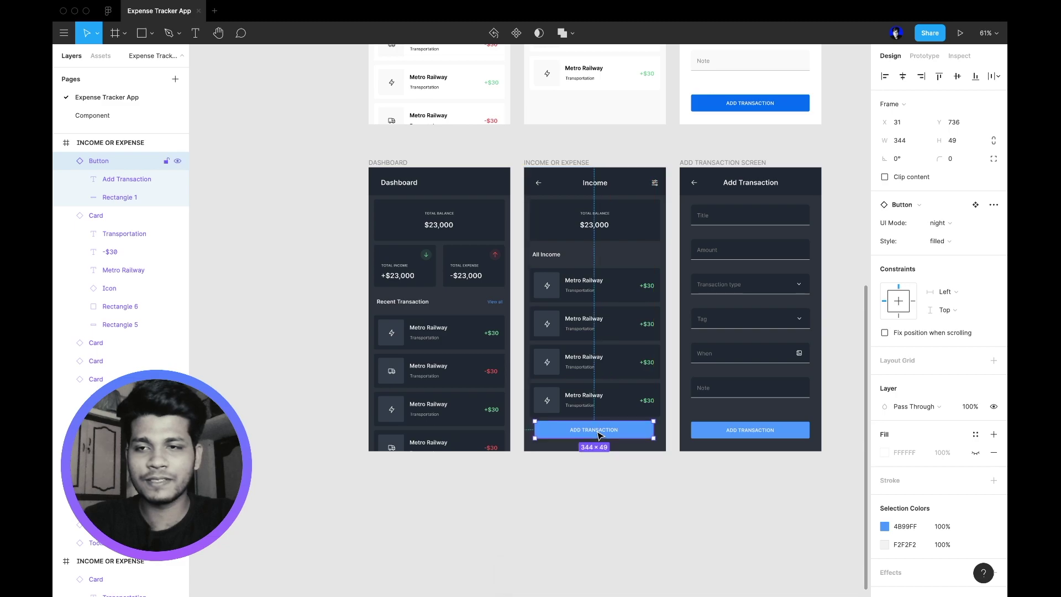
# - Change the copied button's style to fab and position it at X 322, Y 736 in the night Income frame's lower-right corner
pyautogui.click(958, 243)
pyautogui.click(949, 227)
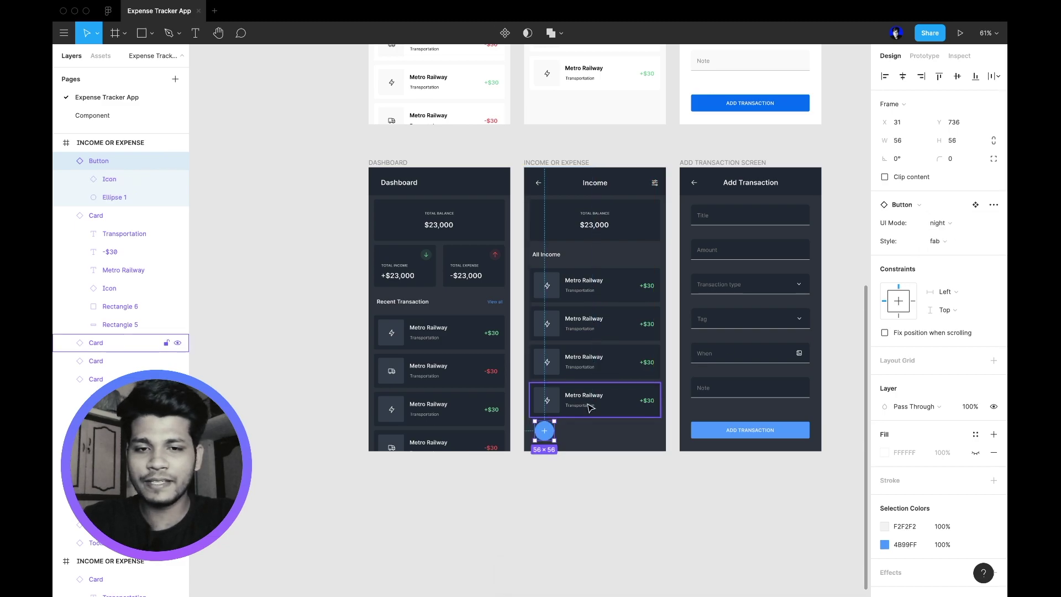
pyautogui.click(921, 76)
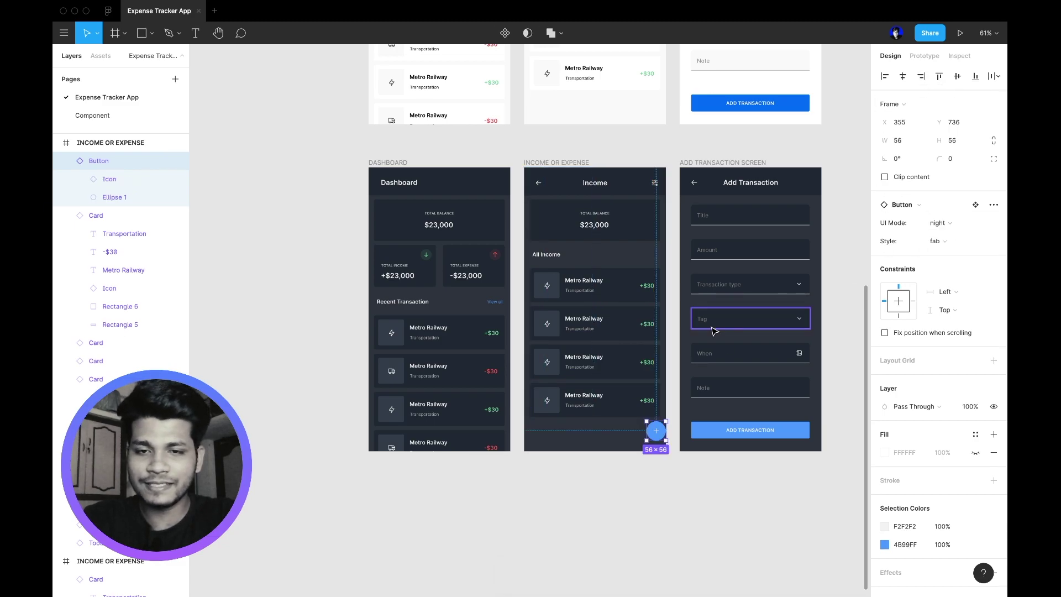
pyautogui.scroll(5, 706, 315)
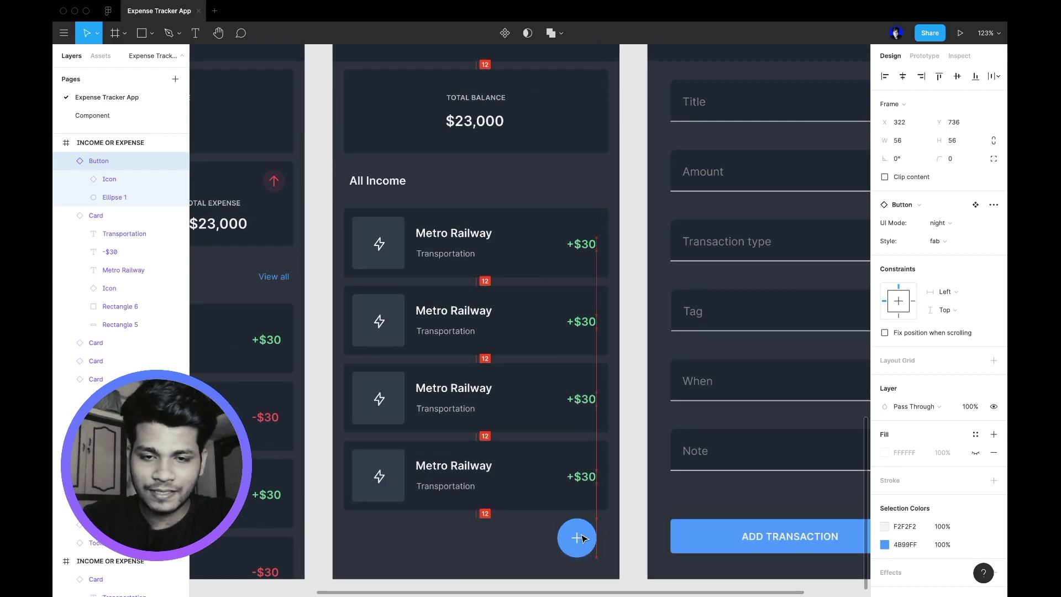
# - Paste the round fab button into the night Dashboard frame
pyautogui.scroll(-5, 583, 538)
pyautogui.click(276, 208)
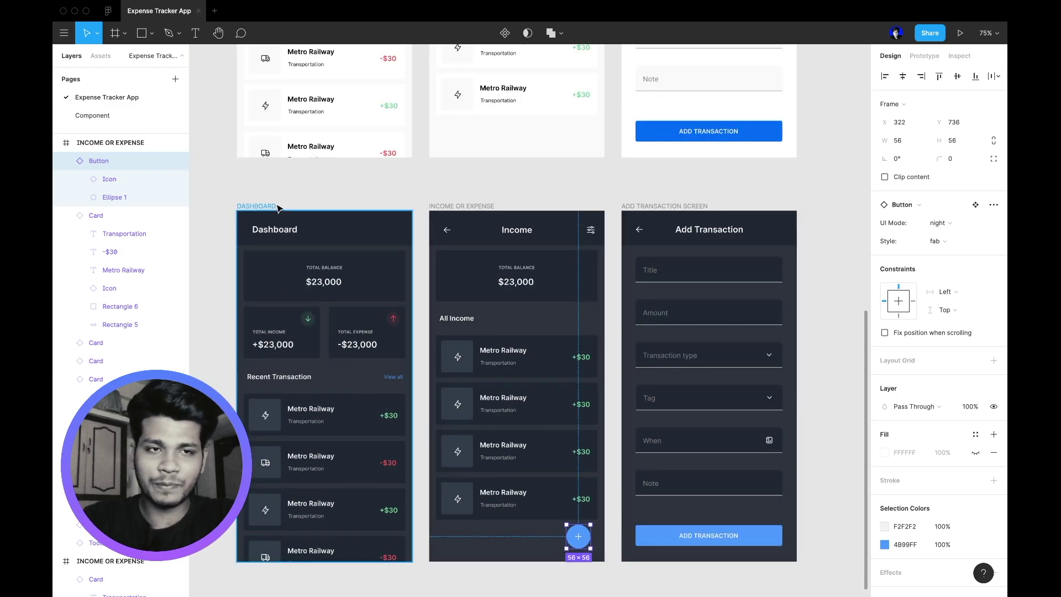
pyautogui.hotkey('ctrl', 'v')
# - Paste the fab button into the light Dashboard and light Income frames
pyautogui.scroll(-5, 276, 208)
pyautogui.scroll(5, 309, 104)
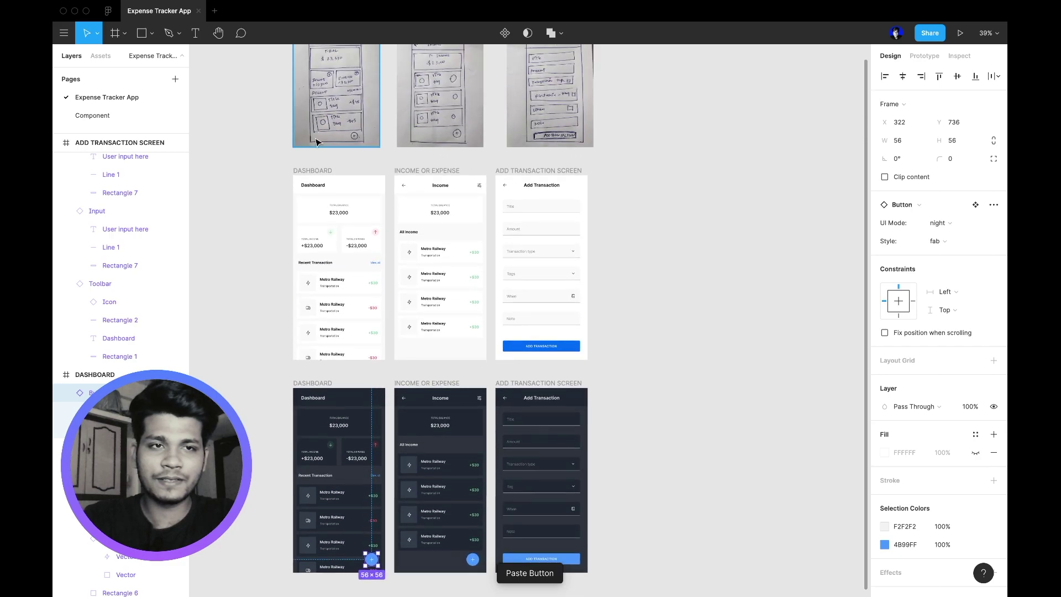
pyautogui.click(318, 175)
pyautogui.hotkey('ctrl', 'v')
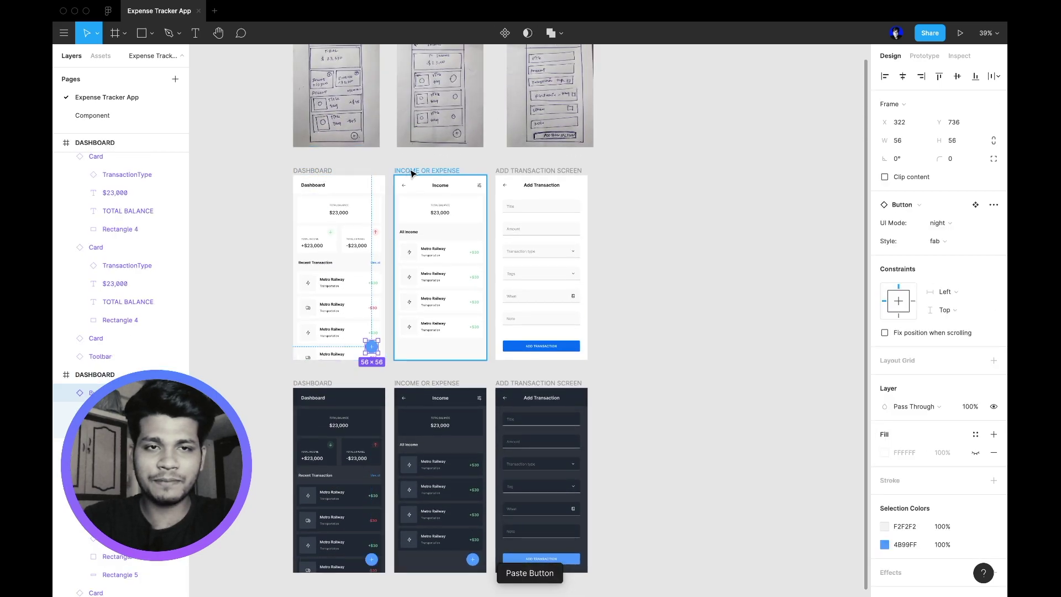
pyautogui.click(422, 171)
pyautogui.hotkey('ctrl', 'v')
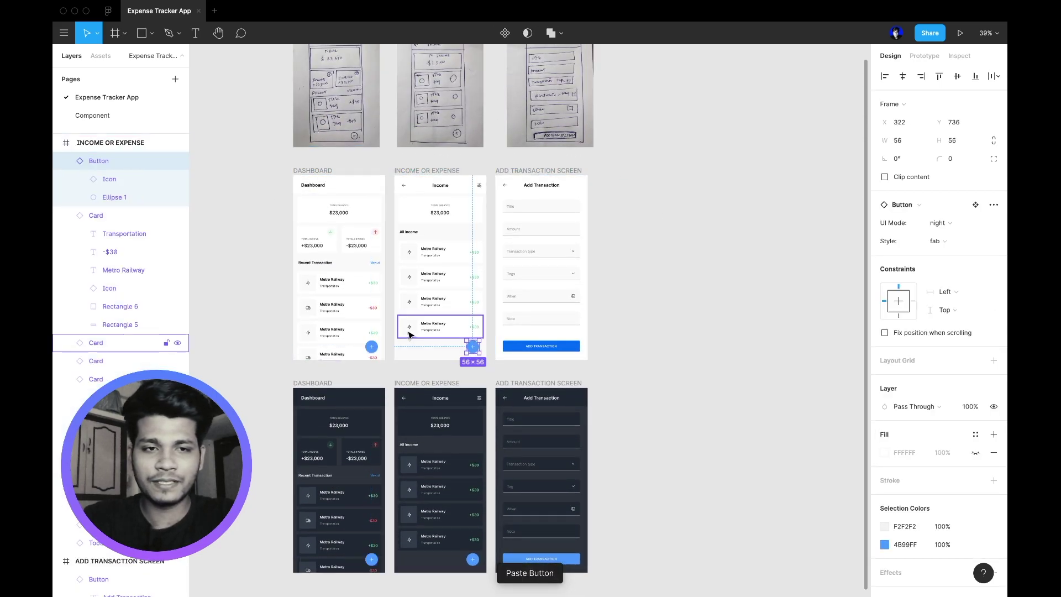
# - Set the UI mode of both fab buttons on the light screens to day
pyautogui.keyDown('shift'); pyautogui.click(372, 347); pyautogui.keyUp('shift')
pyautogui.click(953, 242)
pyautogui.click(953, 222)
pyautogui.click(738, 383)
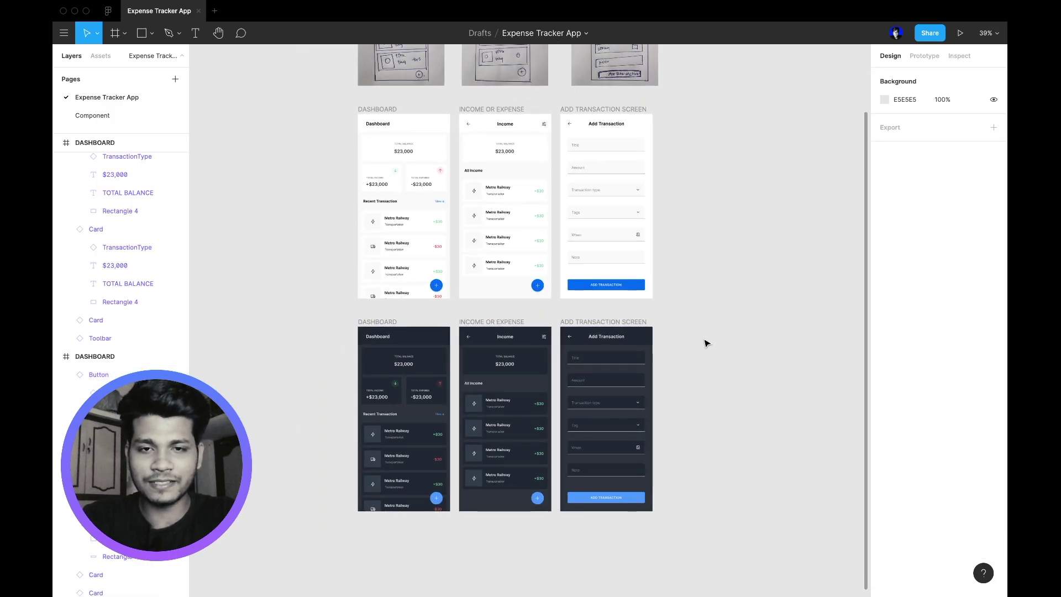
# - Review the light and night versions of all three screens and the paper wireframes above them
pyautogui.scroll(10, 708, 342)
pyautogui.scroll(-4, 707, 343)
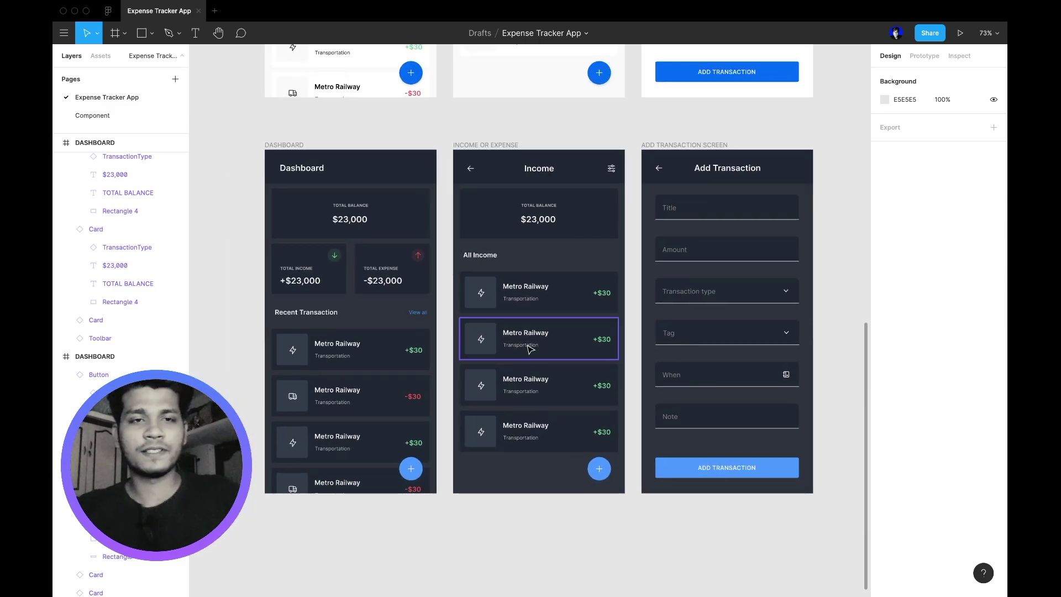
pyautogui.scroll(4, 522, 342)
pyautogui.hscroll(-5, 521, 343)
pyautogui.scroll(-4, 521, 347)
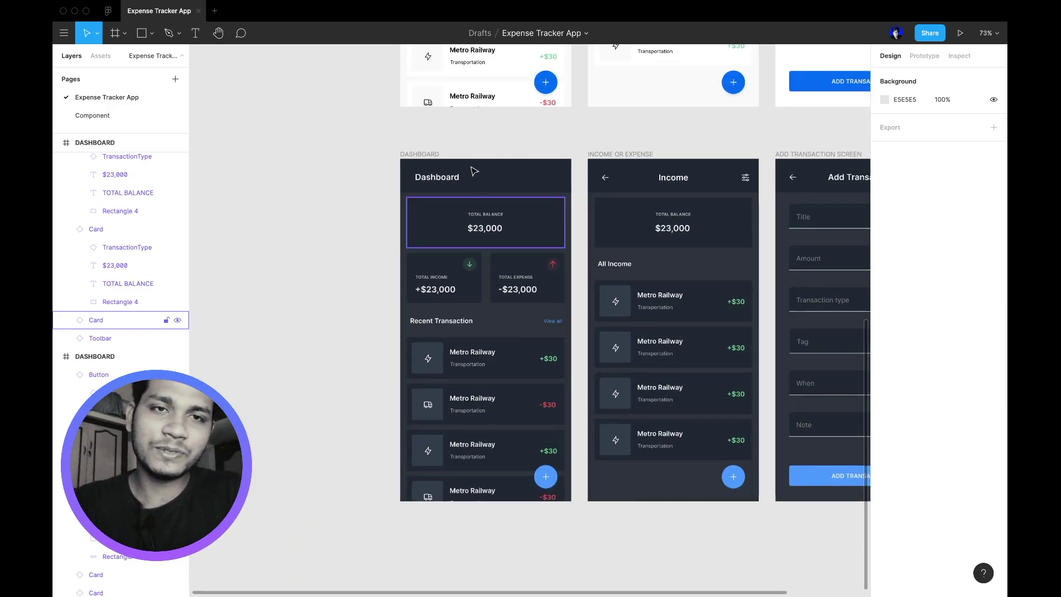
pyautogui.click(420, 154)
pyautogui.click(219, 227)
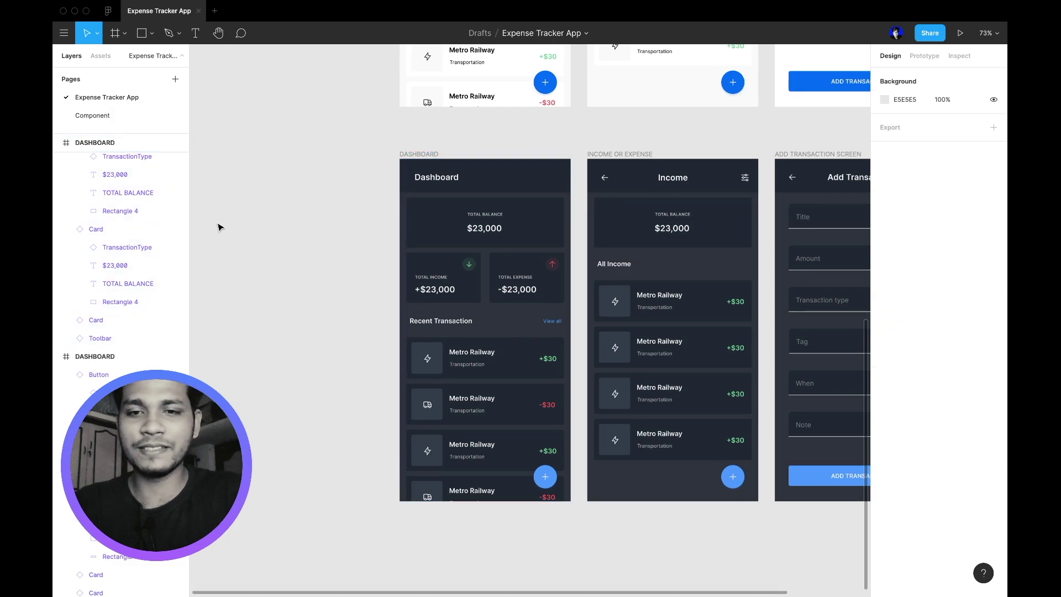
pyautogui.scroll(-5, 219, 226)
pyautogui.scroll(2, 515, 363)
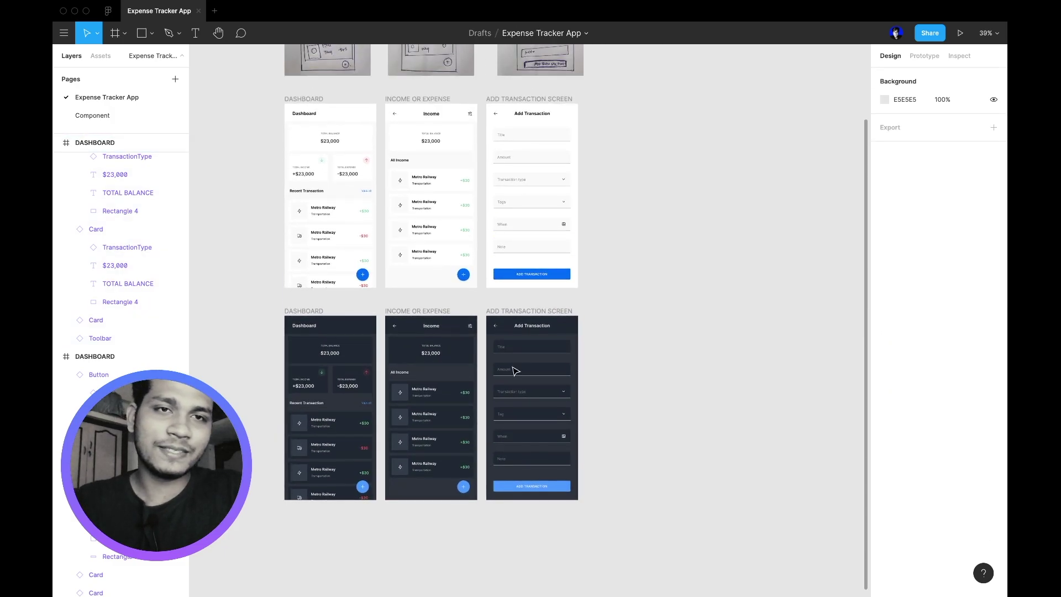
pyautogui.scroll(4, 664, 305)
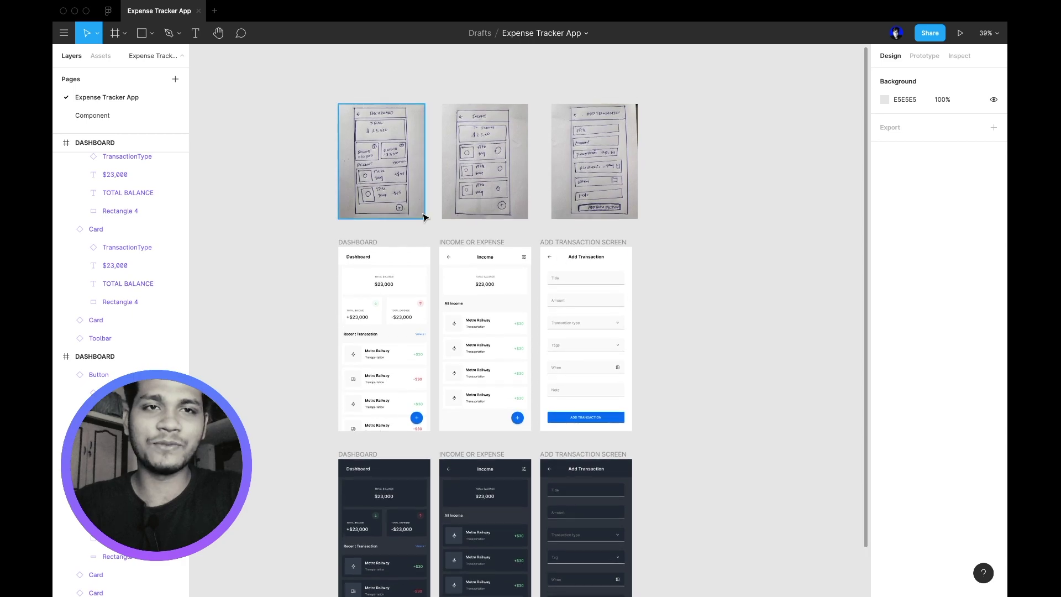
# - Examine the night Dashboard, Income and Add Transaction screens up close and against their light versions
pyautogui.scroll(5, 425, 217)
pyautogui.scroll(1, 425, 217)
pyautogui.scroll(-7, 659, 220)
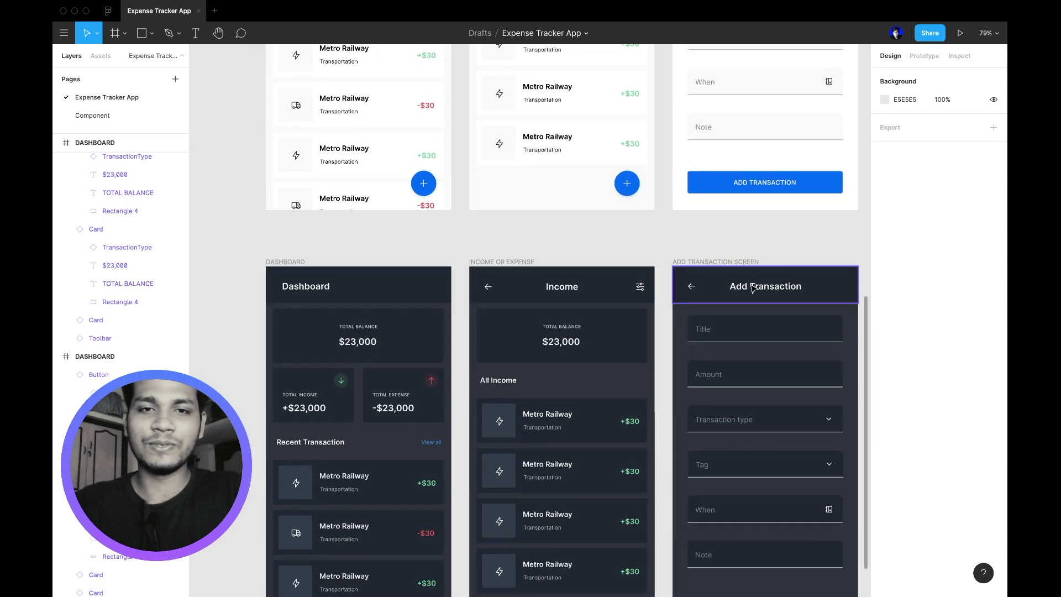
pyautogui.scroll(-7, 652, 220)
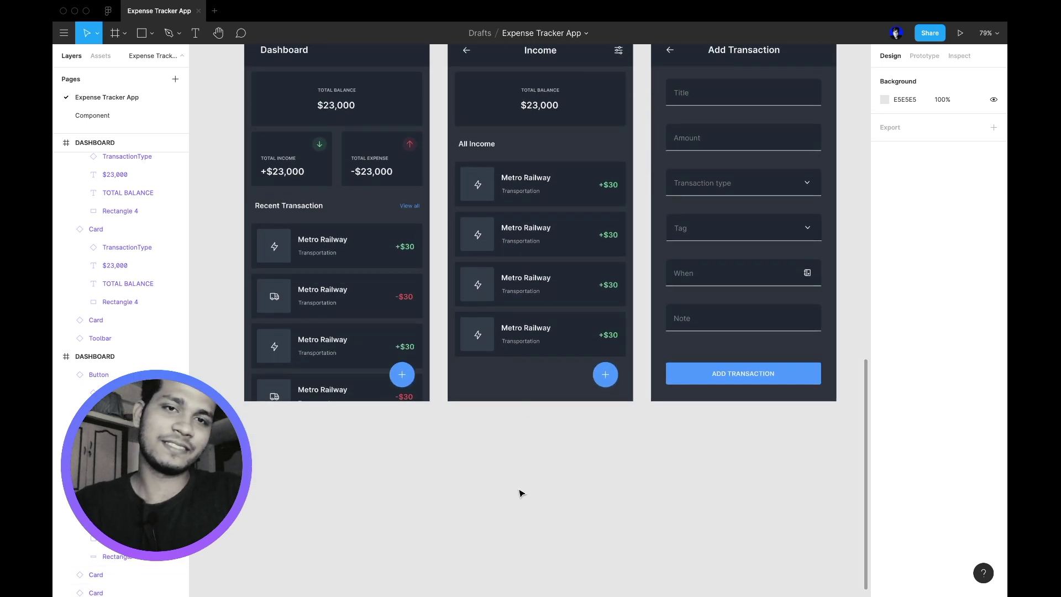
pyautogui.scroll(-3, 521, 492)
pyautogui.scroll(1, 523, 493)
pyautogui.scroll(2, 535, 498)
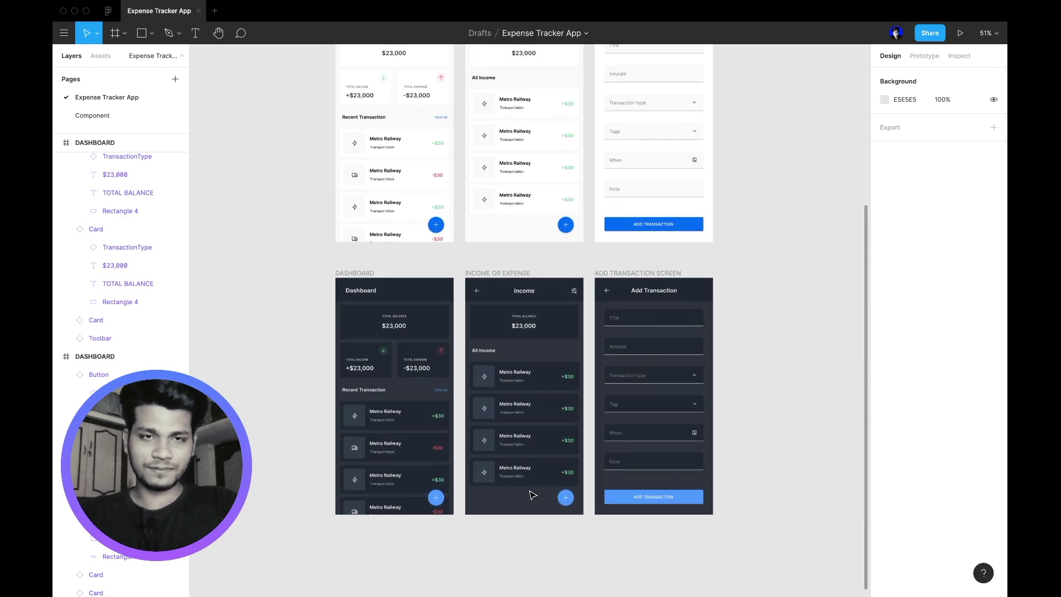
pyautogui.scroll(-2, 535, 498)
pyautogui.scroll(3, 644, 442)
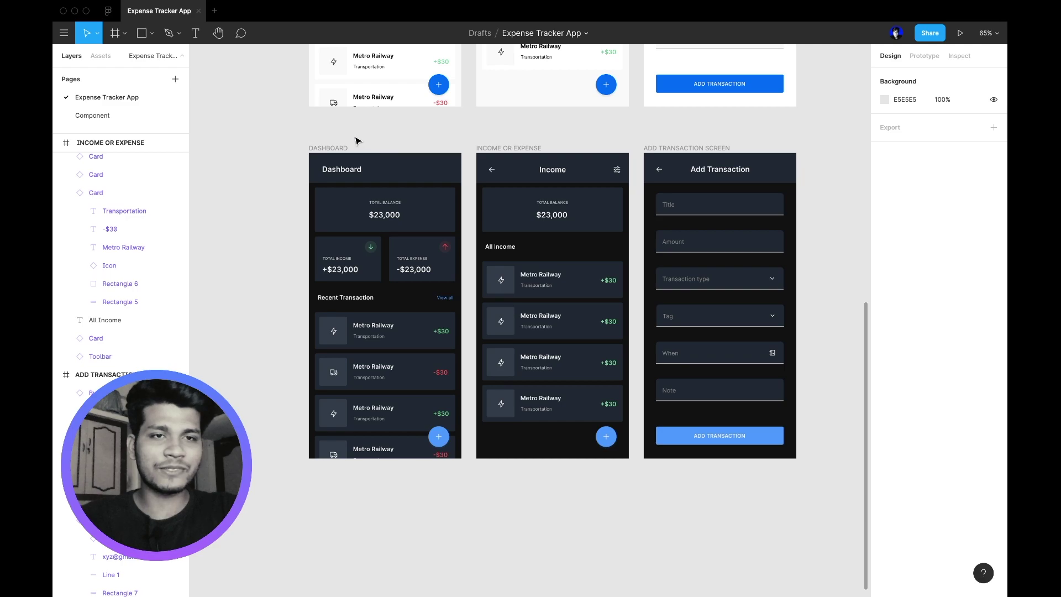
pyautogui.scroll(3, 357, 141)
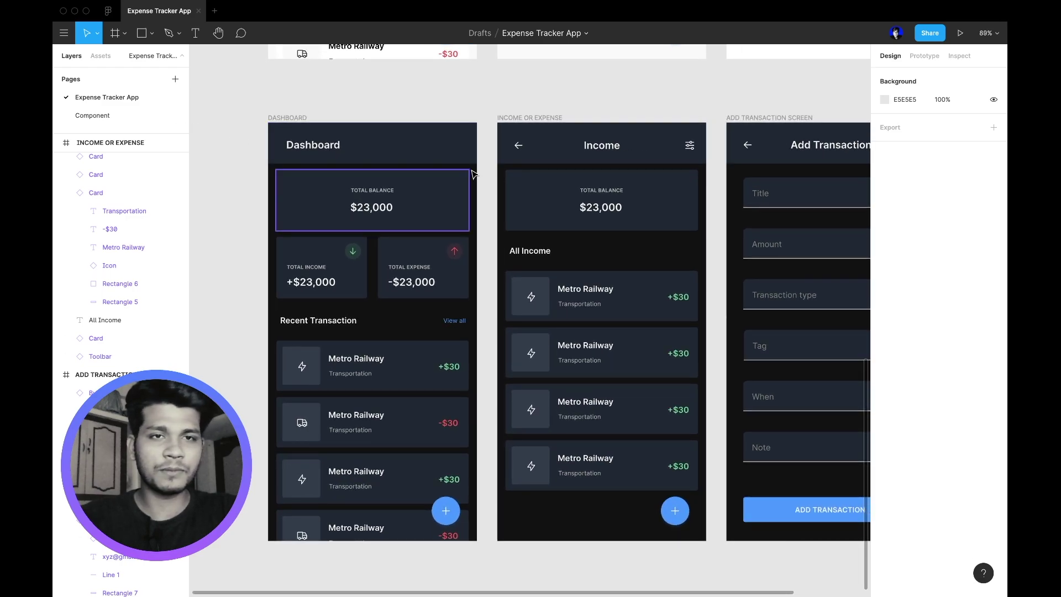
# - Go to the main components and change the dark background color of the three night Card variants to 1A191E
pyautogui.click(354, 144)
pyautogui.click(974, 206)
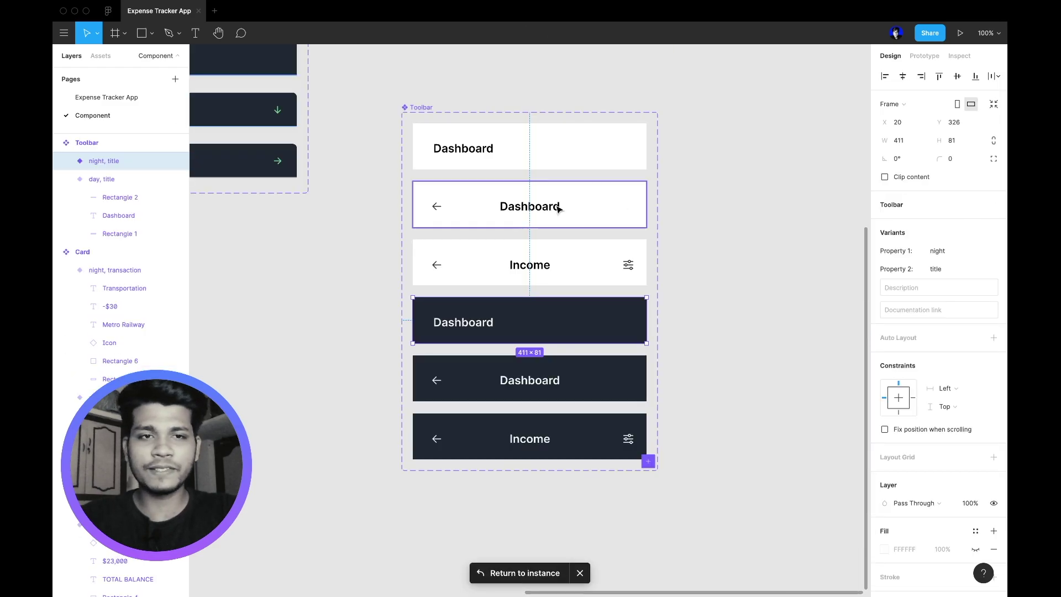
pyautogui.click(755, 227)
pyautogui.scroll(-5, 755, 227)
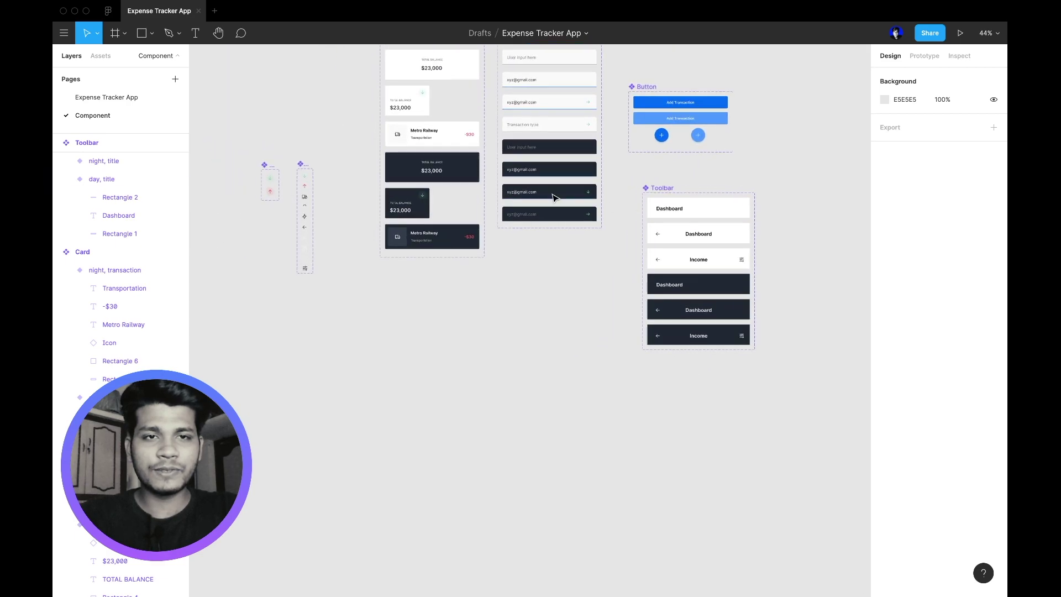
pyautogui.click(441, 168)
pyautogui.keyDown('shift'); pyautogui.click(409, 202); pyautogui.keyUp('shift')
pyautogui.keyDown('shift'); pyautogui.click(467, 236); pyautogui.keyUp('shift')
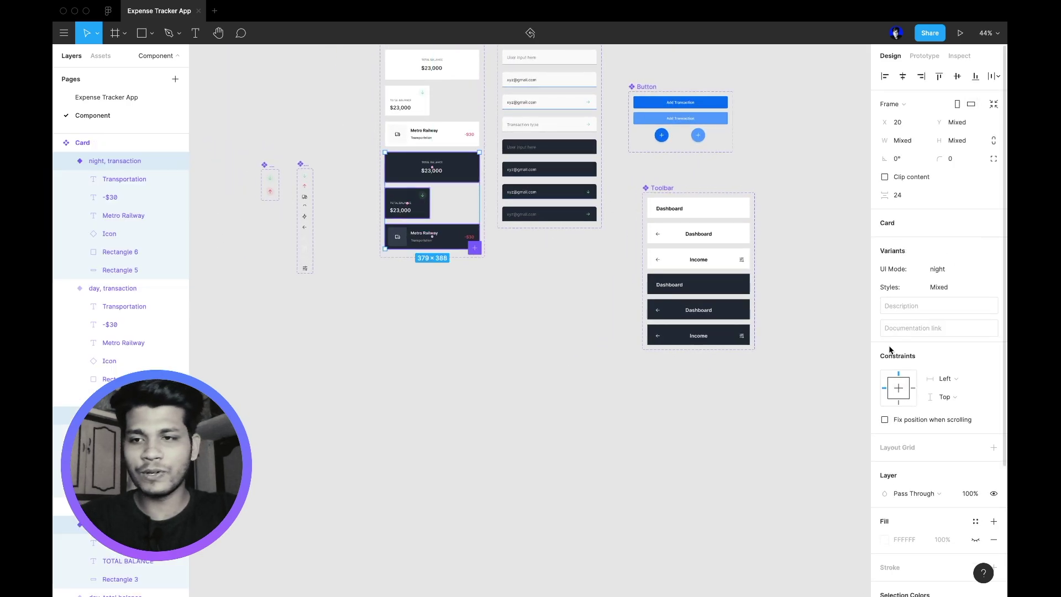
pyautogui.scroll(-3, 894, 368)
pyautogui.click(905, 530)
pyautogui.write('1A191E')
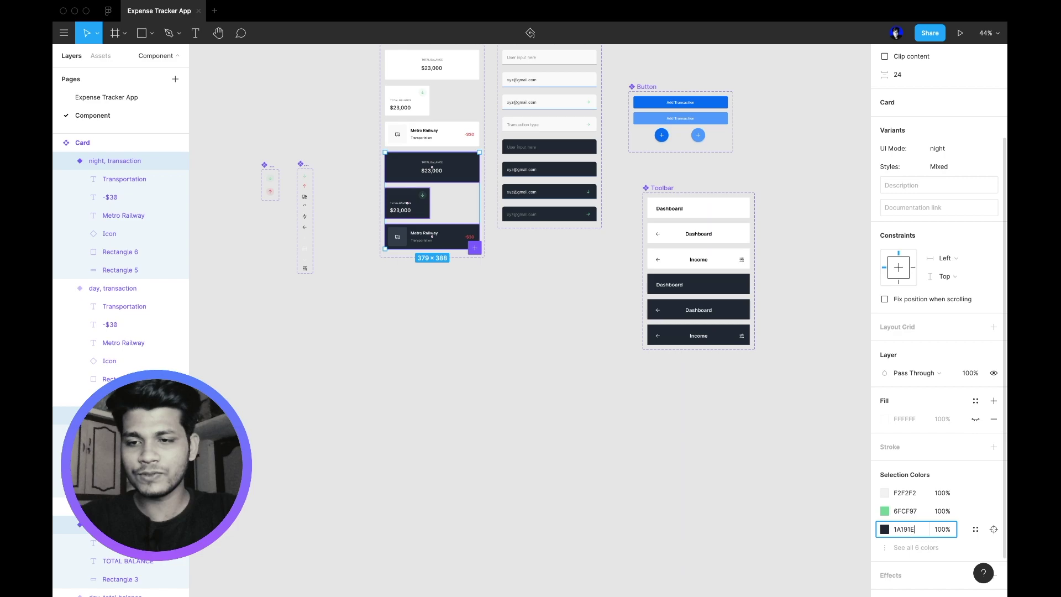
pyautogui.press('Return')
# - Change the dark background color of the four night Input variants to 1A191E
pyautogui.scroll(5, 557, 258)
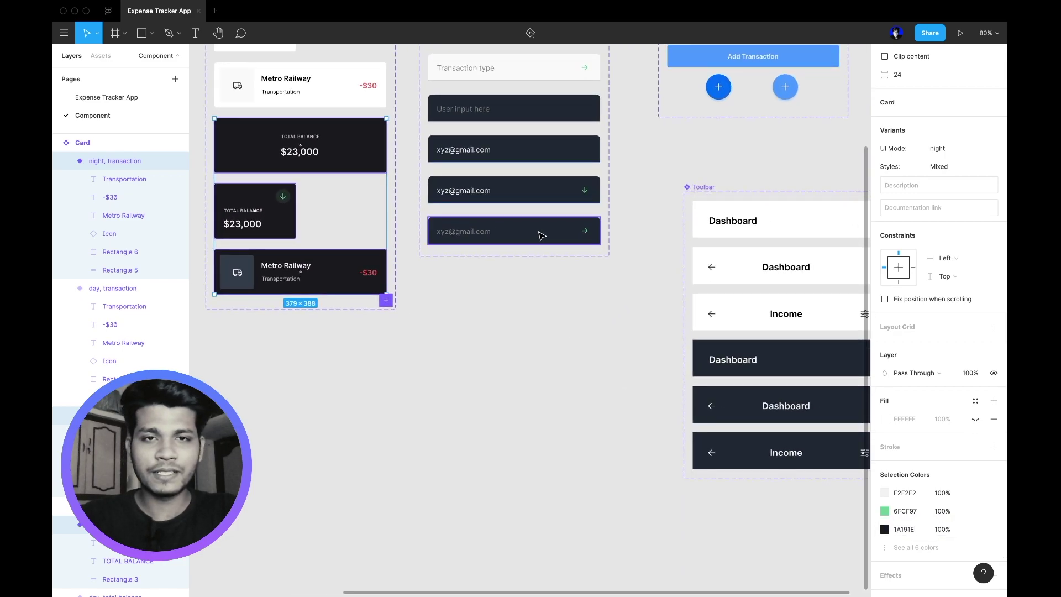
pyautogui.click(547, 231)
pyautogui.keyDown('shift'); pyautogui.click(542, 190); pyautogui.keyUp('shift')
pyautogui.keyDown('shift'); pyautogui.click(546, 149); pyautogui.keyUp('shift')
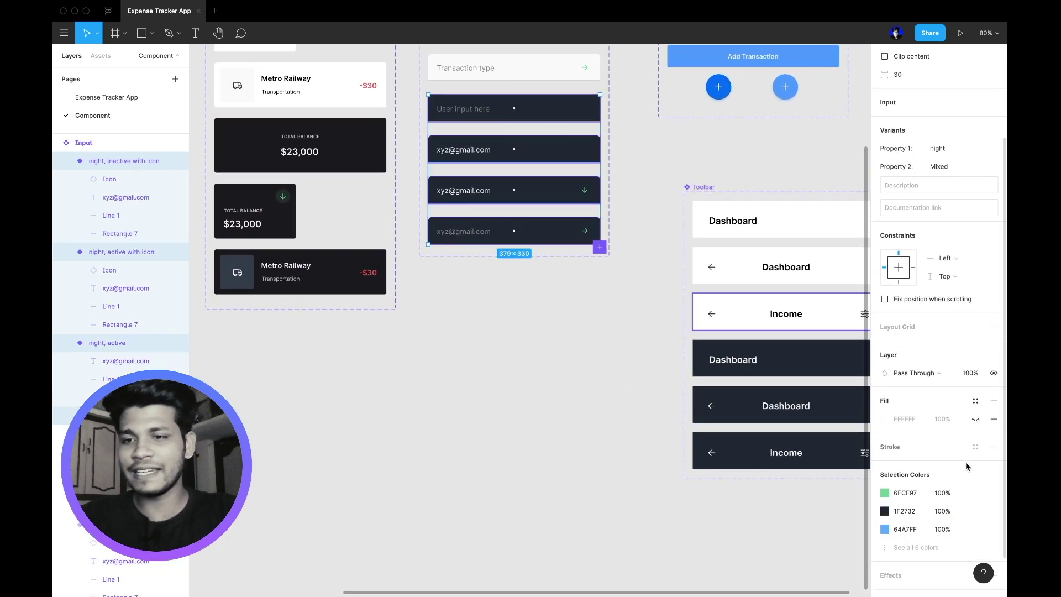
pyautogui.click(905, 510)
pyautogui.write('1A191E')
pyautogui.press('Return')
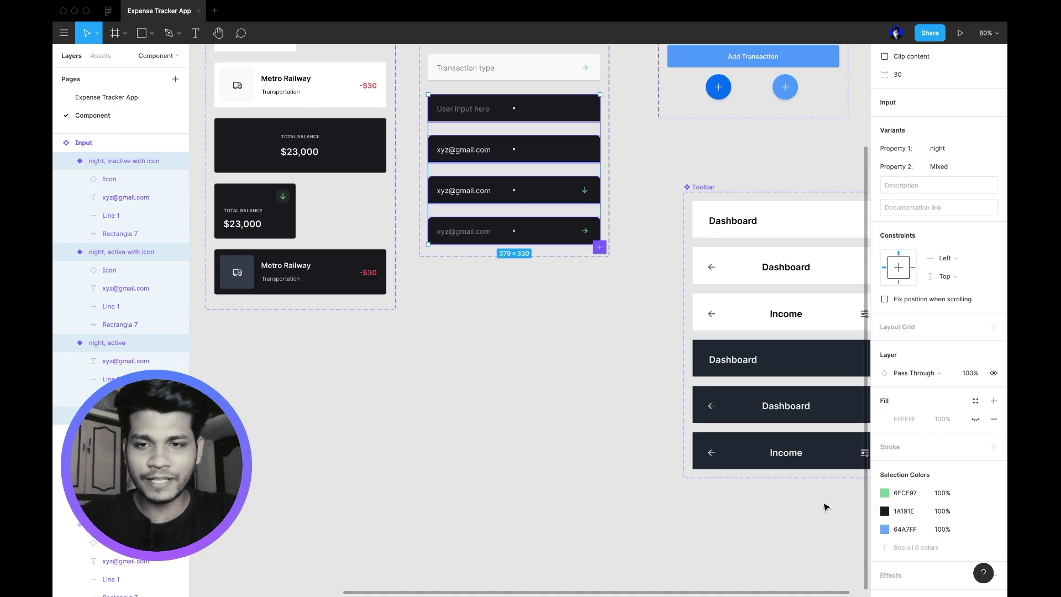
# - Change the dark background color of the three night Toolbar variants to 1A191E
pyautogui.click(822, 461)
pyautogui.keyDown('shift'); pyautogui.click(818, 412); pyautogui.keyUp('shift')
pyautogui.keyDown('shift'); pyautogui.click(816, 374); pyautogui.keyUp('shift')
pyautogui.click(905, 510)
pyautogui.write('1A191E')
pyautogui.press('Return')
pyautogui.click(669, 408)
# - Set the fill of the square behind the transport icon in the night transaction card to the lighter gray 2E2D31
pyautogui.hscroll(-3, 553, 359)
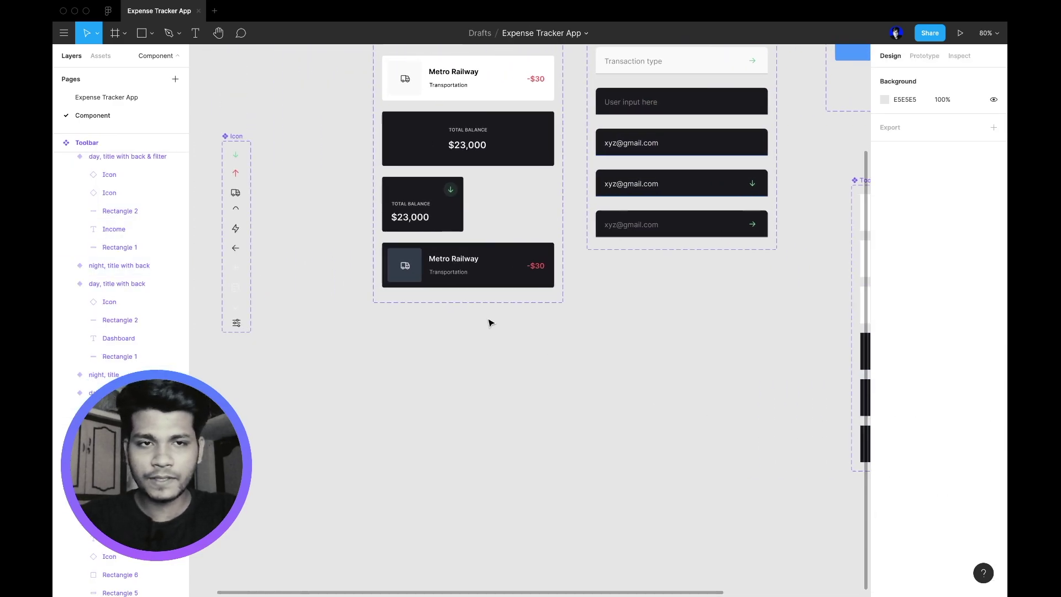
pyautogui.scroll(5, 490, 320)
pyautogui.scroll(1, 448, 306)
pyautogui.keyDown('ctrl'); pyautogui.click(383, 265); pyautogui.keyUp('ctrl')
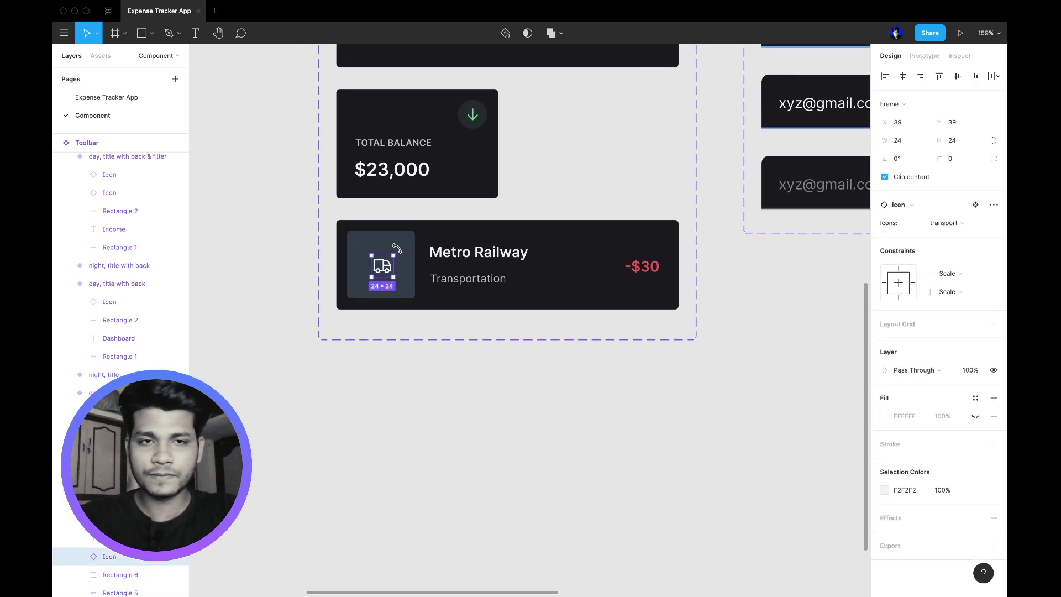
pyautogui.click(397, 253)
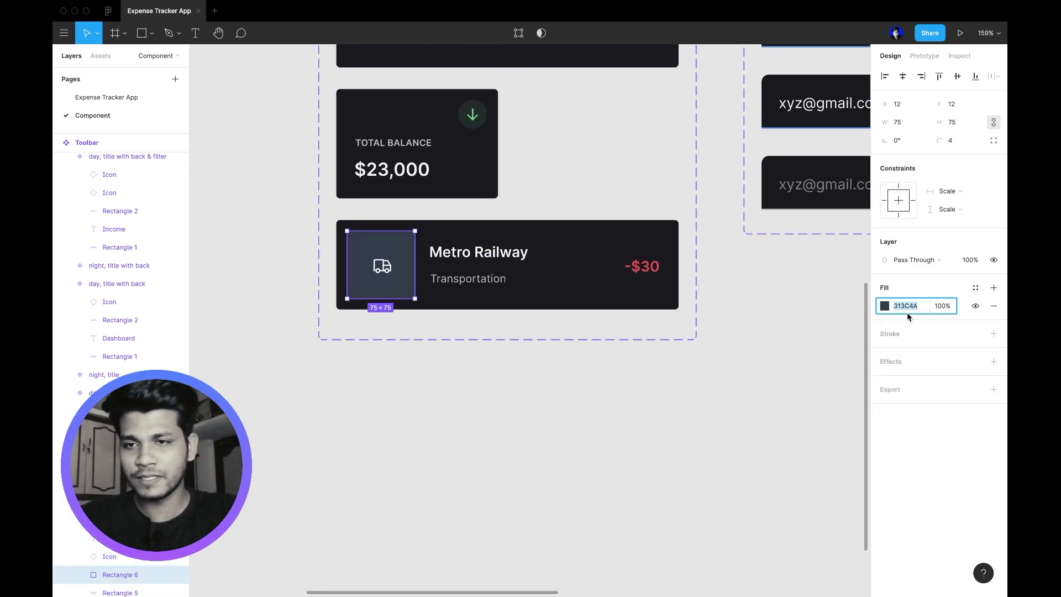
pyautogui.write('1A191E')
pyautogui.press('Return')
pyautogui.click(885, 306)
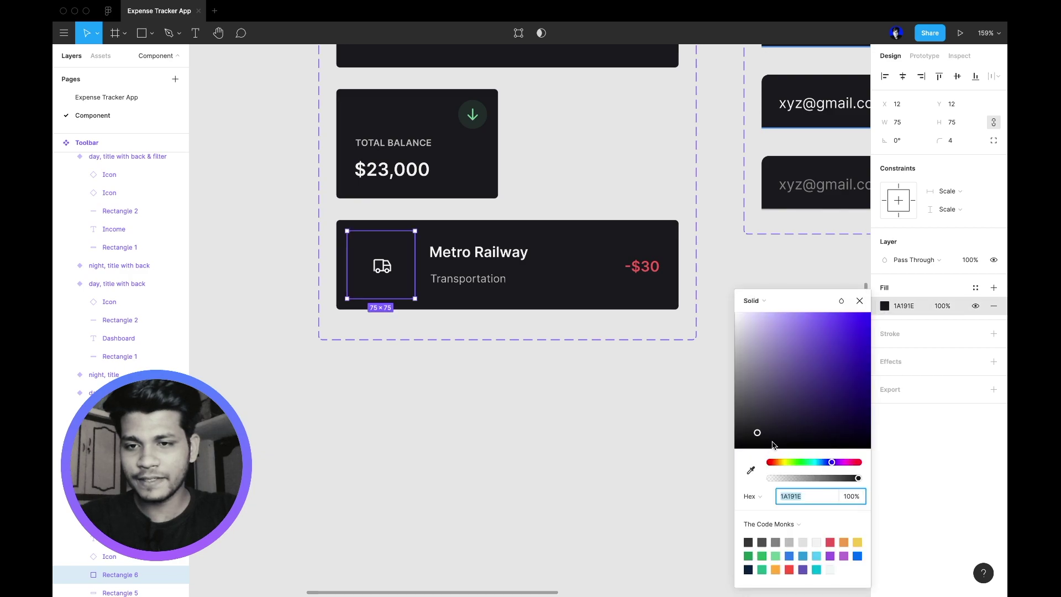
pyautogui.moveTo(757, 435); pyautogui.dragTo(746, 429)
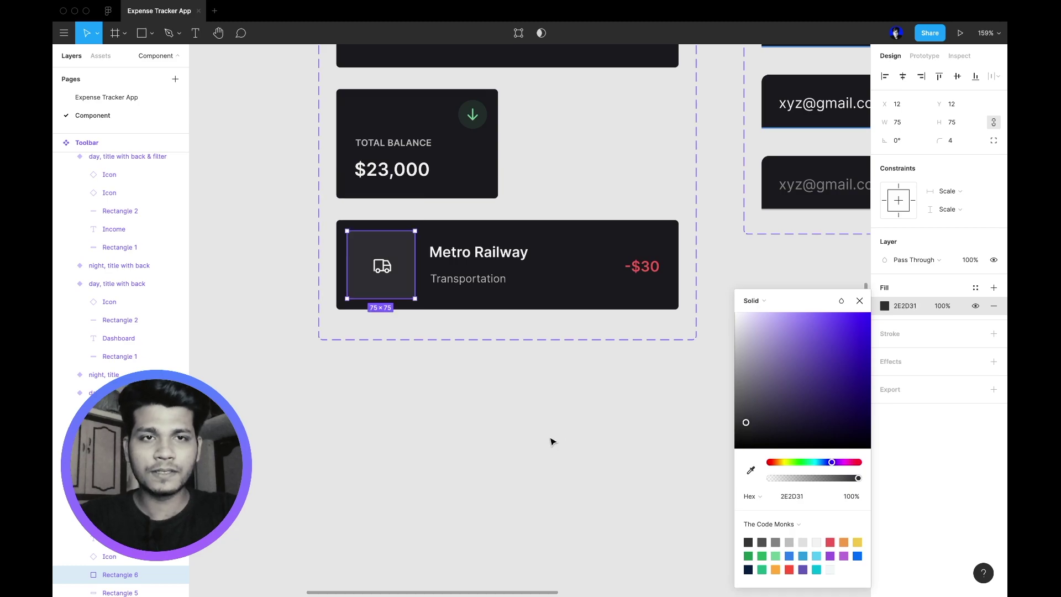
pyautogui.click(551, 440)
# - Return to the Expense Tracker App page and check the recolored toolbars, cards and inputs on the night screens
pyautogui.scroll(-5, 551, 441)
pyautogui.click(117, 97)
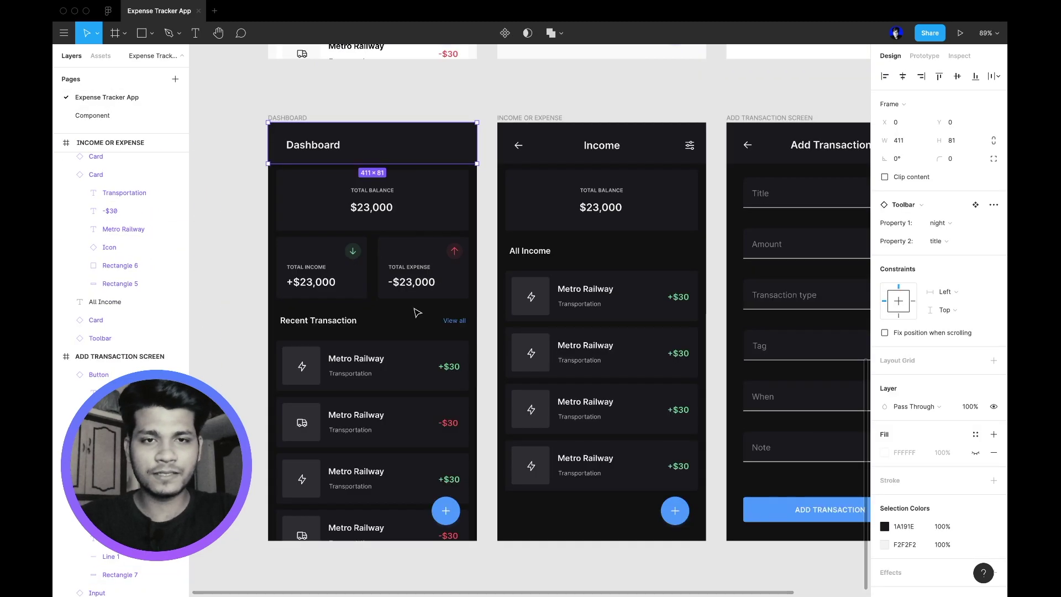
pyautogui.scroll(-4, 270, 252)
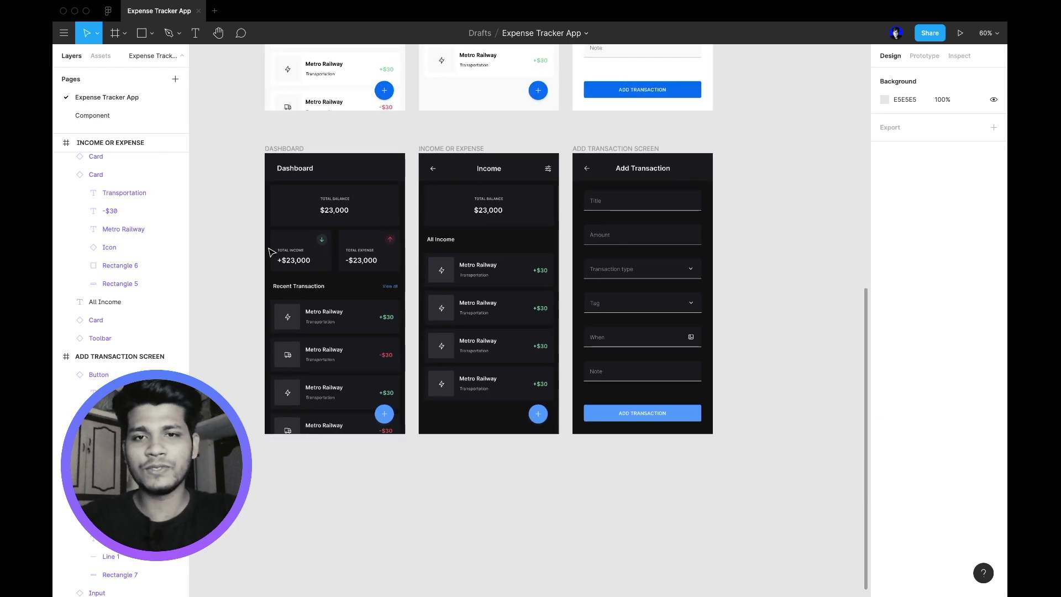
pyautogui.scroll(5, 422, 224)
pyautogui.scroll(2, 591, 265)
pyautogui.hscroll(-3, 592, 264)
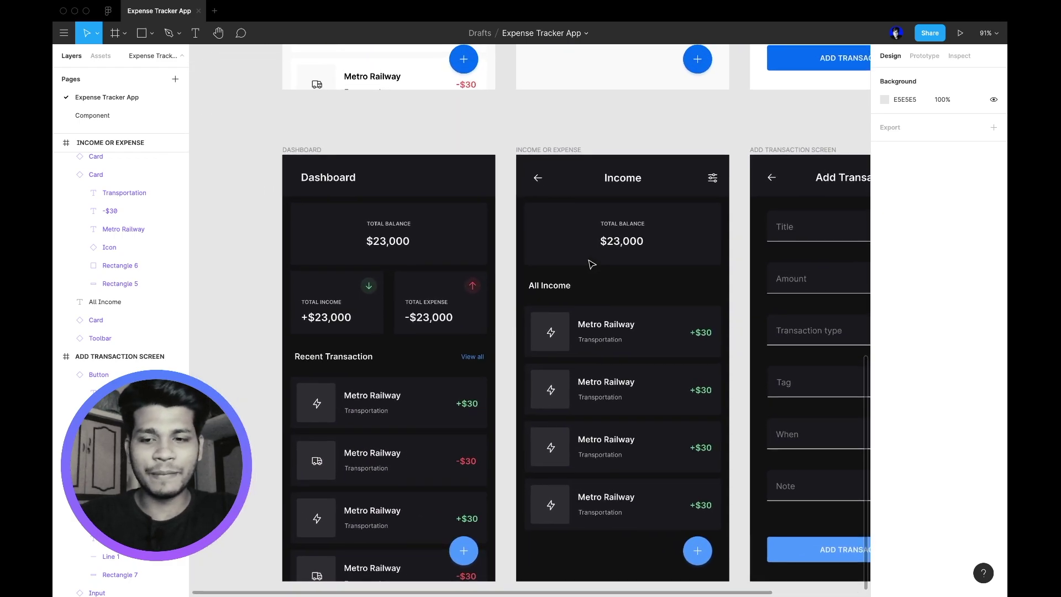
# - Hide the editor interface and examine the night screens and the light screens above them
pyautogui.hotkey('ctrl', '\\')
pyautogui.scroll(3, 592, 265)
pyautogui.scroll(1, 591, 264)
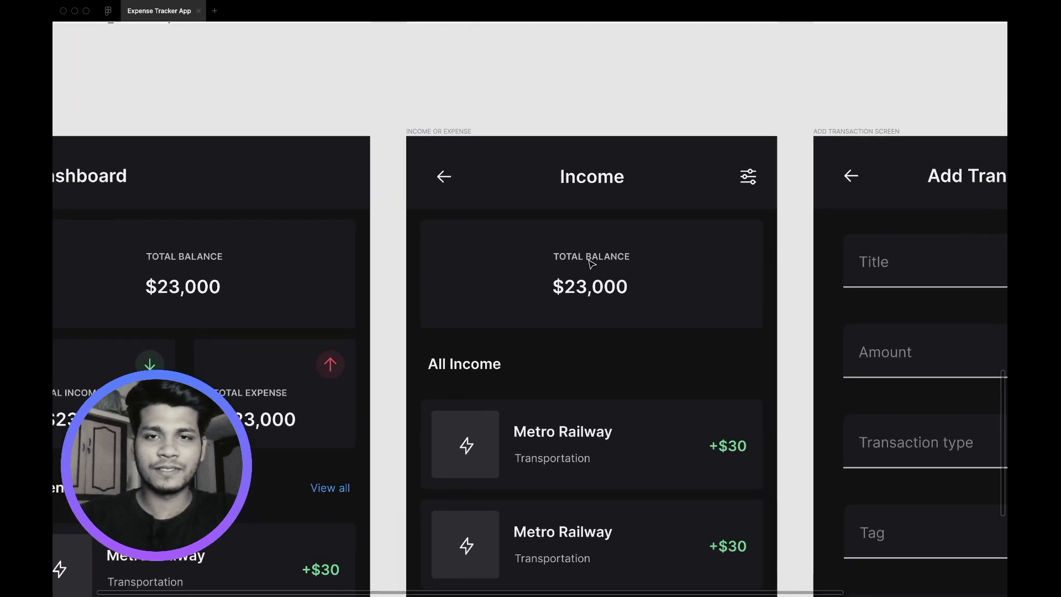
pyautogui.scroll(-3, 591, 260)
pyautogui.scroll(-5, 591, 260)
pyautogui.scroll(2, 452, 259)
pyautogui.scroll(-2, 452, 259)
pyautogui.scroll(4, 452, 259)
pyautogui.scroll(1, 452, 259)
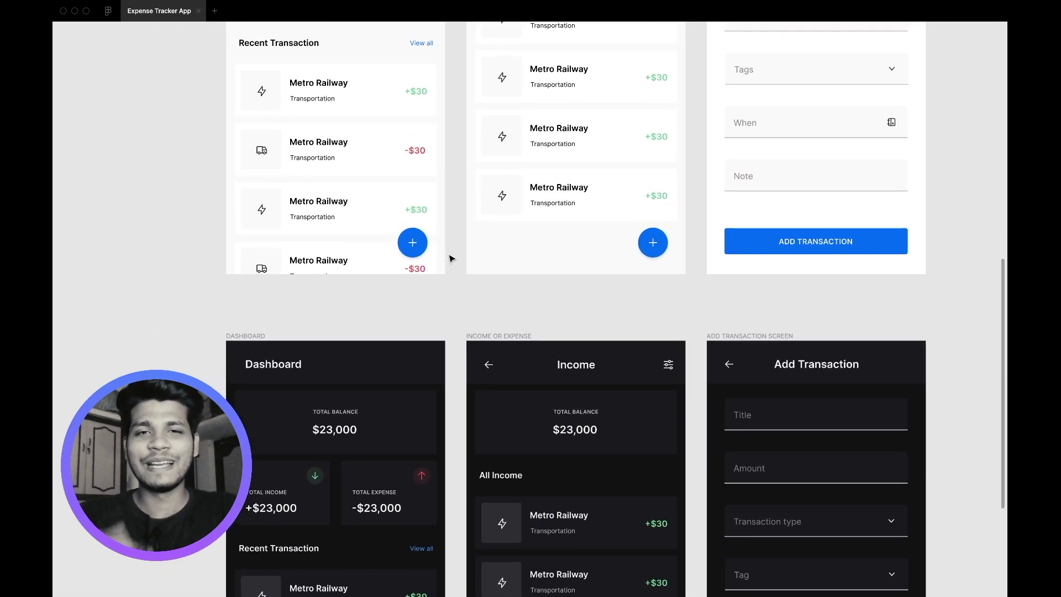
pyautogui.scroll(3, 451, 257)
pyautogui.scroll(-2, 450, 256)
pyautogui.scroll(3, 450, 256)
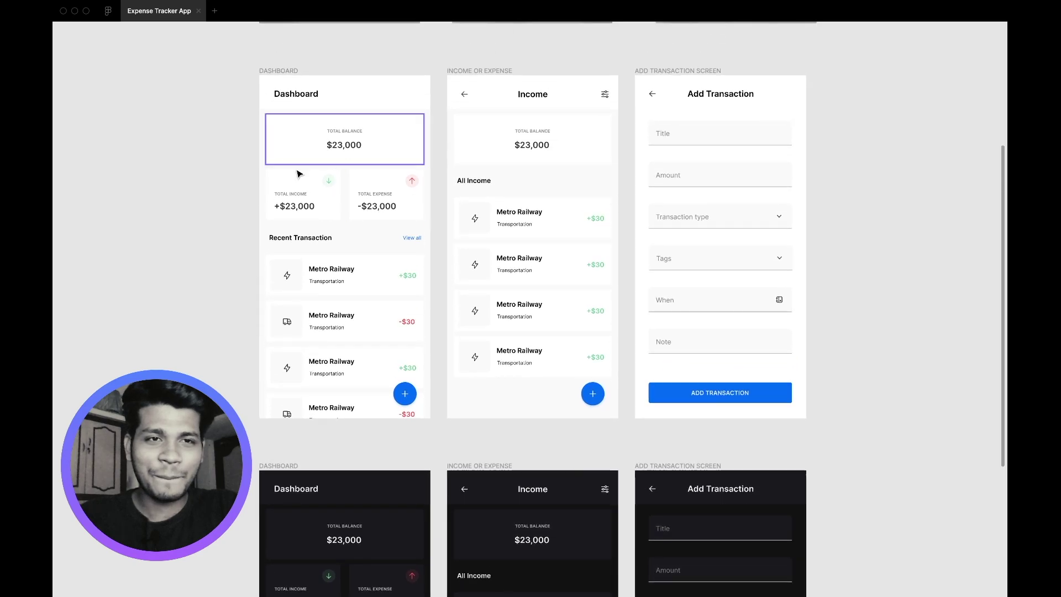
# - Compare the three paper wireframes with the light Dashboard, Income and Add Transaction screens below them
pyautogui.scroll(5, 220, 177)
pyautogui.scroll(-1, 220, 177)
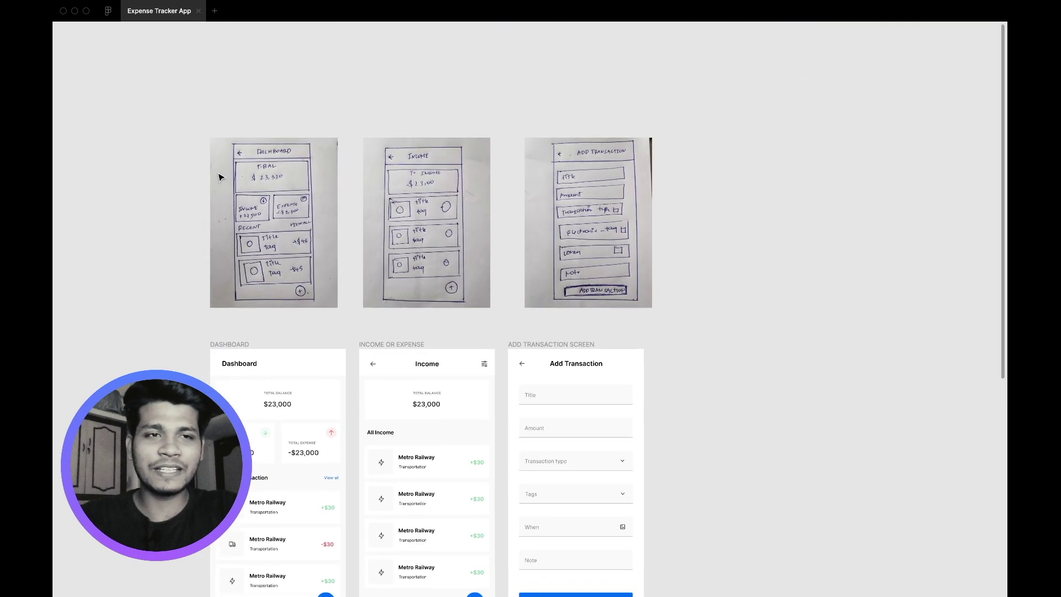
pyautogui.scroll(4, 219, 177)
pyautogui.scroll(-1, 402, 189)
pyautogui.scroll(-3, 373, 210)
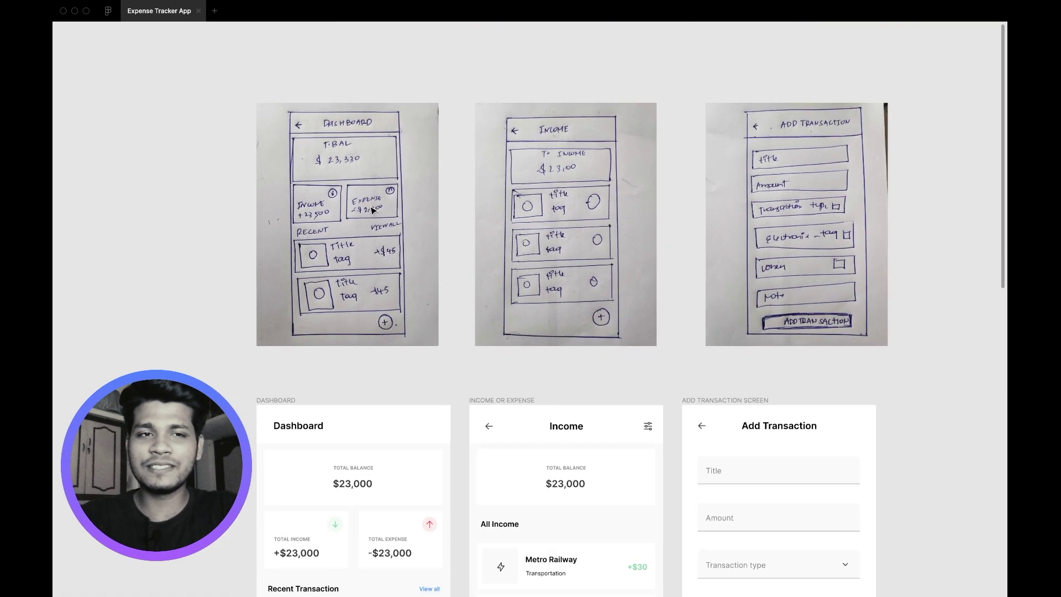
pyautogui.scroll(-1, 370, 440)
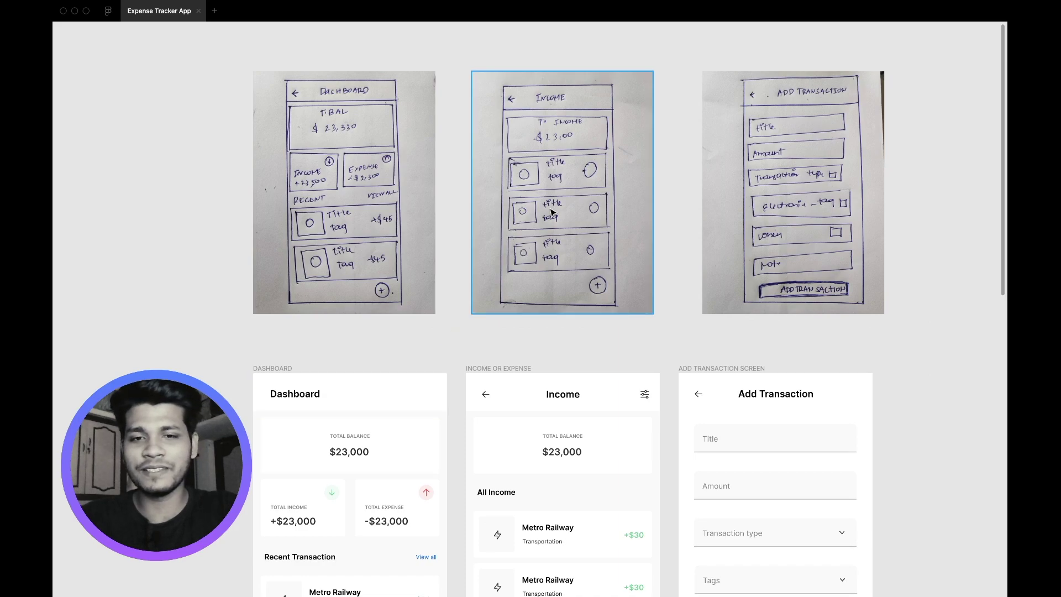
pyautogui.scroll(-5, 580, 490)
pyautogui.scroll(4, 584, 485)
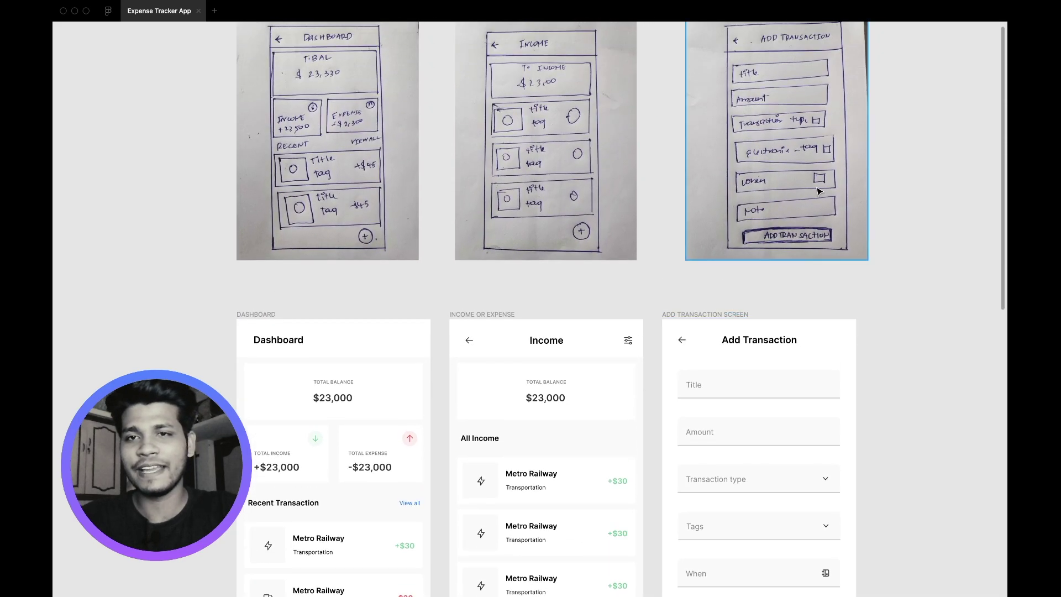
# - Examine the finished night Dashboard, Income and Add Transaction screens side by side
pyautogui.scroll(-5, 750, 469)
pyautogui.scroll(-6, 798, 334)
pyautogui.scroll(5, 800, 334)
pyautogui.scroll(-2, 396, 239)
pyautogui.scroll(5, 395, 239)
pyautogui.scroll(-2, 395, 250)
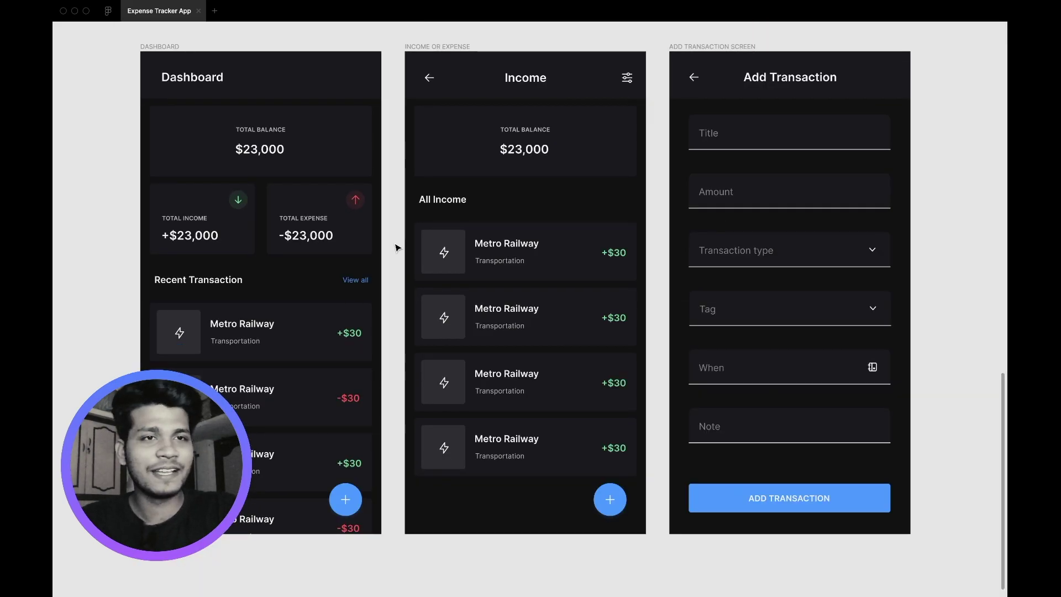
pyautogui.scroll(1, 897, 300)
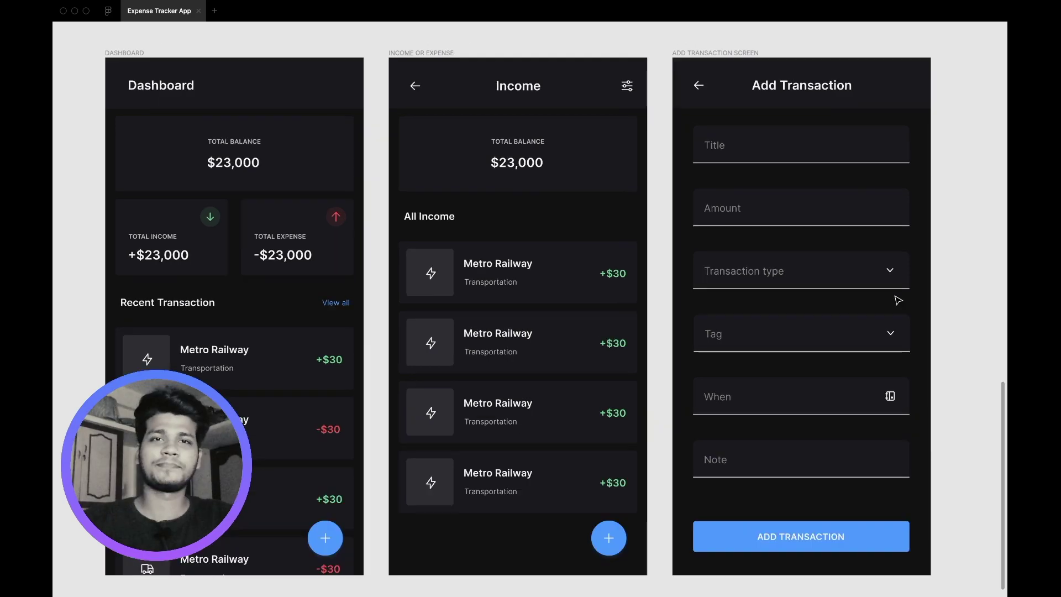